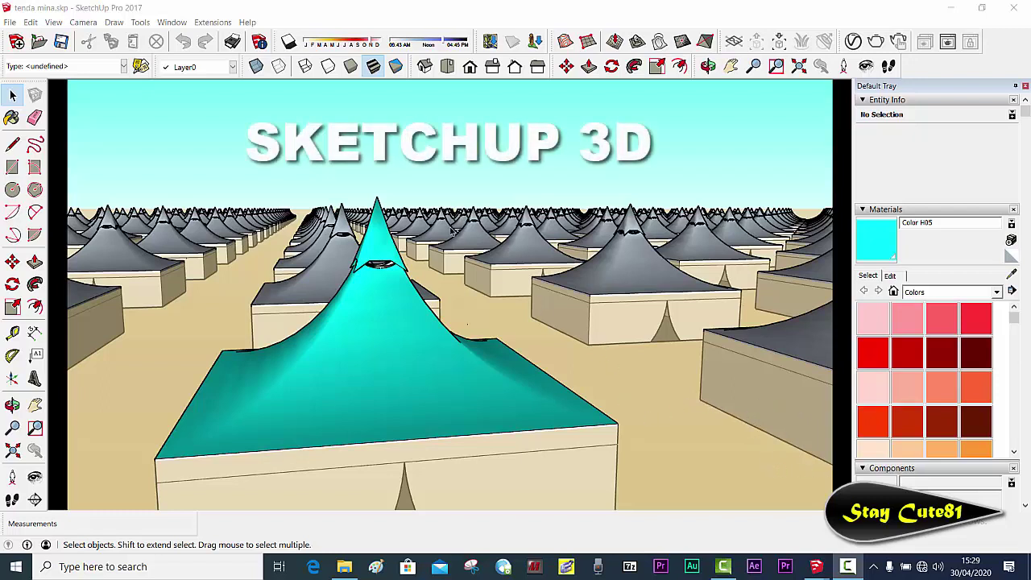
Step: Orbit and zoom around the teal tent to compare it with the photo
{"action": "key", "text": "o"}
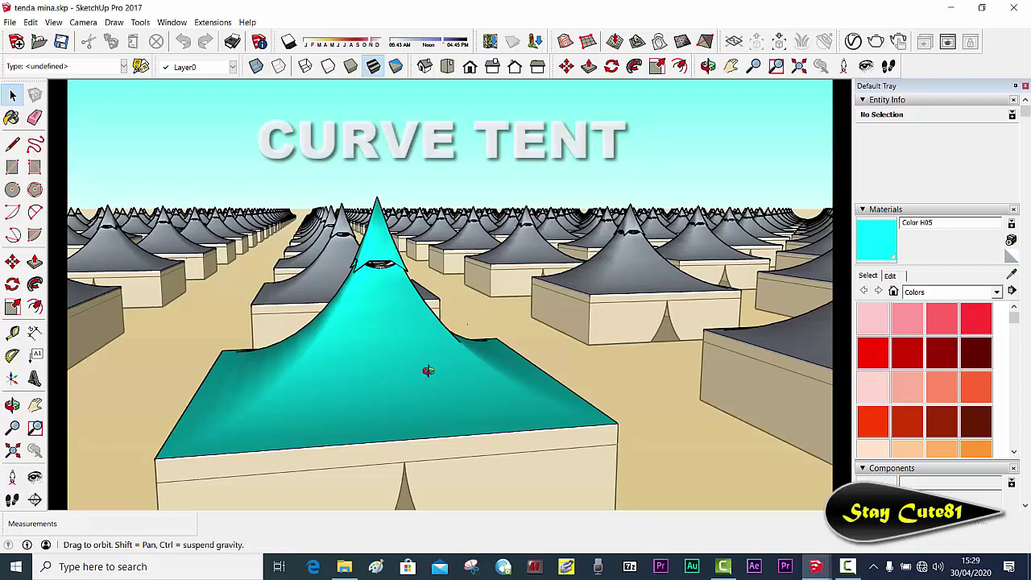
{"action": "left_click_drag", "start_coordinate": [426, 369], "coordinate": [516, 351]}
{"action": "key", "text": "space"}
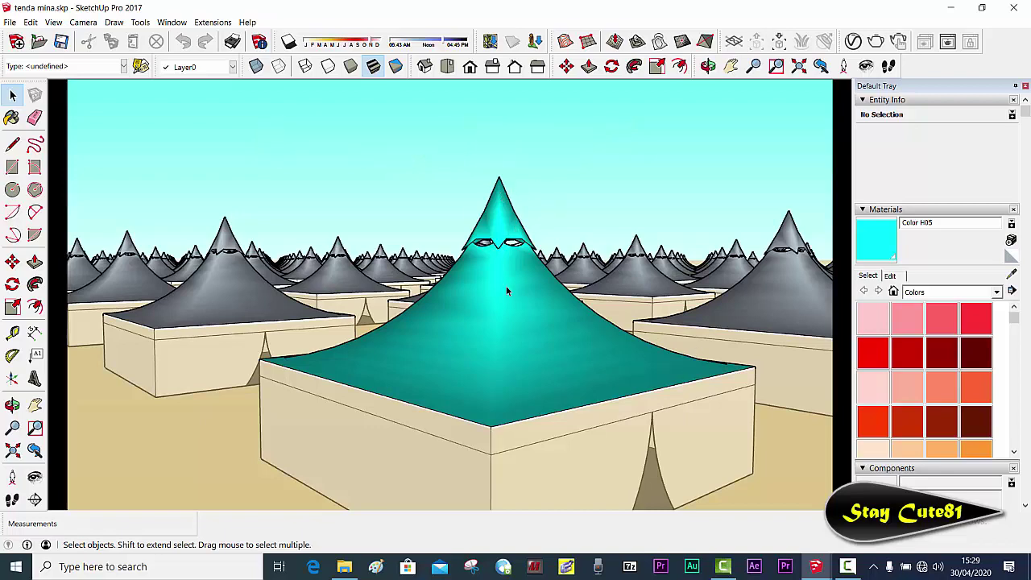
{"action": "middle_click_drag", "start_coordinate": [357, 344], "coordinate": [373, 356]}
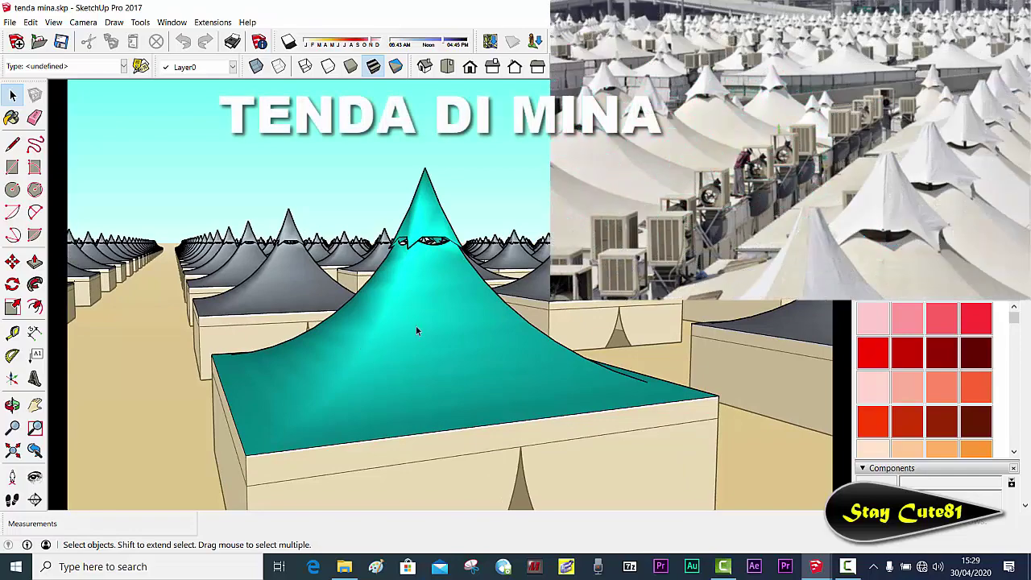
{"action": "mouse_move", "coordinate": [454, 338]}
{"action": "middle_mouse_down"}
{"action": "mouse_move", "coordinate": [331, 345]}
{"action": "mouse_move", "coordinate": [430, 322]}
{"action": "mouse_move", "coordinate": [552, 377]}
{"action": "mouse_move", "coordinate": [507, 374]}
{"action": "mouse_move", "coordinate": [464, 363]}
{"action": "mouse_move", "coordinate": [573, 346]}
{"action": "mouse_move", "coordinate": [631, 355]}
{"action": "mouse_move", "coordinate": [590, 371]}
{"action": "middle_mouse_up"}
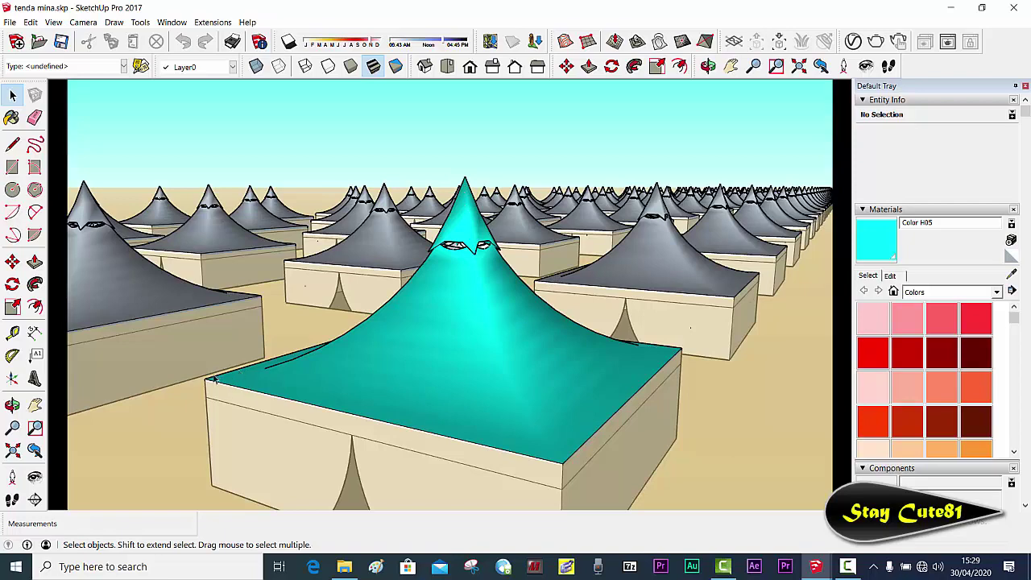
{"action": "mouse_move", "coordinate": [647, 449]}
{"action": "middle_mouse_down"}
{"action": "mouse_move", "coordinate": [523, 405]}
{"action": "mouse_move", "coordinate": [469, 373]}
{"action": "mouse_move", "coordinate": [479, 341]}
{"action": "mouse_move", "coordinate": [546, 250]}
{"action": "mouse_move", "coordinate": [519, 384]}
{"action": "middle_mouse_up"}
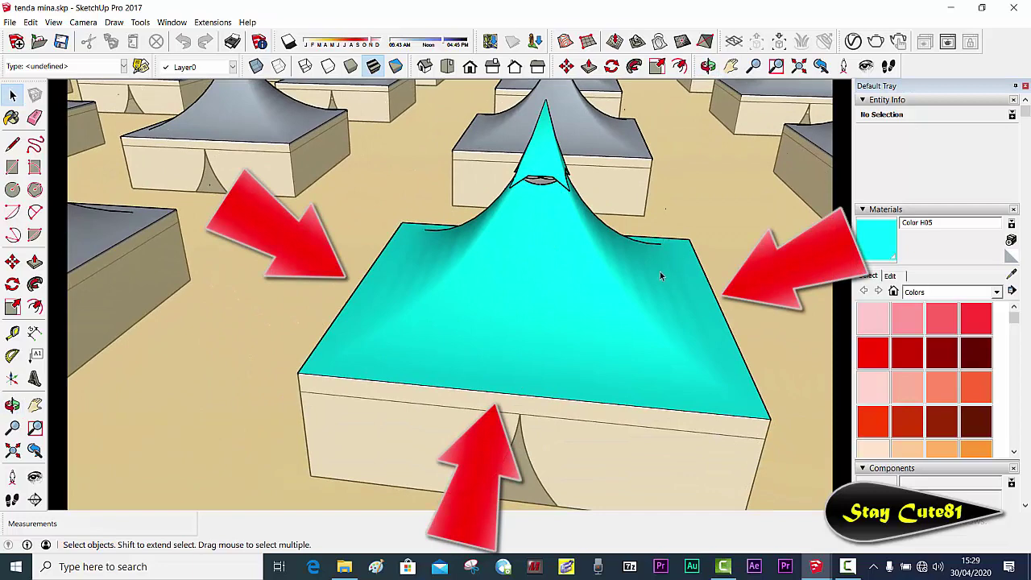
{"action": "mouse_move", "coordinate": [660, 271]}
{"action": "middle_mouse_down"}
{"action": "mouse_move", "coordinate": [661, 223]}
{"action": "mouse_move", "coordinate": [573, 306]}
{"action": "mouse_move", "coordinate": [494, 139]}
{"action": "middle_mouse_up"}
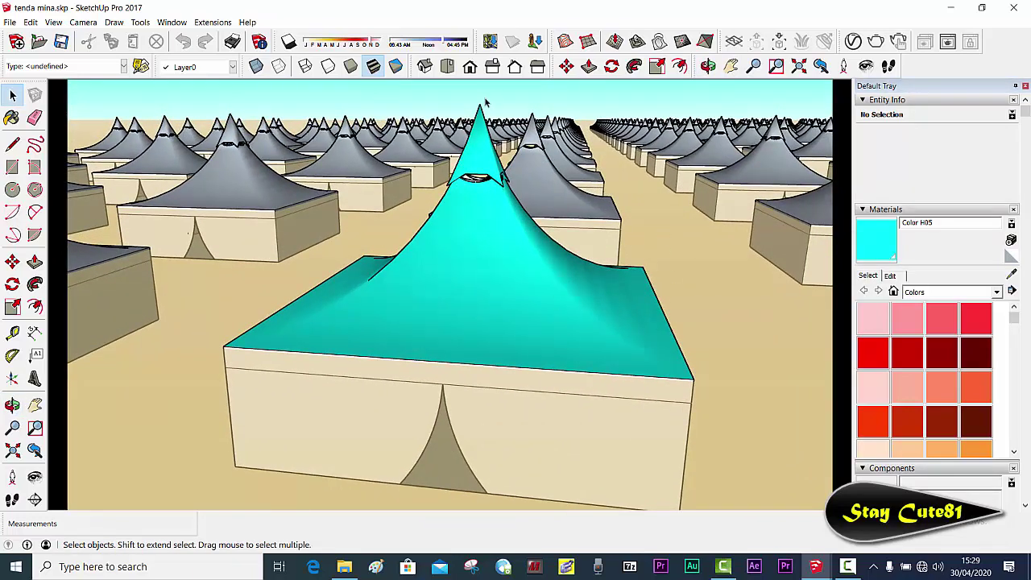
{"action": "mouse_move", "coordinate": [556, 296]}
{"action": "middle_mouse_down"}
{"action": "mouse_move", "coordinate": [585, 277]}
{"action": "mouse_move", "coordinate": [584, 252]}
{"action": "middle_mouse_up"}
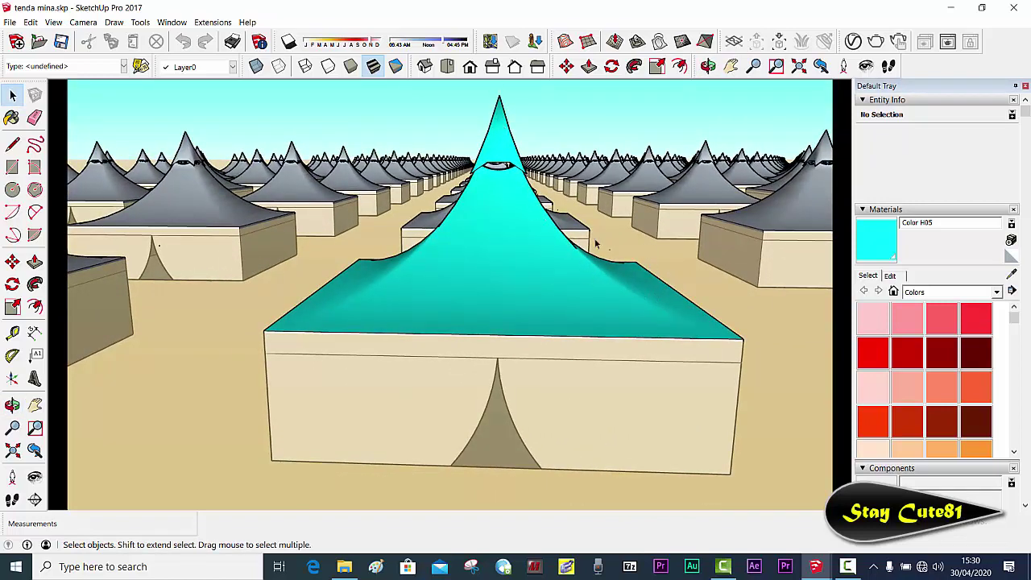
{"action": "mouse_move", "coordinate": [626, 247]}
{"action": "middle_mouse_down"}
{"action": "mouse_move", "coordinate": [534, 258]}
{"action": "mouse_move", "coordinate": [423, 203]}
{"action": "mouse_move", "coordinate": [520, 194]}
{"action": "mouse_move", "coordinate": [537, 239]}
{"action": "mouse_move", "coordinate": [529, 231]}
{"action": "middle_mouse_up"}
{"action": "scroll", "coordinate": [425, 203], "scroll_direction": "up", "scroll_amount": 2}
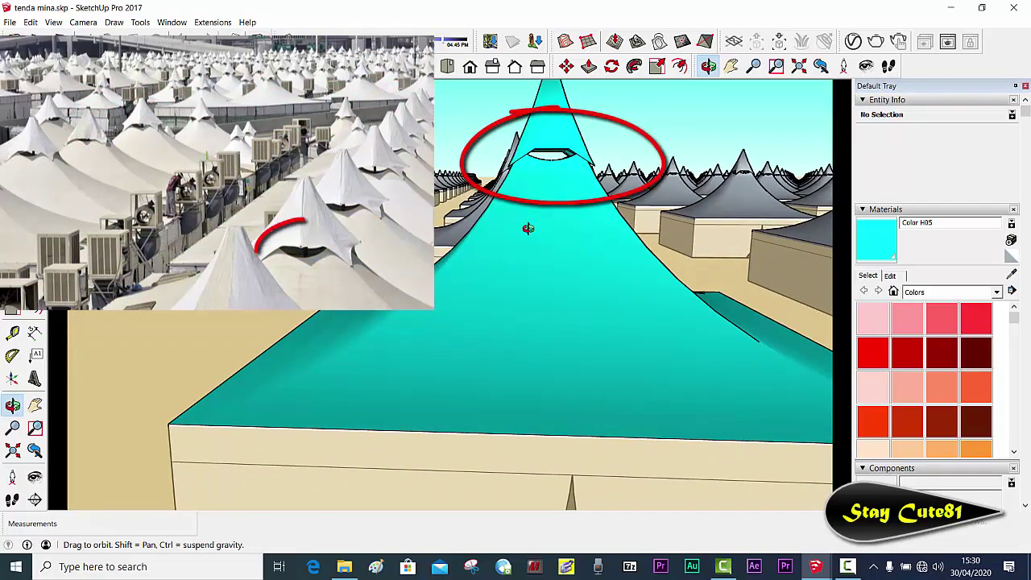
Step: Inspect the tent peak and central aisle, then switch to the empty Untitled model
{"action": "key", "text": "space"}
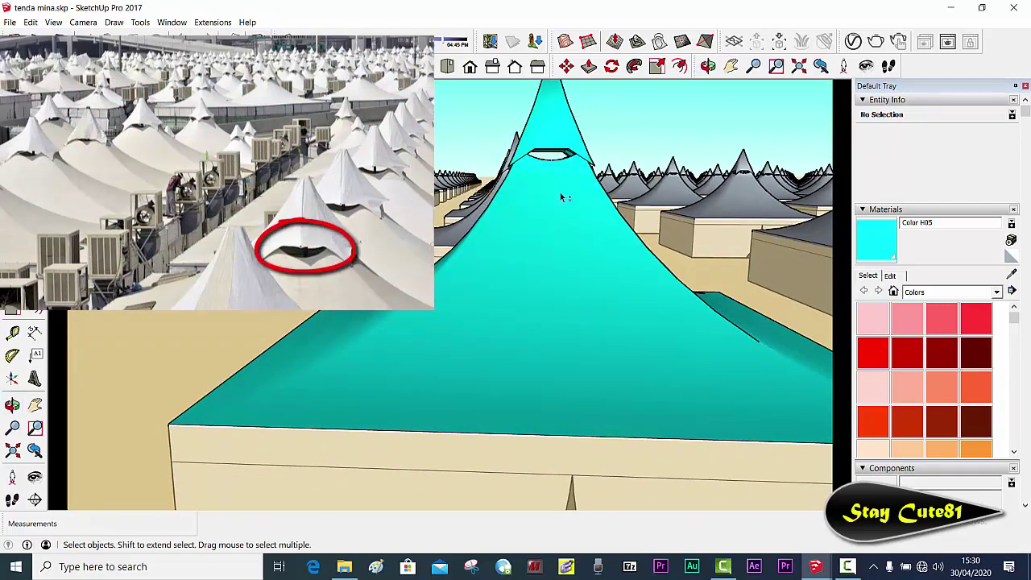
{"action": "mouse_move", "coordinate": [547, 153]}
{"action": "middle_mouse_down"}
{"action": "mouse_move", "coordinate": [574, 233]}
{"action": "mouse_move", "coordinate": [598, 243]}
{"action": "middle_mouse_up"}
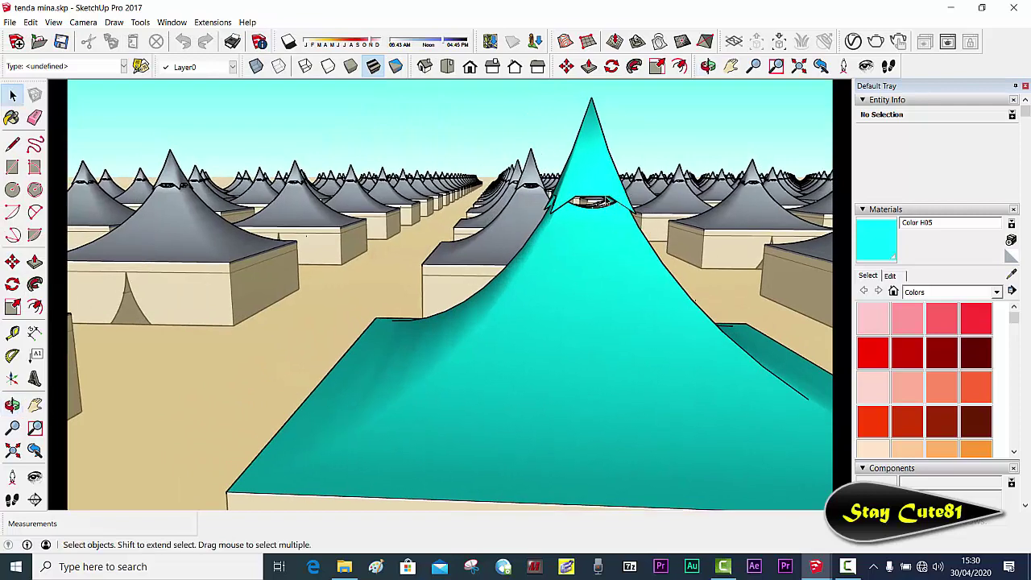
{"action": "scroll", "coordinate": [593, 193], "scroll_direction": "up", "scroll_amount": 2}
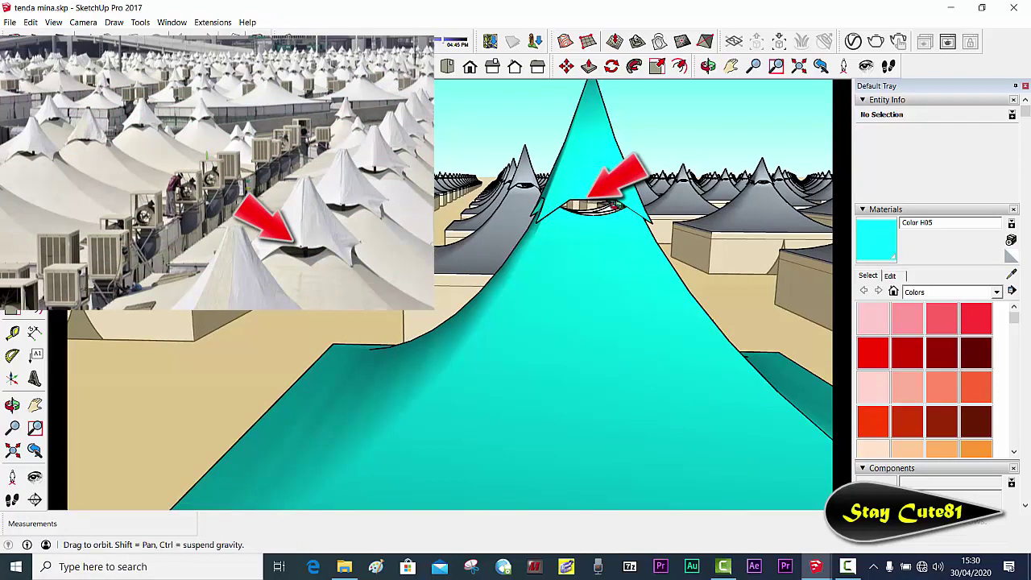
{"action": "mouse_move", "coordinate": [620, 205]}
{"action": "middle_mouse_down"}
{"action": "mouse_move", "coordinate": [549, 219]}
{"action": "mouse_move", "coordinate": [617, 294]}
{"action": "mouse_move", "coordinate": [602, 272]}
{"action": "mouse_move", "coordinate": [611, 302]}
{"action": "middle_mouse_up"}
{"action": "scroll", "coordinate": [670, 301], "scroll_direction": "down", "scroll_amount": 1}
{"action": "scroll", "coordinate": [670, 301], "scroll_direction": "up", "scroll_amount": 2}
{"action": "scroll", "coordinate": [642, 258], "scroll_direction": "down", "scroll_amount": 4}
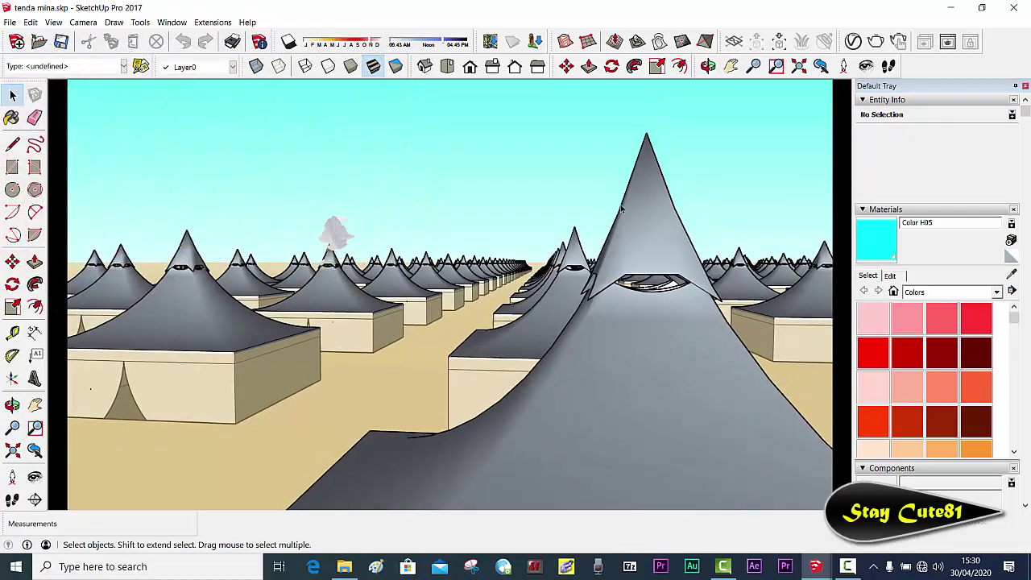
{"action": "mouse_move", "coordinate": [620, 208]}
{"action": "middle_mouse_down"}
{"action": "mouse_move", "coordinate": [481, 226]}
{"action": "mouse_move", "coordinate": [546, 267]}
{"action": "mouse_move", "coordinate": [594, 278]}
{"action": "mouse_move", "coordinate": [479, 278]}
{"action": "mouse_move", "coordinate": [462, 147]}
{"action": "middle_mouse_up"}
{"action": "scroll", "coordinate": [481, 225], "scroll_direction": "up", "scroll_amount": 3}
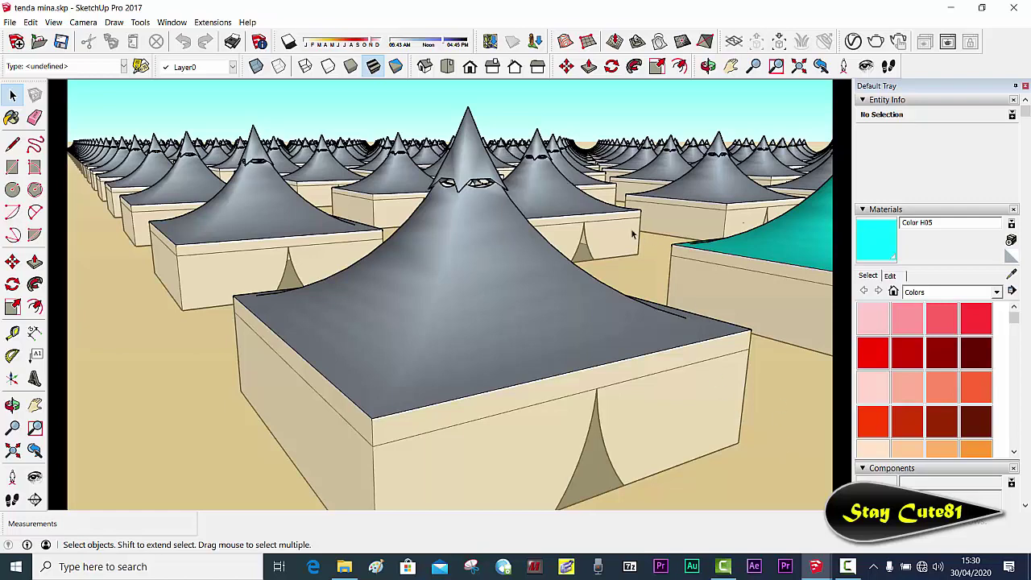
{"action": "mouse_move", "coordinate": [815, 566]}
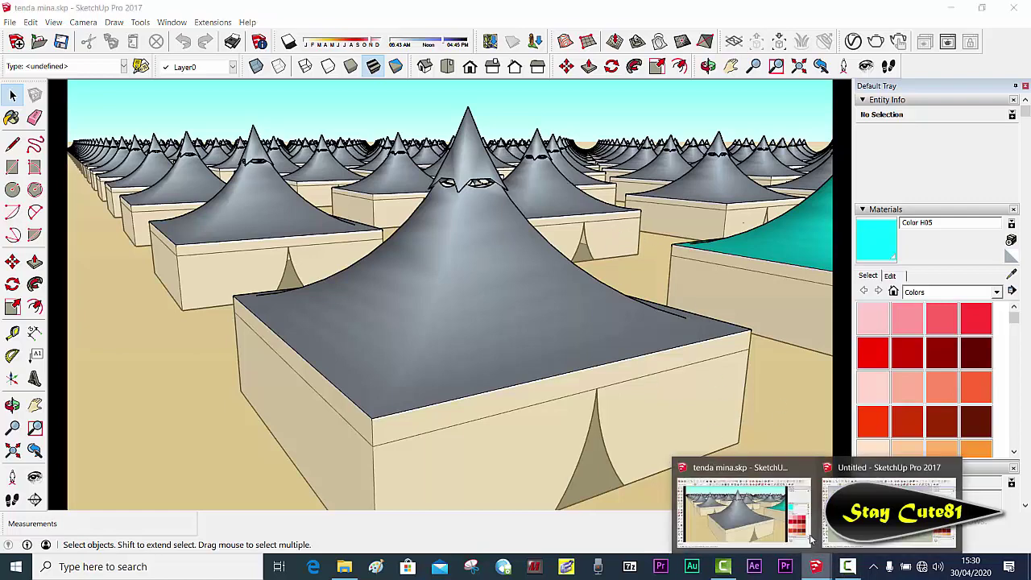
{"action": "left_click", "coordinate": [902, 508]}
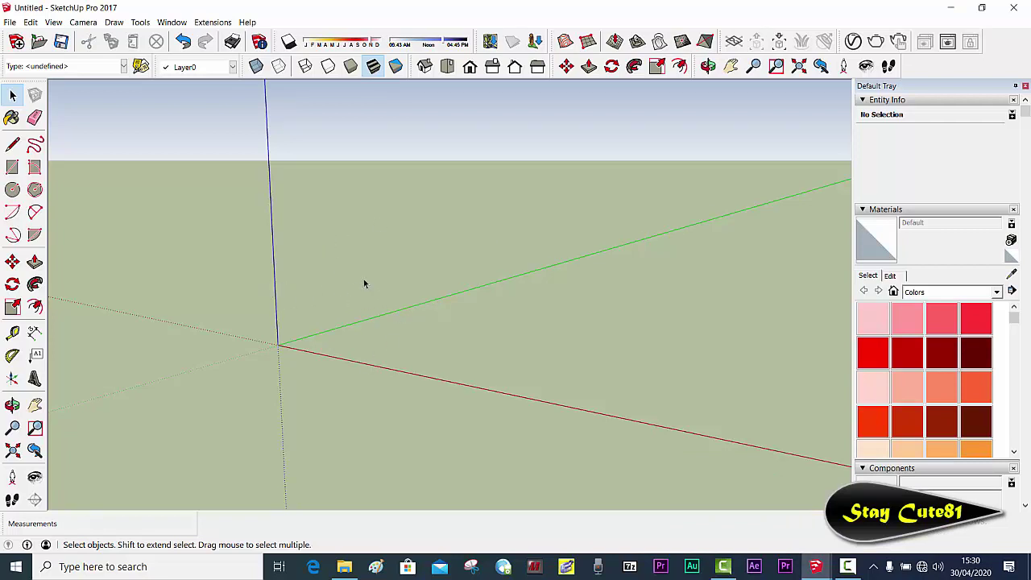
Step: Draw a 10 m × 10 m rectangle face on the ground plane near the origin
{"action": "middle_click_drag", "start_coordinate": [363, 279], "coordinate": [456, 279]}
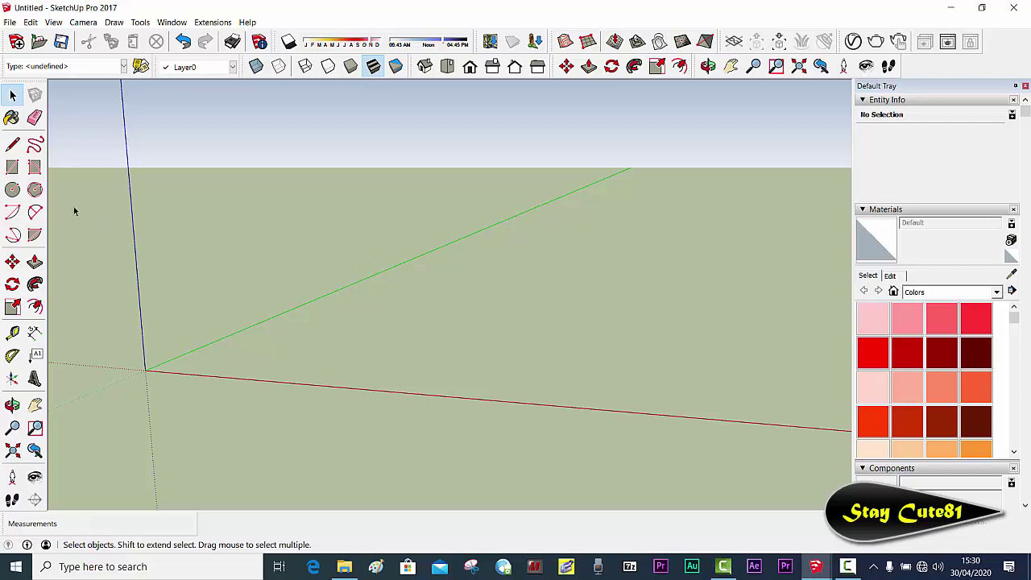
{"action": "left_click", "coordinate": [12, 166]}
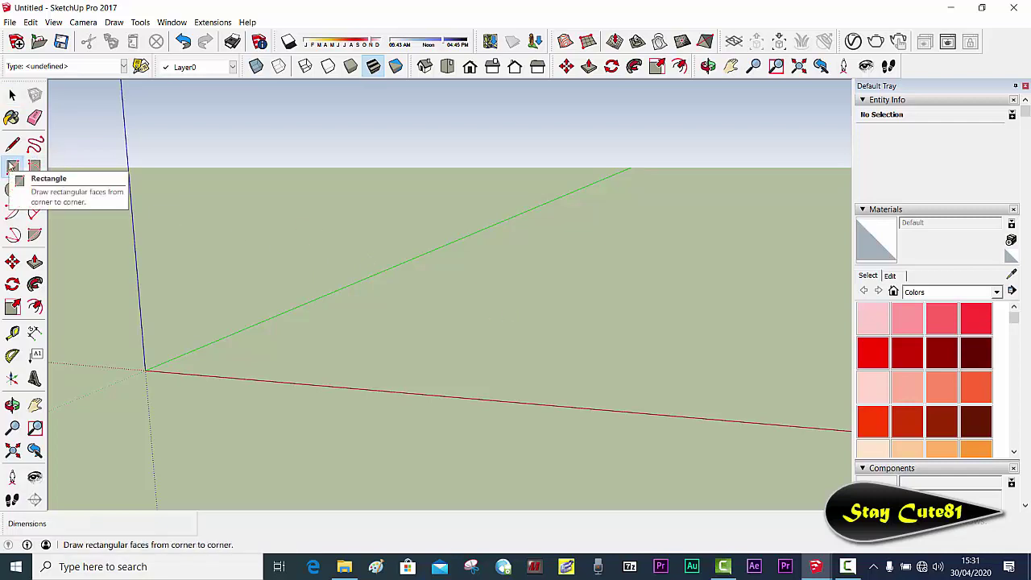
{"action": "left_click", "coordinate": [380, 355]}
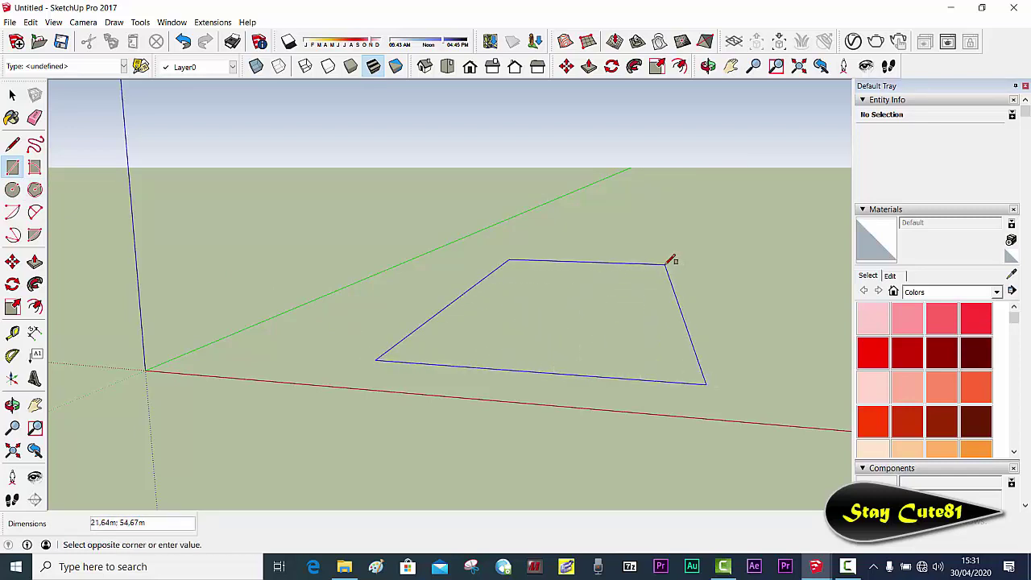
{"action": "type", "text": "10;10"}
{"action": "key", "text": "Return"}
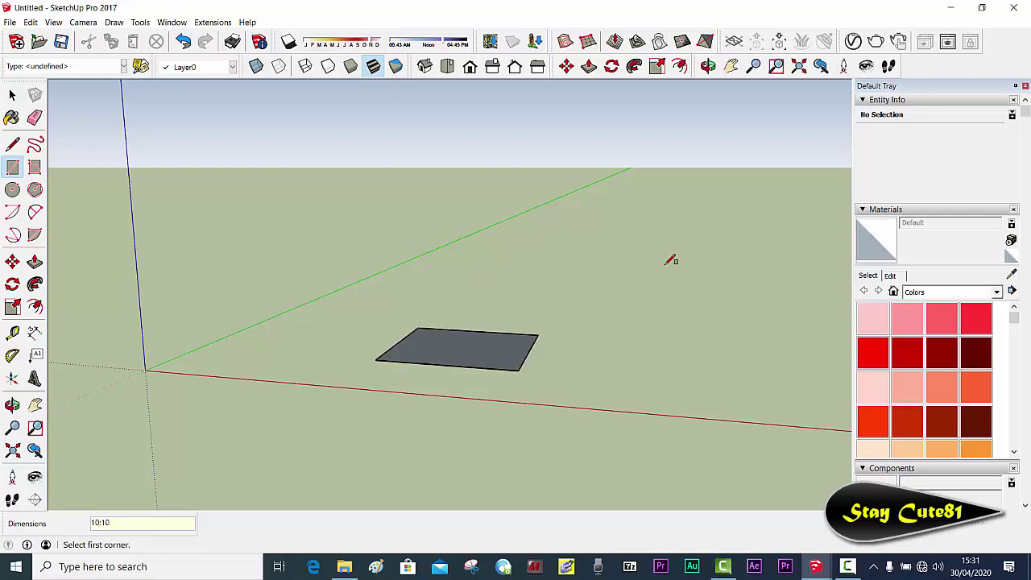
Step: Draw the first diagonal from the square's top-left to bottom-right corner
{"action": "mouse_move", "coordinate": [610, 287]}
{"action": "middle_mouse_down"}
{"action": "mouse_move", "coordinate": [516, 344]}
{"action": "mouse_move", "coordinate": [507, 328]}
{"action": "middle_mouse_up"}
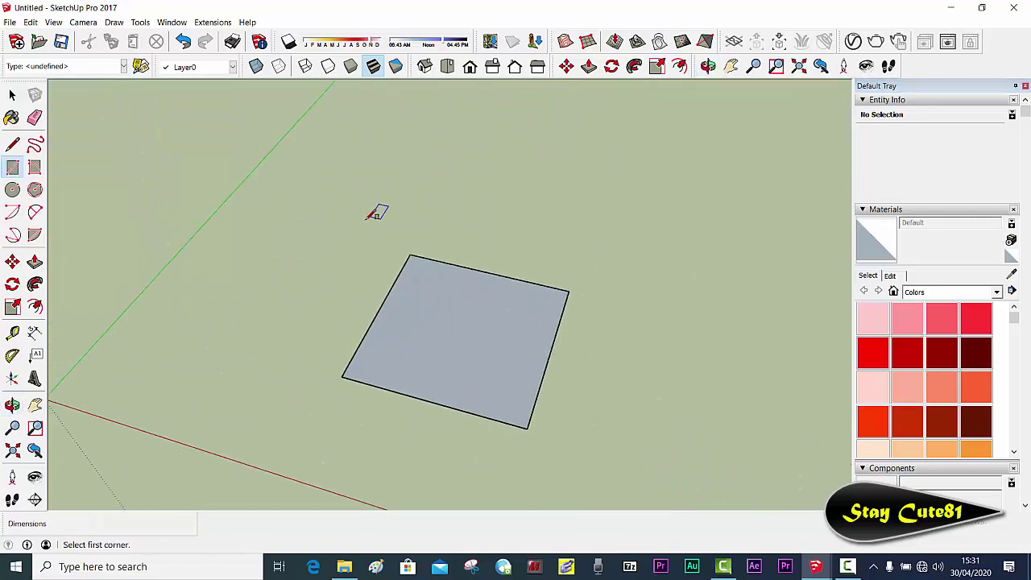
{"action": "key", "text": "l"}
{"action": "mouse_move", "coordinate": [414, 283]}
{"action": "middle_mouse_down"}
{"action": "mouse_move", "coordinate": [481, 233]}
{"action": "mouse_move", "coordinate": [221, 143]}
{"action": "middle_mouse_up"}
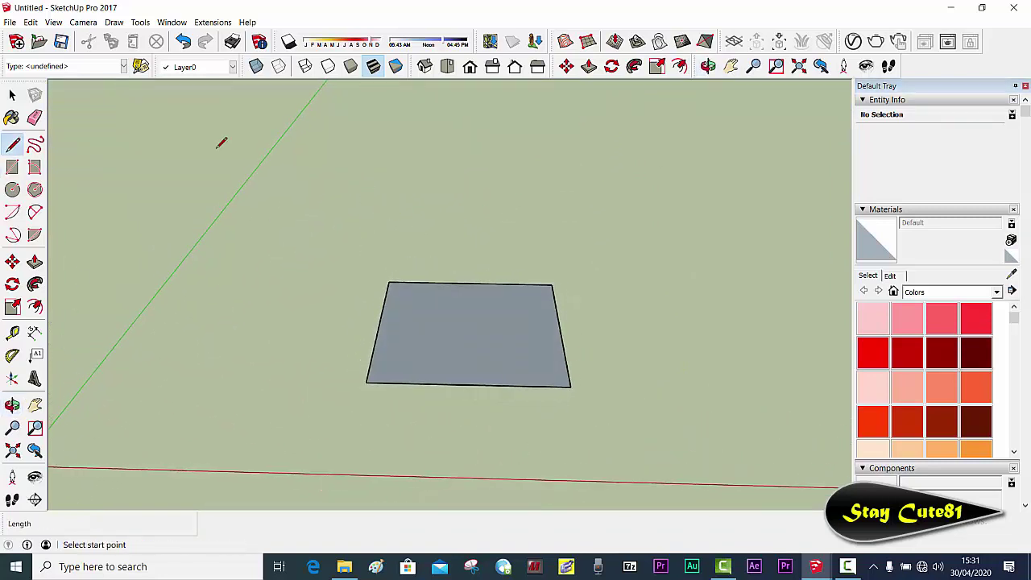
{"action": "left_click", "coordinate": [389, 282]}
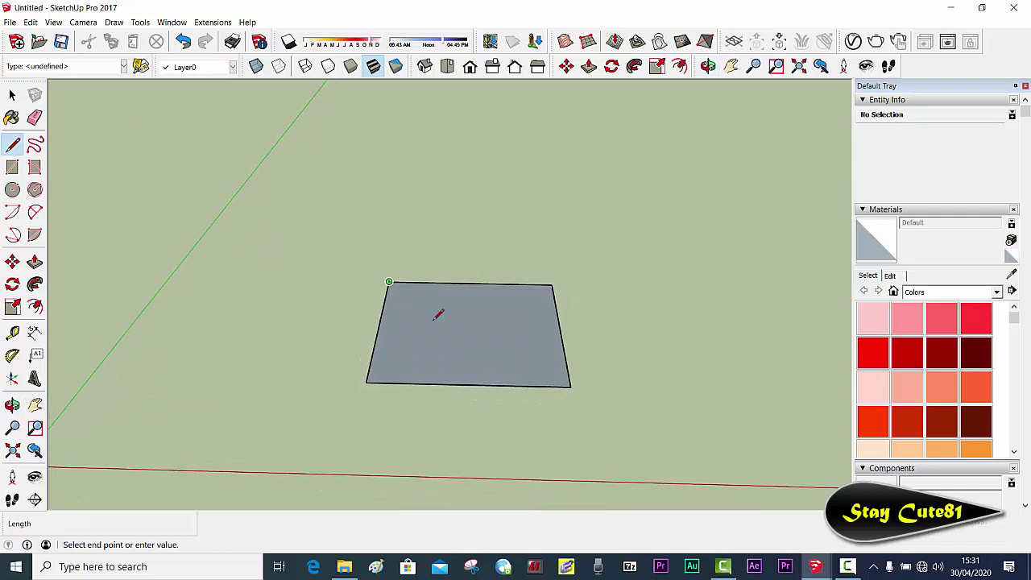
{"action": "left_click", "coordinate": [571, 386]}
{"action": "key", "text": "space"}
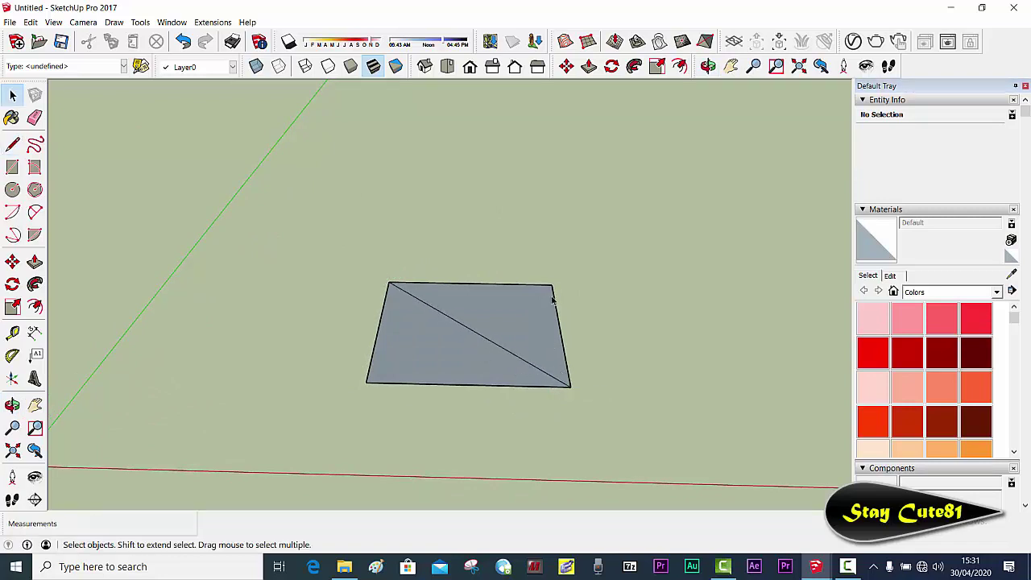
Step: Draw the second diagonal from the top-right to bottom-left corner
{"action": "key", "text": "l"}
{"action": "left_click", "coordinate": [552, 284]}
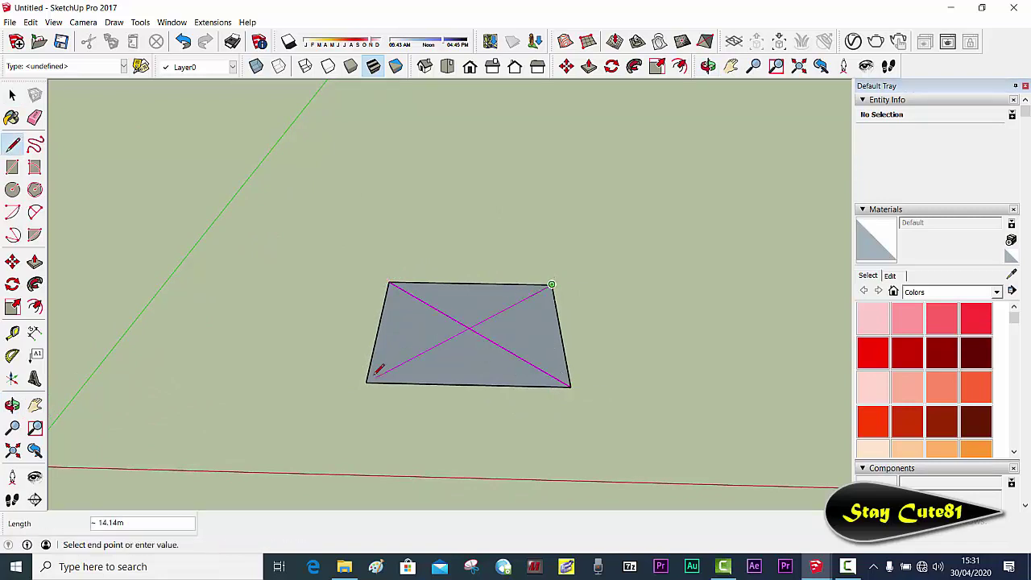
{"action": "left_click", "coordinate": [368, 382]}
{"action": "key", "text": "space"}
{"action": "mouse_move", "coordinate": [476, 330]}
{"action": "middle_mouse_down"}
{"action": "mouse_move", "coordinate": [489, 286]}
{"action": "mouse_move", "coordinate": [436, 256]}
{"action": "middle_mouse_up"}
{"action": "key", "text": "l"}
{"action": "left_click", "coordinate": [466, 326]}
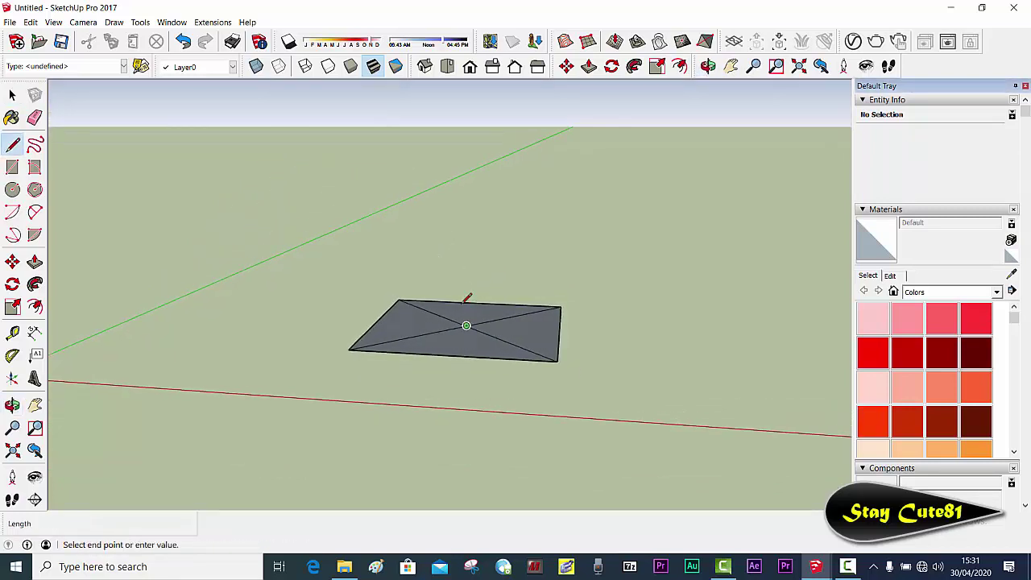
{"action": "key", "text": "space"}
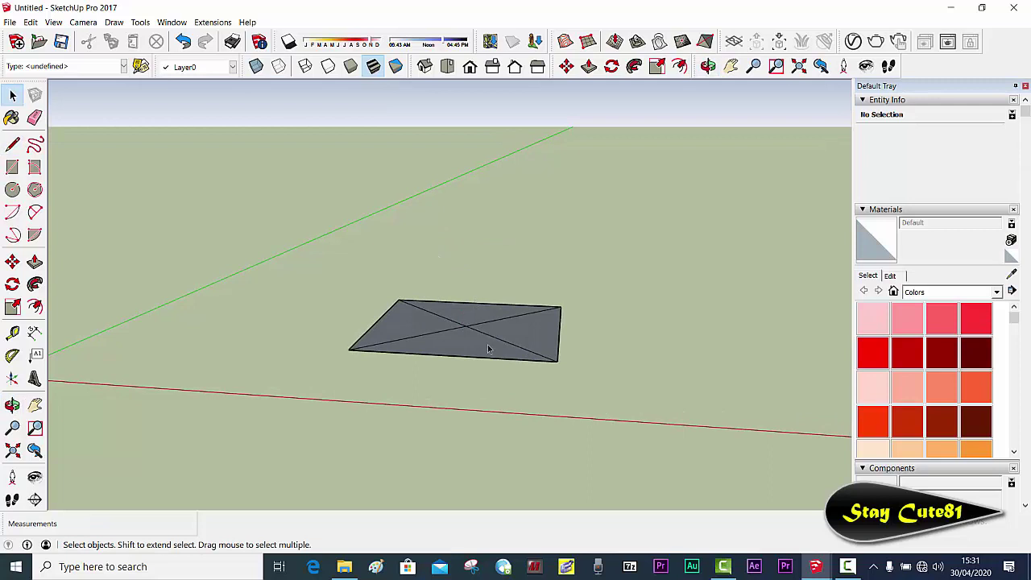
{"action": "middle_click_drag", "start_coordinate": [467, 323], "coordinate": [472, 332]}
Step: Raise a 6.5 m vertical line from the square's centre and join its top to a corner
{"action": "key", "text": "l"}
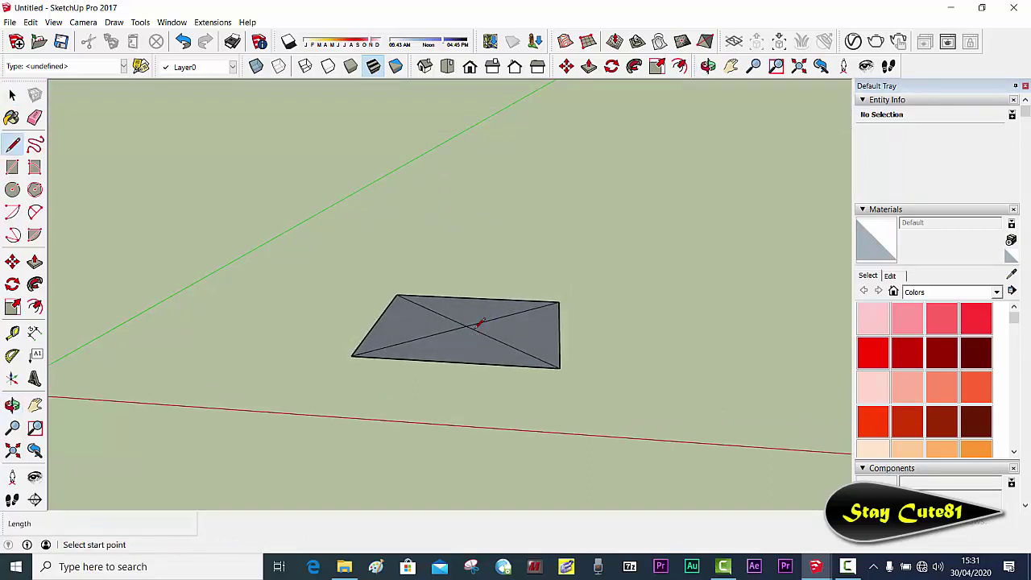
{"action": "left_click", "coordinate": [466, 326]}
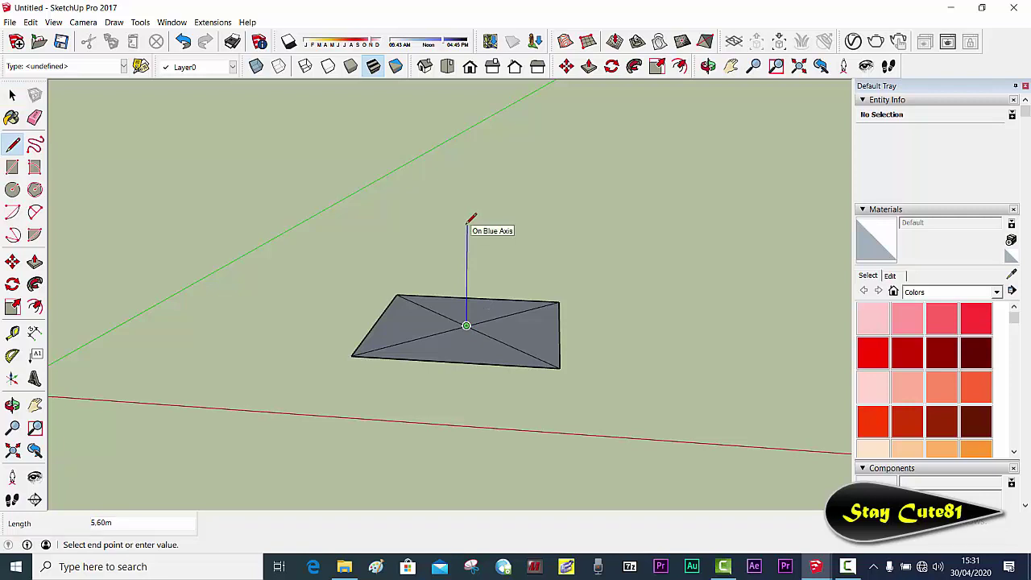
{"action": "type", "text": "6.5"}
{"action": "key", "text": "Return"}
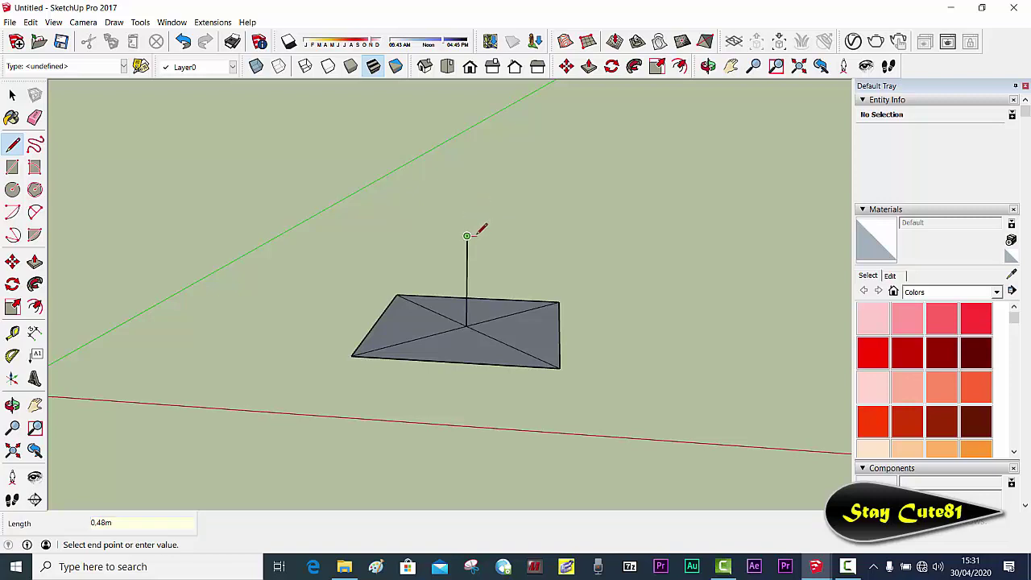
{"action": "mouse_move", "coordinate": [475, 232]}
{"action": "middle_mouse_down"}
{"action": "mouse_move", "coordinate": [594, 184]}
{"action": "mouse_move", "coordinate": [580, 214]}
{"action": "middle_mouse_up"}
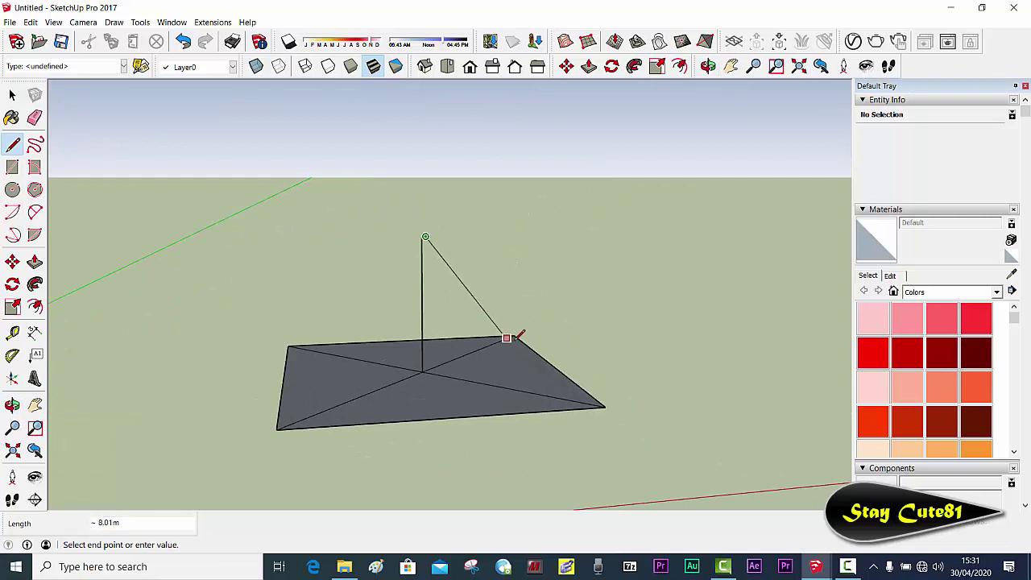
{"action": "left_click", "coordinate": [605, 405]}
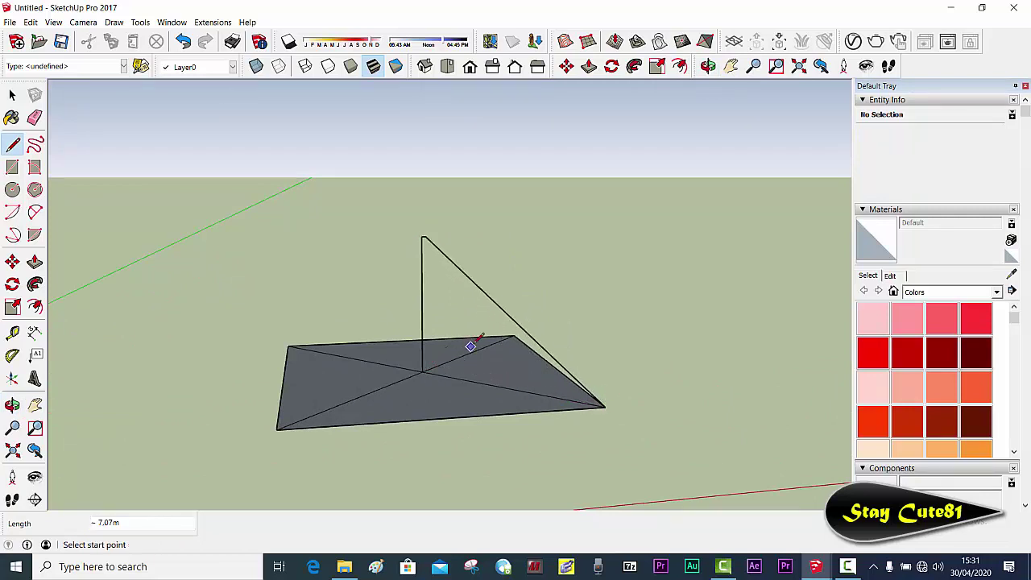
Step: Replace the sloped diagonal with a line from mast top to base corner, closing the triangle
{"action": "key", "text": "space"}
{"action": "left_click", "coordinate": [461, 299]}
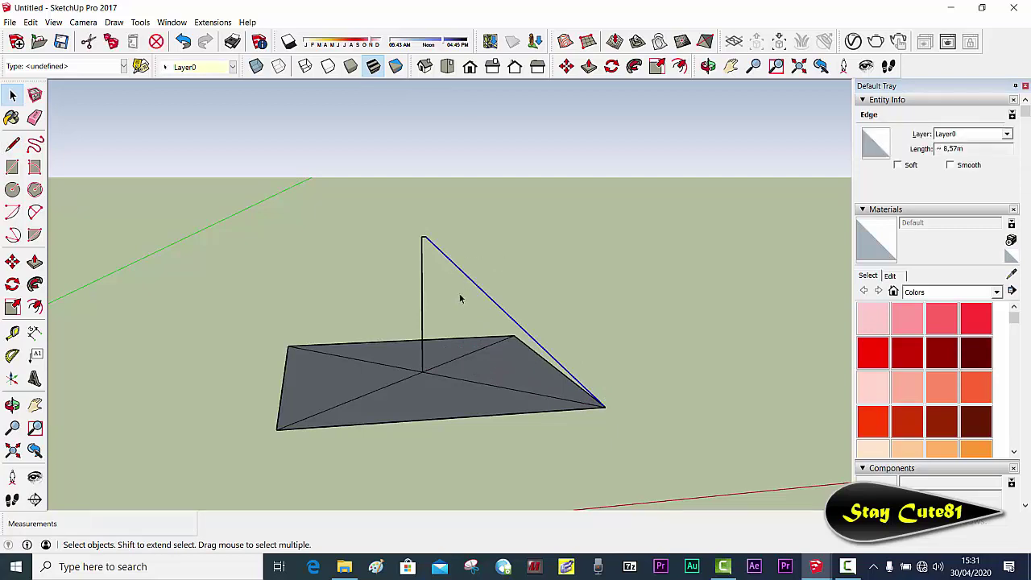
{"action": "key", "text": "Delete"}
{"action": "middle_click_drag", "start_coordinate": [520, 276], "coordinate": [482, 311]}
{"action": "key", "text": "l"}
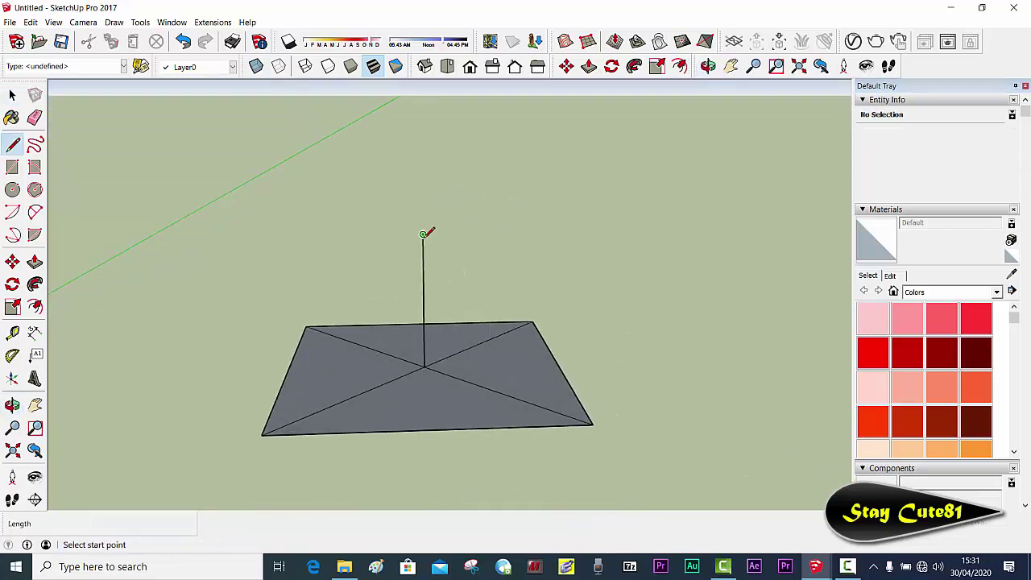
{"action": "left_click", "coordinate": [423, 235]}
{"action": "left_click", "coordinate": [593, 423]}
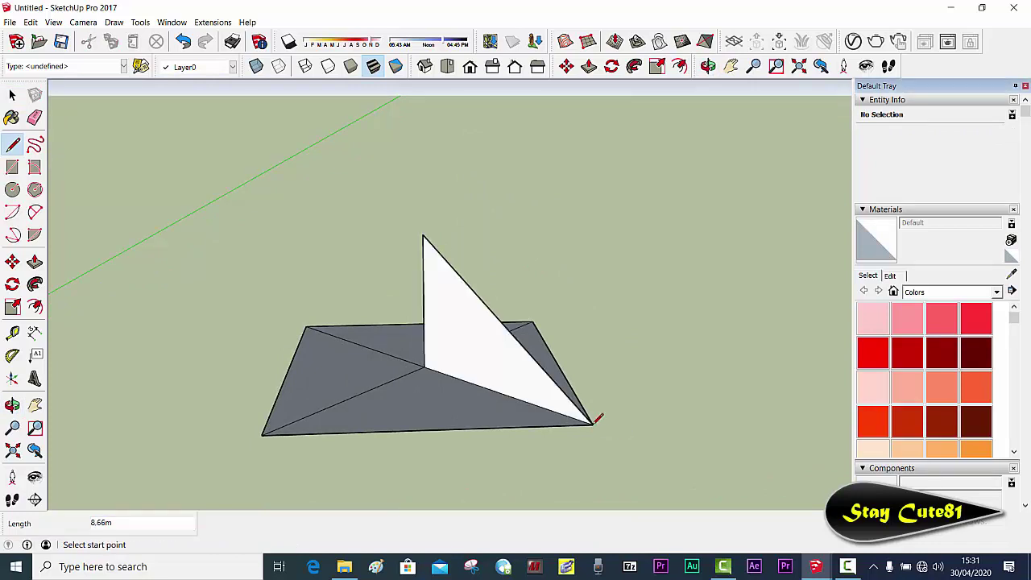
{"action": "key", "text": "space"}
{"action": "middle_click_drag", "start_coordinate": [520, 349], "coordinate": [450, 225]}
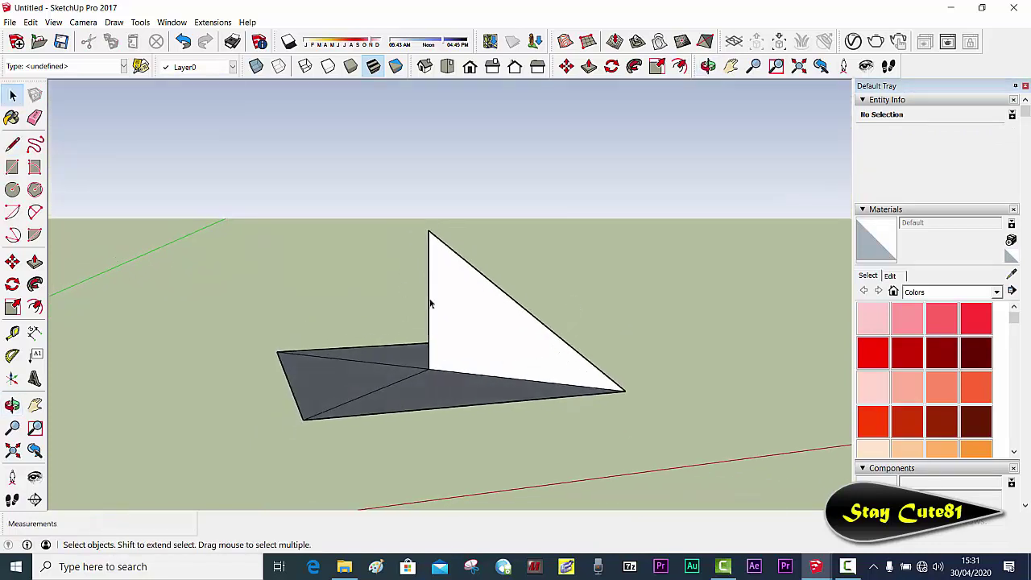
{"action": "middle_click_drag", "start_coordinate": [465, 279], "coordinate": [389, 357]}
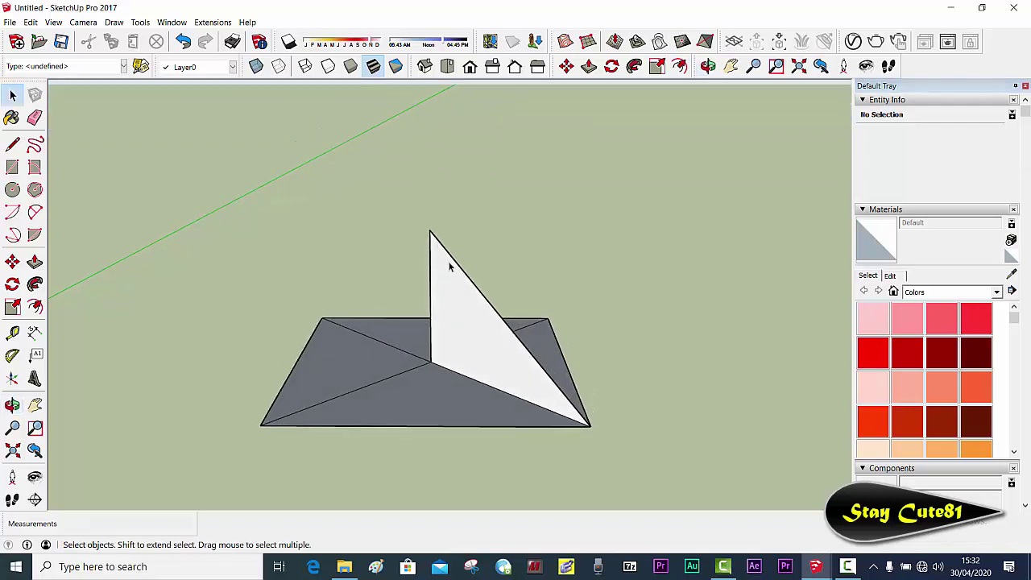
Step: Delete both base diagonals and the small leftover edge behind the triangle
{"action": "scroll", "coordinate": [395, 336], "scroll_direction": "up", "scroll_amount": 3}
{"action": "left_click", "coordinate": [397, 359]}
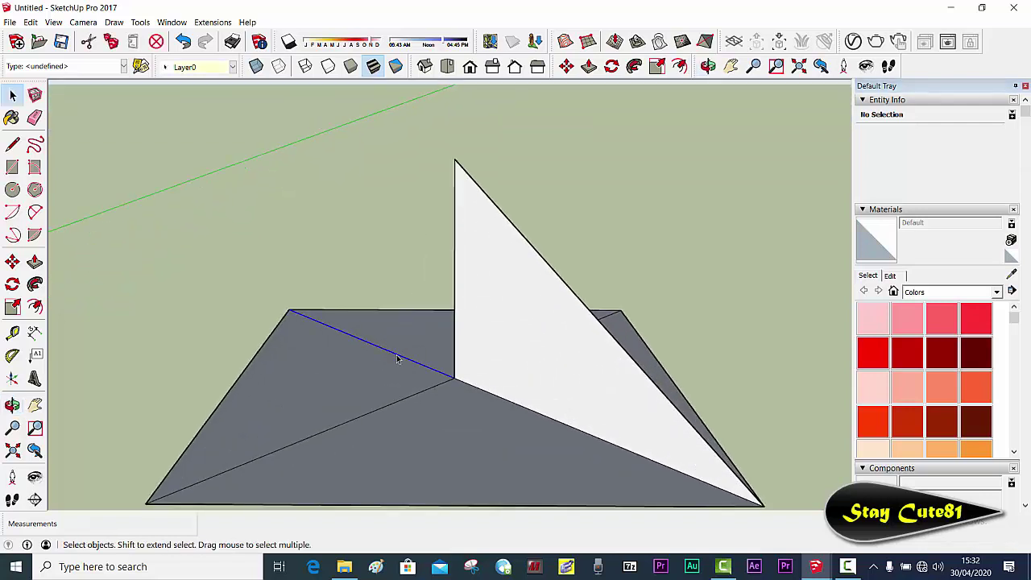
{"action": "key", "text": "Delete"}
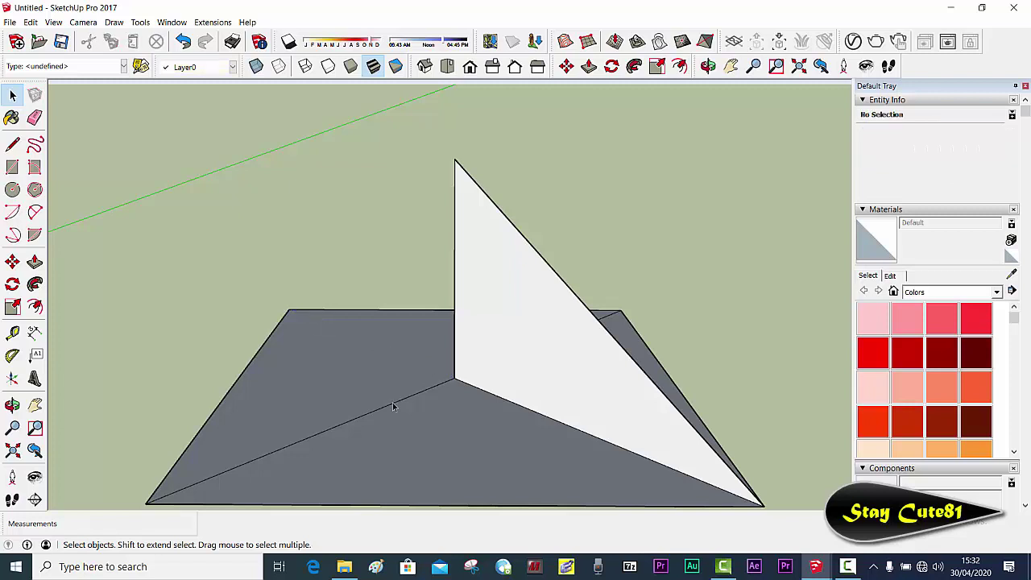
{"action": "left_click", "coordinate": [395, 401]}
{"action": "key", "text": "Delete"}
{"action": "left_click", "coordinate": [617, 316]}
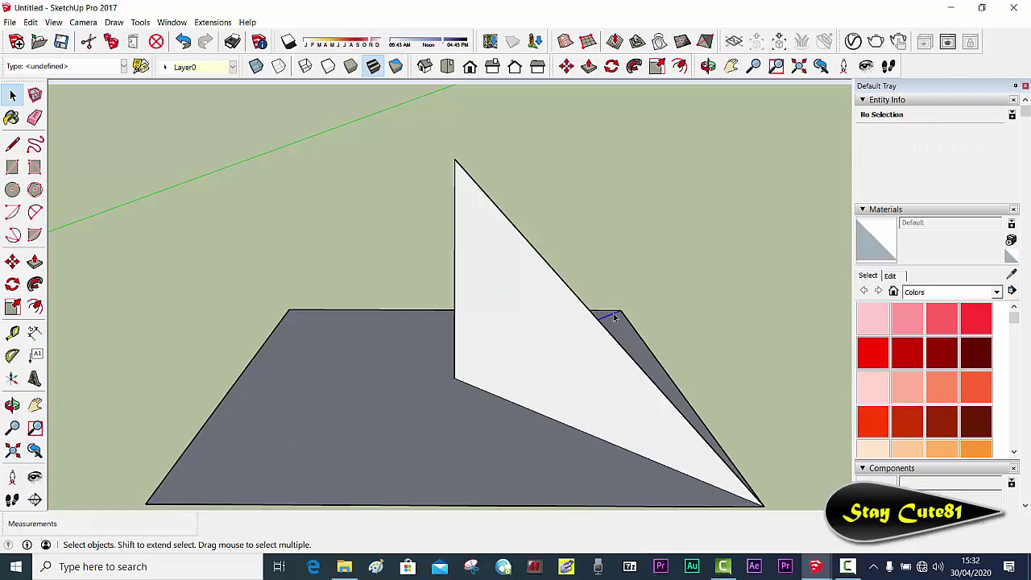
{"action": "key", "text": "Delete"}
{"action": "mouse_move", "coordinate": [594, 204]}
{"action": "middle_mouse_down"}
{"action": "mouse_move", "coordinate": [652, 217]}
{"action": "mouse_move", "coordinate": [521, 185]}
{"action": "middle_mouse_up"}
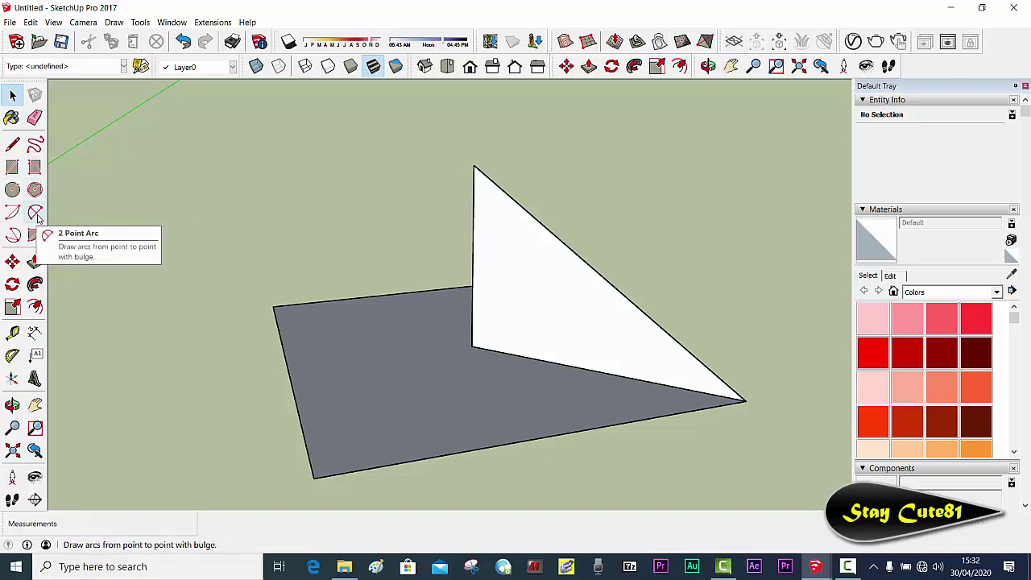
Step: Draw a 2 Point Arc from apex to corner with about 0.98 m bulge; delete a short leftover edge
{"action": "left_click", "coordinate": [36, 213]}
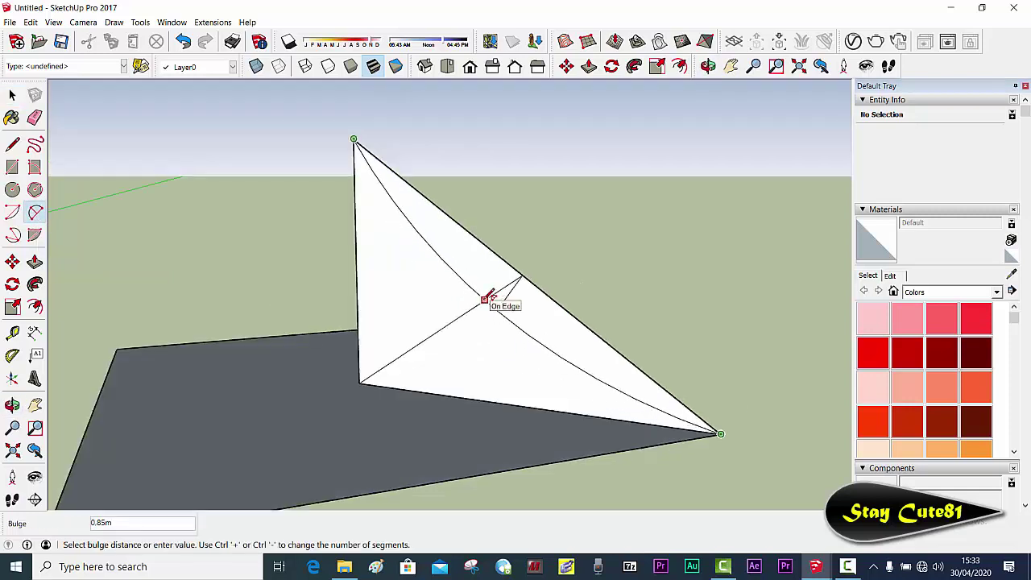
{"action": "left_click", "coordinate": [484, 298]}
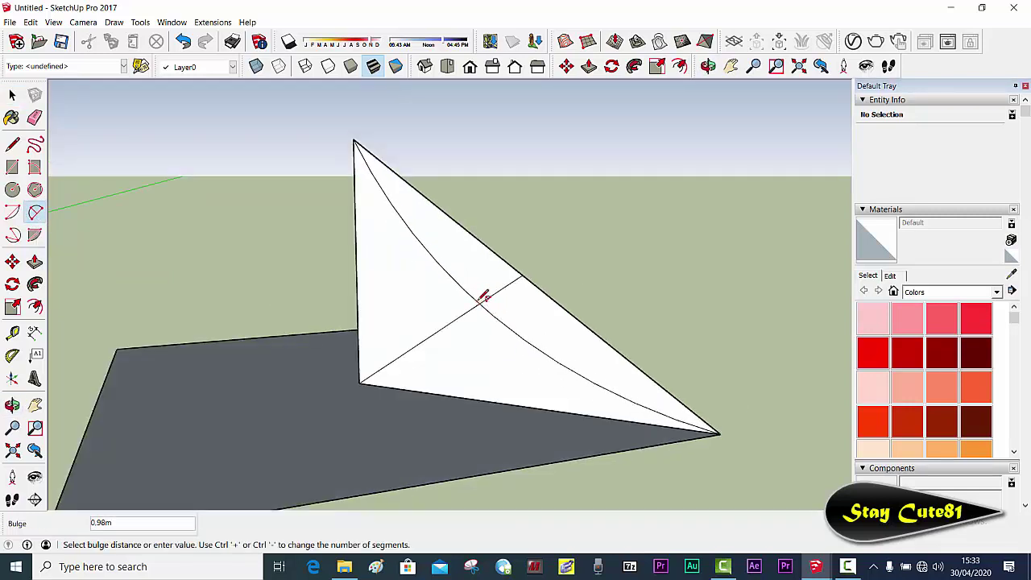
{"action": "middle_click_drag", "start_coordinate": [485, 298], "coordinate": [644, 228]}
{"action": "key", "text": "space"}
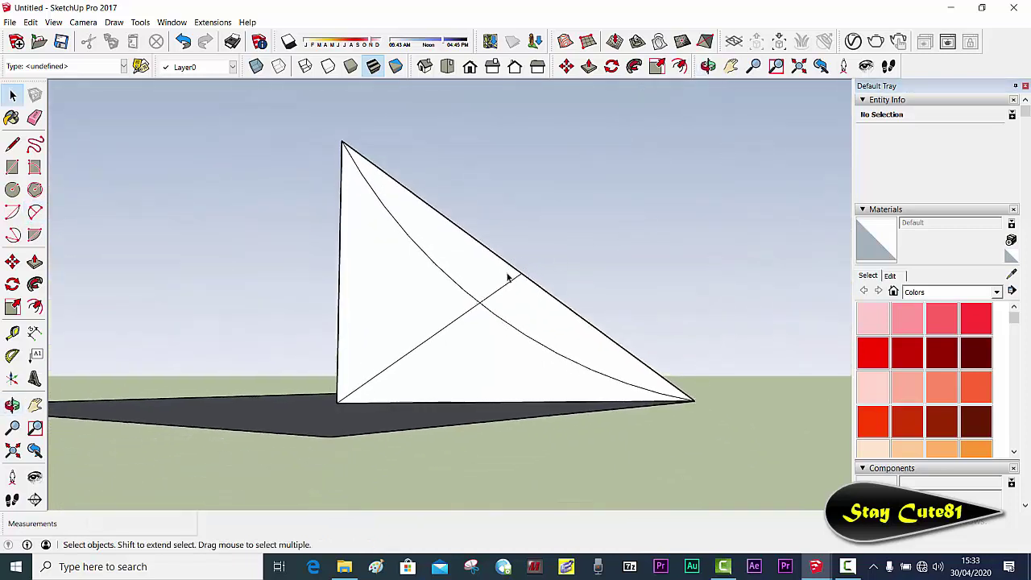
{"action": "left_click", "coordinate": [503, 292]}
{"action": "mouse_move", "coordinate": [506, 292]}
{"action": "middle_mouse_down"}
{"action": "mouse_move", "coordinate": [454, 285]}
{"action": "mouse_move", "coordinate": [436, 330]}
{"action": "middle_mouse_up"}
{"action": "key", "text": "Delete"}
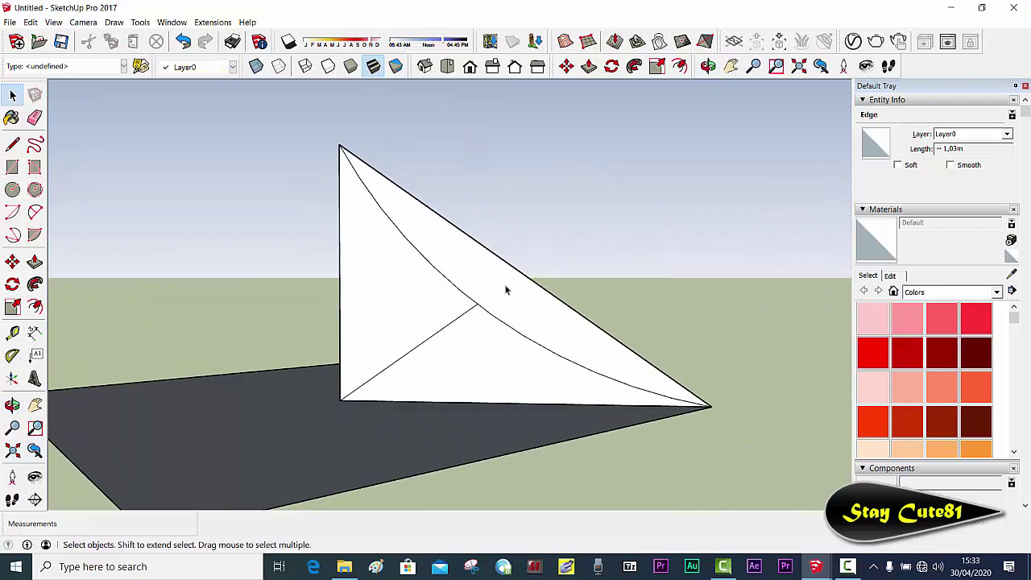
Step: Delete the straight sloped edge and the leftover line across the face
{"action": "left_click", "coordinate": [540, 291]}
{"action": "key", "text": "Delete"}
{"action": "middle_click_drag", "start_coordinate": [582, 306], "coordinate": [463, 322]}
{"action": "left_click", "coordinate": [461, 315]}
{"action": "key", "text": "Delete"}
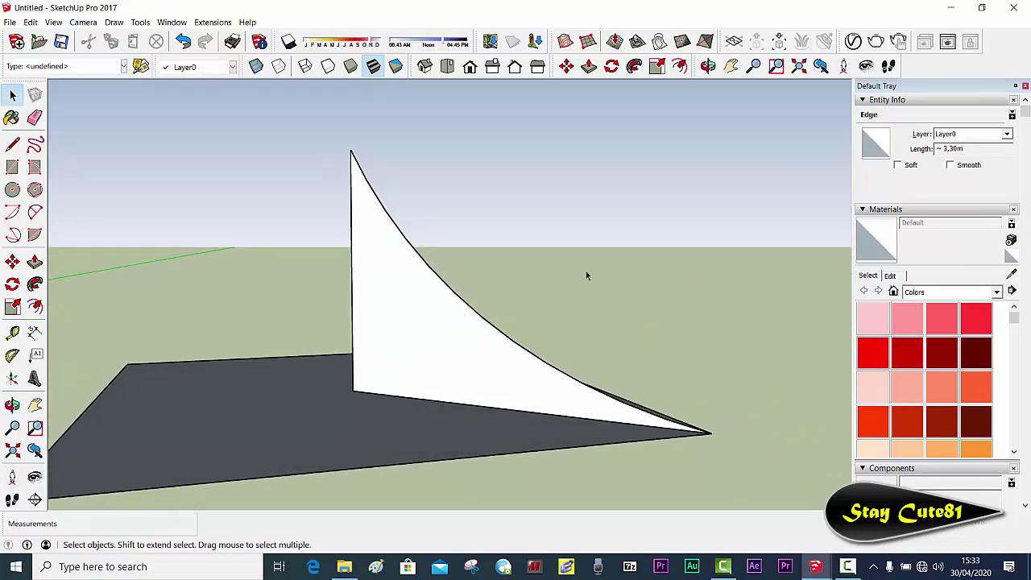
{"action": "mouse_move", "coordinate": [587, 277]}
{"action": "middle_mouse_down"}
{"action": "mouse_move", "coordinate": [610, 357]}
{"action": "mouse_move", "coordinate": [580, 380]}
{"action": "mouse_move", "coordinate": [508, 350]}
{"action": "mouse_move", "coordinate": [425, 214]}
{"action": "middle_mouse_up"}
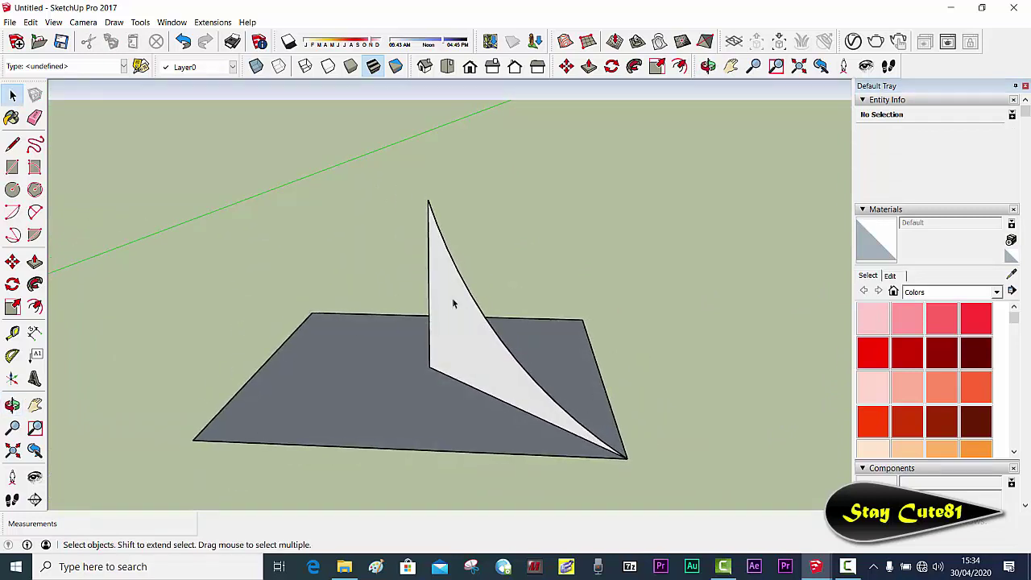
Step: Use the base face as path and Follow Me the curved profile around it
{"action": "mouse_move", "coordinate": [537, 304]}
{"action": "middle_mouse_down"}
{"action": "mouse_move", "coordinate": [698, 276]}
{"action": "mouse_move", "coordinate": [481, 295]}
{"action": "mouse_move", "coordinate": [529, 284]}
{"action": "mouse_move", "coordinate": [549, 259]}
{"action": "middle_mouse_up"}
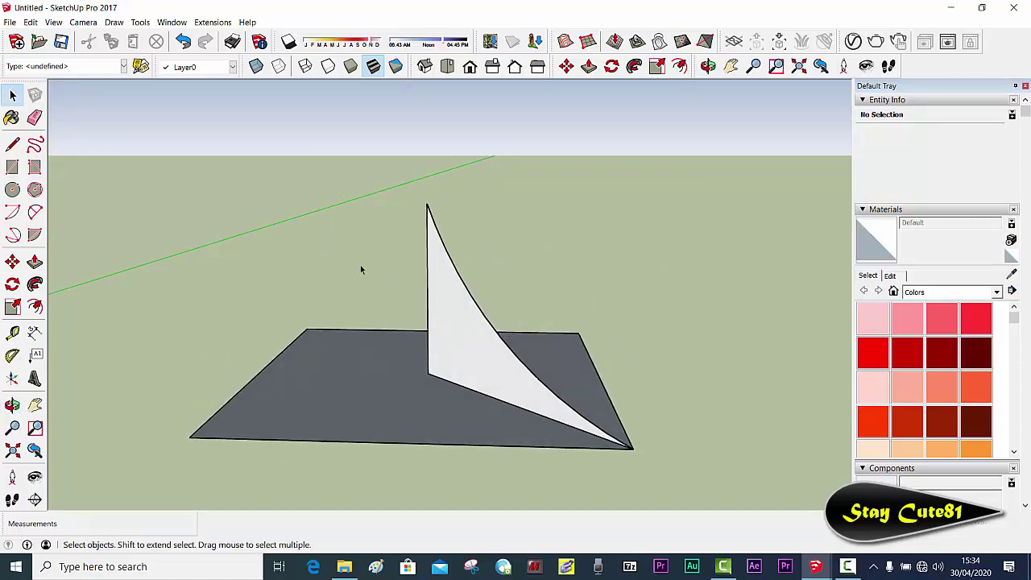
{"action": "middle_click_drag", "start_coordinate": [378, 228], "coordinate": [402, 330]}
{"action": "left_click", "coordinate": [403, 330]}
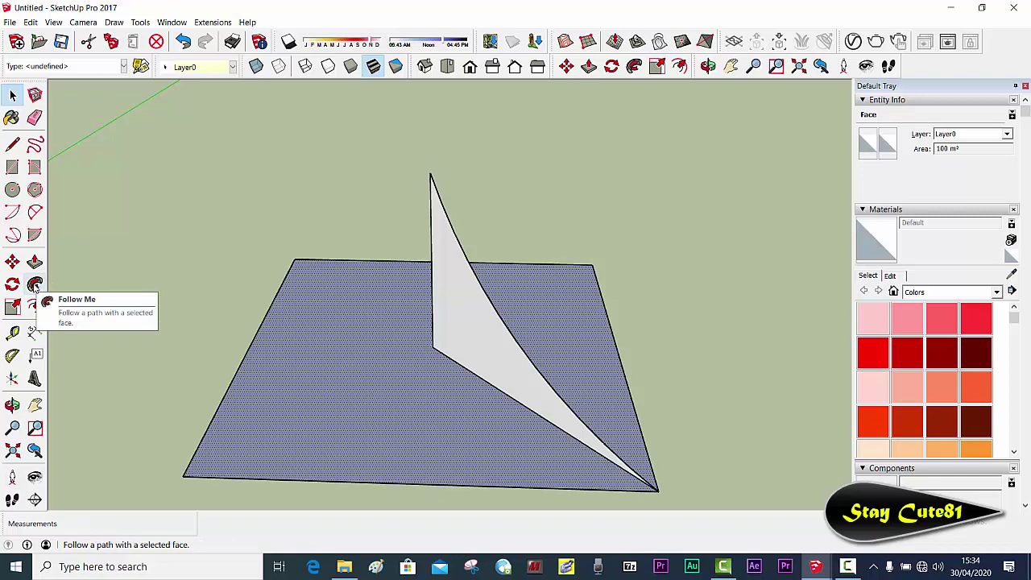
{"action": "left_click", "coordinate": [34, 285]}
{"action": "mouse_move", "coordinate": [384, 306]}
{"action": "middle_mouse_down"}
{"action": "mouse_move", "coordinate": [475, 233]}
{"action": "mouse_move", "coordinate": [471, 307]}
{"action": "middle_mouse_up"}
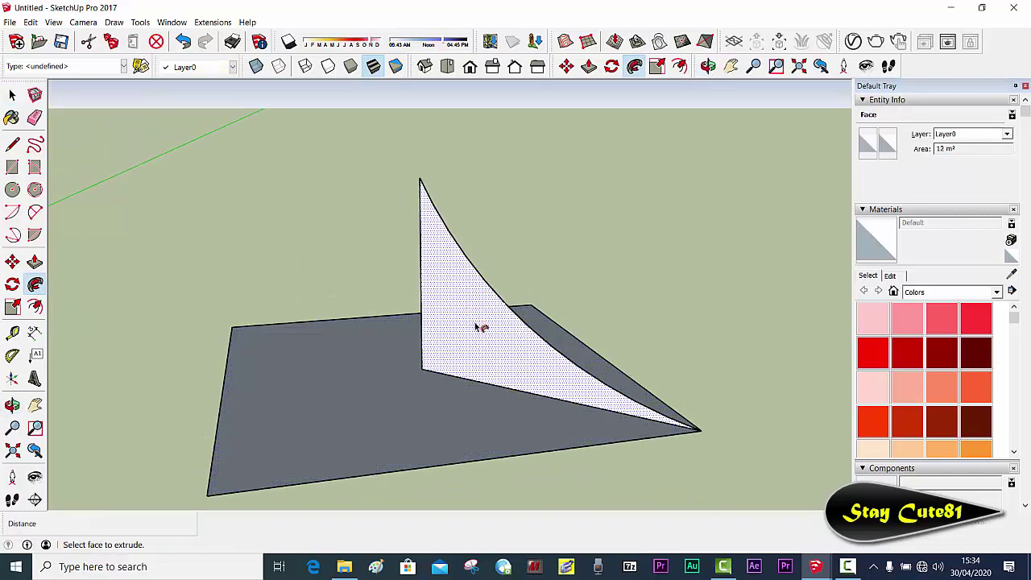
{"action": "left_click", "coordinate": [474, 328]}
Step: Orbit and zoom around the new peaked tent to inspect it from several sides
{"action": "middle_click_drag", "start_coordinate": [668, 295], "coordinate": [437, 260]}
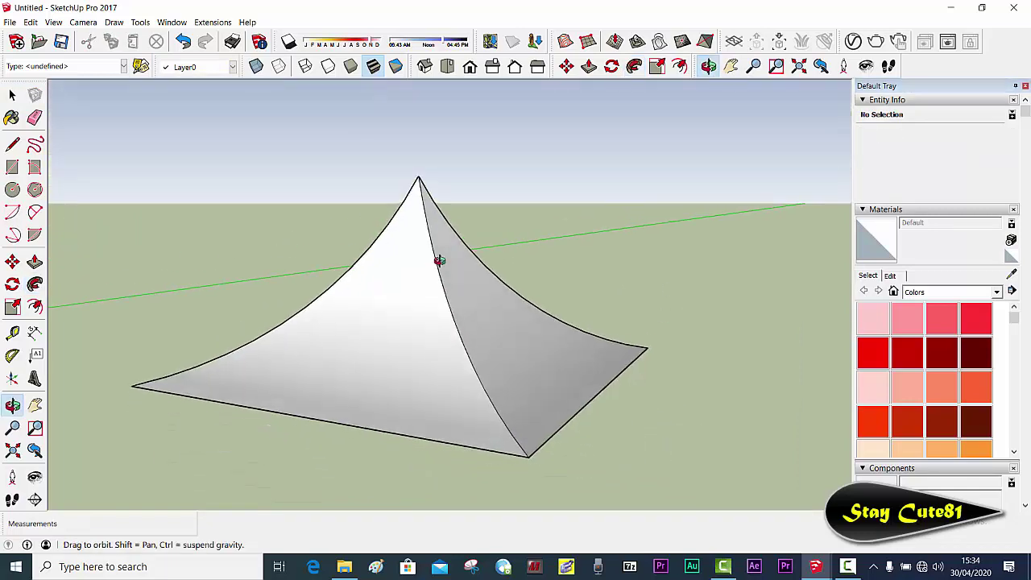
{"action": "mouse_move", "coordinate": [435, 379]}
{"action": "middle_mouse_down"}
{"action": "mouse_move", "coordinate": [585, 327]}
{"action": "mouse_move", "coordinate": [507, 362]}
{"action": "mouse_move", "coordinate": [533, 356]}
{"action": "mouse_move", "coordinate": [508, 382]}
{"action": "middle_mouse_up"}
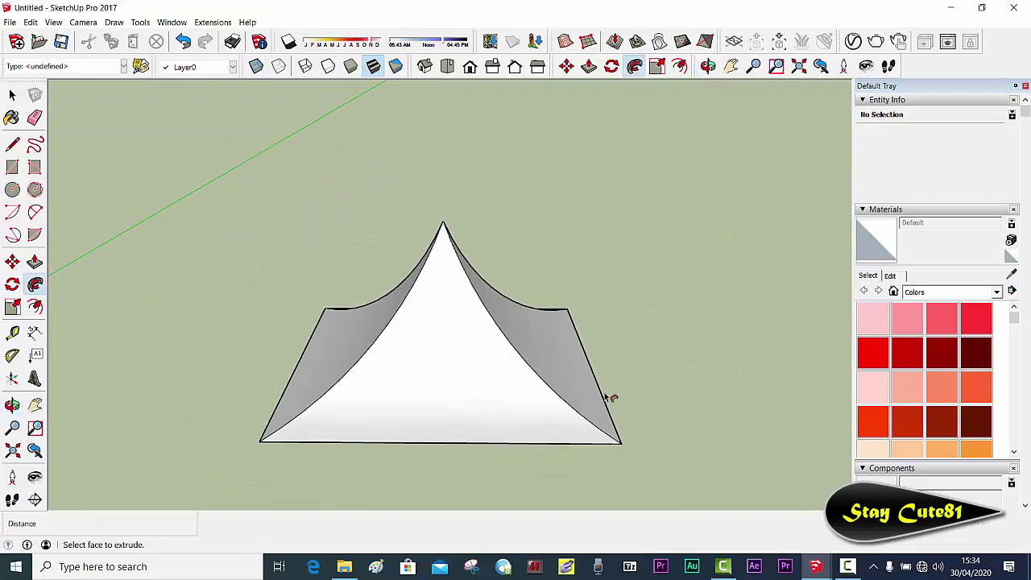
{"action": "mouse_move", "coordinate": [610, 398]}
{"action": "middle_mouse_down"}
{"action": "mouse_move", "coordinate": [300, 354]}
{"action": "mouse_move", "coordinate": [299, 373]}
{"action": "mouse_move", "coordinate": [396, 384]}
{"action": "mouse_move", "coordinate": [529, 358]}
{"action": "mouse_move", "coordinate": [596, 301]}
{"action": "mouse_move", "coordinate": [322, 352]}
{"action": "middle_mouse_up"}
{"action": "middle_click_drag", "start_coordinate": [582, 352], "coordinate": [502, 276]}
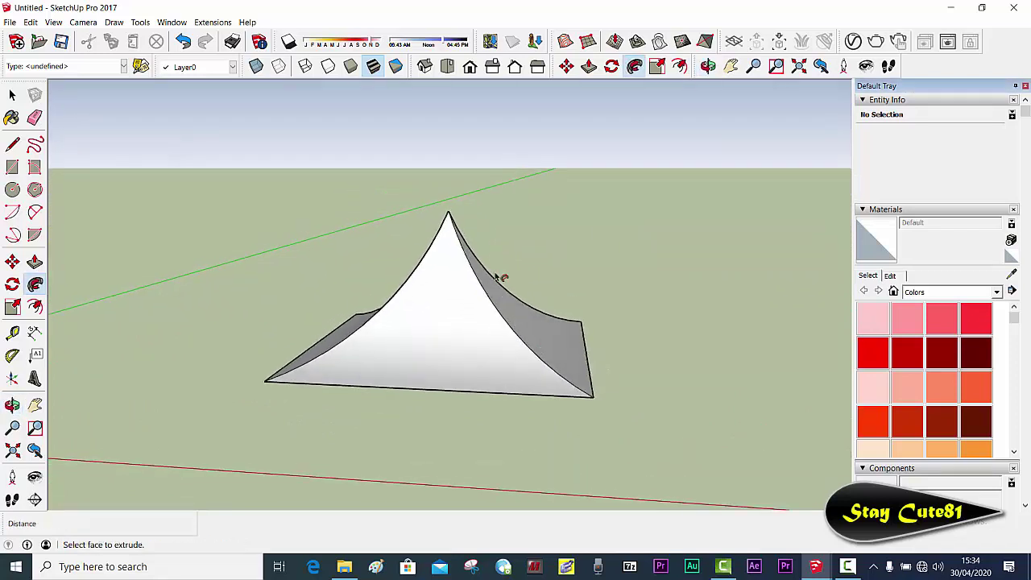
{"action": "scroll", "coordinate": [482, 263], "scroll_direction": "up", "scroll_amount": 3}
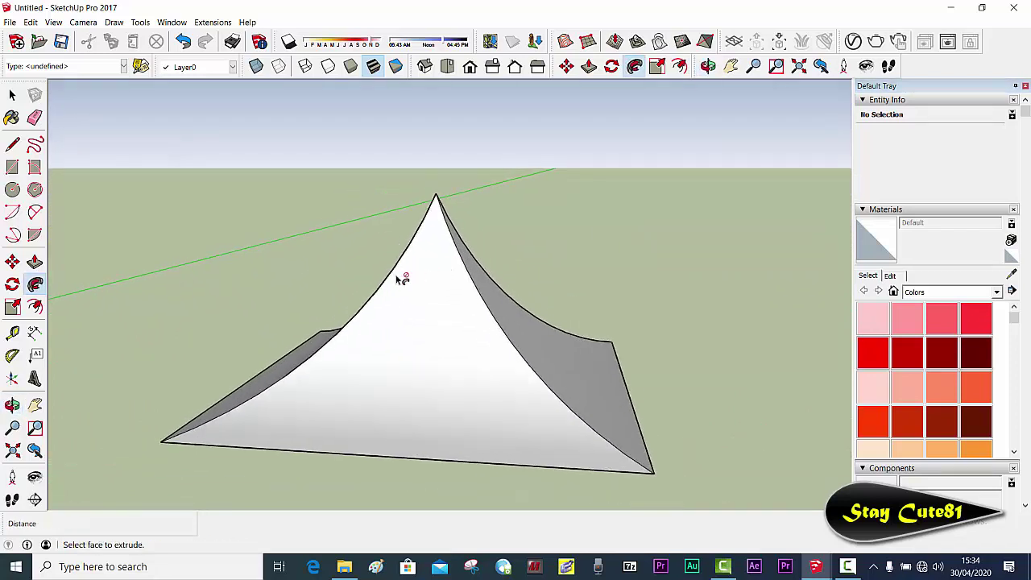
{"action": "middle_click_drag", "start_coordinate": [395, 286], "coordinate": [462, 274]}
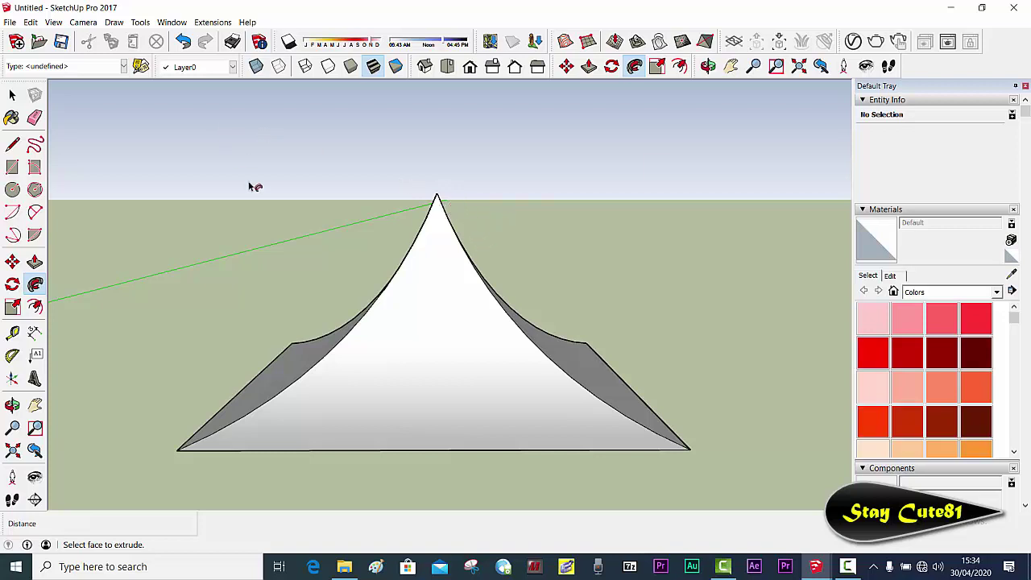
{"action": "middle_click_drag", "start_coordinate": [508, 271], "coordinate": [540, 271]}
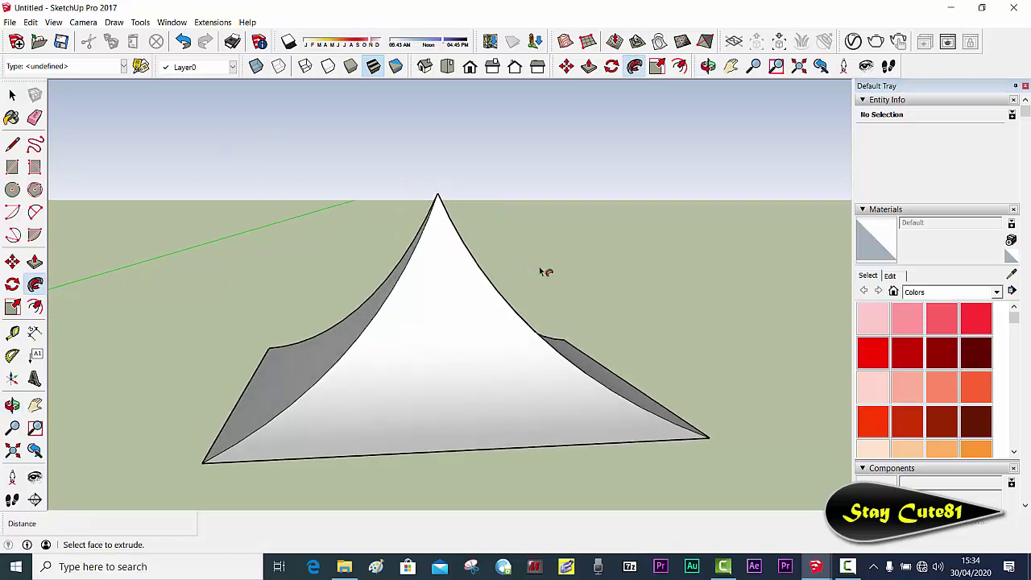
Step: Draw a horizontal helper line out from the tent apex with a 1.5 m downward segment
{"action": "key", "text": "l"}
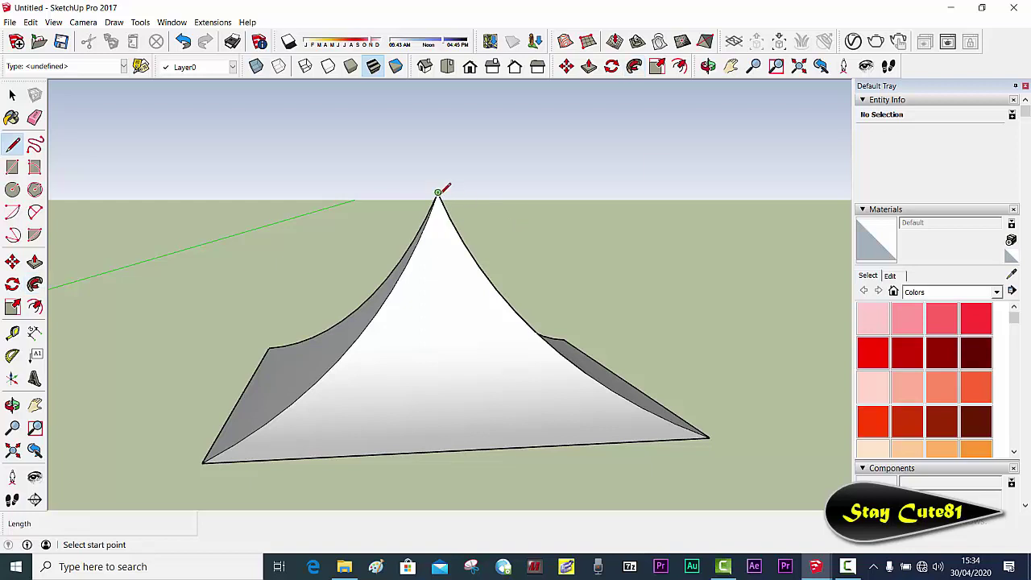
{"action": "left_click", "coordinate": [438, 193]}
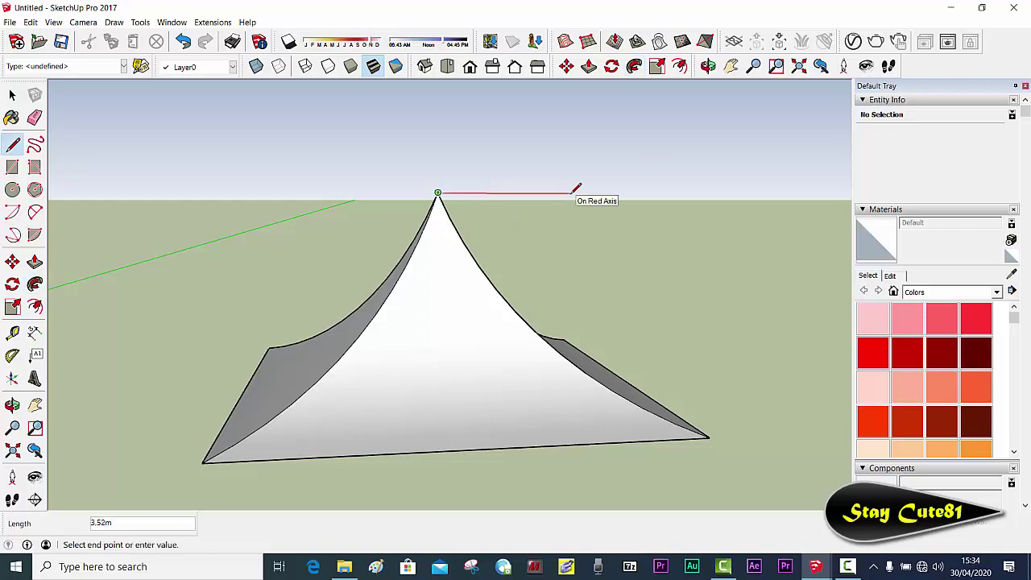
{"action": "left_click", "coordinate": [572, 192]}
{"action": "type", "text": "1.5"}
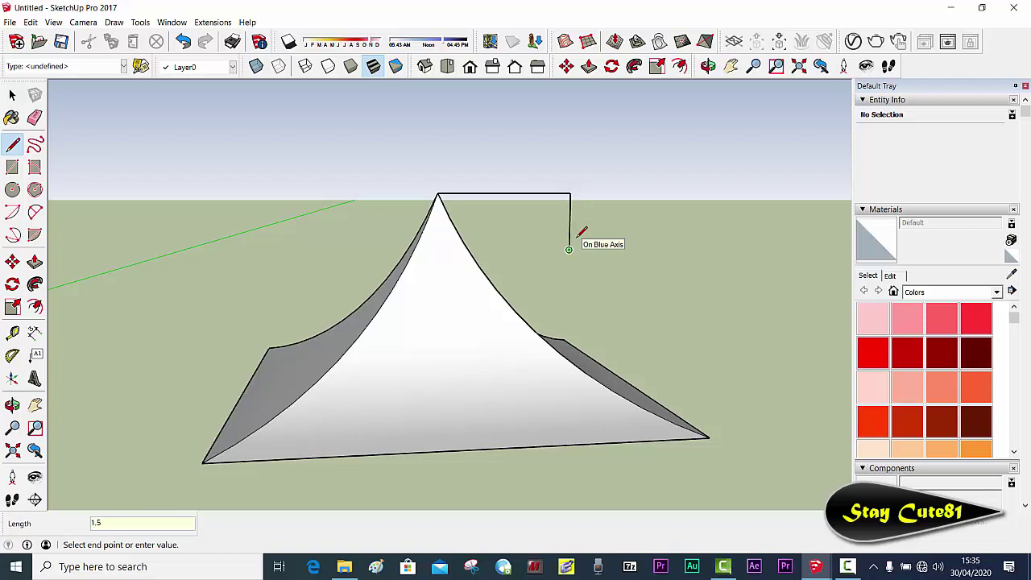
{"action": "key", "text": "Return"}
{"action": "middle_click_drag", "start_coordinate": [580, 239], "coordinate": [521, 247]}
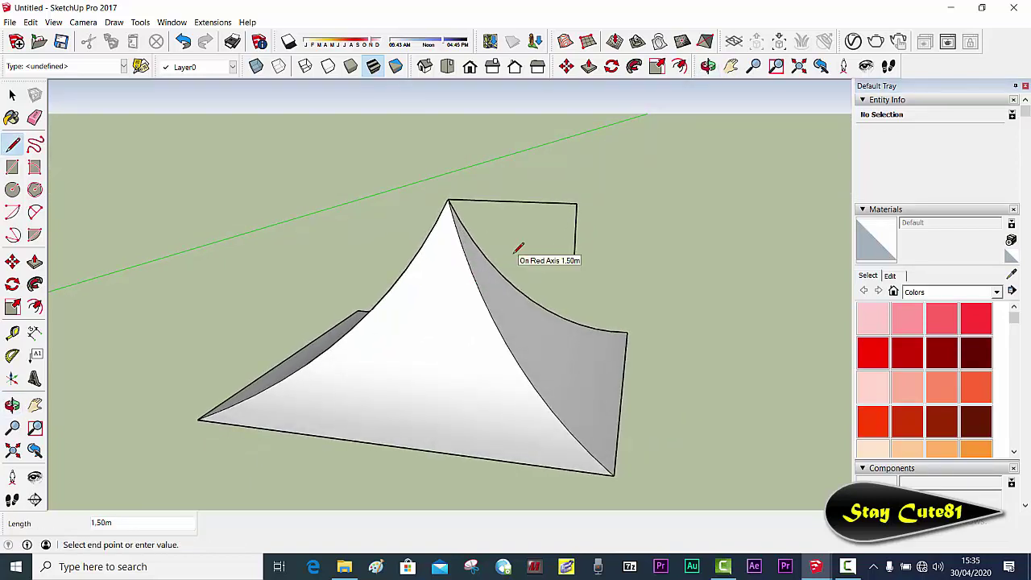
{"action": "key", "text": "space"}
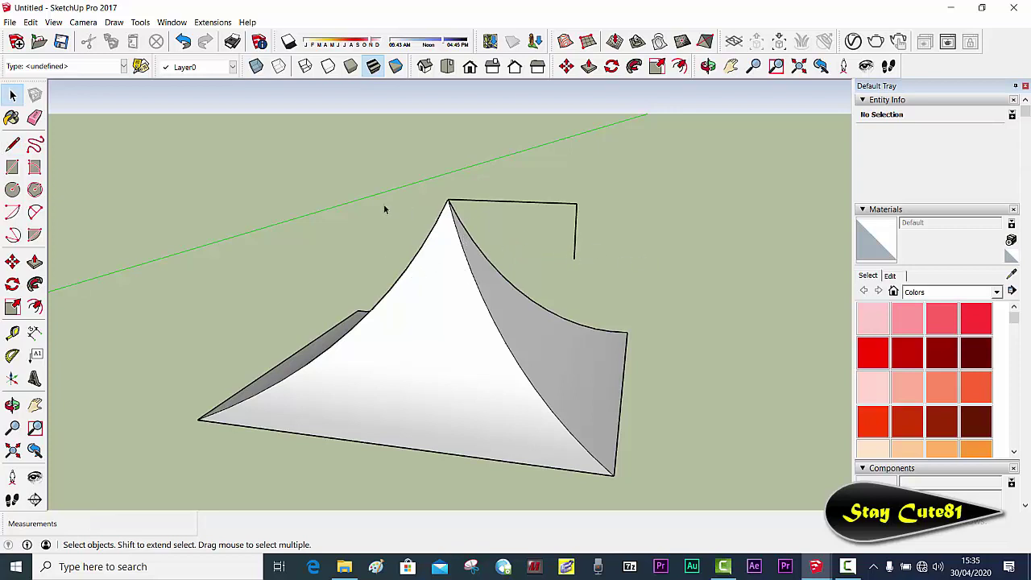
Step: Draw a flat rectangle face beside the tent's peak
{"action": "left_click", "coordinate": [12, 167]}
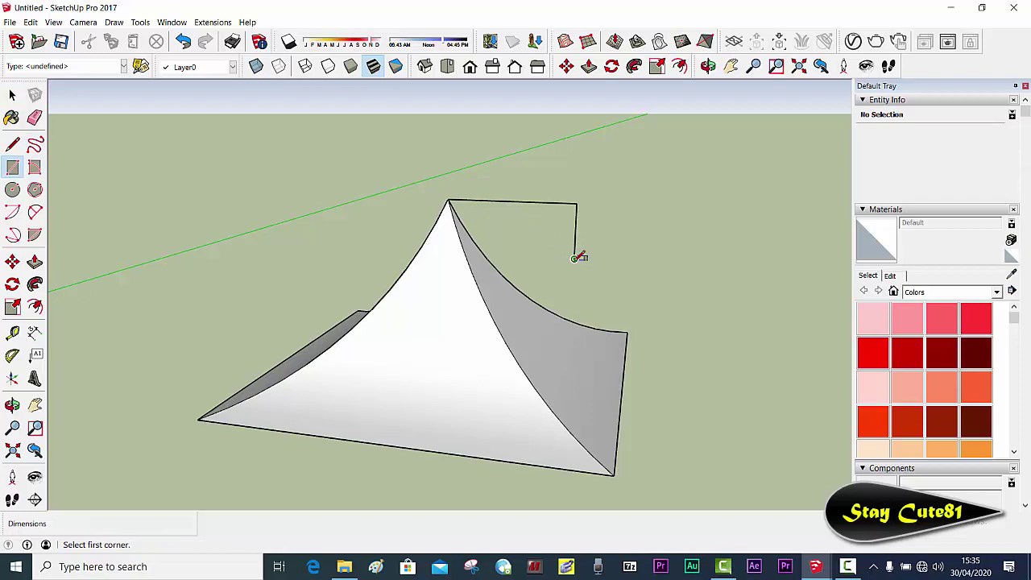
{"action": "left_click", "coordinate": [574, 258]}
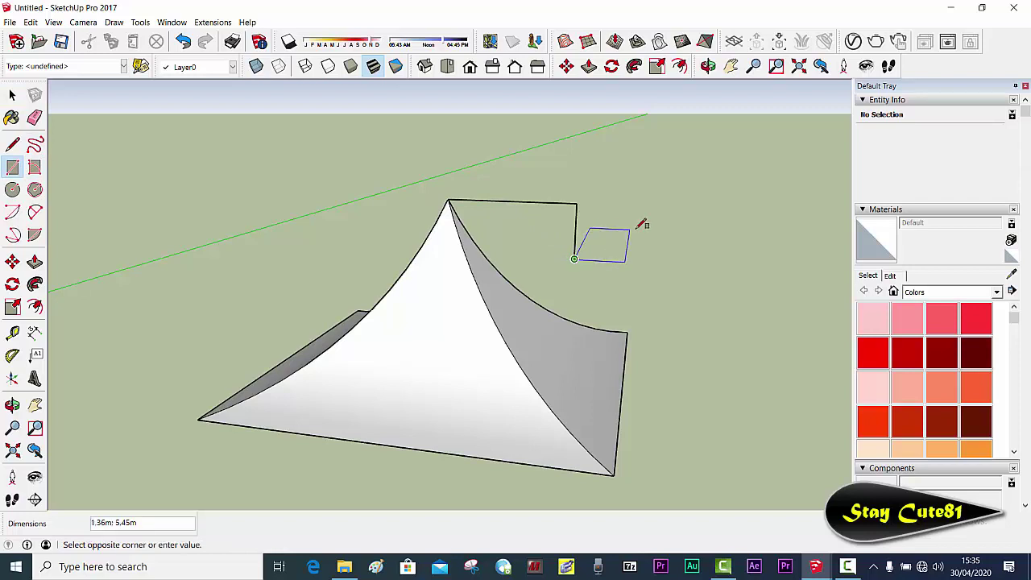
{"action": "left_click", "coordinate": [685, 220]}
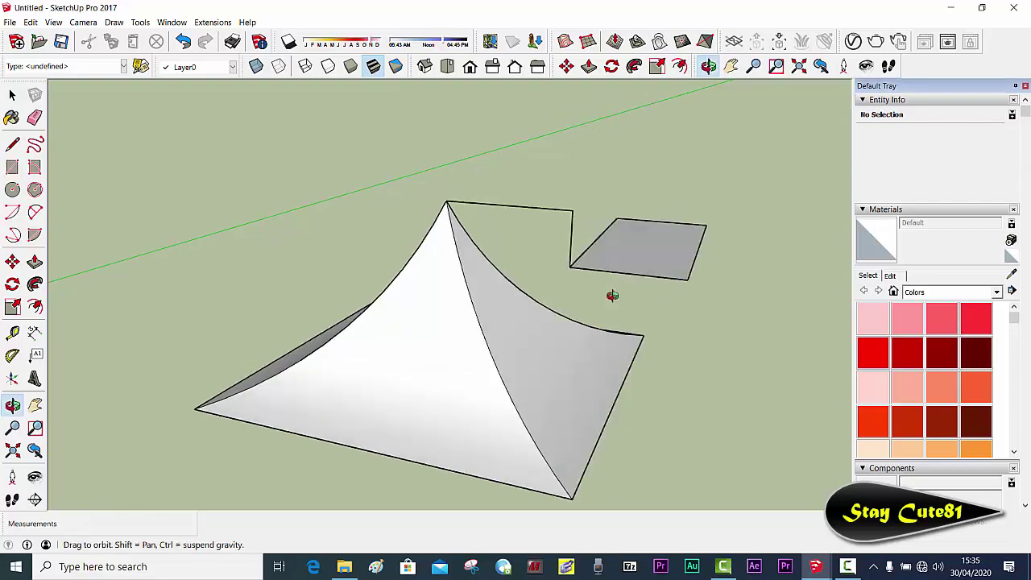
Step: Delete the two leftover helper edges beside the tent
{"action": "mouse_move", "coordinate": [612, 295]}
{"action": "middle_mouse_down"}
{"action": "mouse_move", "coordinate": [531, 400]}
{"action": "mouse_move", "coordinate": [707, 292]}
{"action": "mouse_move", "coordinate": [709, 269]}
{"action": "middle_mouse_up"}
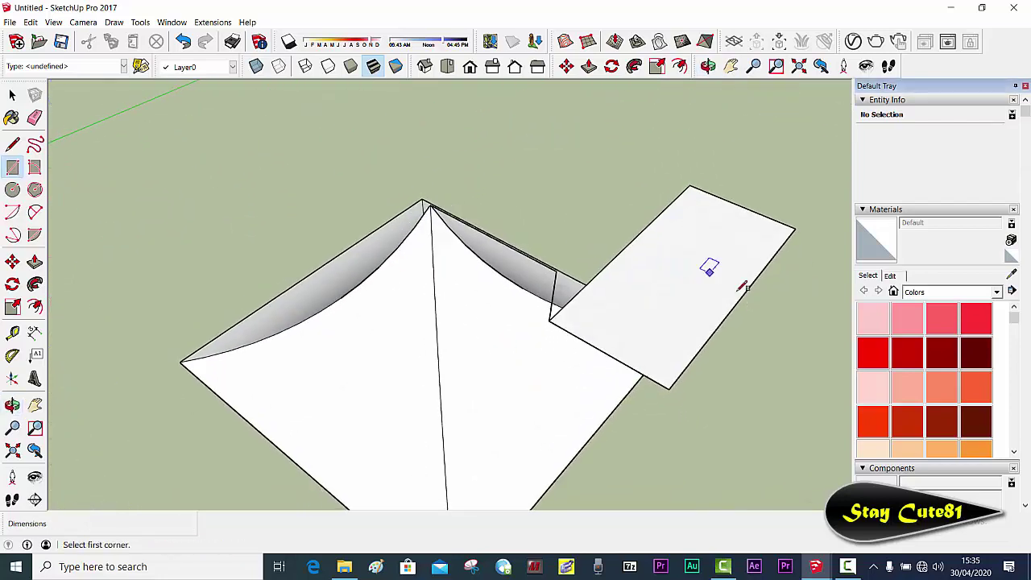
{"action": "mouse_move", "coordinate": [580, 253]}
{"action": "middle_mouse_down"}
{"action": "mouse_move", "coordinate": [609, 203]}
{"action": "mouse_move", "coordinate": [575, 219]}
{"action": "middle_mouse_up"}
{"action": "left_click_drag", "start_coordinate": [575, 218], "coordinate": [545, 241]}
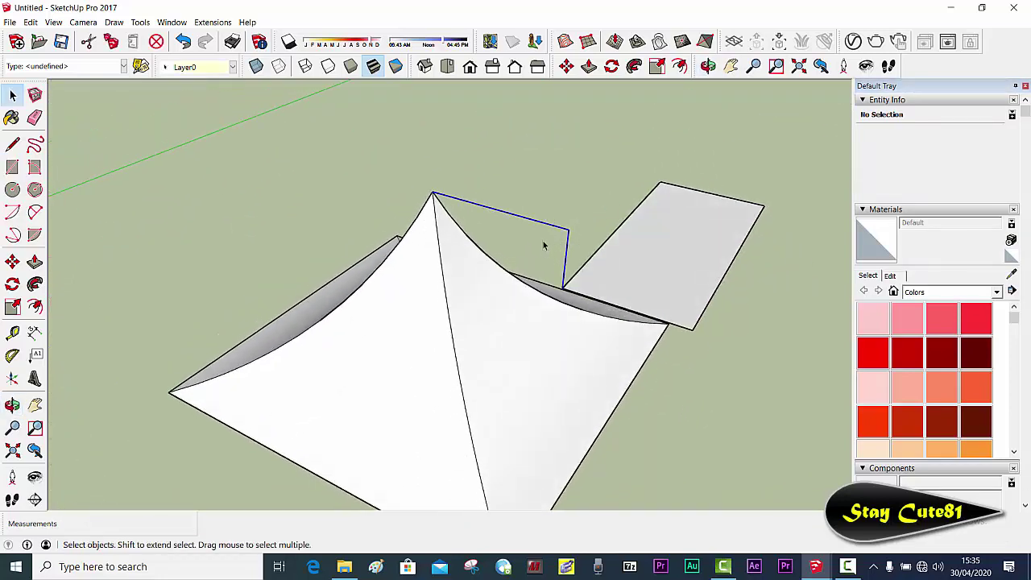
{"action": "key", "text": "Delete"}
{"action": "mouse_move", "coordinate": [660, 180]}
{"action": "middle_mouse_down"}
{"action": "mouse_move", "coordinate": [534, 253]}
{"action": "mouse_move", "coordinate": [564, 274]}
{"action": "mouse_move", "coordinate": [543, 326]}
{"action": "mouse_move", "coordinate": [589, 344]}
{"action": "middle_mouse_up"}
{"action": "scroll", "coordinate": [580, 295], "scroll_direction": "down", "scroll_amount": 3}
Step: Move the rectangular plate to just below the apex, then select the tent and plate together
{"action": "left_click", "coordinate": [605, 338]}
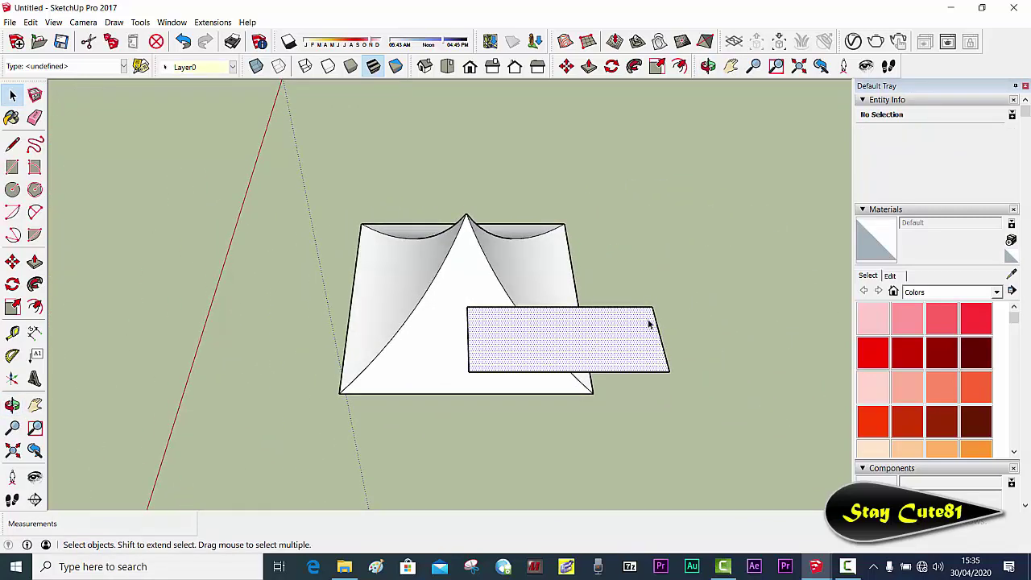
{"action": "key", "text": "m"}
{"action": "left_click", "coordinate": [779, 320]}
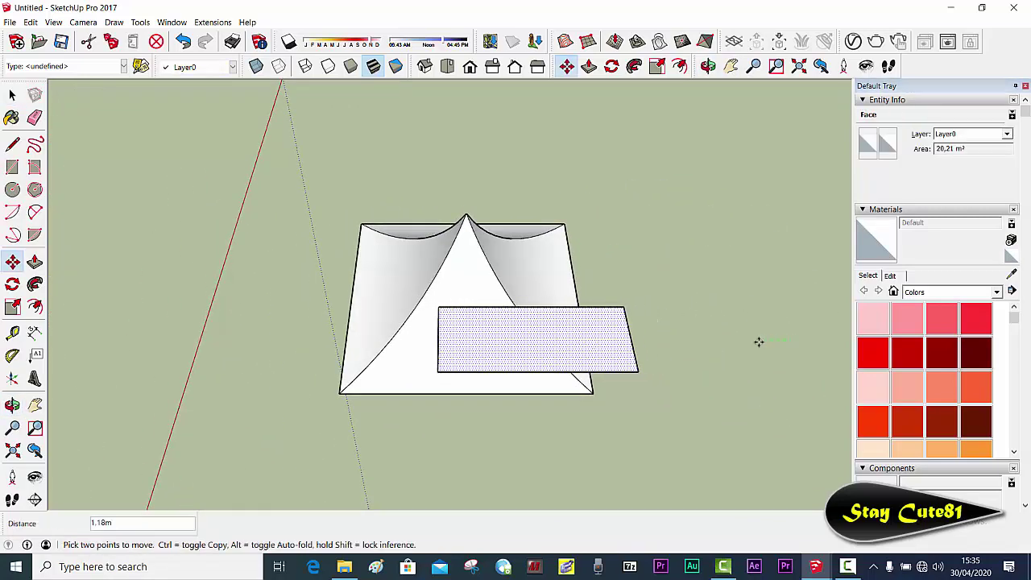
{"action": "left_click", "coordinate": [707, 340]}
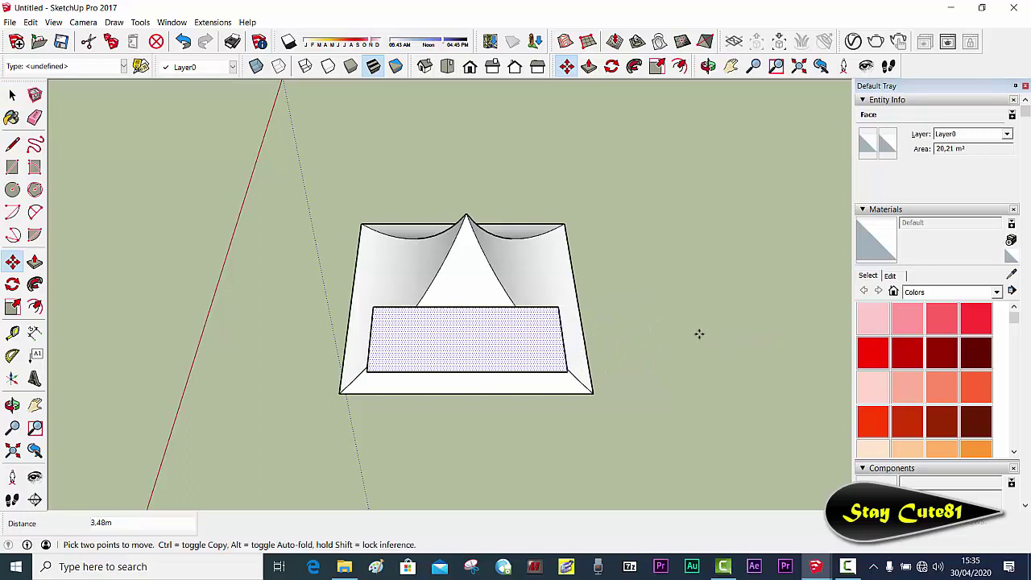
{"action": "left_click", "coordinate": [686, 351]}
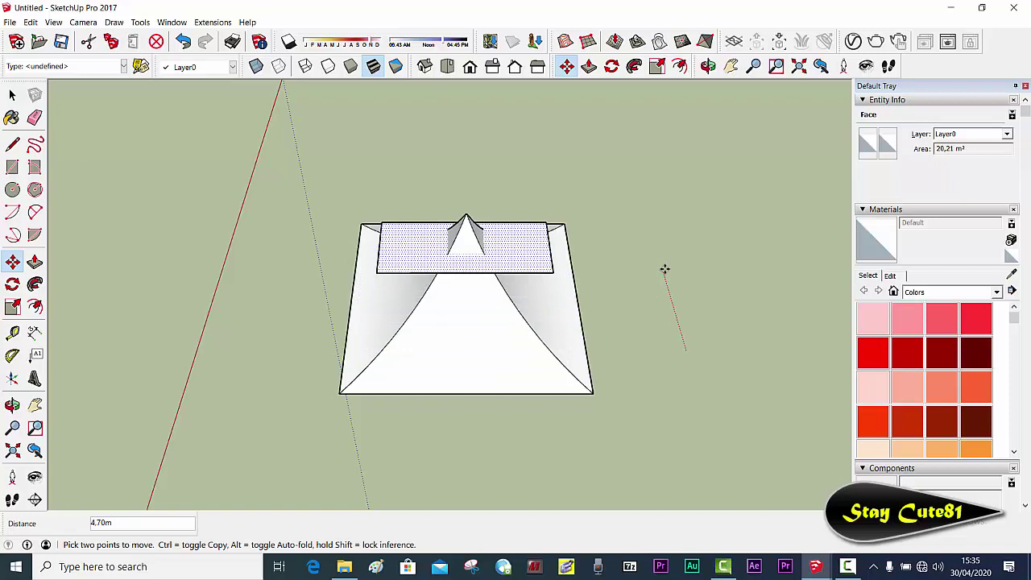
{"action": "mouse_move", "coordinate": [362, 282]}
{"action": "middle_mouse_down"}
{"action": "mouse_move", "coordinate": [610, 184]}
{"action": "mouse_move", "coordinate": [460, 269]}
{"action": "mouse_move", "coordinate": [349, 271]}
{"action": "mouse_move", "coordinate": [414, 224]}
{"action": "mouse_move", "coordinate": [547, 187]}
{"action": "middle_mouse_up"}
{"action": "scroll", "coordinate": [415, 223], "scroll_direction": "up", "scroll_amount": 3}
{"action": "scroll", "coordinate": [548, 193], "scroll_direction": "down", "scroll_amount": 3}
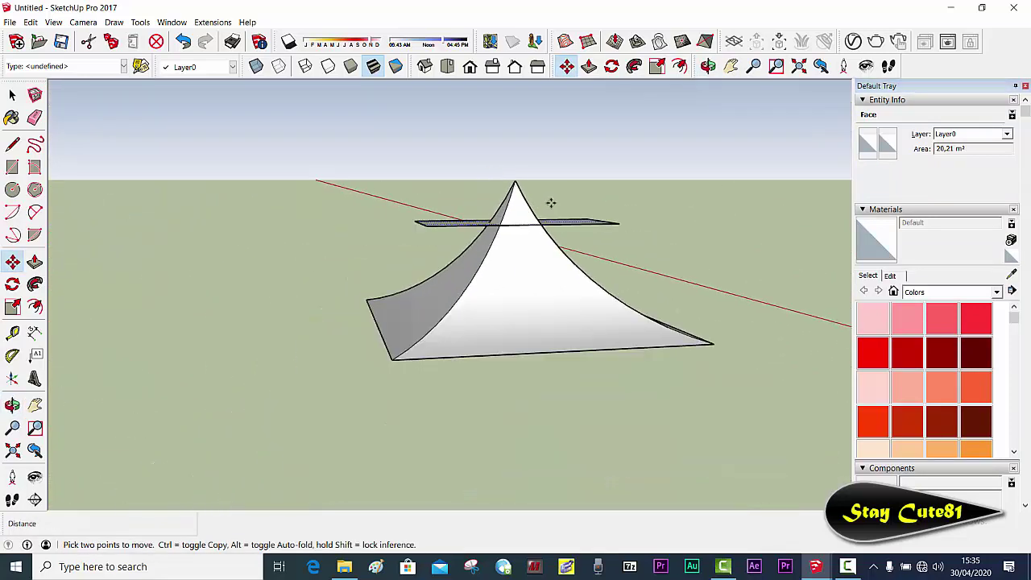
{"action": "key", "text": "space"}
{"action": "middle_click_drag", "start_coordinate": [370, 189], "coordinate": [365, 236]}
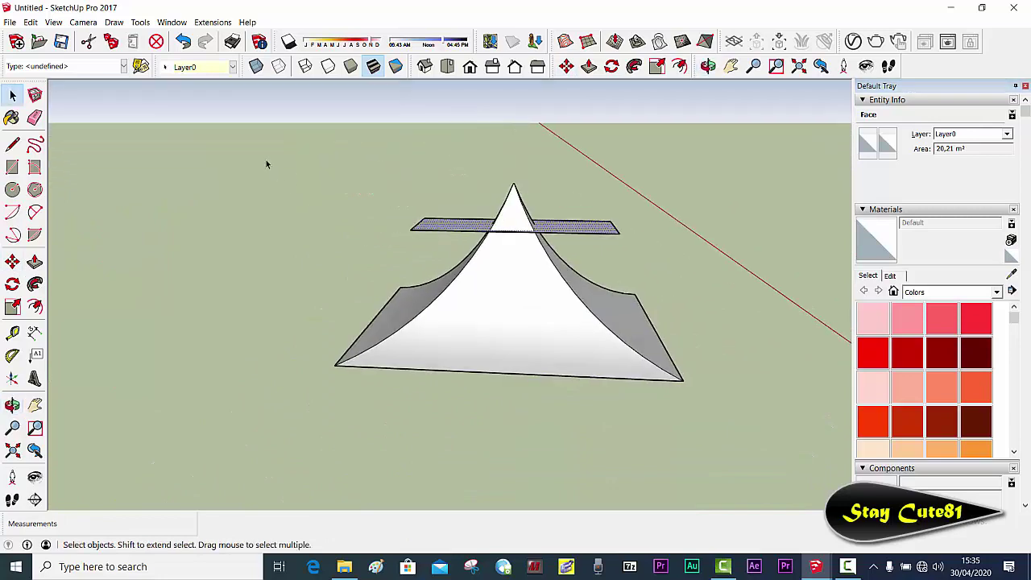
{"action": "left_click_drag", "start_coordinate": [257, 141], "coordinate": [745, 435]}
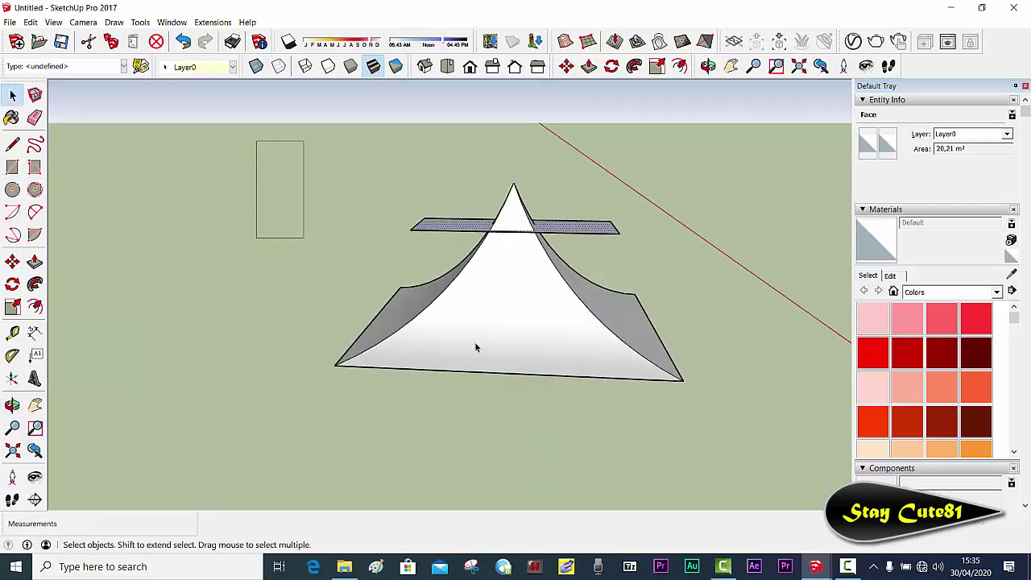
Step: Apply Intersect Faces > With Selection to the tent and plate, then inspect the result
{"action": "right_click", "coordinate": [534, 292]}
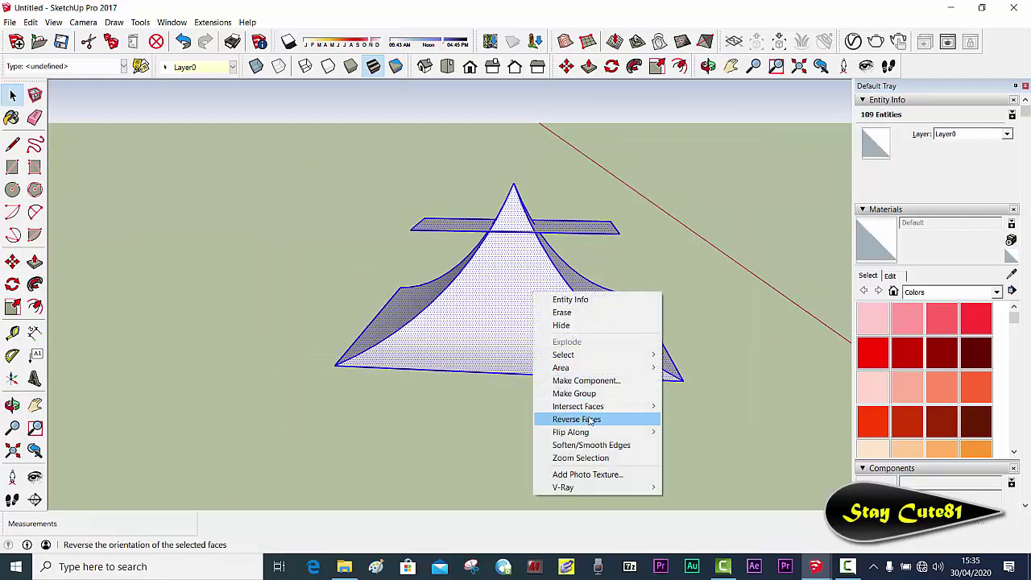
{"action": "mouse_move", "coordinate": [578, 406]}
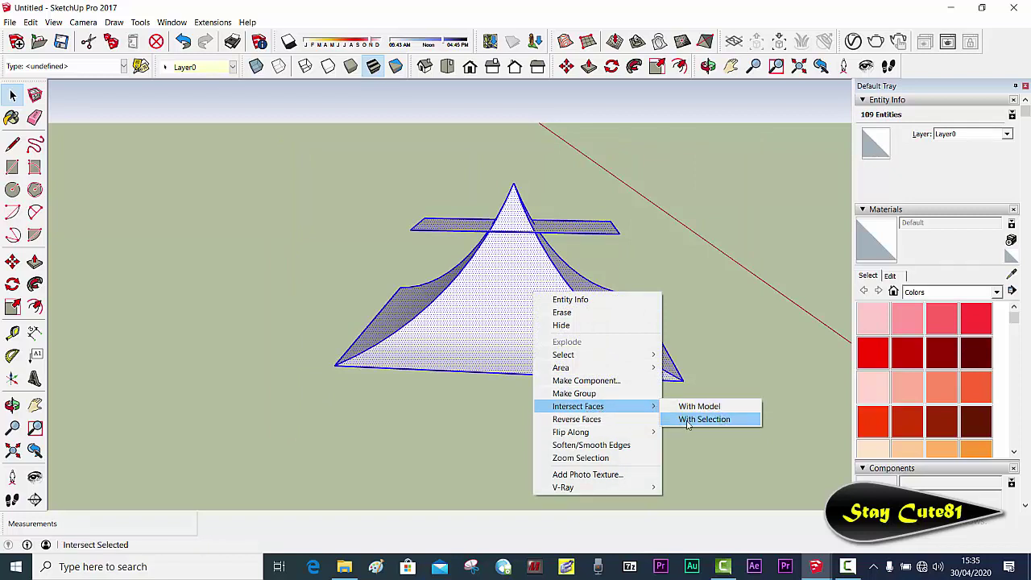
{"action": "left_click", "coordinate": [689, 420]}
{"action": "mouse_move", "coordinate": [499, 327]}
{"action": "middle_mouse_down"}
{"action": "mouse_move", "coordinate": [342, 314]}
{"action": "mouse_move", "coordinate": [481, 299]}
{"action": "middle_mouse_up"}
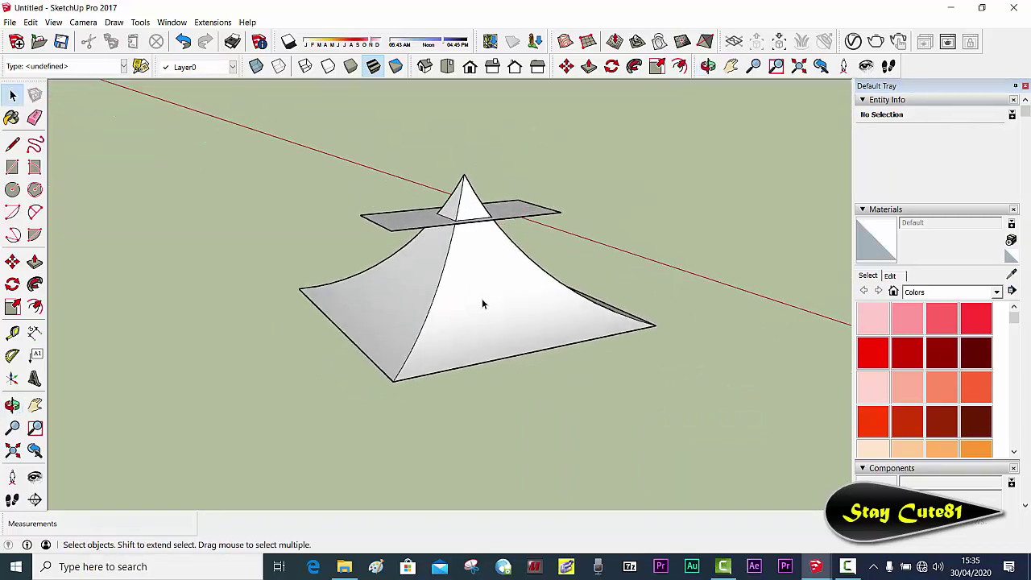
{"action": "right_click", "coordinate": [482, 298]}
{"action": "key", "text": "Escape"}
{"action": "mouse_move", "coordinate": [528, 363]}
{"action": "middle_mouse_down"}
{"action": "mouse_move", "coordinate": [456, 224]}
{"action": "mouse_move", "coordinate": [524, 201]}
{"action": "middle_mouse_up"}
{"action": "scroll", "coordinate": [456, 224], "scroll_direction": "up", "scroll_amount": 3}
Step: Select the separated pyramid top and roof, then orbit to a front view of the pyramid
{"action": "left_click", "coordinate": [476, 207]}
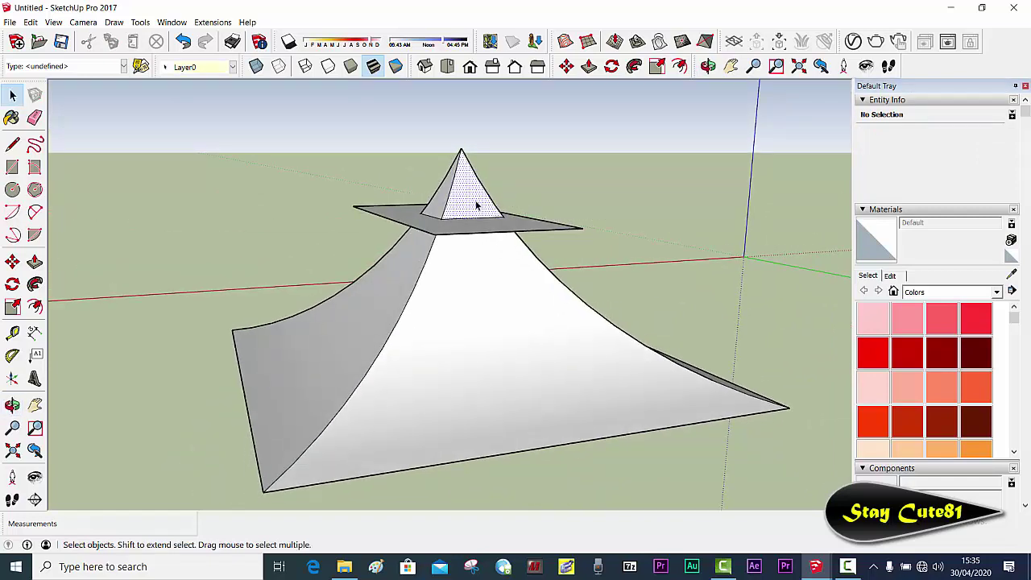
{"action": "left_click", "coordinate": [466, 253]}
{"action": "left_click", "coordinate": [462, 204]}
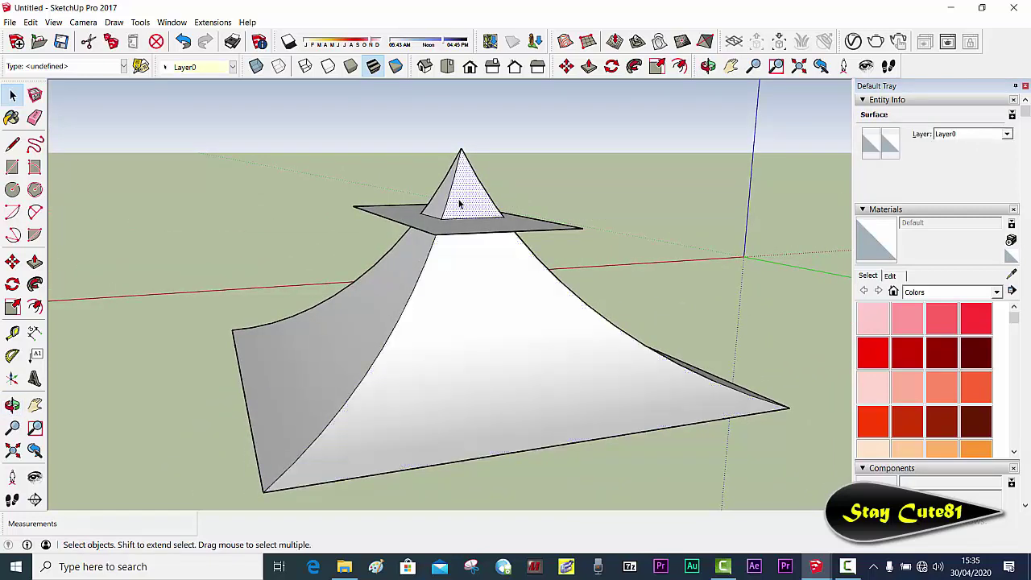
{"action": "mouse_move", "coordinate": [531, 198]}
{"action": "middle_mouse_down"}
{"action": "mouse_move", "coordinate": [494, 251]}
{"action": "mouse_move", "coordinate": [507, 237]}
{"action": "mouse_move", "coordinate": [486, 237]}
{"action": "mouse_move", "coordinate": [462, 192]}
{"action": "mouse_move", "coordinate": [444, 191]}
{"action": "mouse_move", "coordinate": [463, 193]}
{"action": "middle_mouse_up"}
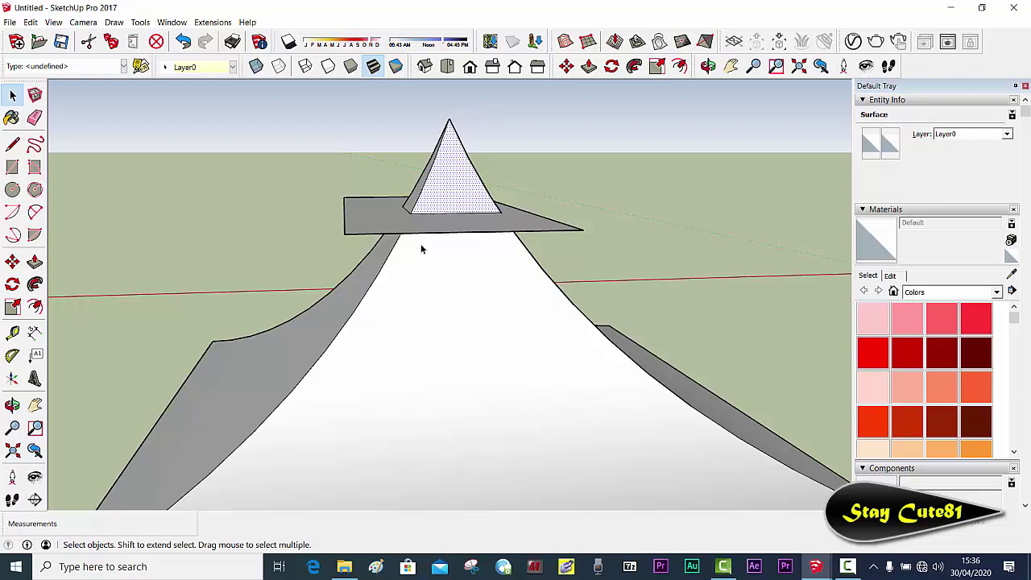
{"action": "mouse_move", "coordinate": [444, 202]}
{"action": "middle_mouse_down"}
{"action": "mouse_move", "coordinate": [449, 179]}
{"action": "mouse_move", "coordinate": [426, 200]}
{"action": "mouse_move", "coordinate": [407, 164]}
{"action": "middle_mouse_up"}
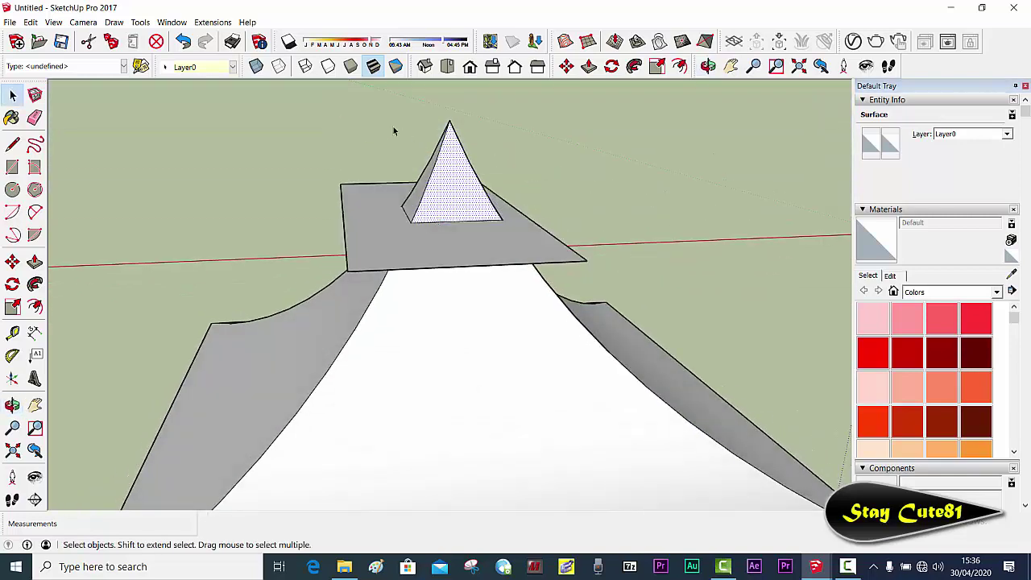
{"action": "middle_click_drag", "start_coordinate": [393, 129], "coordinate": [353, 117]}
{"action": "middle_click_drag", "start_coordinate": [402, 156], "coordinate": [428, 233]}
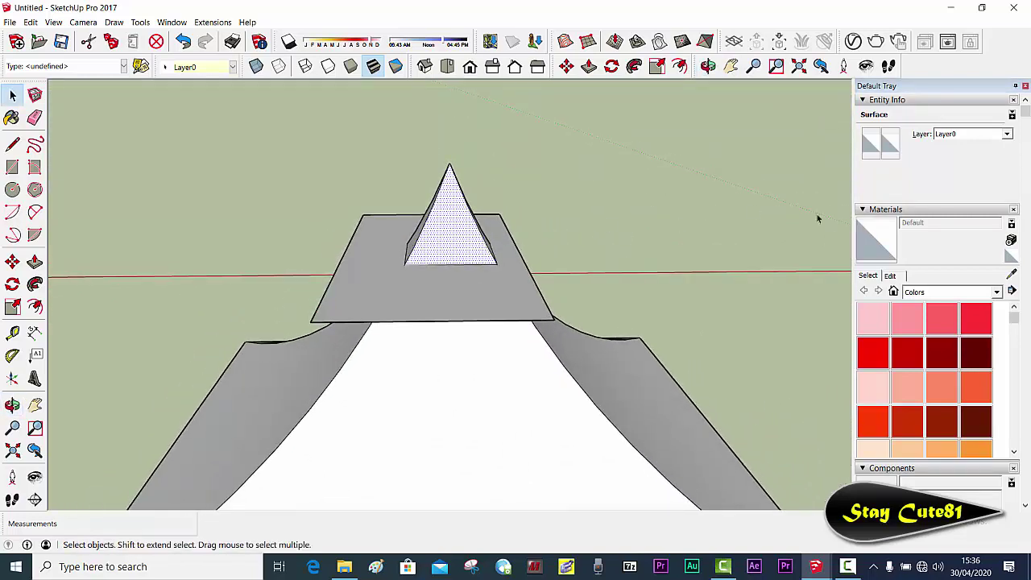
Step: Draw a vertical line straight up from the pyramid apex
{"action": "key", "text": "l"}
{"action": "left_click", "coordinate": [449, 164]}
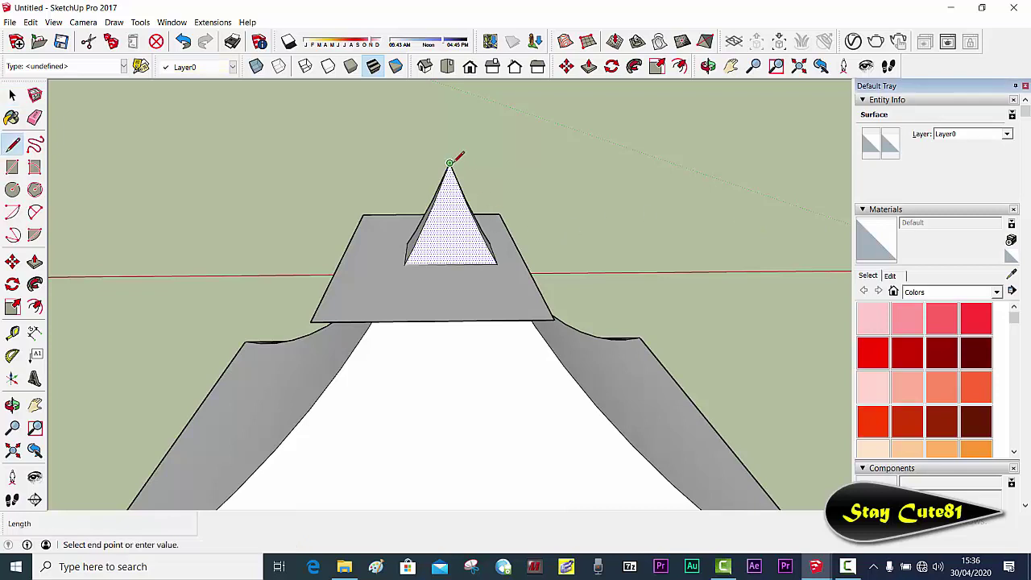
{"action": "left_click", "coordinate": [450, 100]}
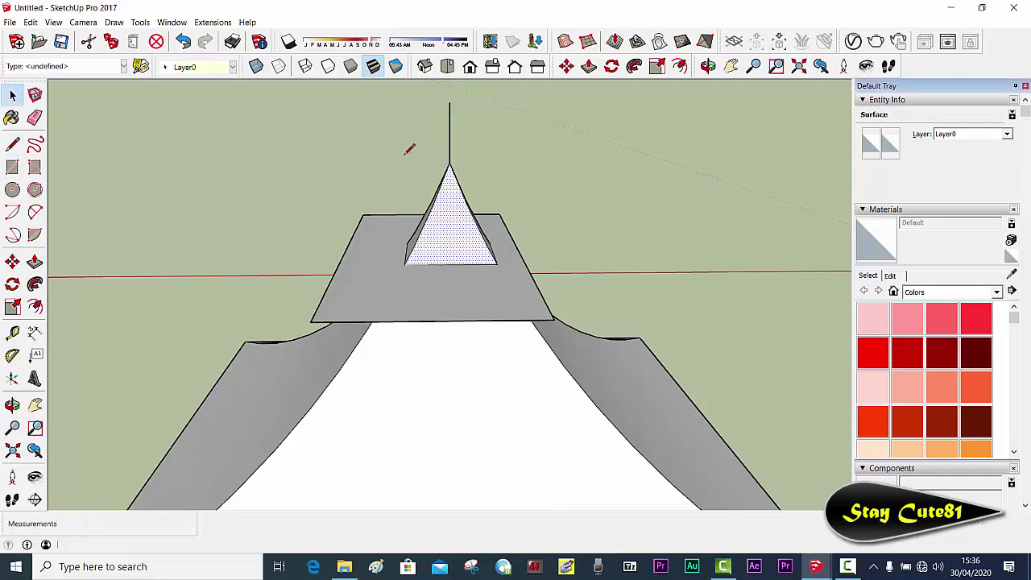
{"action": "mouse_move", "coordinate": [411, 150]}
{"action": "middle_mouse_down"}
{"action": "mouse_move", "coordinate": [416, 112]}
{"action": "mouse_move", "coordinate": [392, 110]}
{"action": "middle_mouse_up"}
{"action": "key", "text": "space"}
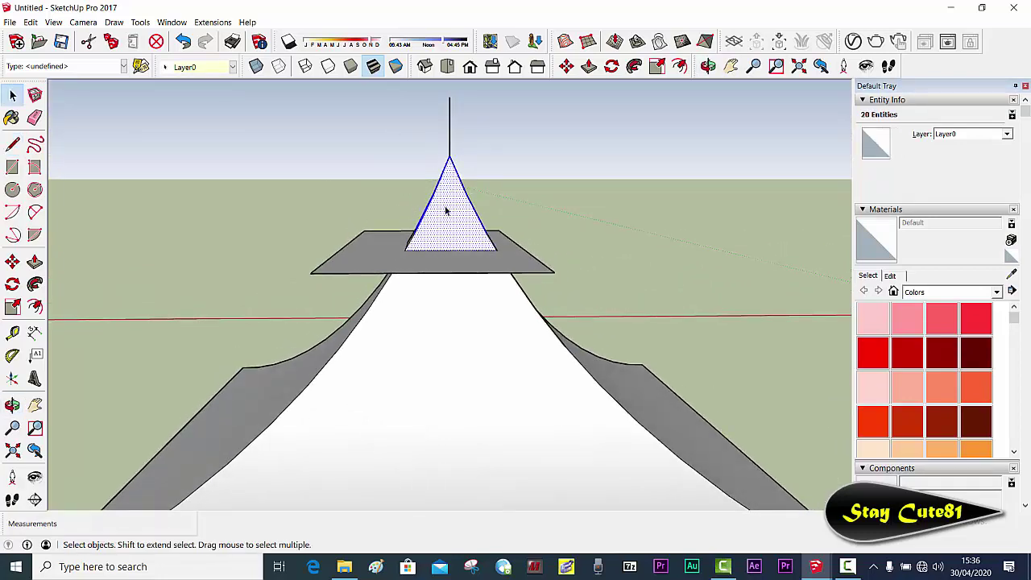
Step: Make the pyramid top a group and move it beside the tent
{"action": "right_click", "coordinate": [447, 208]}
{"action": "left_click", "coordinate": [515, 308]}
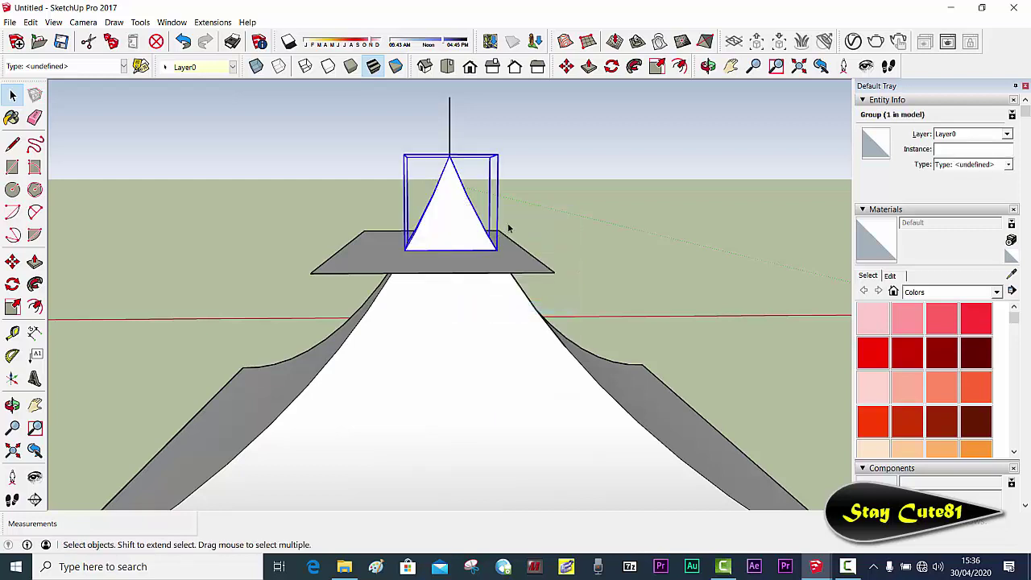
{"action": "key", "text": "m"}
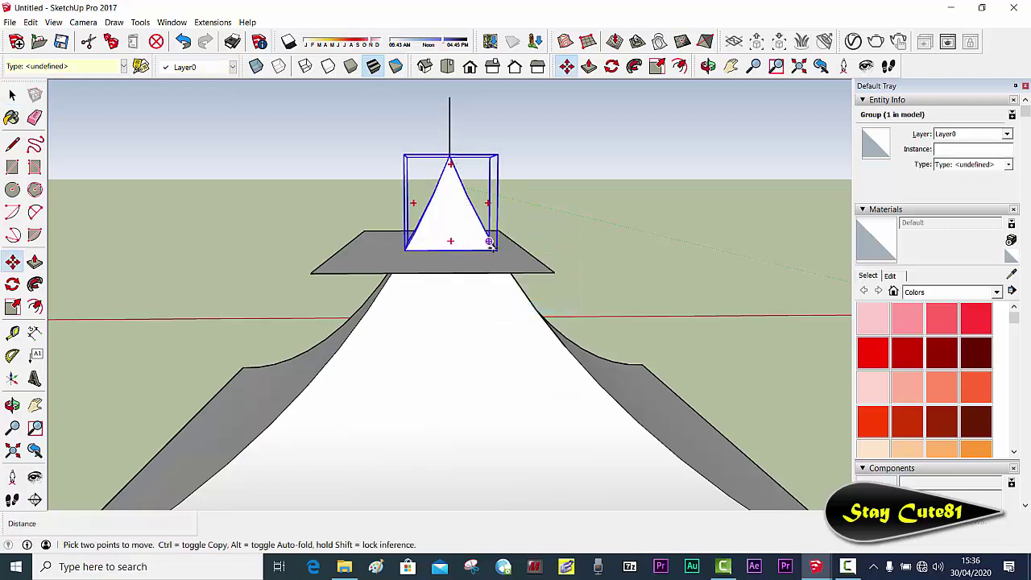
{"action": "left_click", "coordinate": [490, 242]}
{"action": "scroll", "coordinate": [500, 233], "scroll_direction": "down", "scroll_amount": 2}
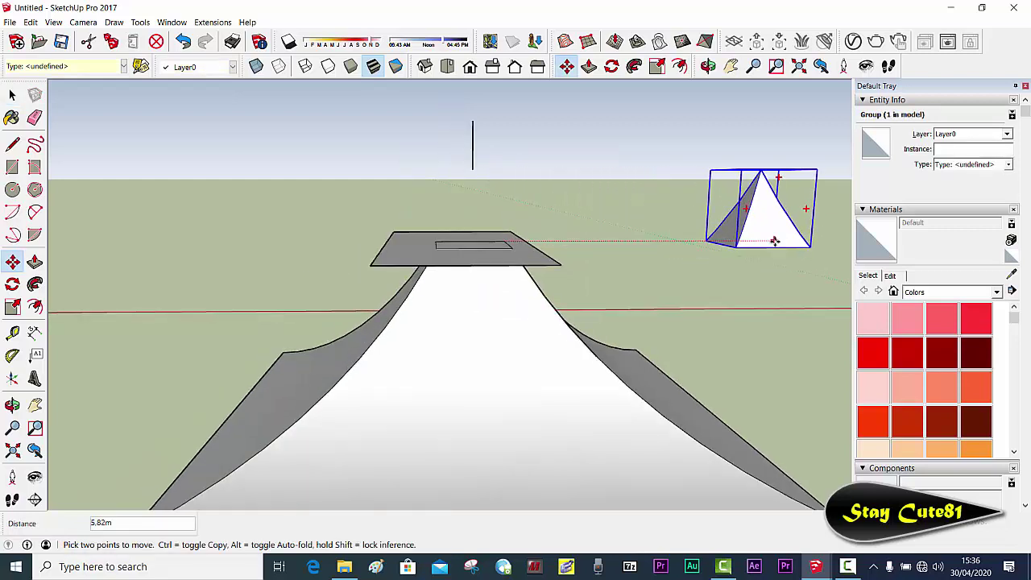
{"action": "left_click", "coordinate": [779, 239]}
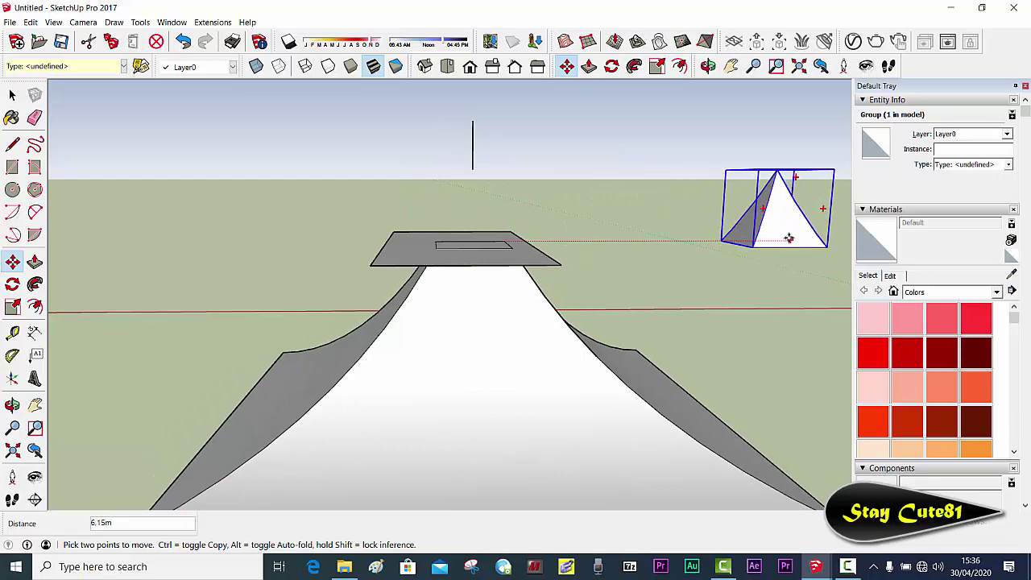
{"action": "middle_click_drag", "start_coordinate": [696, 237], "coordinate": [641, 290]}
{"action": "key", "text": "space"}
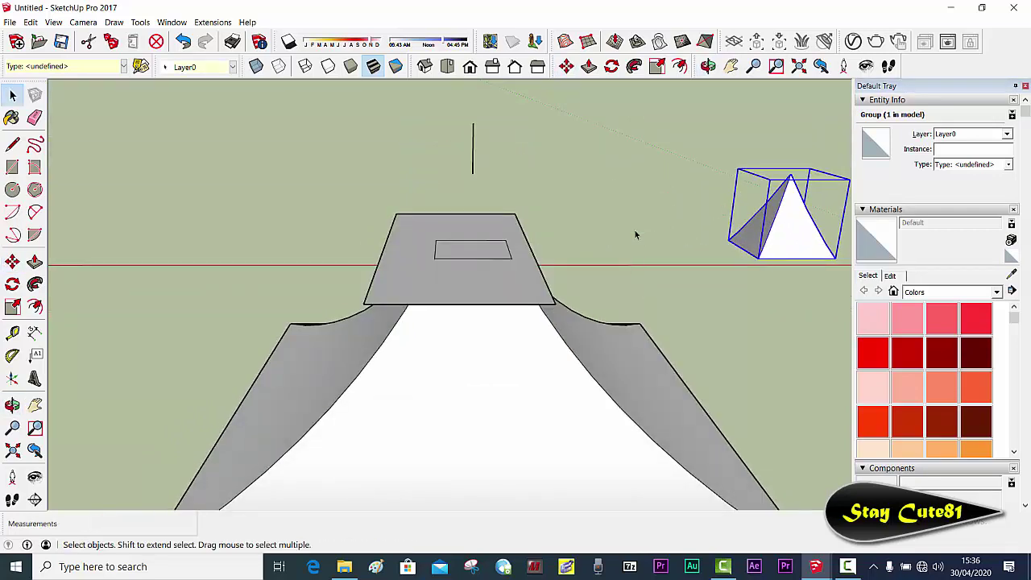
{"action": "mouse_move", "coordinate": [636, 231]}
{"action": "middle_mouse_down"}
{"action": "mouse_move", "coordinate": [556, 152]}
{"action": "mouse_move", "coordinate": [589, 284]}
{"action": "mouse_move", "coordinate": [679, 214]}
{"action": "mouse_move", "coordinate": [727, 299]}
{"action": "mouse_move", "coordinate": [635, 289]}
{"action": "mouse_move", "coordinate": [709, 281]}
{"action": "middle_mouse_up"}
{"action": "middle_click_drag", "start_coordinate": [672, 252], "coordinate": [653, 264]}
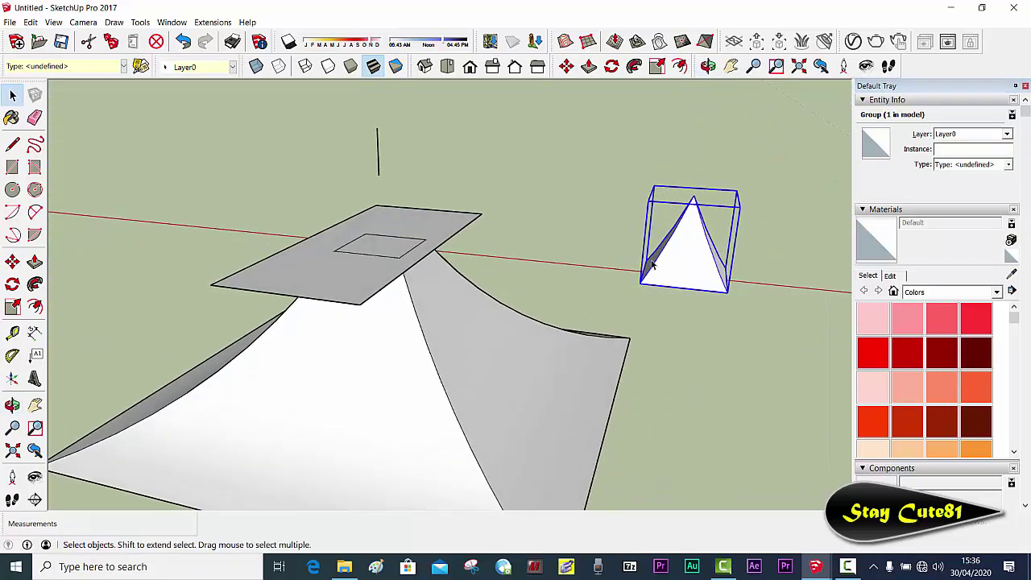
Step: Scale the pyramid group up uniformly to about 1.11
{"action": "key", "text": "s"}
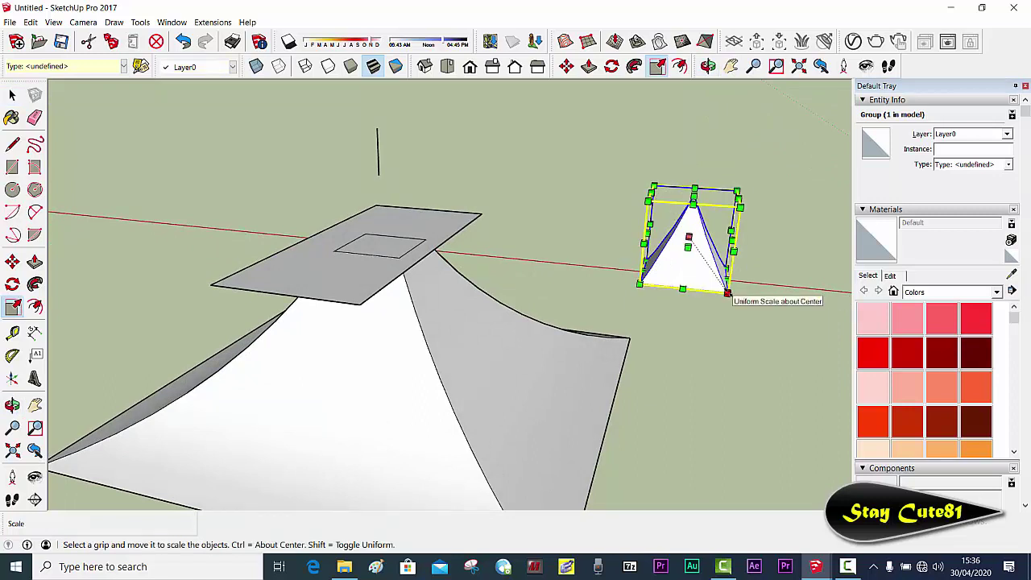
{"action": "left_click_drag", "start_coordinate": [727, 293], "coordinate": [744, 318]}
{"action": "mouse_move", "coordinate": [744, 319]}
{"action": "middle_mouse_down"}
{"action": "mouse_move", "coordinate": [739, 287]}
{"action": "mouse_move", "coordinate": [766, 252]}
{"action": "mouse_move", "coordinate": [626, 249]}
{"action": "mouse_move", "coordinate": [636, 245]}
{"action": "middle_mouse_up"}
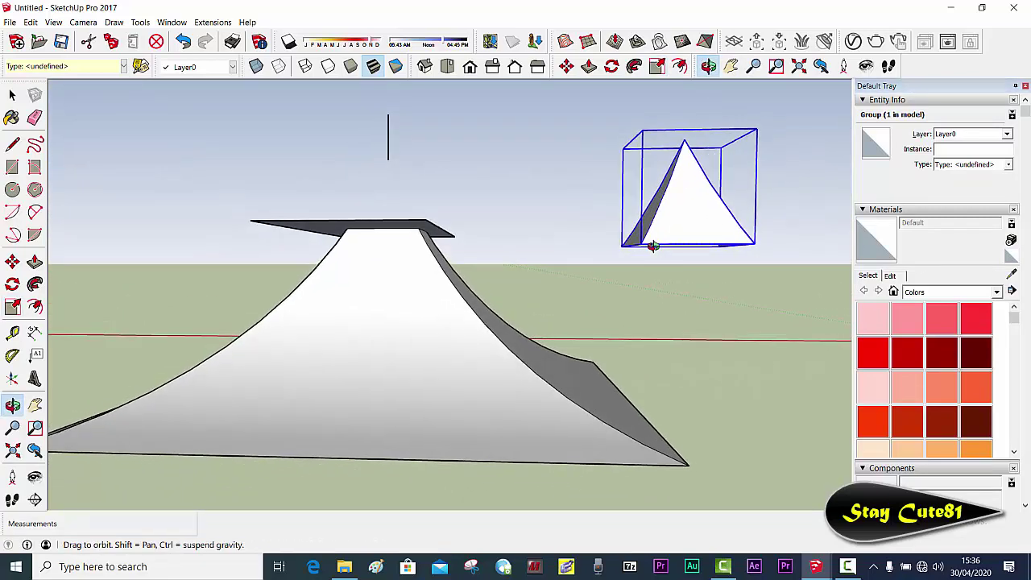
{"action": "key", "text": "l"}
{"action": "left_click", "coordinate": [640, 244]}
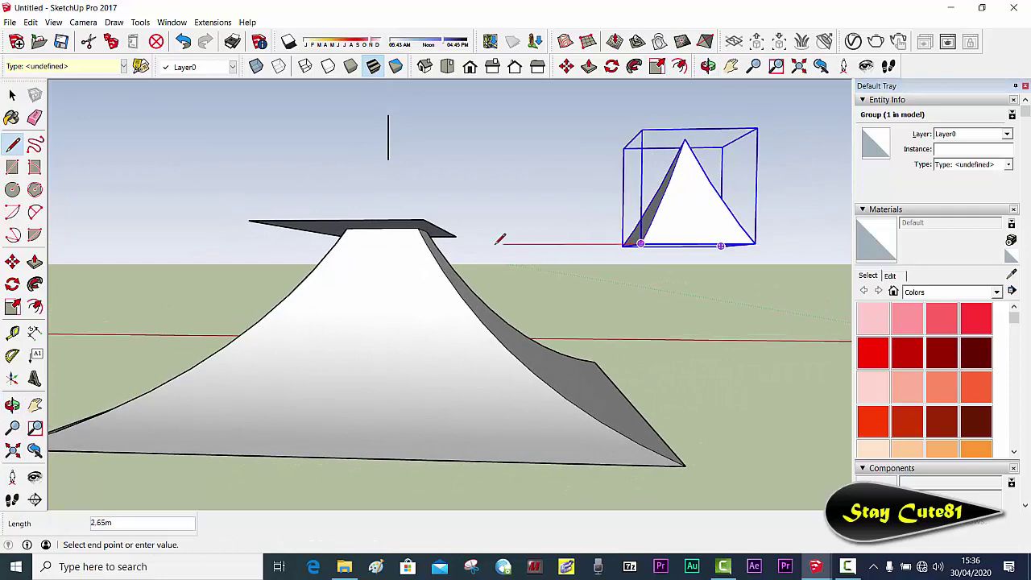
Step: Draw a line from the pyramid group's base-edge midpoint out along the green axis
{"action": "key", "text": "space"}
{"action": "mouse_move", "coordinate": [490, 258]}
{"action": "middle_mouse_down"}
{"action": "mouse_move", "coordinate": [589, 253]}
{"action": "mouse_move", "coordinate": [702, 306]}
{"action": "mouse_move", "coordinate": [693, 300]}
{"action": "middle_mouse_up"}
{"action": "scroll", "coordinate": [665, 253], "scroll_direction": "up", "scroll_amount": 2}
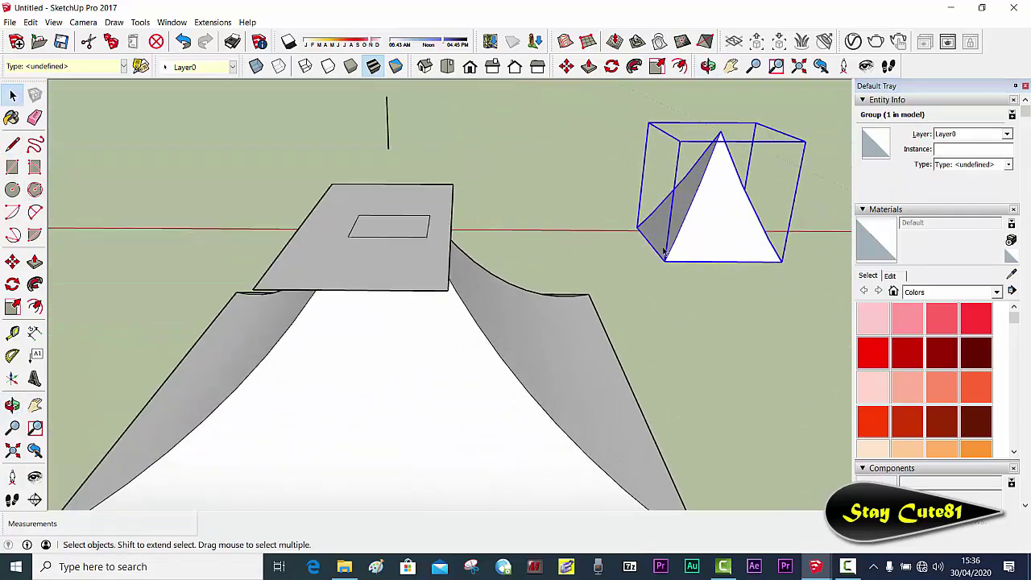
{"action": "mouse_move", "coordinate": [757, 281]}
{"action": "middle_mouse_down"}
{"action": "mouse_move", "coordinate": [564, 240]}
{"action": "mouse_move", "coordinate": [621, 231]}
{"action": "mouse_move", "coordinate": [606, 220]}
{"action": "middle_mouse_up"}
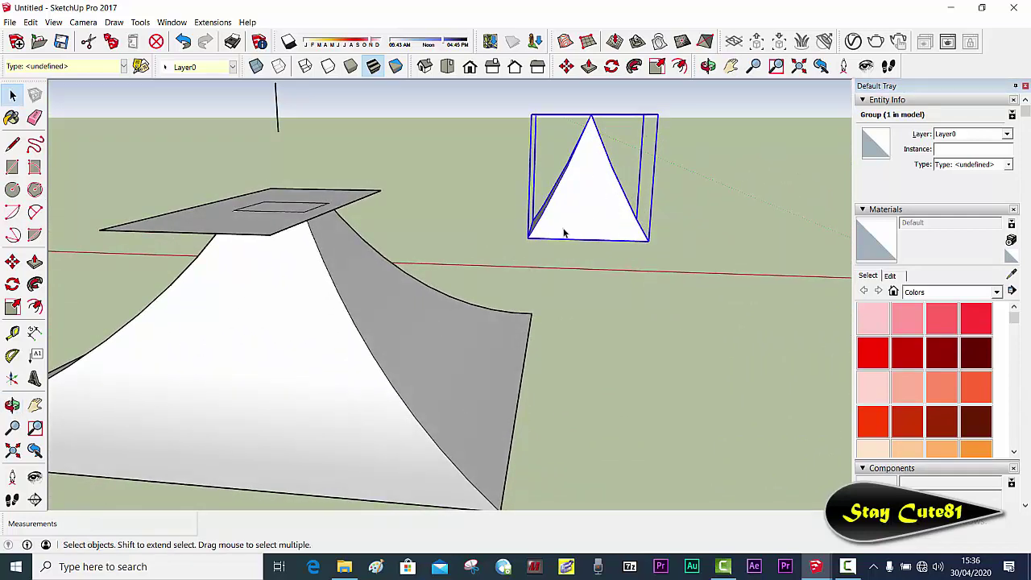
{"action": "key", "text": "l"}
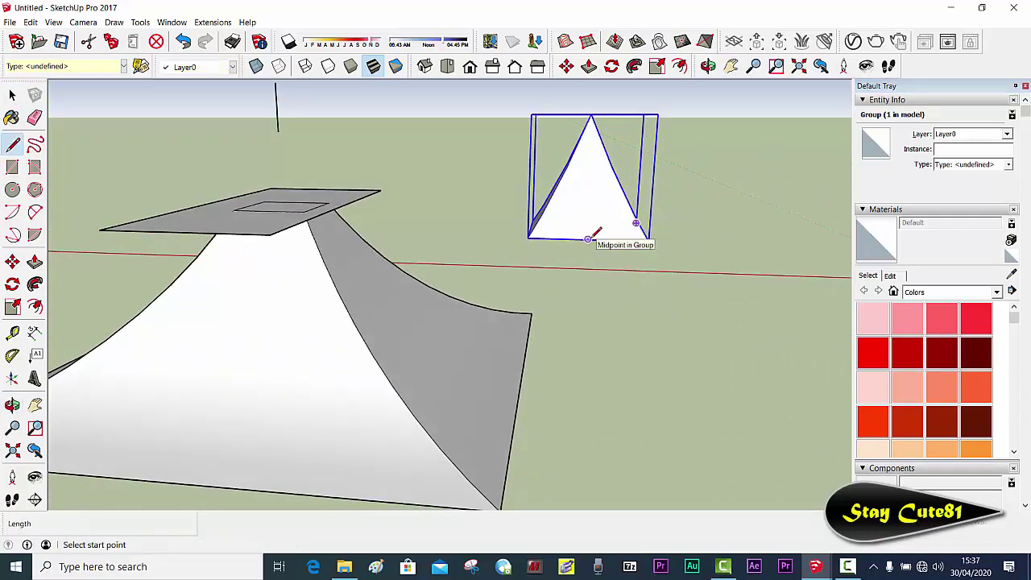
{"action": "left_click", "coordinate": [588, 238]}
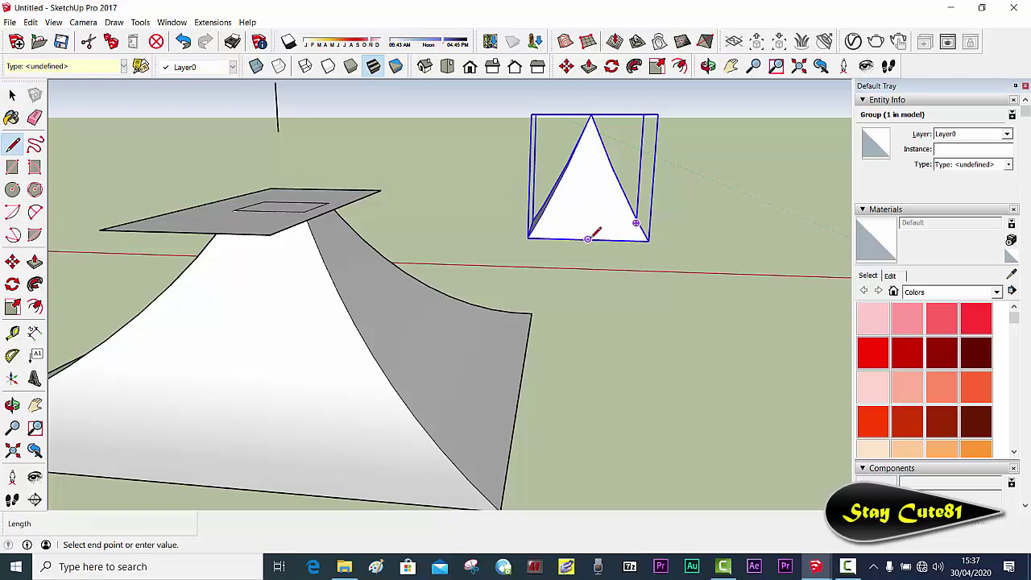
{"action": "left_click", "coordinate": [609, 329]}
{"action": "key", "text": "space"}
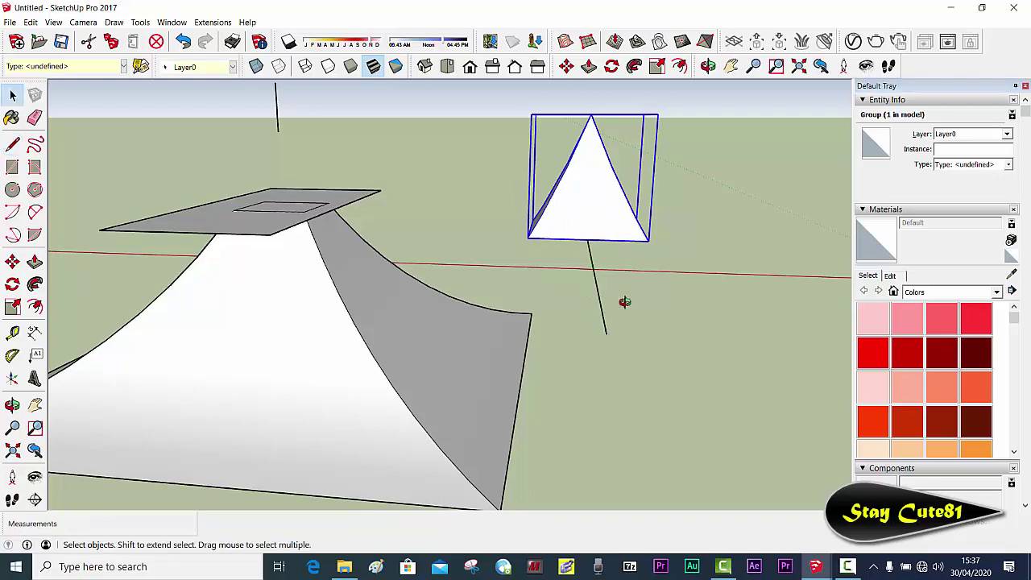
{"action": "middle_click_drag", "start_coordinate": [621, 301], "coordinate": [674, 302]}
{"action": "left_click", "coordinate": [692, 210]}
{"action": "middle_click_drag", "start_coordinate": [693, 210], "coordinate": [638, 244]}
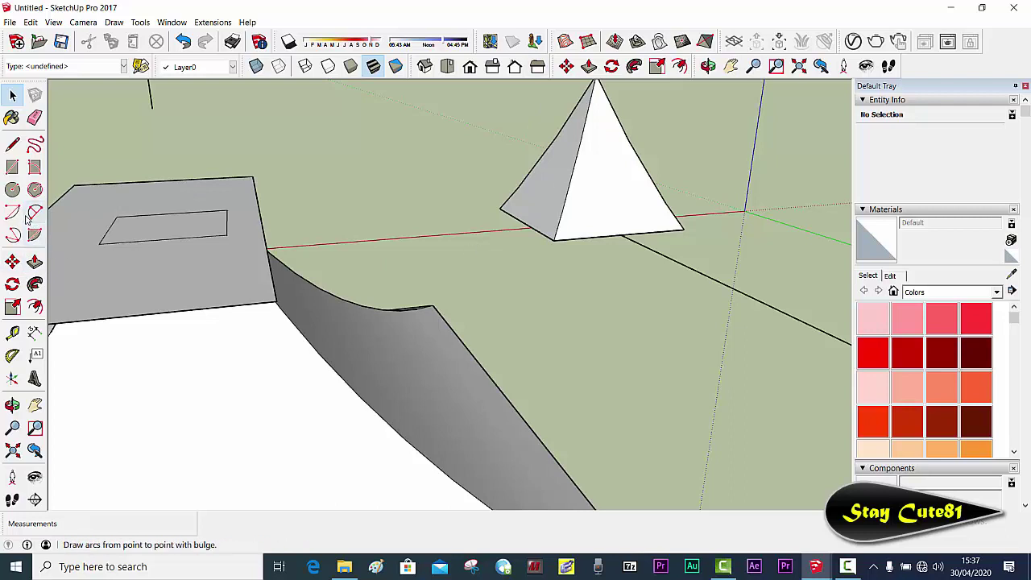
Step: Start the vertical centre line at the pyramid's base midpoint, orbiting to face its front
{"action": "left_click", "coordinate": [20, 151]}
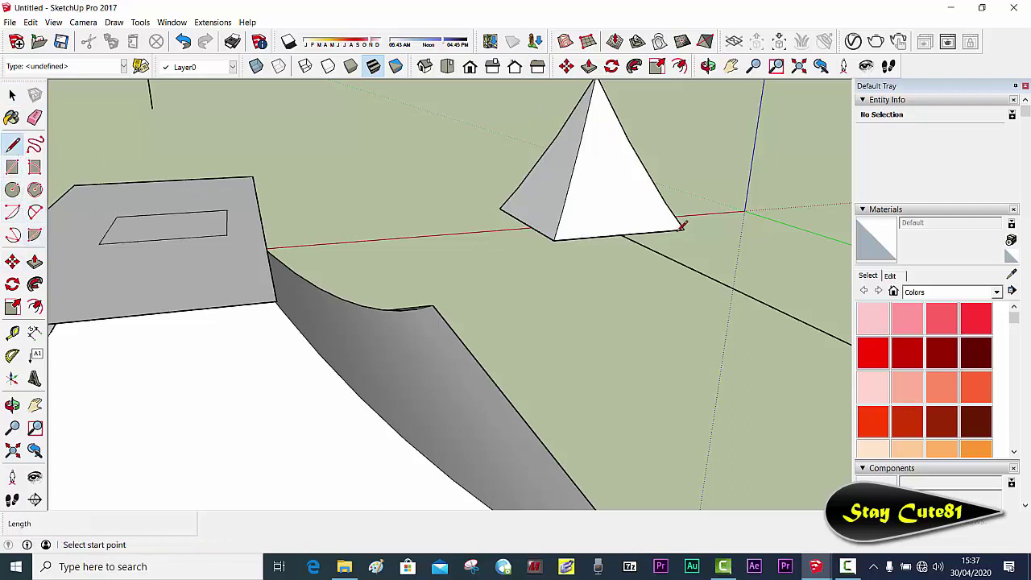
{"action": "left_click", "coordinate": [621, 234]}
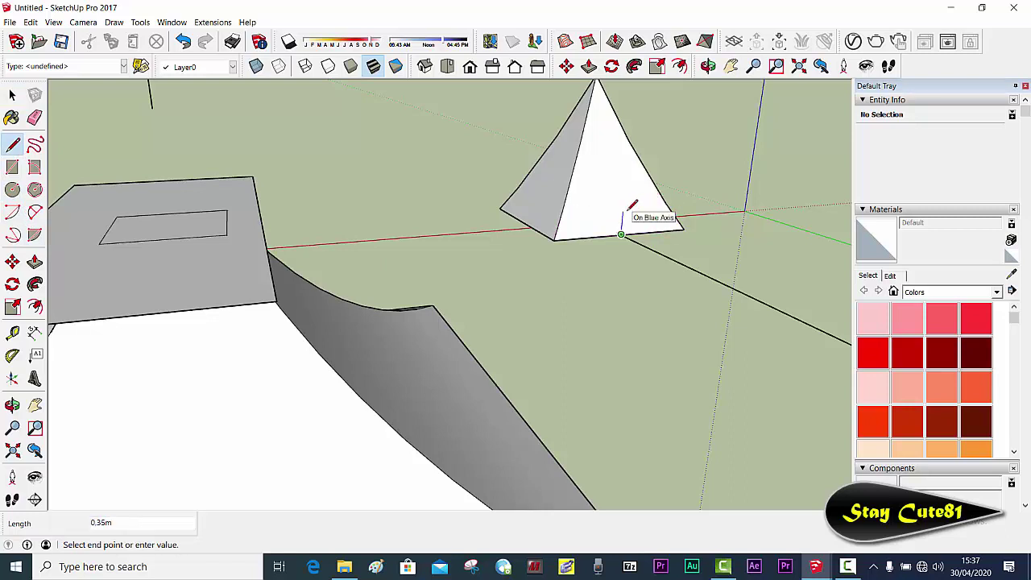
{"action": "scroll", "coordinate": [629, 208], "scroll_direction": "up", "scroll_amount": 2}
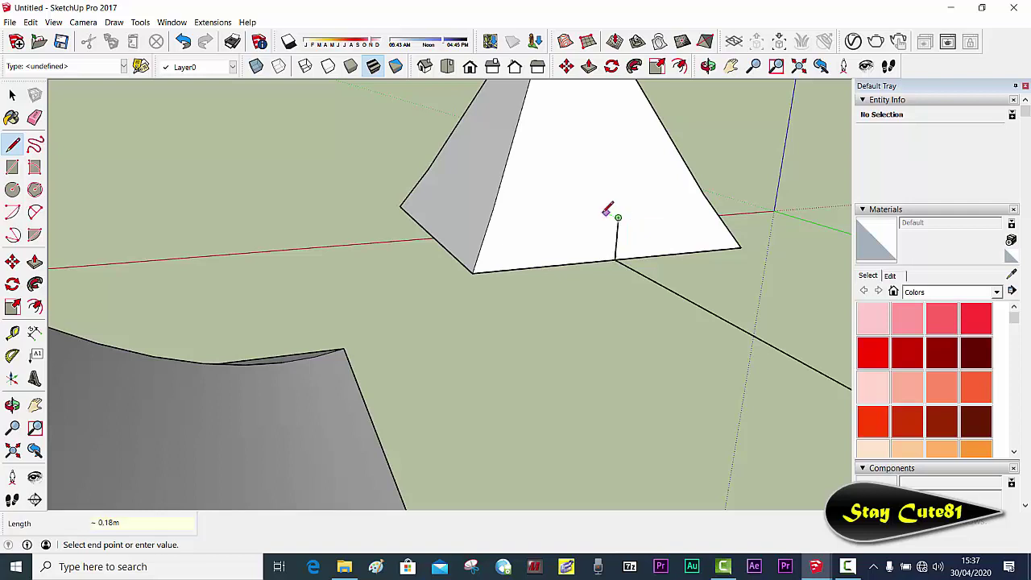
{"action": "mouse_move", "coordinate": [620, 167]}
{"action": "middle_mouse_down"}
{"action": "mouse_move", "coordinate": [598, 210]}
{"action": "mouse_move", "coordinate": [548, 200]}
{"action": "middle_mouse_up"}
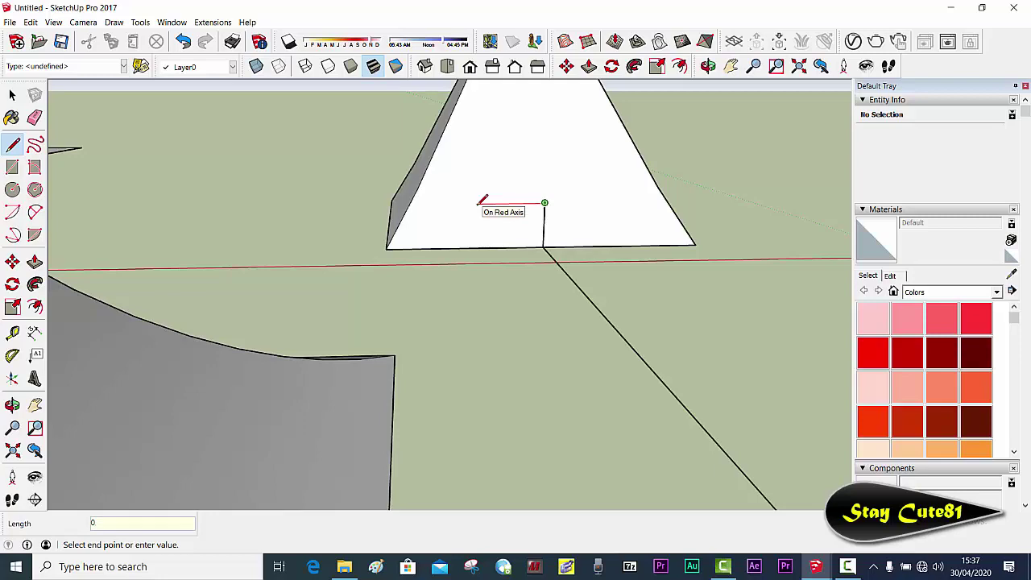
{"action": "mouse_move", "coordinate": [501, 203]}
{"action": "middle_mouse_down"}
{"action": "mouse_move", "coordinate": [481, 164]}
{"action": "mouse_move", "coordinate": [618, 228]}
{"action": "mouse_move", "coordinate": [677, 300]}
{"action": "mouse_move", "coordinate": [794, 282]}
{"action": "mouse_move", "coordinate": [588, 237]}
{"action": "mouse_move", "coordinate": [551, 214]}
{"action": "middle_mouse_up"}
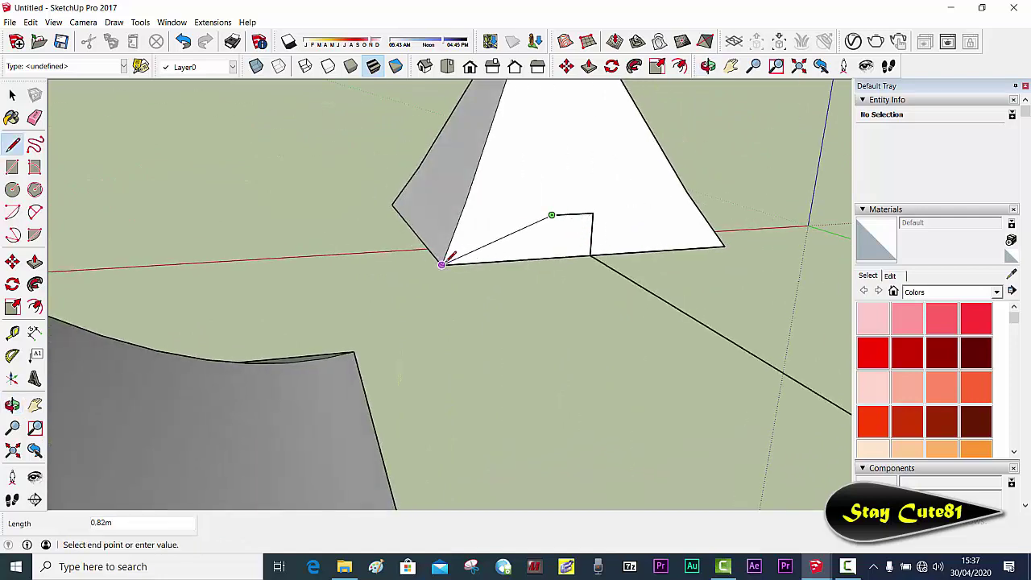
{"action": "mouse_move", "coordinate": [495, 237]}
{"action": "middle_mouse_down"}
{"action": "mouse_move", "coordinate": [548, 236]}
{"action": "mouse_move", "coordinate": [527, 242]}
{"action": "middle_mouse_up"}
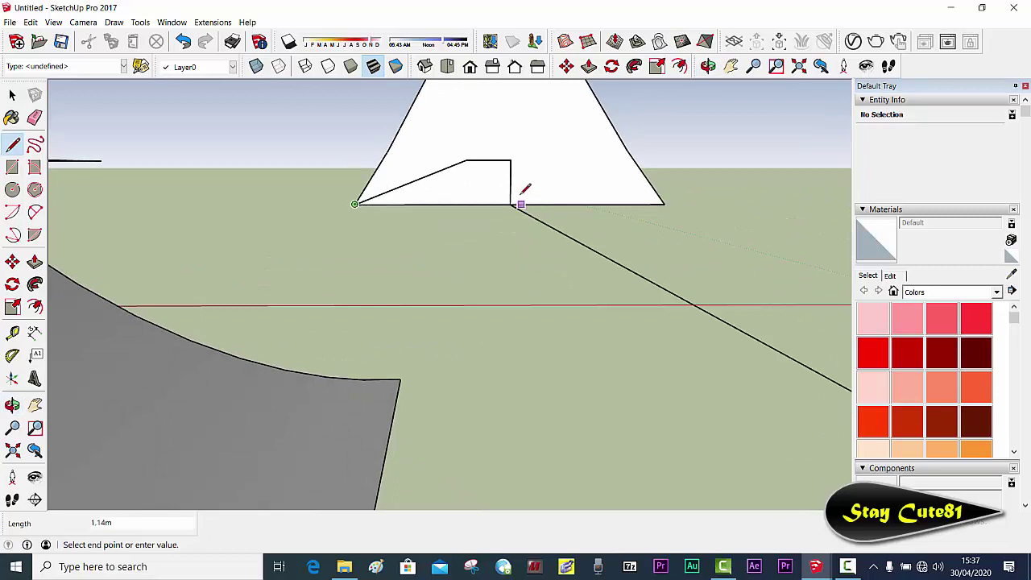
{"action": "key", "text": "space"}
{"action": "key", "text": "l"}
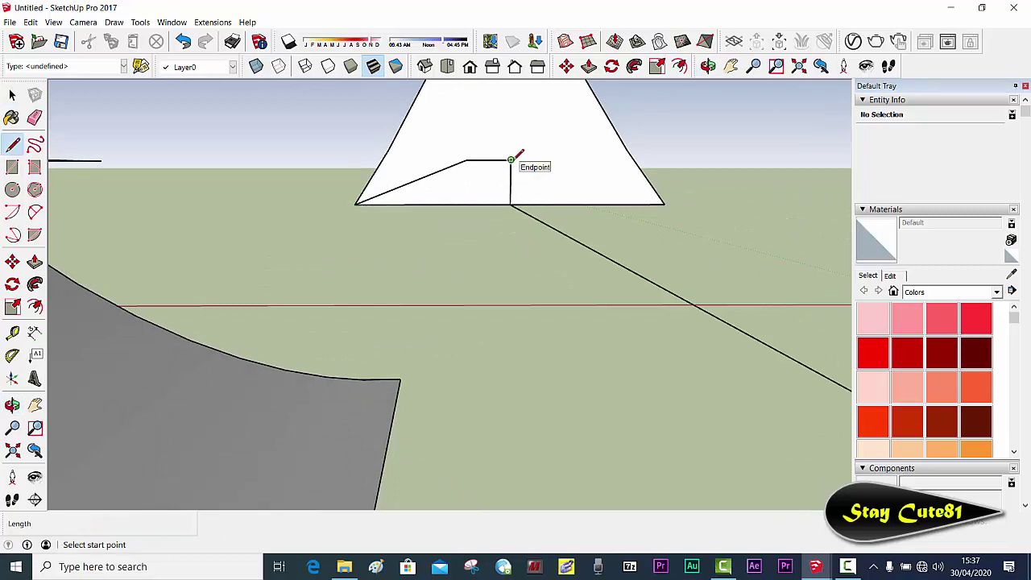
{"action": "key", "text": "space"}
{"action": "mouse_move", "coordinate": [511, 159]}
{"action": "middle_mouse_down"}
{"action": "mouse_move", "coordinate": [538, 224]}
{"action": "mouse_move", "coordinate": [542, 189]}
{"action": "mouse_move", "coordinate": [568, 187]}
{"action": "middle_mouse_up"}
Step: Draw the 0.3 m horizontal top segments and sloped lines toward the base corners
{"action": "left_click", "coordinate": [566, 189]}
{"action": "key", "text": "l"}
{"action": "type", "text": "0.3"}
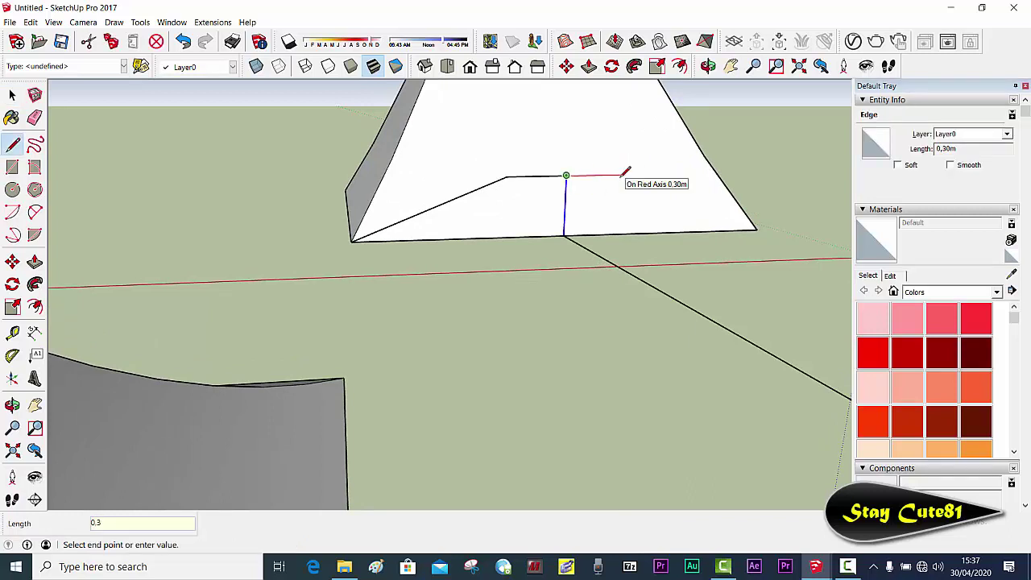
{"action": "key", "text": "Return"}
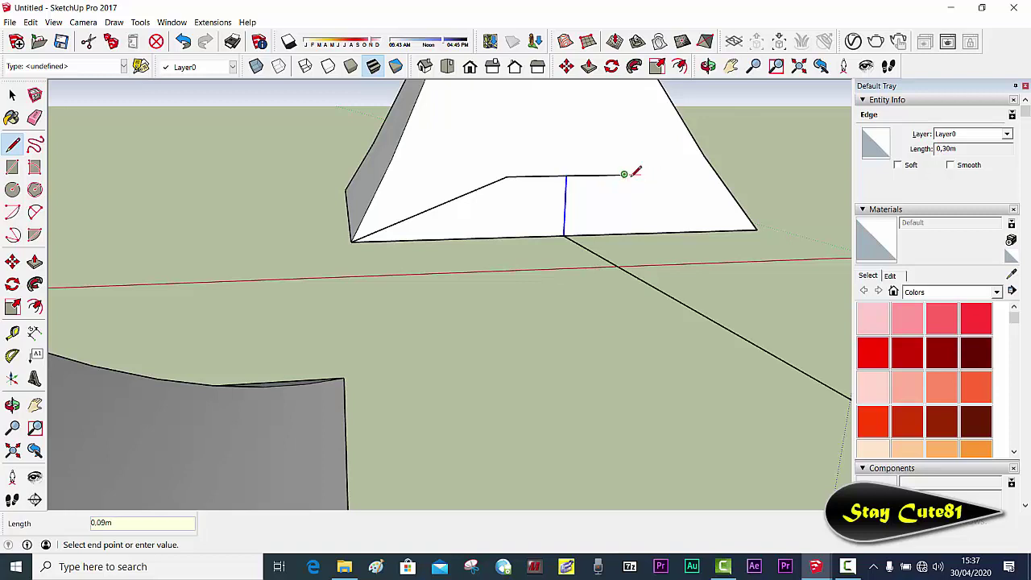
{"action": "double_click", "coordinate": [634, 174]}
{"action": "key", "text": "space"}
{"action": "key", "text": "l"}
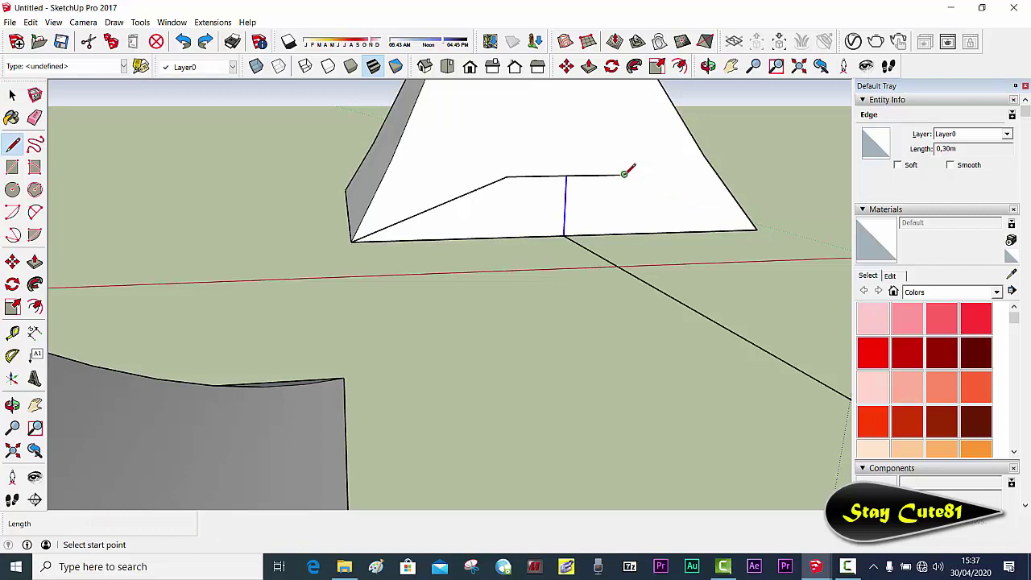
{"action": "left_click", "coordinate": [625, 174]}
{"action": "key", "text": "space"}
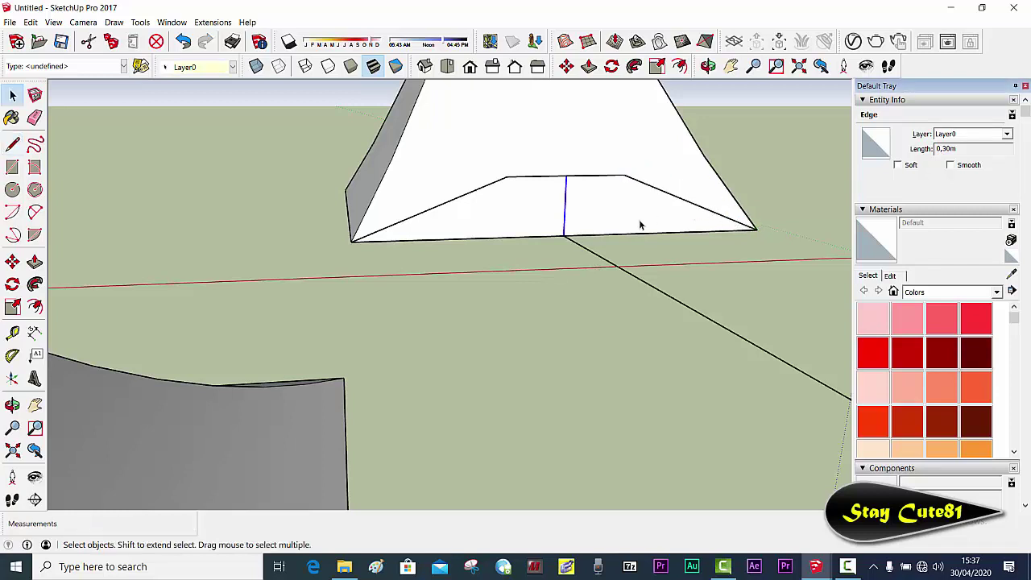
{"action": "mouse_move", "coordinate": [640, 224]}
{"action": "middle_mouse_down"}
{"action": "mouse_move", "coordinate": [670, 249]}
{"action": "mouse_move", "coordinate": [571, 219]}
{"action": "mouse_move", "coordinate": [602, 230]}
{"action": "mouse_move", "coordinate": [626, 216]}
{"action": "mouse_move", "coordinate": [523, 160]}
{"action": "mouse_move", "coordinate": [494, 166]}
{"action": "mouse_move", "coordinate": [488, 154]}
{"action": "mouse_move", "coordinate": [543, 166]}
{"action": "mouse_move", "coordinate": [519, 188]}
{"action": "mouse_move", "coordinate": [594, 185]}
{"action": "mouse_move", "coordinate": [529, 180]}
{"action": "mouse_move", "coordinate": [548, 168]}
{"action": "mouse_move", "coordinate": [552, 177]}
{"action": "middle_mouse_up"}
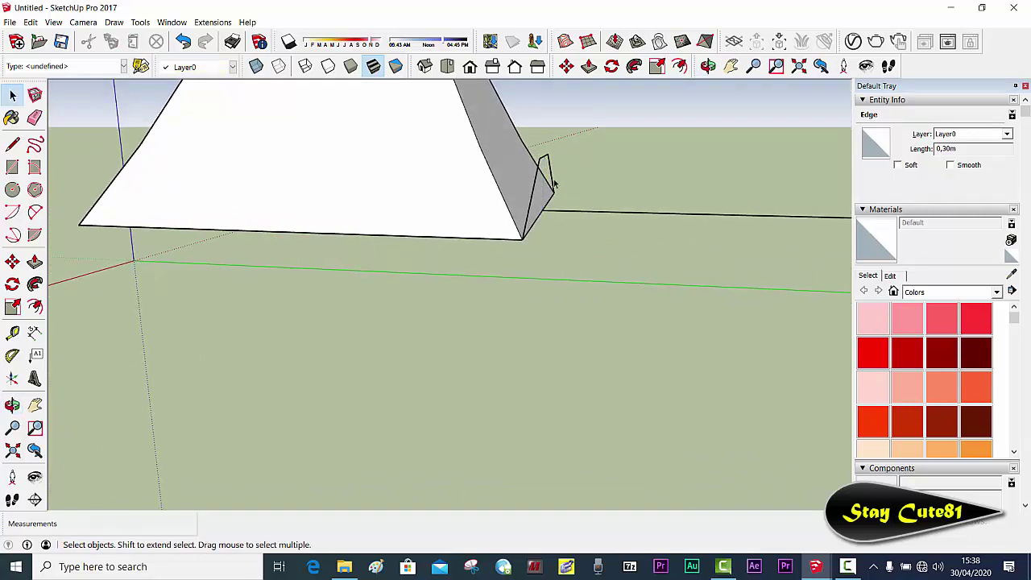
Step: Draw a closing line along the pyramid base between its two corners
{"action": "middle_click_drag", "start_coordinate": [553, 184], "coordinate": [736, 209]}
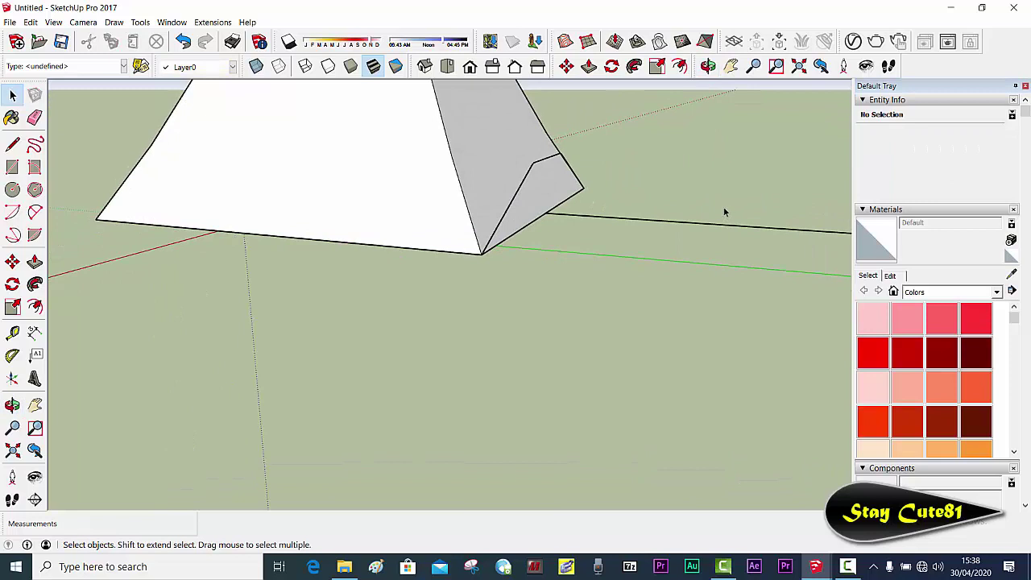
{"action": "mouse_move", "coordinate": [590, 192]}
{"action": "middle_mouse_down"}
{"action": "mouse_move", "coordinate": [402, 185]}
{"action": "mouse_move", "coordinate": [387, 198]}
{"action": "middle_mouse_up"}
{"action": "key", "text": "l"}
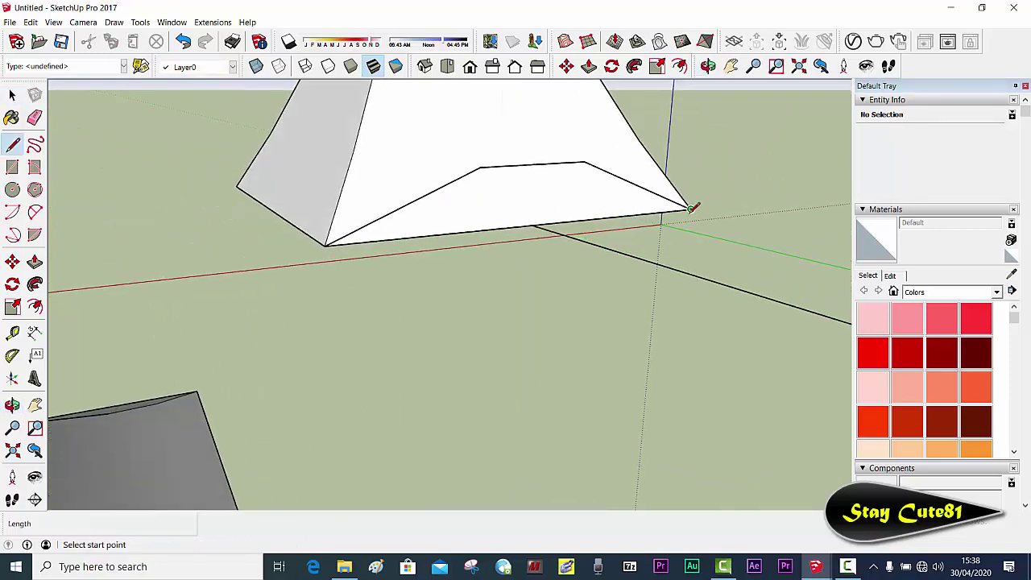
{"action": "left_click", "coordinate": [690, 209]}
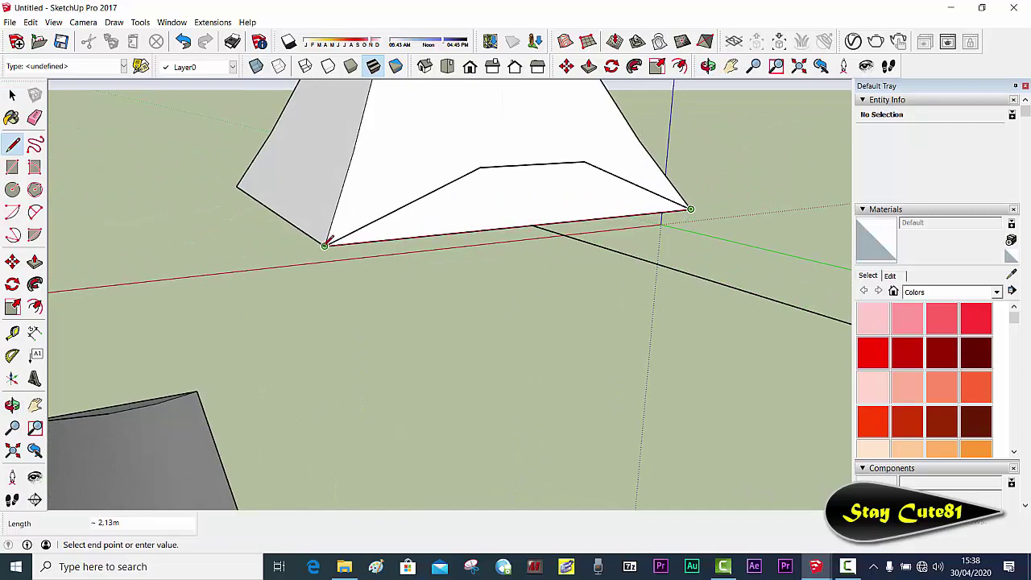
{"action": "left_click", "coordinate": [325, 245]}
{"action": "mouse_move", "coordinate": [380, 218]}
{"action": "middle_mouse_down"}
{"action": "mouse_move", "coordinate": [588, 269]}
{"action": "mouse_move", "coordinate": [556, 178]}
{"action": "mouse_move", "coordinate": [534, 166]}
{"action": "mouse_move", "coordinate": [465, 185]}
{"action": "mouse_move", "coordinate": [262, 176]}
{"action": "middle_mouse_up"}
Step: Push/pull the outlined trapezoid face outward into a wedge-shaped ledge
{"action": "key", "text": "space"}
{"action": "left_click", "coordinate": [34, 263]}
{"action": "left_click", "coordinate": [502, 193]}
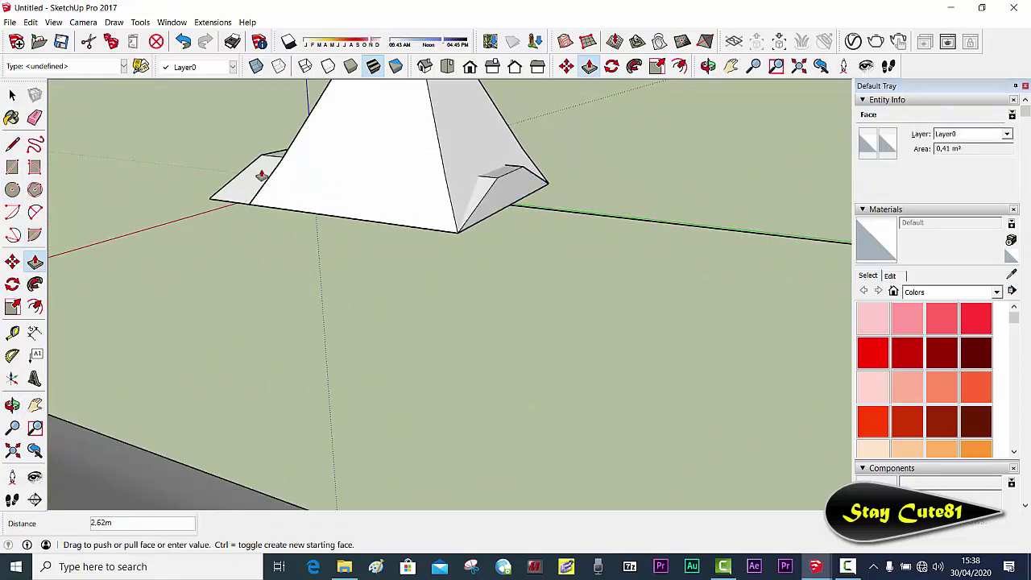
{"action": "key", "text": "space"}
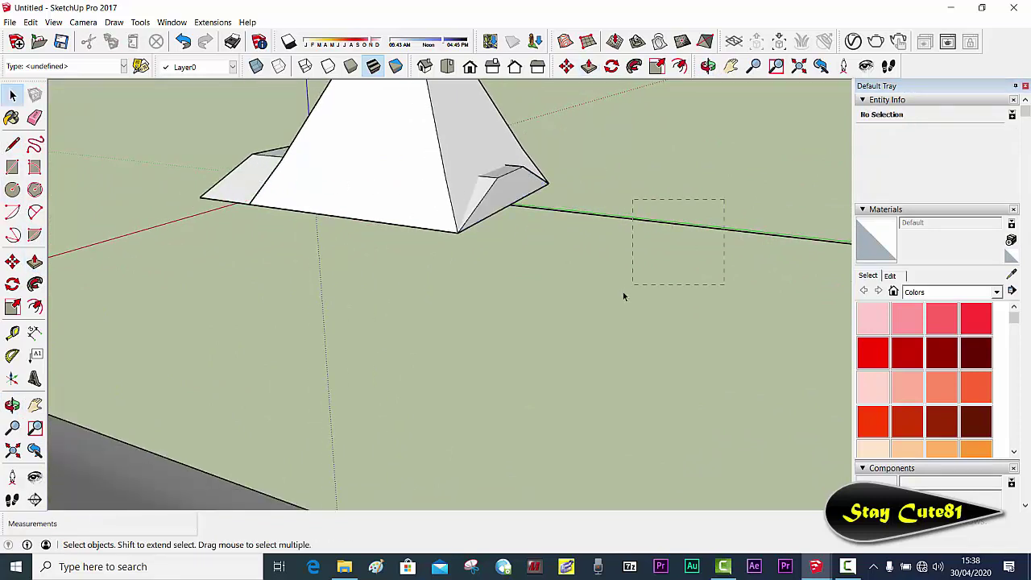
Step: Select the small ledge and copy it to a spot beside the pyramid
{"action": "left_click_drag", "start_coordinate": [623, 297], "coordinate": [622, 291]}
{"action": "mouse_move", "coordinate": [582, 244]}
{"action": "middle_mouse_down"}
{"action": "mouse_move", "coordinate": [628, 253]}
{"action": "mouse_move", "coordinate": [407, 248]}
{"action": "mouse_move", "coordinate": [439, 237]}
{"action": "mouse_move", "coordinate": [279, 127]}
{"action": "middle_mouse_up"}
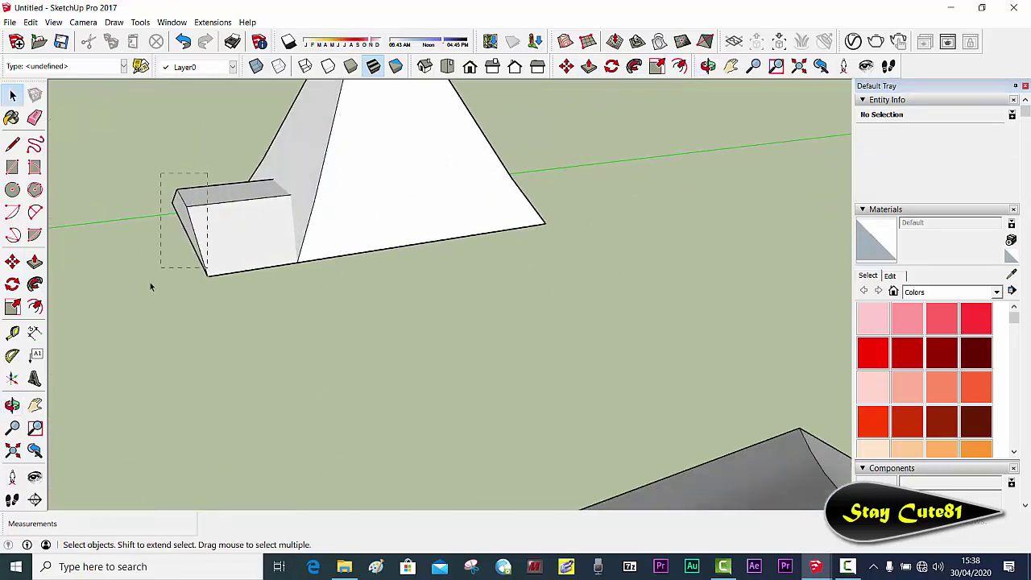
{"action": "left_click_drag", "start_coordinate": [150, 282], "coordinate": [127, 328]}
{"action": "middle_click_drag", "start_coordinate": [261, 247], "coordinate": [50, 223]}
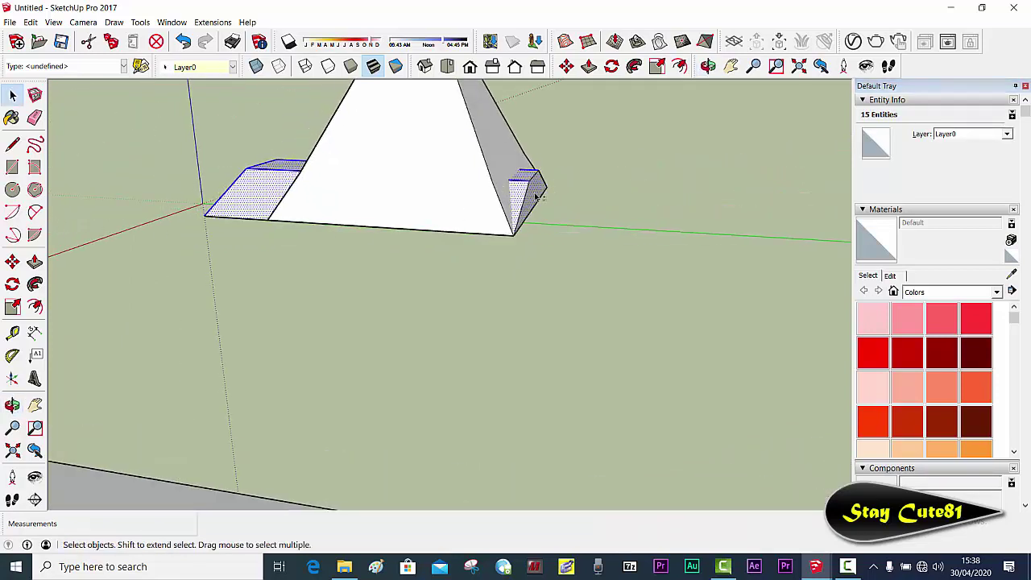
{"action": "key", "text": "m"}
{"action": "key", "text": "ctrl"}
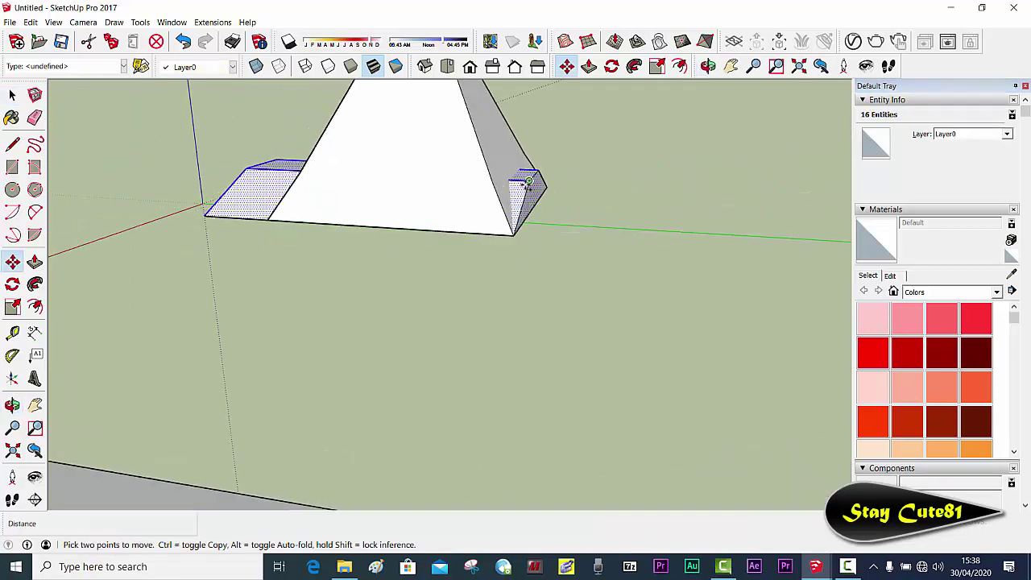
{"action": "left_click", "coordinate": [528, 180]}
{"action": "middle_click_drag", "start_coordinate": [684, 192], "coordinate": [552, 186]}
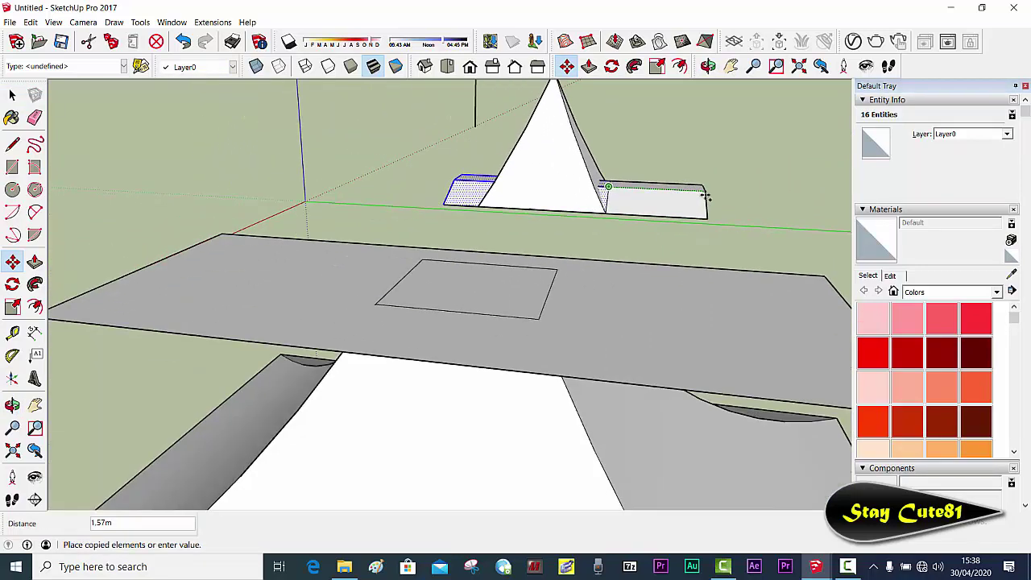
{"action": "left_click", "coordinate": [707, 185]}
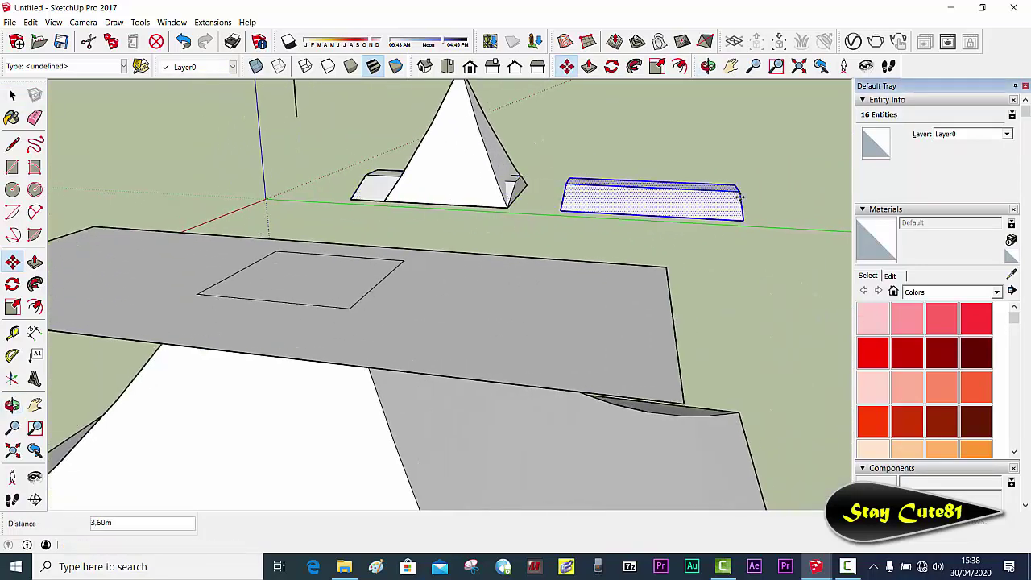
{"action": "key", "text": "space"}
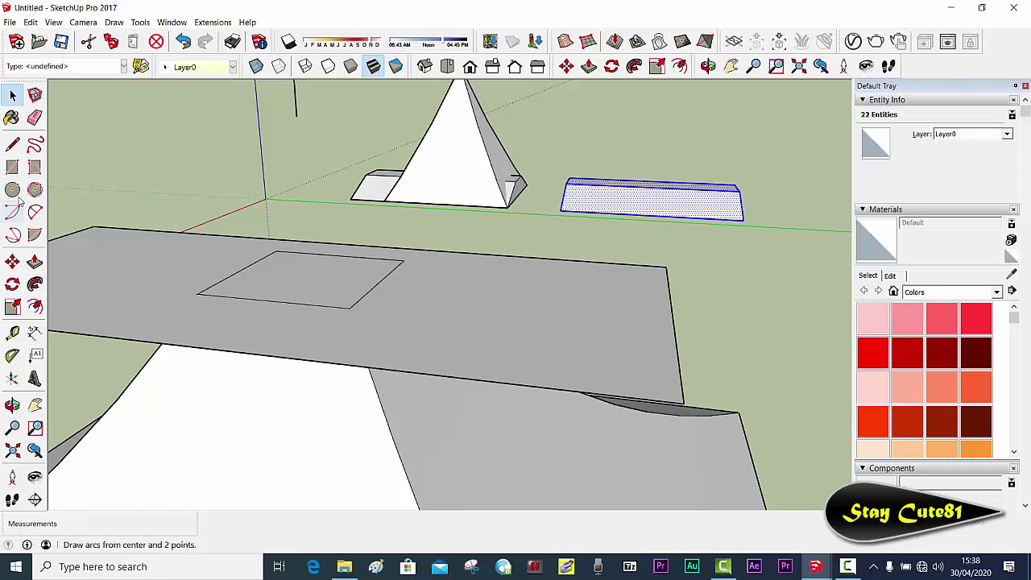
Step: Rotate the copied block 90° about the red axis so it stands upright
{"action": "left_click", "coordinate": [12, 284]}
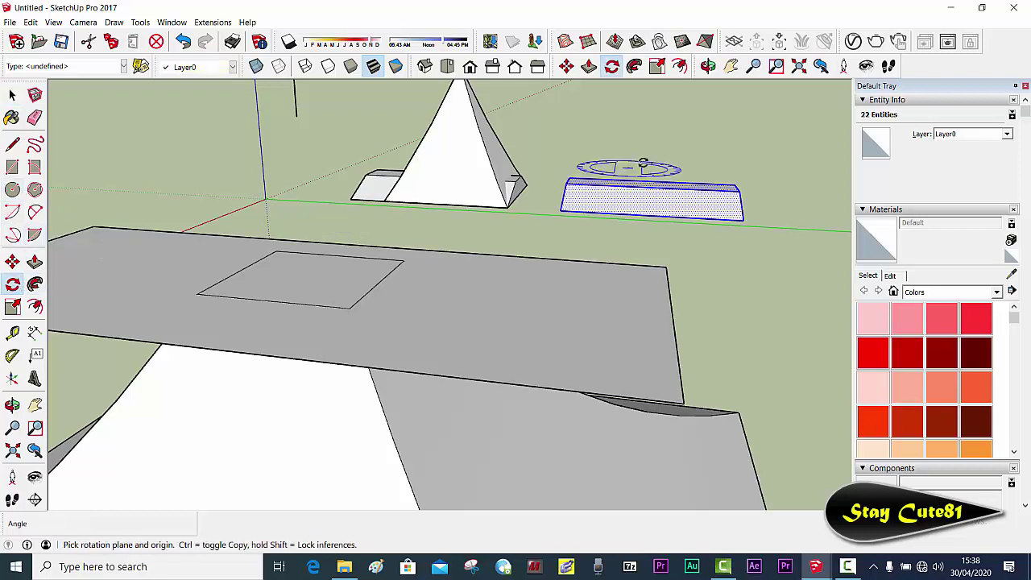
{"action": "left_click", "coordinate": [663, 184]}
{"action": "left_click", "coordinate": [778, 187]}
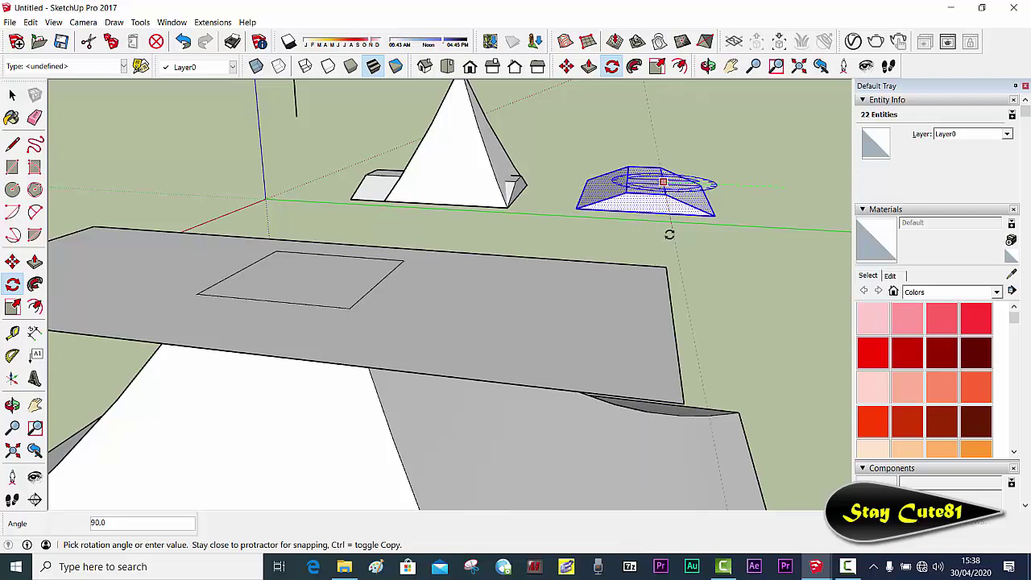
{"action": "mouse_move", "coordinate": [677, 235]}
{"action": "middle_mouse_down"}
{"action": "mouse_move", "coordinate": [675, 278]}
{"action": "mouse_move", "coordinate": [661, 281]}
{"action": "middle_mouse_up"}
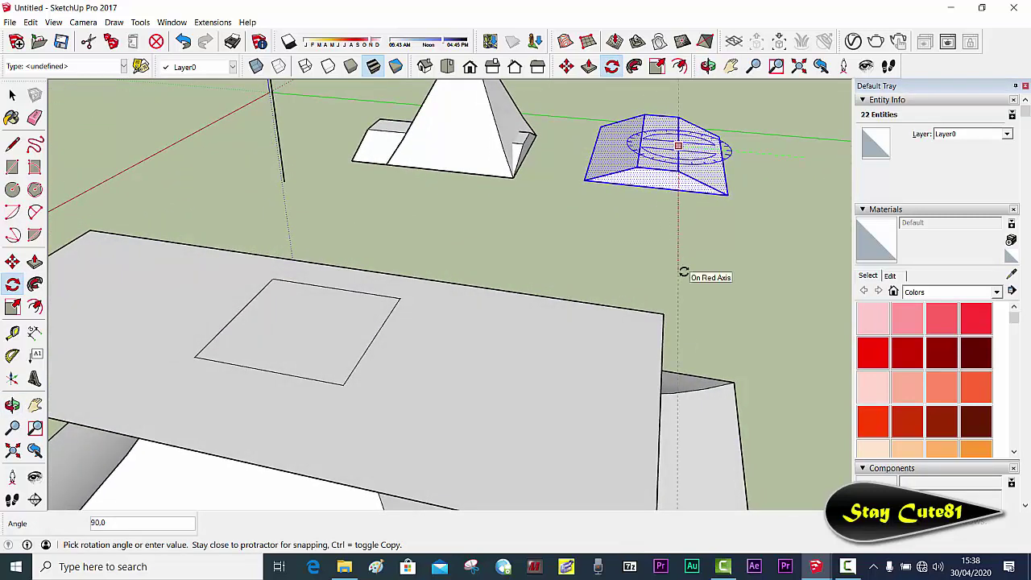
{"action": "left_click", "coordinate": [683, 271]}
{"action": "key", "text": "space"}
{"action": "mouse_move", "coordinate": [640, 178]}
{"action": "middle_mouse_down"}
{"action": "mouse_move", "coordinate": [668, 143]}
{"action": "mouse_move", "coordinate": [531, 156]}
{"action": "middle_mouse_up"}
{"action": "key", "text": "l"}
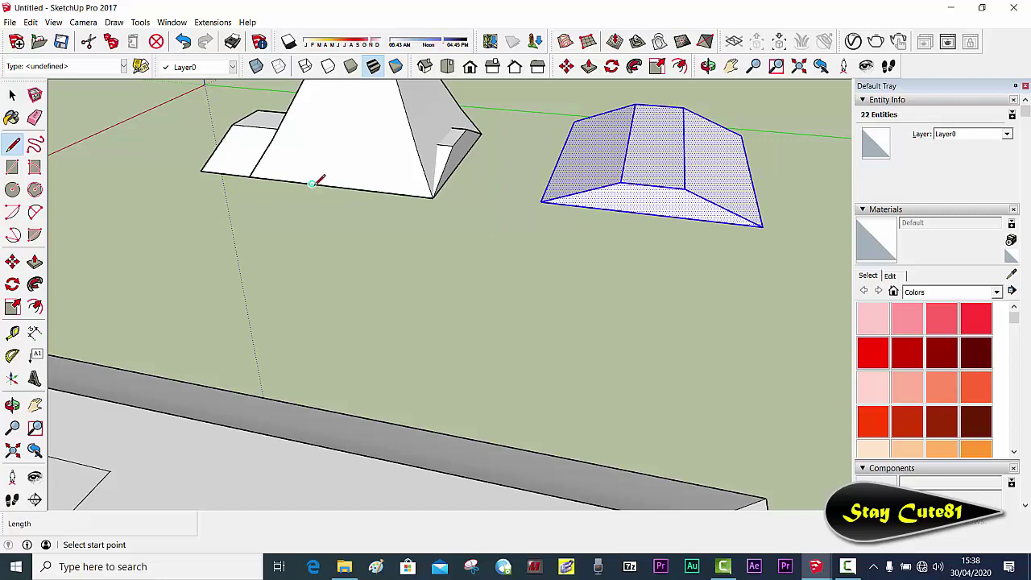
Step: Probe the pyramid's base edge for its midpoint with trial lines, orbiting between attempts
{"action": "middle_click_drag", "start_coordinate": [316, 185], "coordinate": [363, 173]}
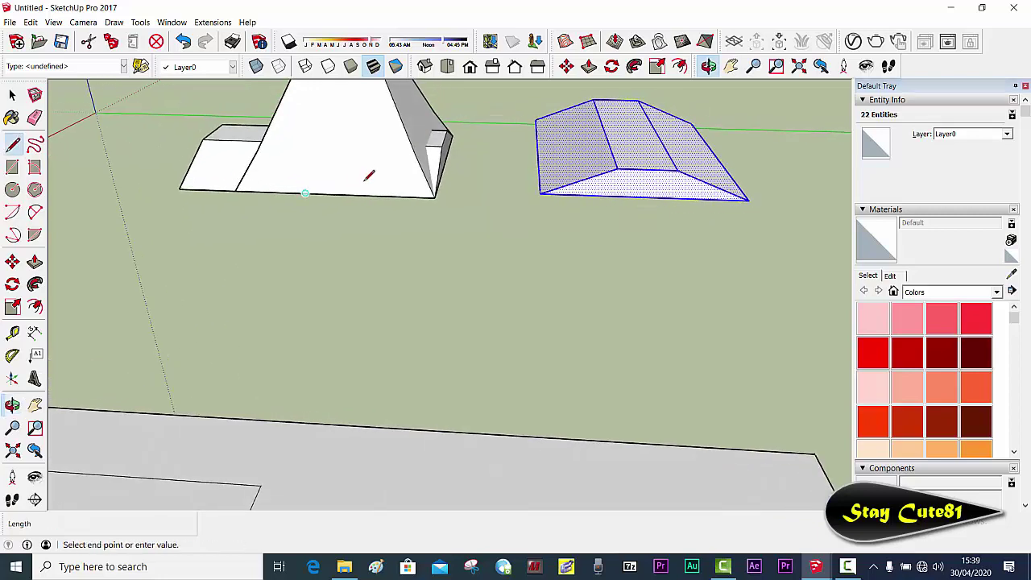
{"action": "mouse_move", "coordinate": [311, 258]}
{"action": "middle_mouse_down"}
{"action": "mouse_move", "coordinate": [380, 292]}
{"action": "mouse_move", "coordinate": [388, 210]}
{"action": "middle_mouse_up"}
{"action": "left_click", "coordinate": [341, 219]}
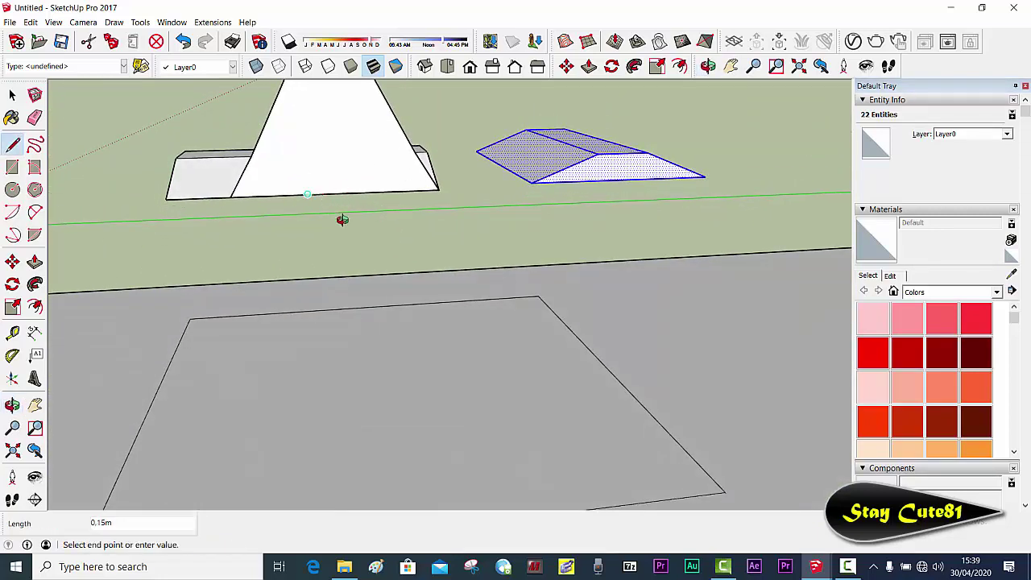
{"action": "scroll", "coordinate": [340, 218], "scroll_direction": "up", "scroll_amount": 3}
{"action": "key", "text": "space"}
{"action": "mouse_move", "coordinate": [315, 214]}
{"action": "middle_mouse_down"}
{"action": "mouse_move", "coordinate": [530, 357]}
{"action": "mouse_move", "coordinate": [370, 223]}
{"action": "middle_mouse_up"}
{"action": "key", "text": "l"}
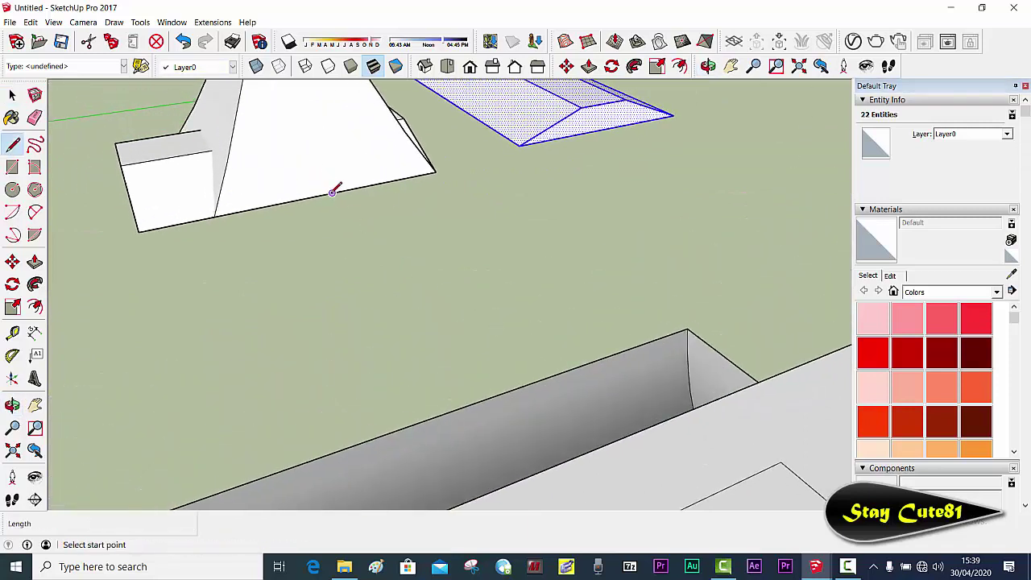
{"action": "left_click", "coordinate": [332, 191]}
{"action": "key", "text": "space"}
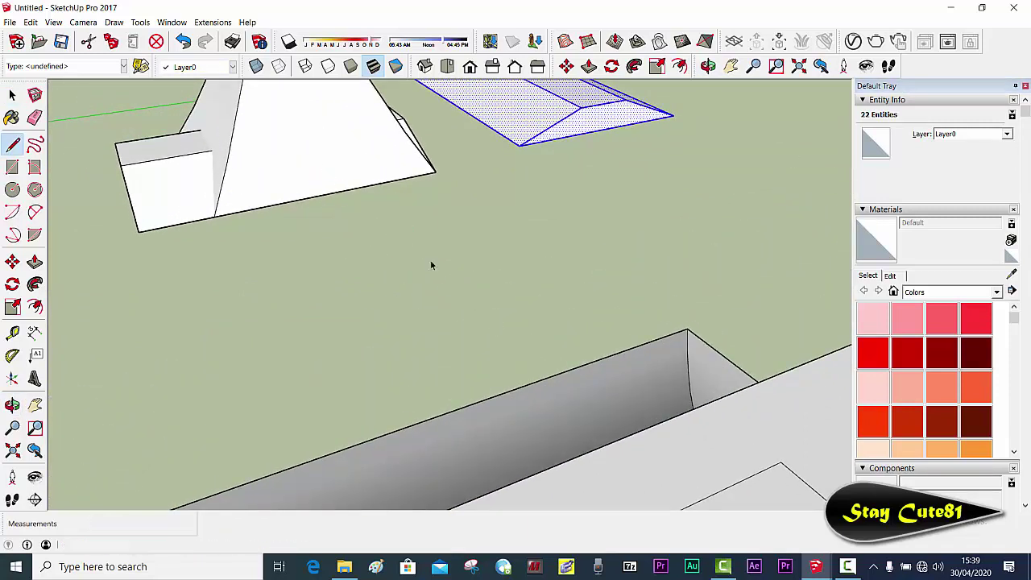
{"action": "mouse_move", "coordinate": [431, 259]}
{"action": "middle_mouse_down"}
{"action": "mouse_move", "coordinate": [296, 226]}
{"action": "mouse_move", "coordinate": [420, 270]}
{"action": "middle_mouse_up"}
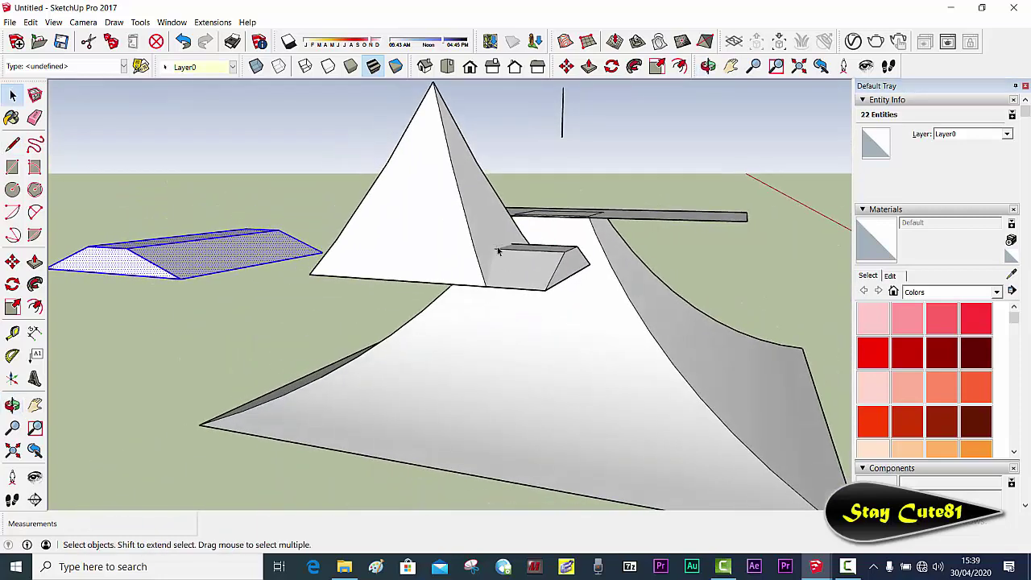
{"action": "key", "text": "l"}
{"action": "left_click", "coordinate": [392, 279]}
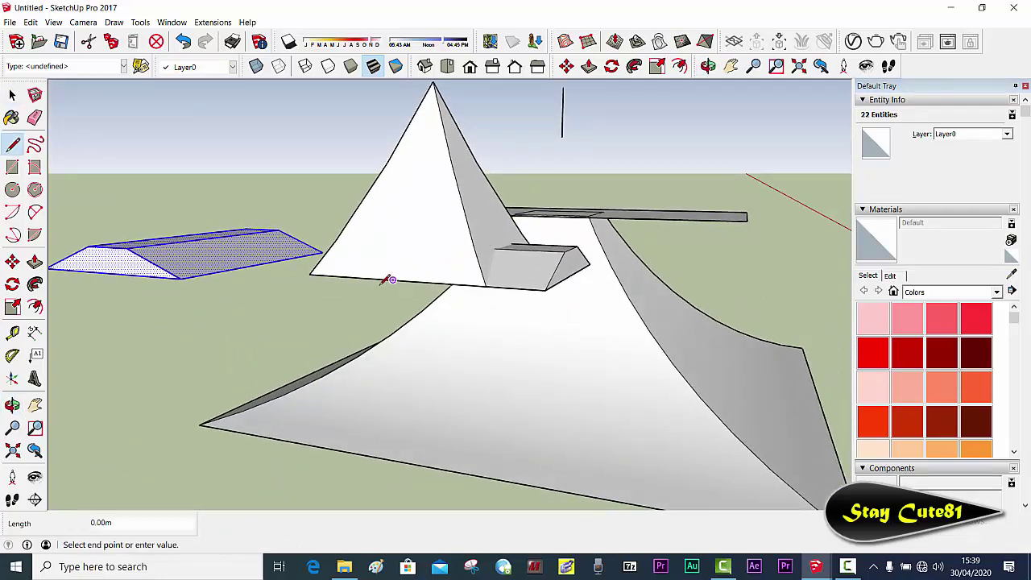
{"action": "scroll", "coordinate": [392, 279], "scroll_direction": "down", "scroll_amount": 2}
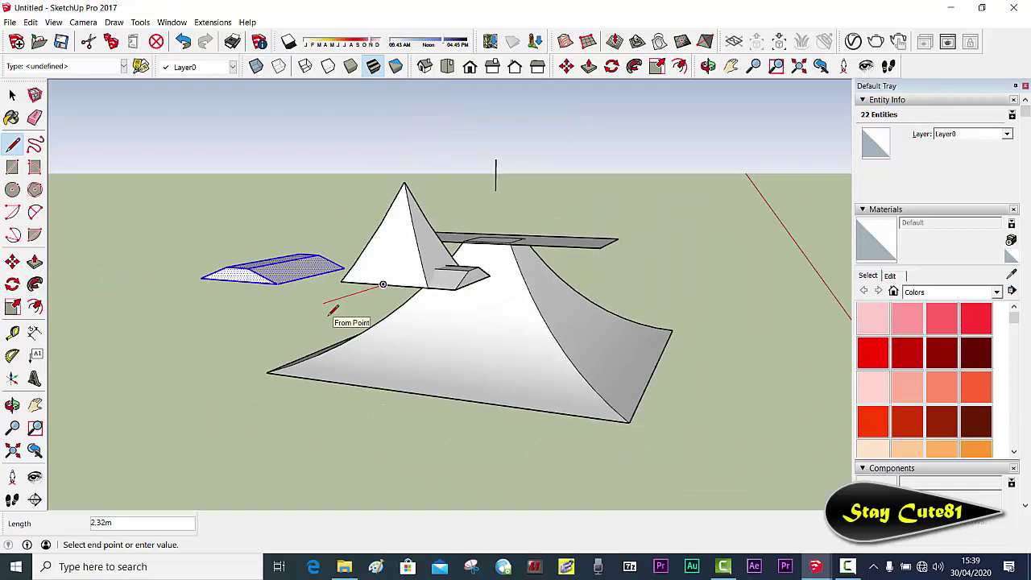
{"action": "key", "text": "space"}
{"action": "middle_click_drag", "start_coordinate": [329, 315], "coordinate": [336, 337]}
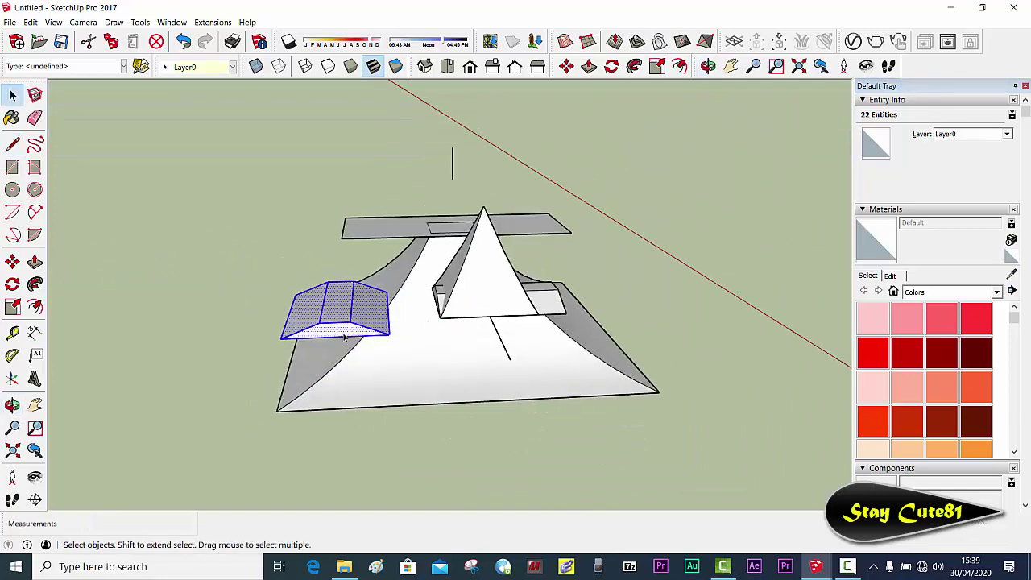
Step: Move the tapered block by its corner onto the pyramid's base edge
{"action": "key", "text": "m"}
{"action": "left_click", "coordinate": [334, 337]}
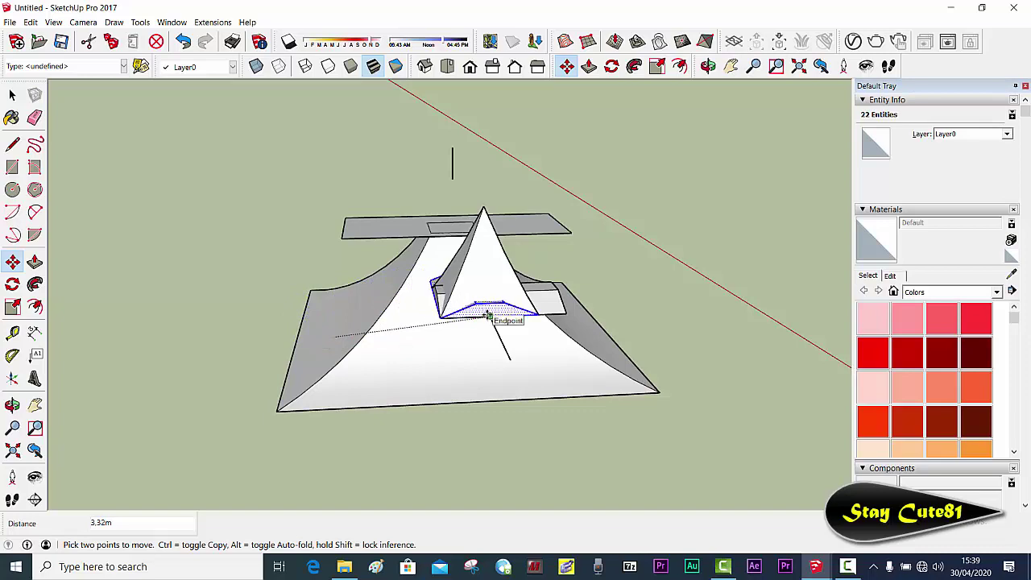
{"action": "left_click", "coordinate": [489, 315]}
{"action": "mouse_move", "coordinate": [585, 285]}
{"action": "middle_mouse_down"}
{"action": "mouse_move", "coordinate": [613, 298]}
{"action": "mouse_move", "coordinate": [642, 249]}
{"action": "middle_mouse_up"}
{"action": "key", "text": "space"}
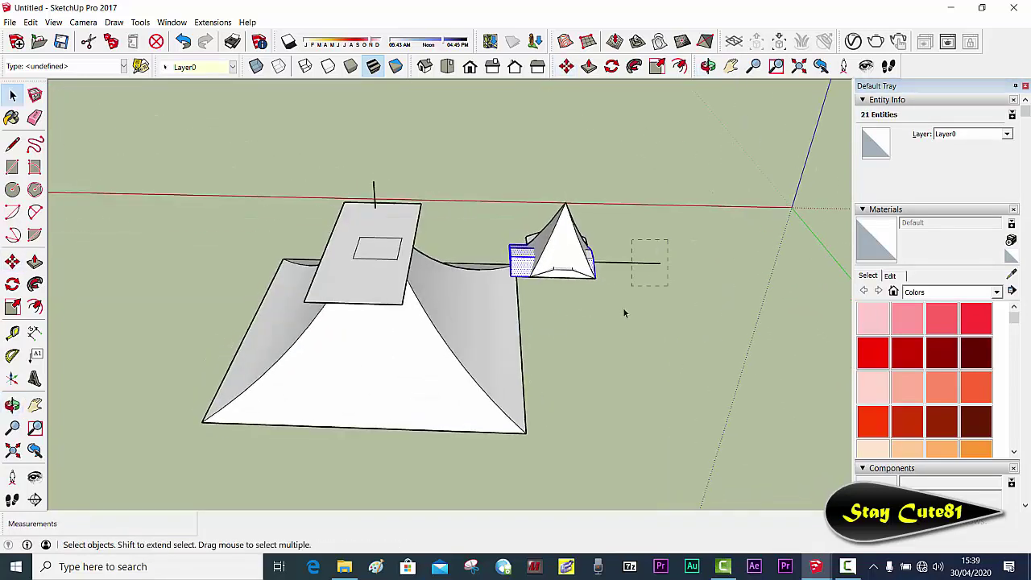
{"action": "left_click", "coordinate": [626, 314]}
{"action": "middle_click_drag", "start_coordinate": [578, 295], "coordinate": [475, 235]}
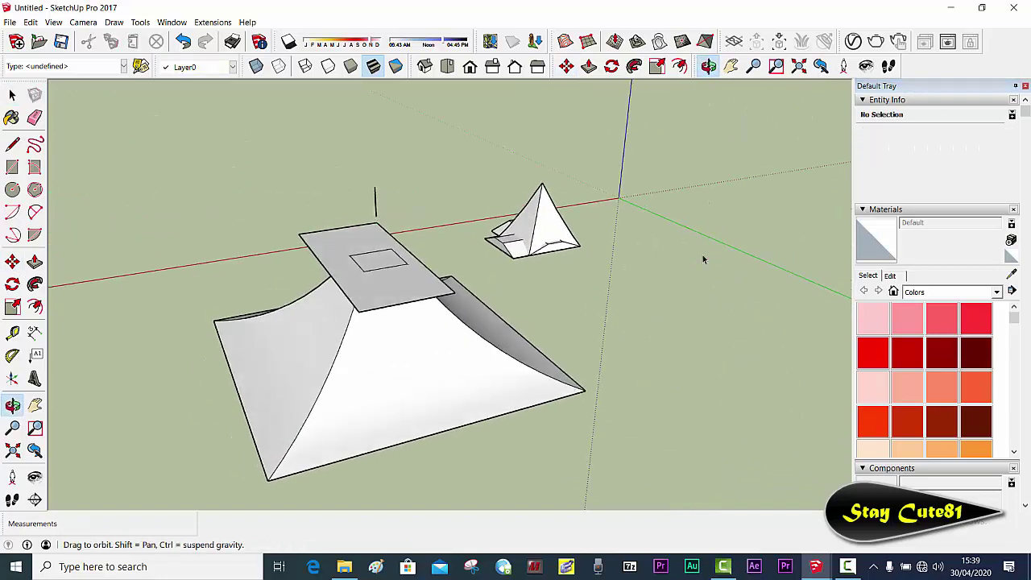
{"action": "left_click_drag", "start_coordinate": [462, 133], "coordinate": [645, 287]}
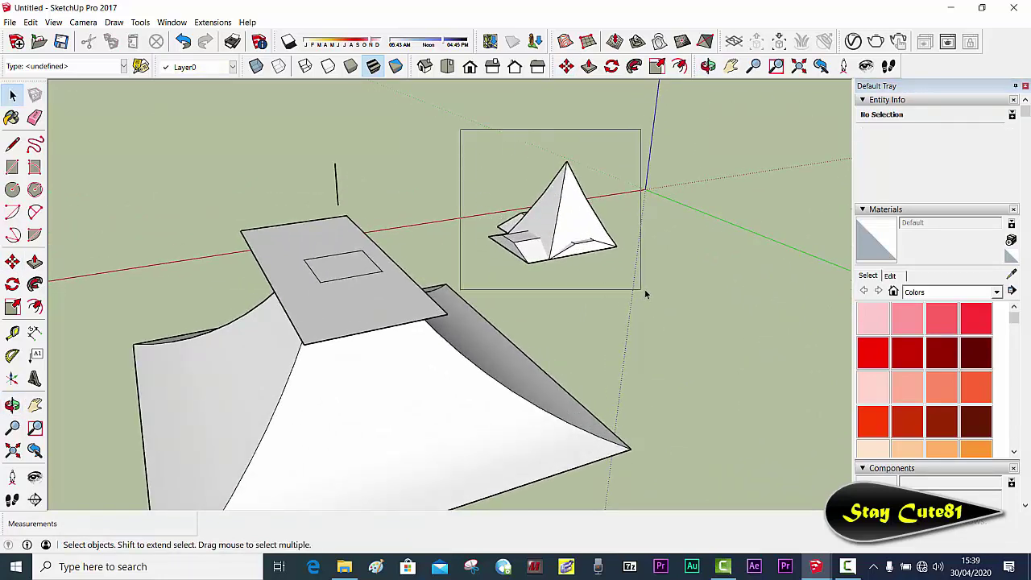
Step: Explode the pyramid cap group and window-select it together with the flared block
{"action": "right_click", "coordinate": [569, 216]}
{"action": "left_click", "coordinate": [578, 230]}
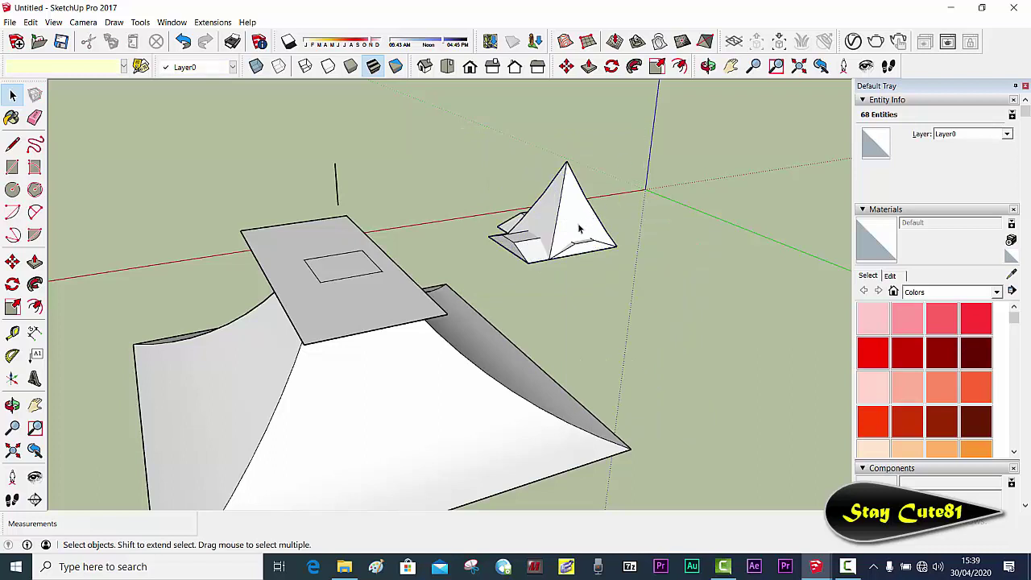
{"action": "left_click", "coordinate": [578, 230]}
{"action": "right_click", "coordinate": [579, 231]}
{"action": "left_click", "coordinate": [610, 288]}
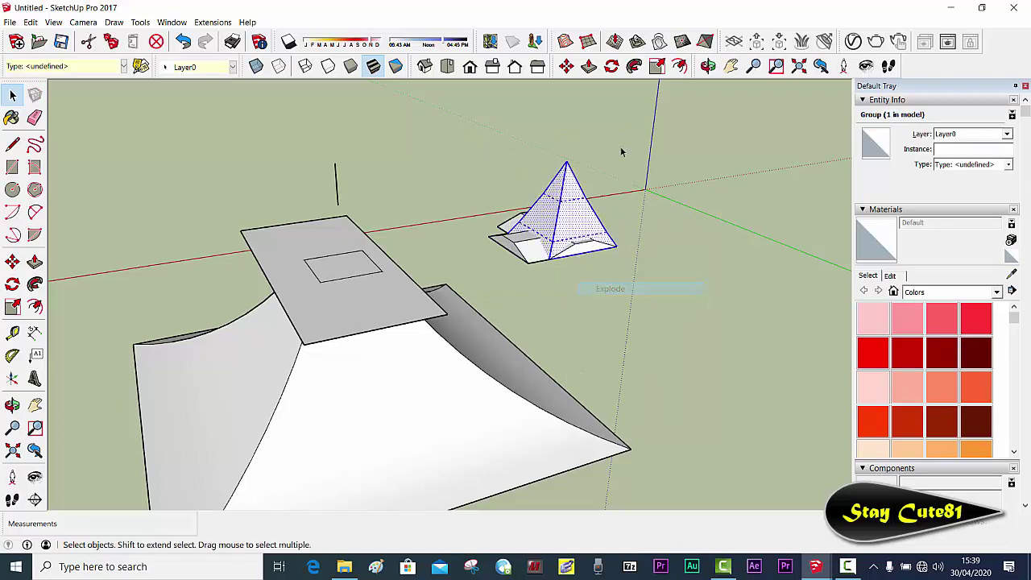
{"action": "left_click_drag", "start_coordinate": [459, 139], "coordinate": [612, 277]}
{"action": "right_click", "coordinate": [570, 227]}
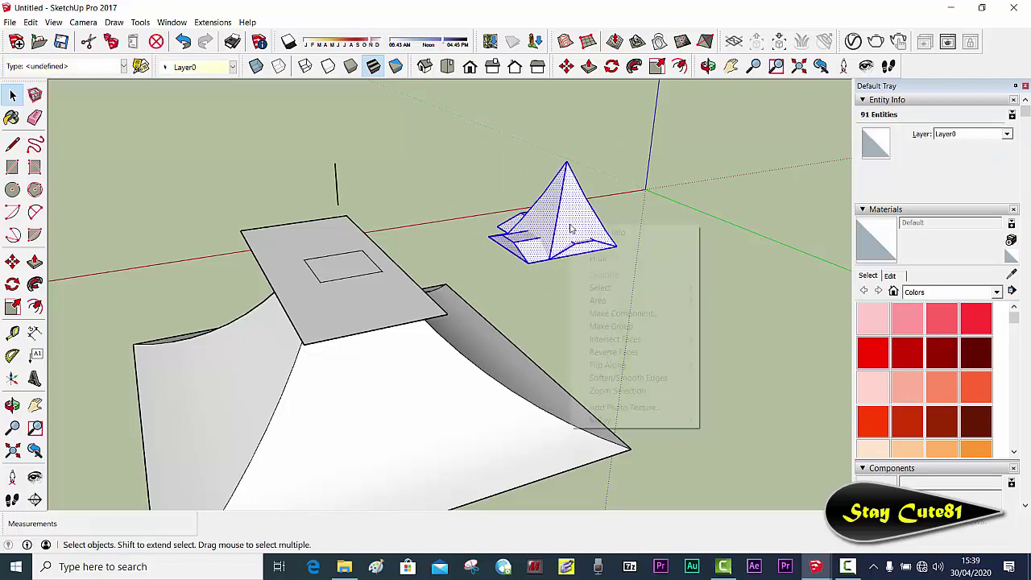
{"action": "mouse_move", "coordinate": [614, 340]}
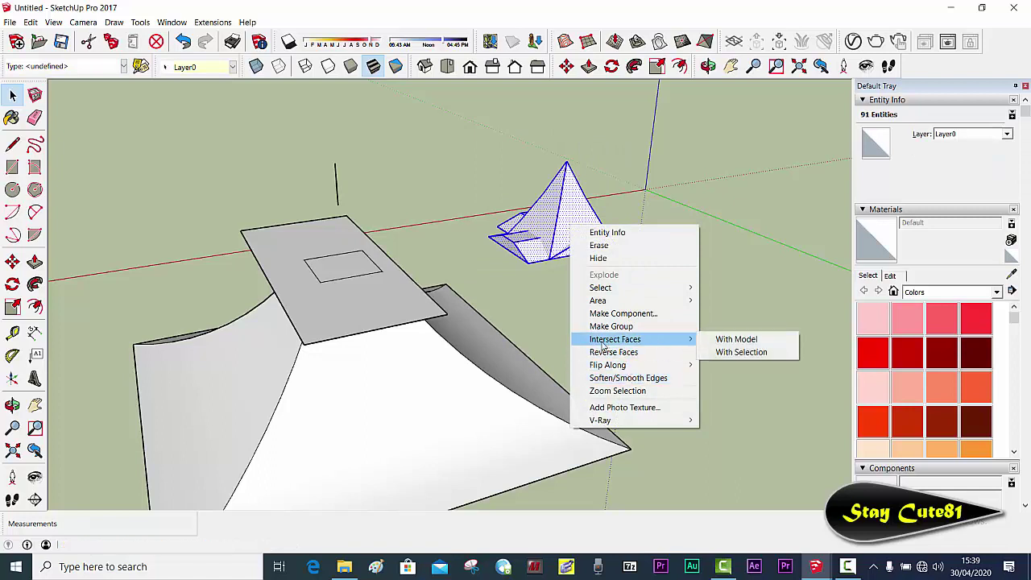
Step: Intersect the selected faces, then delete the tapered block beside the pyramid
{"action": "left_click", "coordinate": [740, 352]}
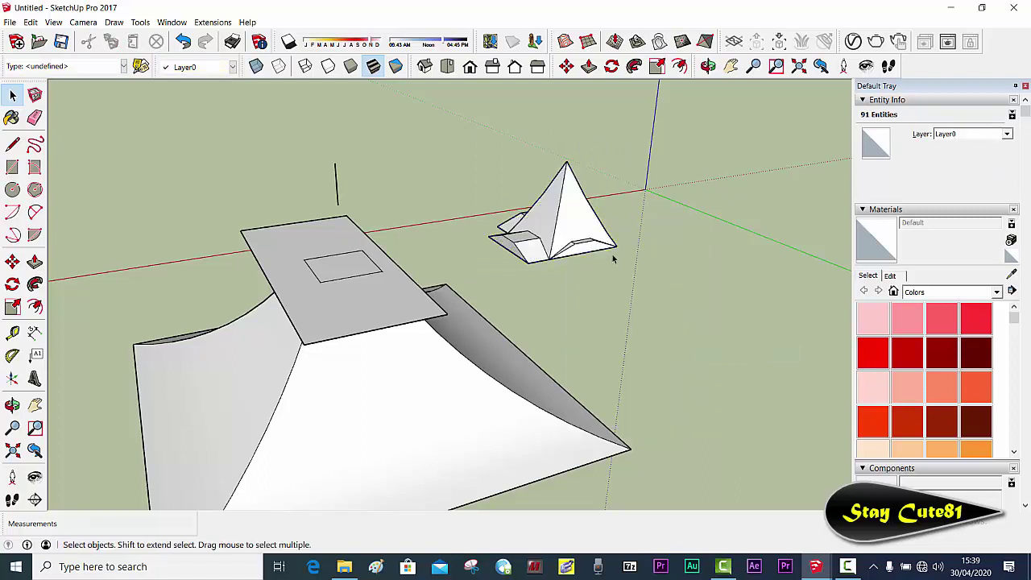
{"action": "scroll", "coordinate": [596, 264], "scroll_direction": "up", "scroll_amount": 3}
{"action": "scroll", "coordinate": [608, 253], "scroll_direction": "up", "scroll_amount": 2}
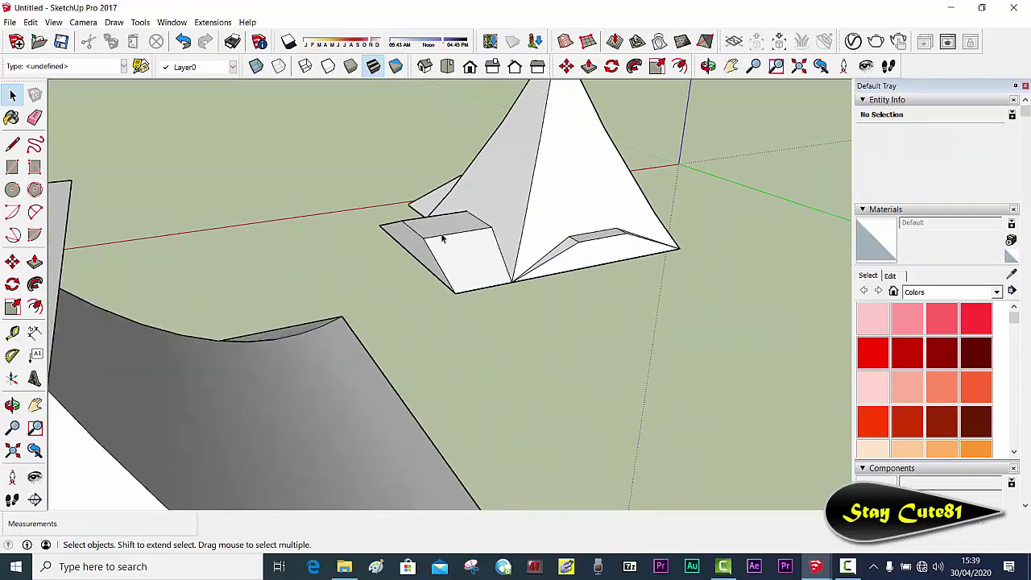
{"action": "mouse_move", "coordinate": [442, 238]}
{"action": "middle_mouse_down"}
{"action": "mouse_move", "coordinate": [341, 224]}
{"action": "mouse_move", "coordinate": [419, 208]}
{"action": "middle_mouse_up"}
{"action": "left_click_drag", "start_coordinate": [371, 283], "coordinate": [369, 285]}
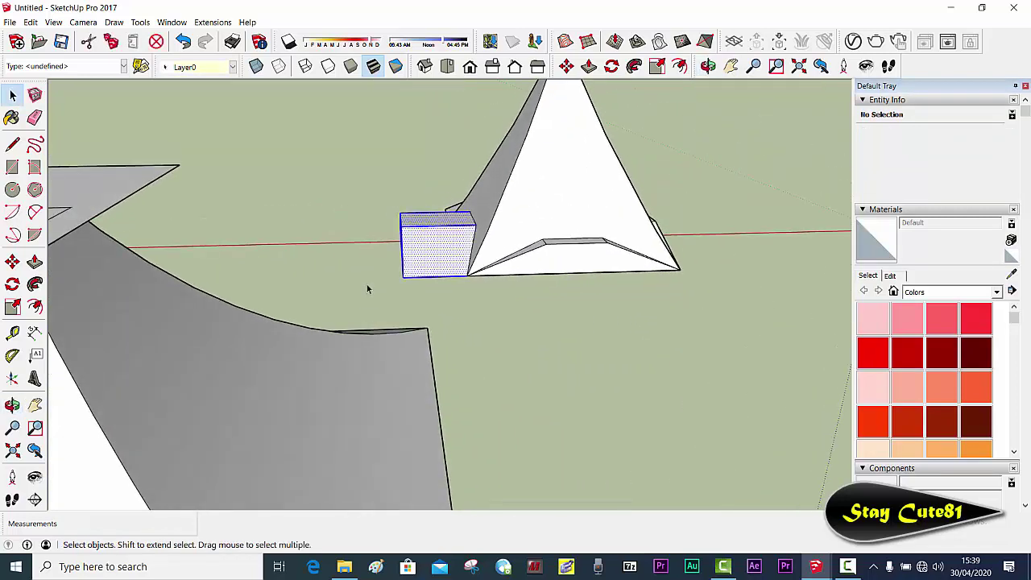
{"action": "key", "text": "Delete"}
Step: Delete the leftover faces and edges inside the first notches at the pyramid base
{"action": "mouse_move", "coordinate": [369, 286]}
{"action": "middle_mouse_down"}
{"action": "mouse_move", "coordinate": [604, 295]}
{"action": "mouse_move", "coordinate": [487, 226]}
{"action": "mouse_move", "coordinate": [400, 232]}
{"action": "mouse_move", "coordinate": [417, 220]}
{"action": "middle_mouse_up"}
{"action": "mouse_move", "coordinate": [507, 271]}
{"action": "middle_mouse_down"}
{"action": "mouse_move", "coordinate": [499, 218]}
{"action": "mouse_move", "coordinate": [392, 208]}
{"action": "mouse_move", "coordinate": [350, 185]}
{"action": "middle_mouse_up"}
{"action": "mouse_move", "coordinate": [436, 194]}
{"action": "middle_mouse_down"}
{"action": "mouse_move", "coordinate": [663, 223]}
{"action": "mouse_move", "coordinate": [453, 271]}
{"action": "middle_mouse_up"}
{"action": "left_click", "coordinate": [473, 278]}
{"action": "key", "text": "Delete"}
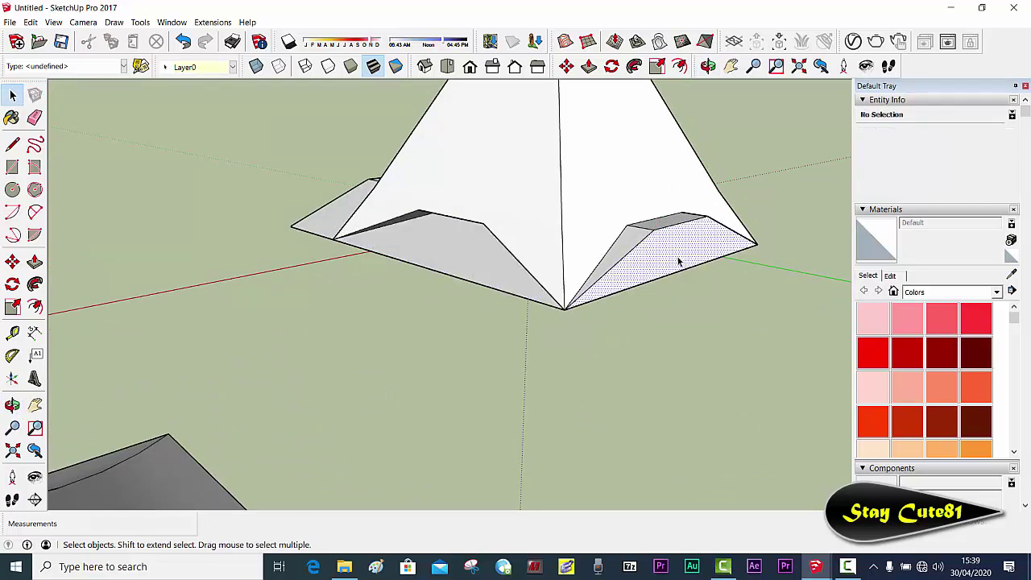
{"action": "mouse_move", "coordinate": [668, 230]}
{"action": "middle_mouse_down"}
{"action": "mouse_move", "coordinate": [720, 281]}
{"action": "mouse_move", "coordinate": [771, 286]}
{"action": "mouse_move", "coordinate": [702, 228]}
{"action": "mouse_move", "coordinate": [714, 191]}
{"action": "middle_mouse_up"}
{"action": "left_click", "coordinate": [668, 278]}
{"action": "left_click_drag", "start_coordinate": [684, 165], "coordinate": [666, 205]}
{"action": "key", "text": "Delete"}
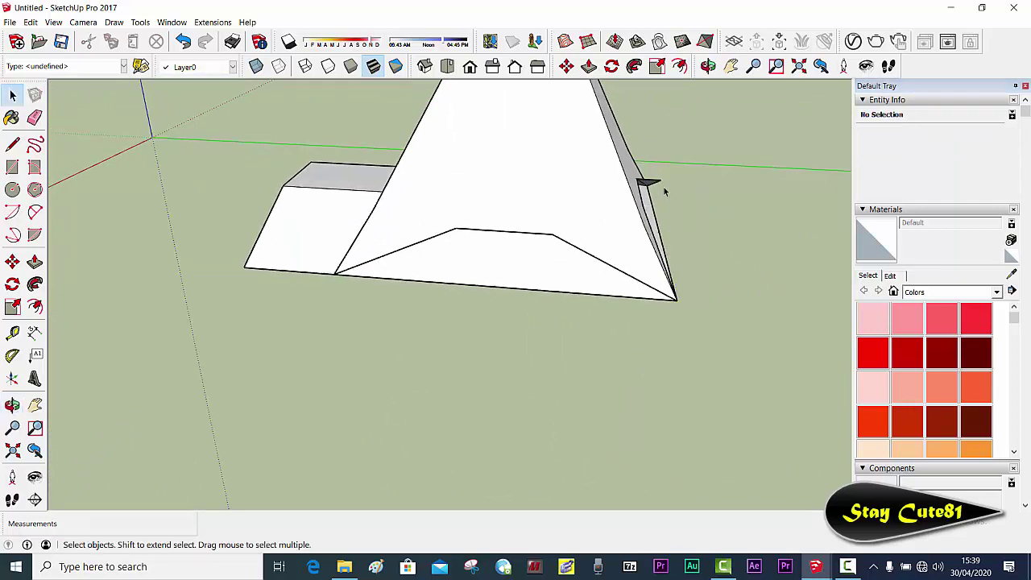
Step: Delete the dark inner and top faces left inside the notch
{"action": "middle_click_drag", "start_coordinate": [659, 176], "coordinate": [665, 176]}
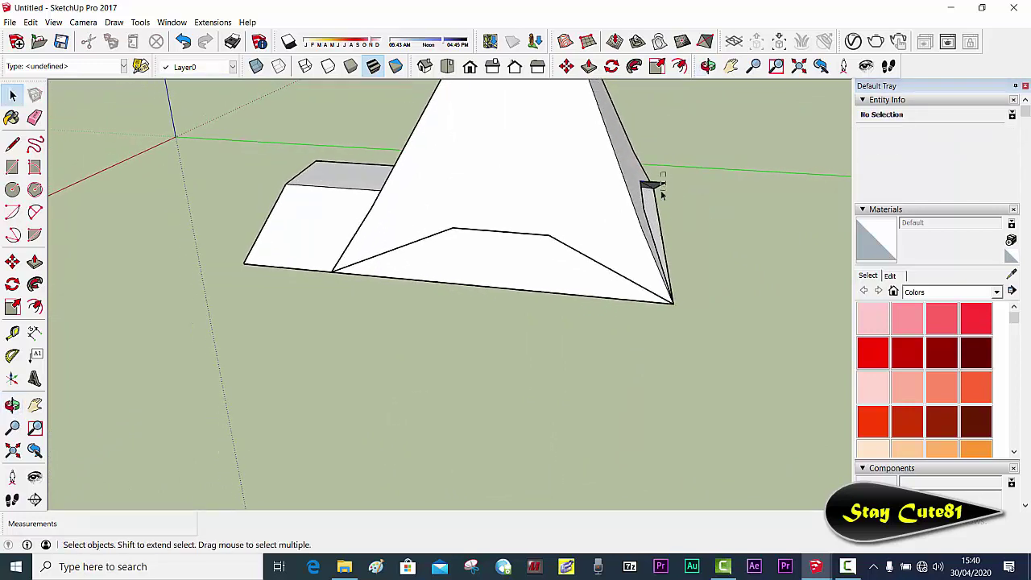
{"action": "mouse_move", "coordinate": [515, 252]}
{"action": "middle_mouse_down"}
{"action": "mouse_move", "coordinate": [509, 276]}
{"action": "mouse_move", "coordinate": [544, 210]}
{"action": "middle_mouse_up"}
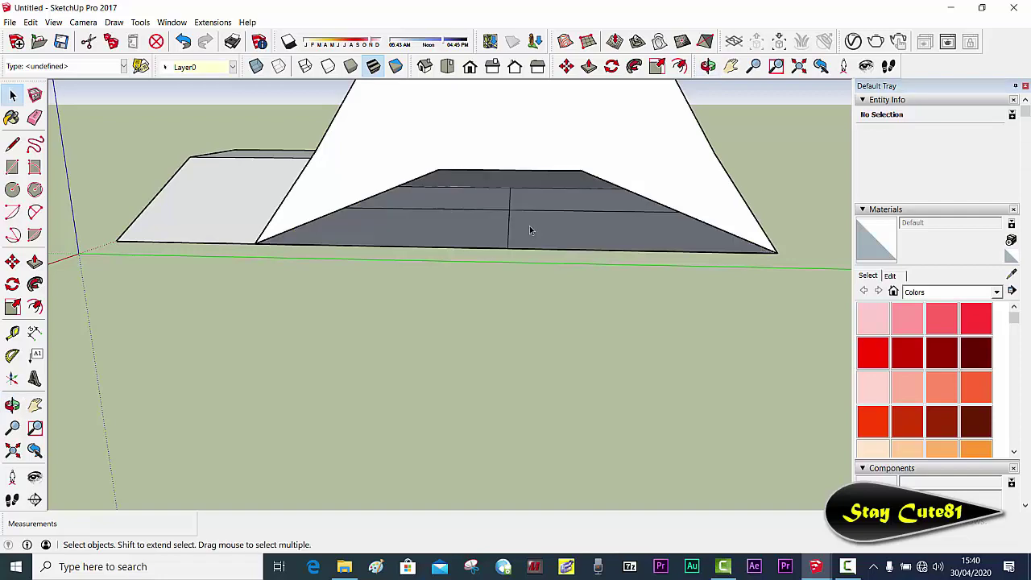
{"action": "left_click", "coordinate": [529, 232]}
{"action": "key", "text": "Delete"}
{"action": "left_click", "coordinate": [534, 207]}
{"action": "key", "text": "Delete"}
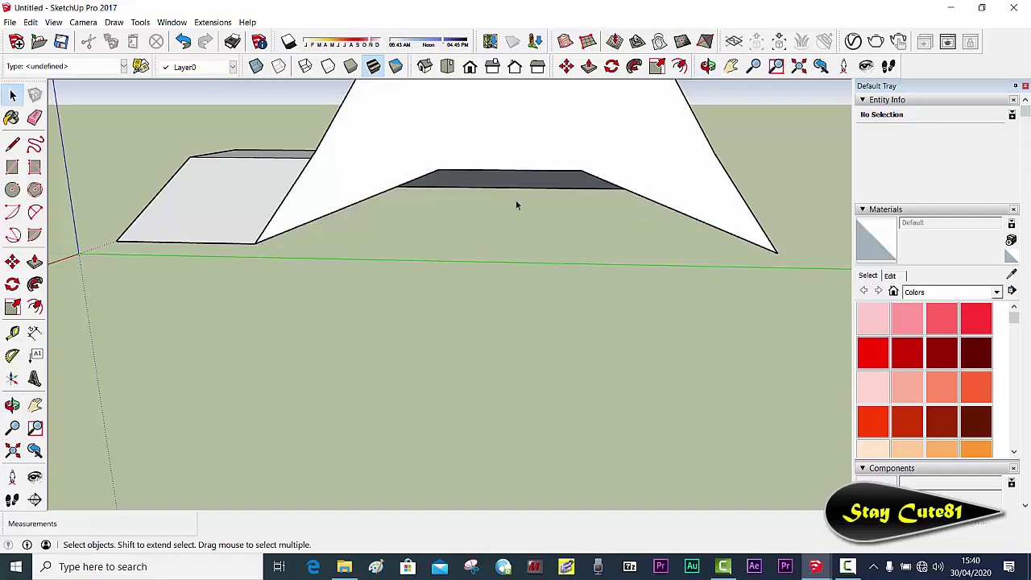
{"action": "middle_click_drag", "start_coordinate": [516, 199], "coordinate": [540, 188]}
{"action": "left_click", "coordinate": [540, 188]}
{"action": "key", "text": "Delete"}
Step: Delete the leftover grey box piece and remaining inner and underside notch faces
{"action": "mouse_move", "coordinate": [488, 231]}
{"action": "middle_mouse_down"}
{"action": "mouse_move", "coordinate": [534, 218]}
{"action": "mouse_move", "coordinate": [437, 265]}
{"action": "middle_mouse_up"}
{"action": "left_click", "coordinate": [242, 243]}
{"action": "key", "text": "Delete"}
{"action": "middle_click_drag", "start_coordinate": [241, 243], "coordinate": [453, 233]}
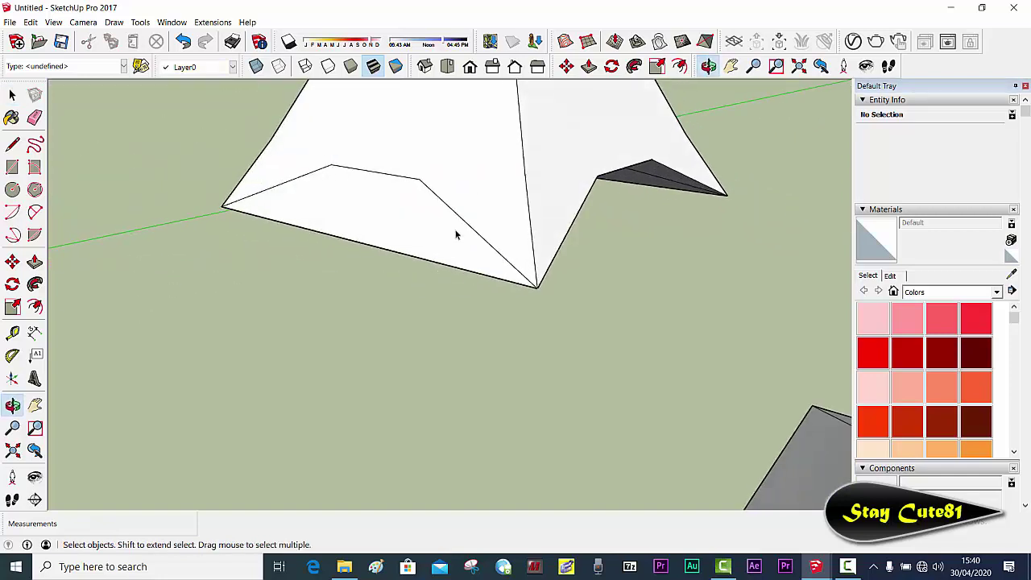
{"action": "left_click", "coordinate": [403, 224]}
{"action": "key", "text": "Delete"}
{"action": "mouse_move", "coordinate": [357, 295]}
{"action": "middle_mouse_down"}
{"action": "mouse_move", "coordinate": [481, 191]}
{"action": "mouse_move", "coordinate": [502, 192]}
{"action": "middle_mouse_up"}
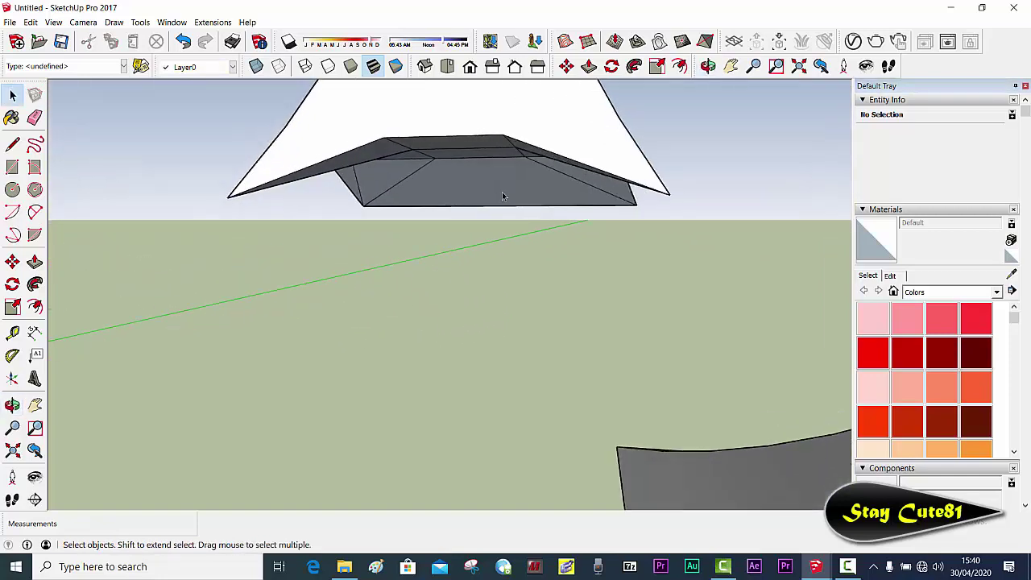
{"action": "left_click", "coordinate": [502, 191]}
{"action": "key", "text": "Delete"}
{"action": "mouse_move", "coordinate": [462, 260]}
{"action": "middle_mouse_down"}
{"action": "mouse_move", "coordinate": [598, 290]}
{"action": "mouse_move", "coordinate": [408, 273]}
{"action": "mouse_move", "coordinate": [322, 235]}
{"action": "mouse_move", "coordinate": [231, 237]}
{"action": "mouse_move", "coordinate": [186, 215]}
{"action": "middle_mouse_up"}
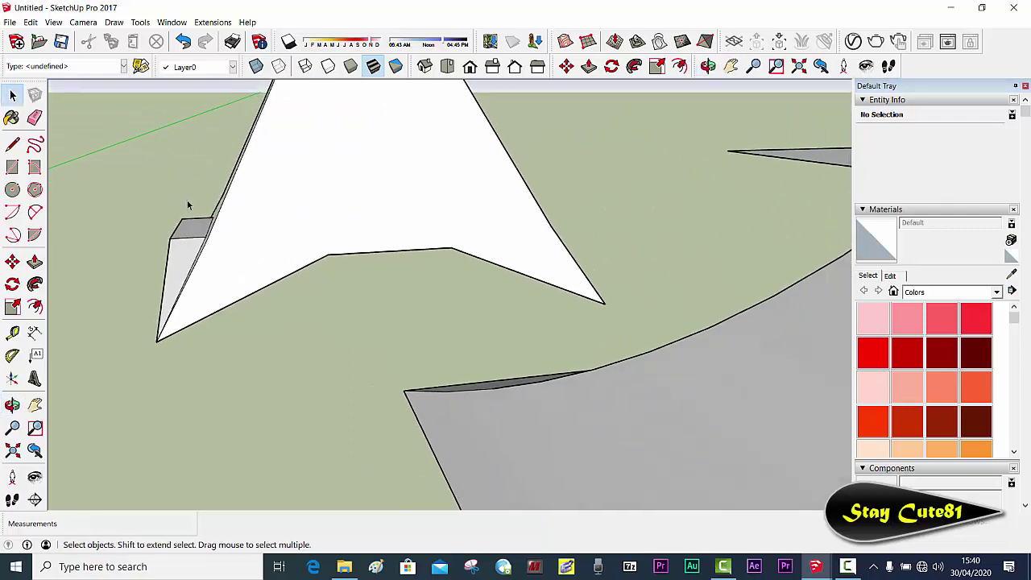
{"action": "mouse_move", "coordinate": [156, 268]}
{"action": "middle_mouse_down"}
{"action": "mouse_move", "coordinate": [318, 279]}
{"action": "mouse_move", "coordinate": [617, 272]}
{"action": "mouse_move", "coordinate": [613, 302]}
{"action": "mouse_move", "coordinate": [595, 286]}
{"action": "middle_mouse_up"}
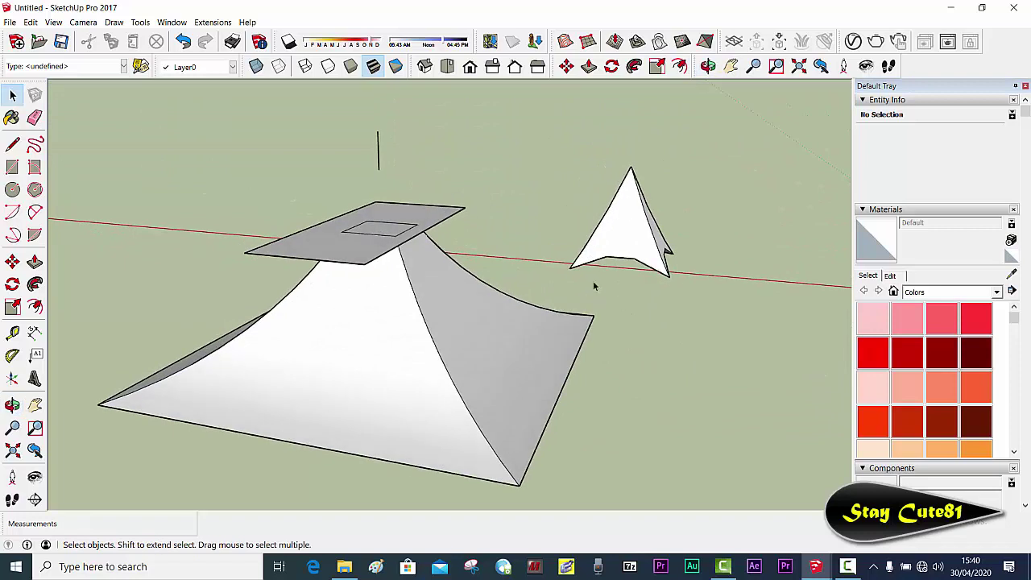
Step: Box-select the whole pyramid cap and make it a group
{"action": "middle_click_drag", "start_coordinate": [600, 160], "coordinate": [581, 146]}
{"action": "left_click_drag", "start_coordinate": [579, 138], "coordinate": [702, 281]}
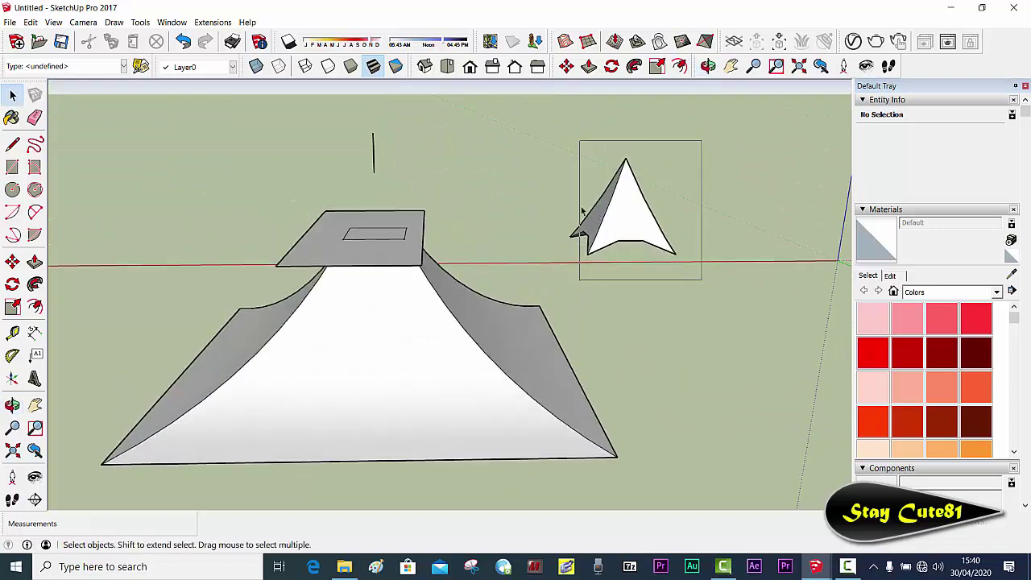
{"action": "left_click_drag", "start_coordinate": [542, 123], "coordinate": [739, 282]}
{"action": "right_click", "coordinate": [618, 218]}
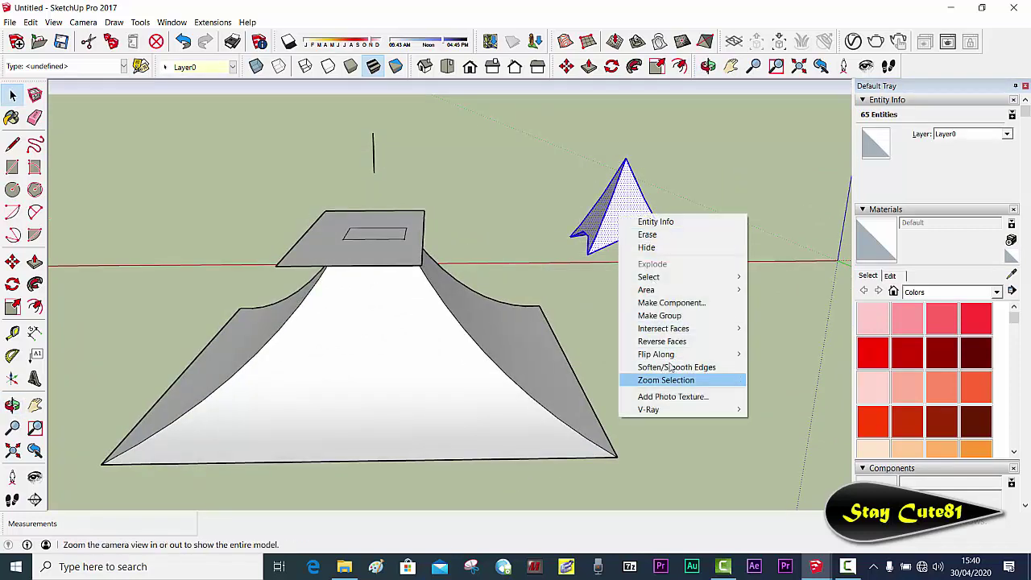
{"action": "left_click", "coordinate": [659, 315]}
Step: Move the pyramid group onto the platform top, then back beside the tent
{"action": "key", "text": "m"}
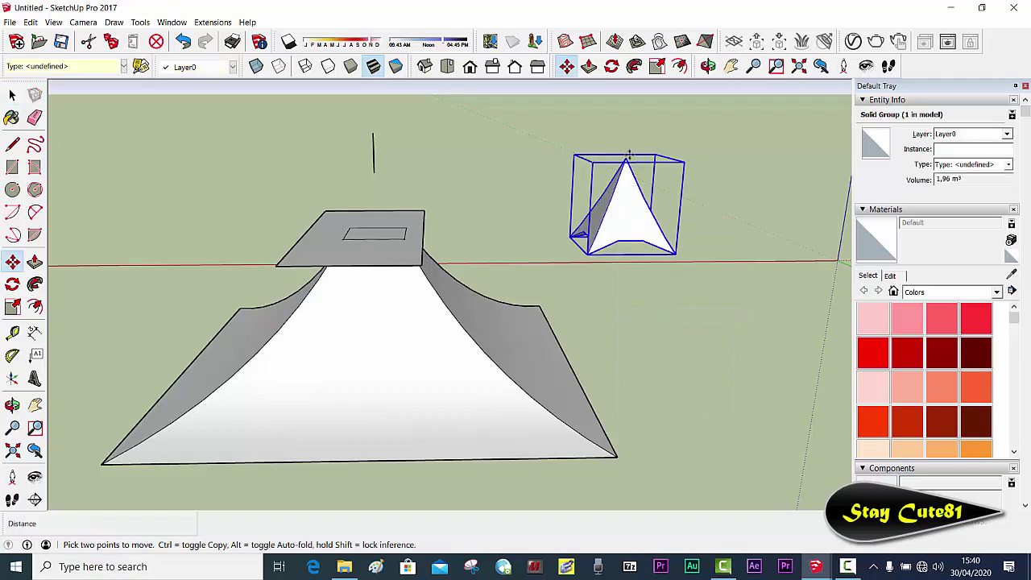
{"action": "left_click", "coordinate": [626, 158]}
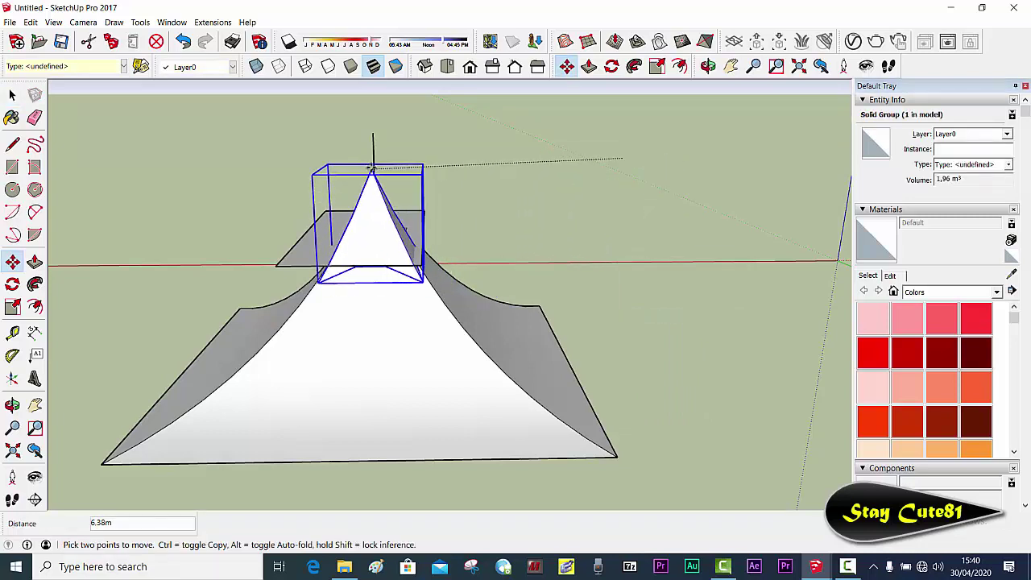
{"action": "left_click", "coordinate": [373, 169]}
{"action": "mouse_move", "coordinate": [373, 169]}
{"action": "middle_mouse_down"}
{"action": "mouse_move", "coordinate": [363, 232]}
{"action": "mouse_move", "coordinate": [380, 185]}
{"action": "middle_mouse_up"}
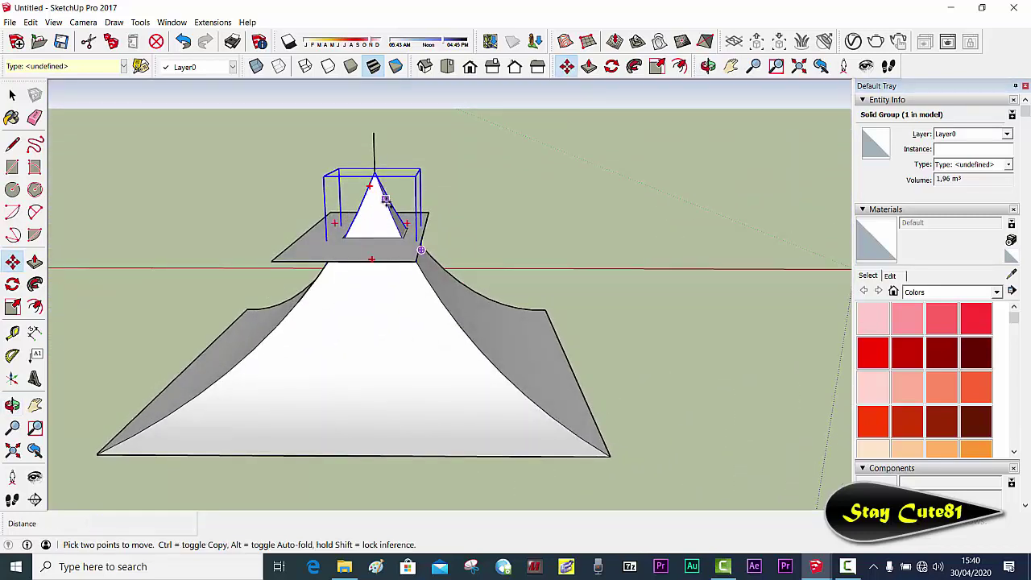
{"action": "left_click", "coordinate": [386, 199]}
{"action": "left_click", "coordinate": [543, 225]}
{"action": "key", "text": "space"}
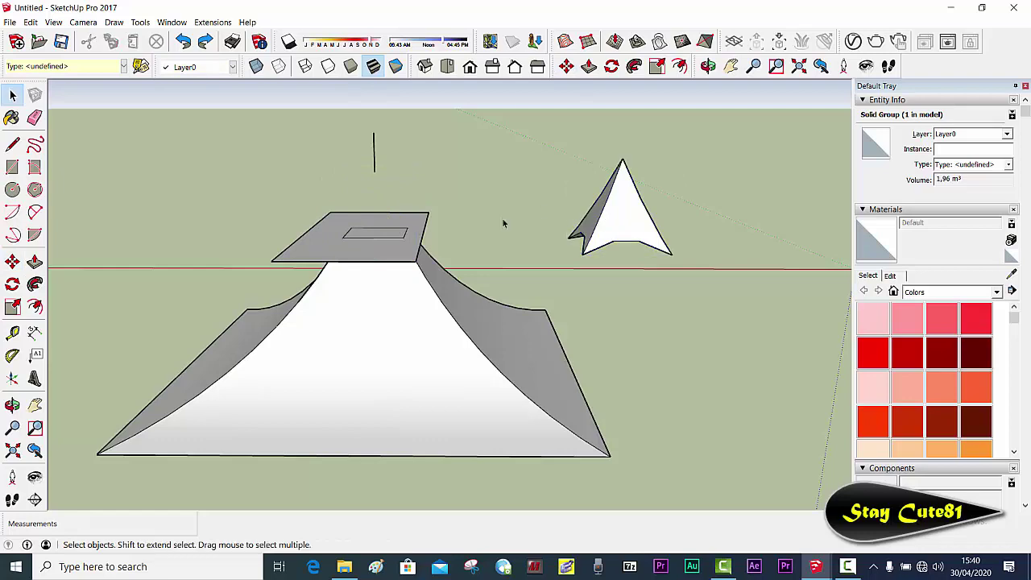
{"action": "middle_click_drag", "start_coordinate": [521, 265], "coordinate": [562, 208]}
{"action": "middle_click_drag", "start_coordinate": [339, 265], "coordinate": [460, 280]}
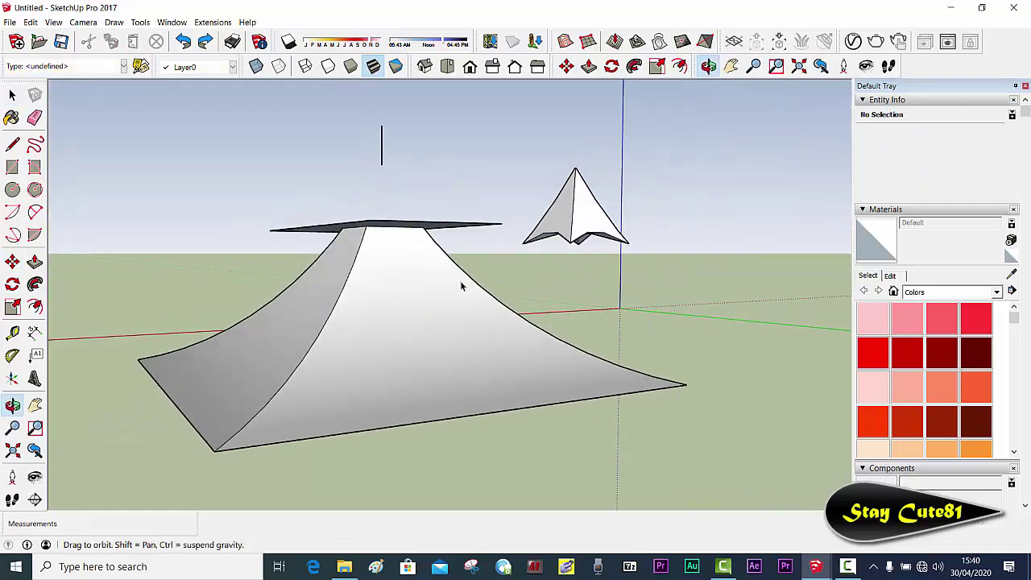
{"action": "scroll", "coordinate": [376, 247], "scroll_direction": "up", "scroll_amount": 2}
{"action": "scroll", "coordinate": [376, 248], "scroll_direction": "up", "scroll_amount": 3}
{"action": "mouse_move", "coordinate": [362, 253]}
{"action": "middle_mouse_down"}
{"action": "mouse_move", "coordinate": [518, 272]}
{"action": "mouse_move", "coordinate": [504, 247]}
{"action": "mouse_move", "coordinate": [443, 233]}
{"action": "middle_mouse_up"}
{"action": "scroll", "coordinate": [339, 223], "scroll_direction": "up", "scroll_amount": 2}
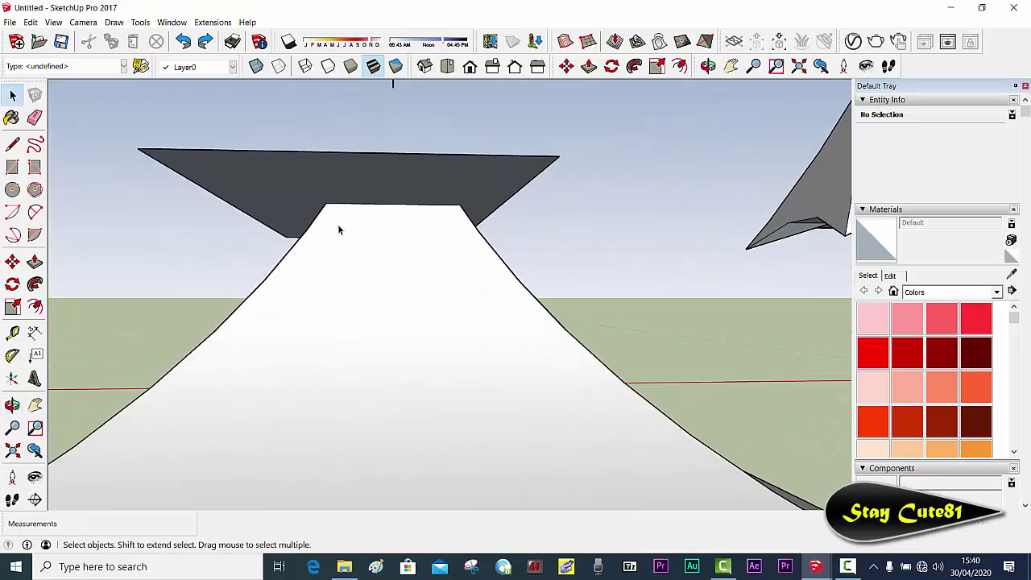
{"action": "mouse_move", "coordinate": [338, 223]}
{"action": "middle_mouse_down"}
{"action": "mouse_move", "coordinate": [362, 234]}
{"action": "mouse_move", "coordinate": [399, 217]}
{"action": "middle_mouse_up"}
{"action": "middle_click_drag", "start_coordinate": [437, 246], "coordinate": [399, 250]}
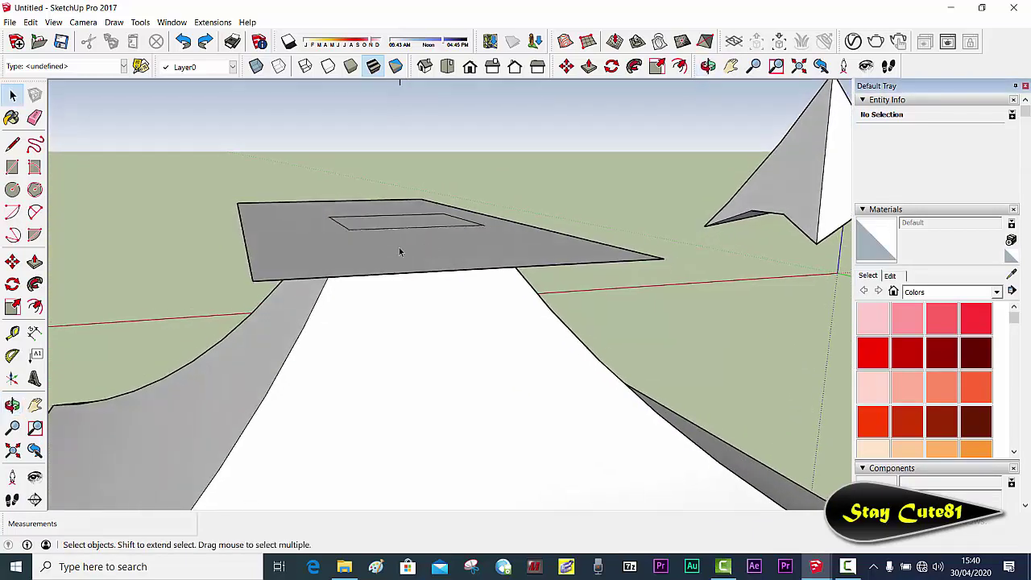
{"action": "scroll", "coordinate": [431, 289], "scroll_direction": "down", "scroll_amount": 2}
{"action": "middle_click_drag", "start_coordinate": [428, 293], "coordinate": [377, 236]}
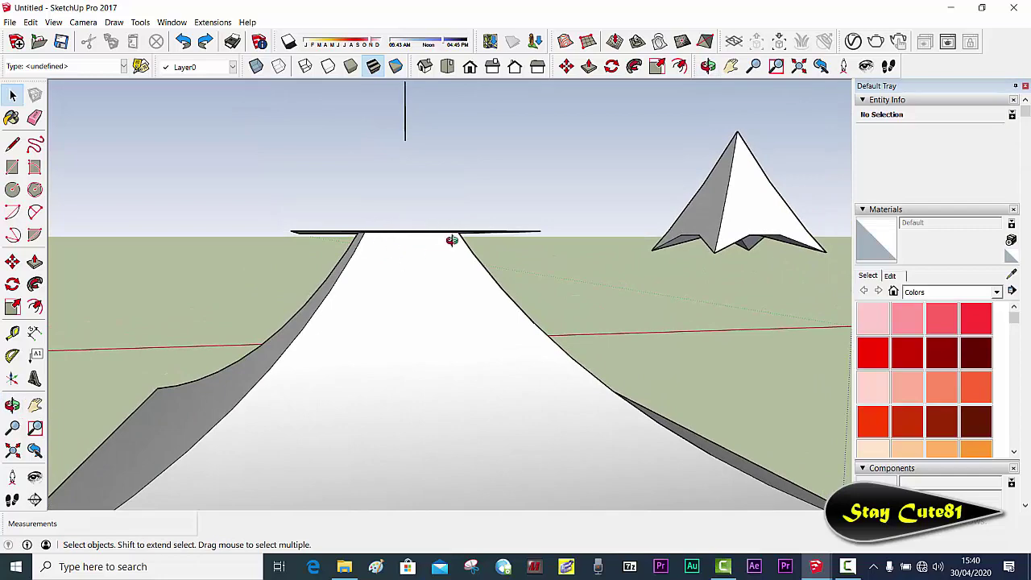
{"action": "middle_click_drag", "start_coordinate": [452, 241], "coordinate": [537, 290]}
{"action": "mouse_move", "coordinate": [470, 259]}
{"action": "middle_mouse_down"}
{"action": "mouse_move", "coordinate": [392, 253]}
{"action": "mouse_move", "coordinate": [455, 240]}
{"action": "mouse_move", "coordinate": [444, 330]}
{"action": "mouse_move", "coordinate": [422, 307]}
{"action": "mouse_move", "coordinate": [413, 205]}
{"action": "middle_mouse_up"}
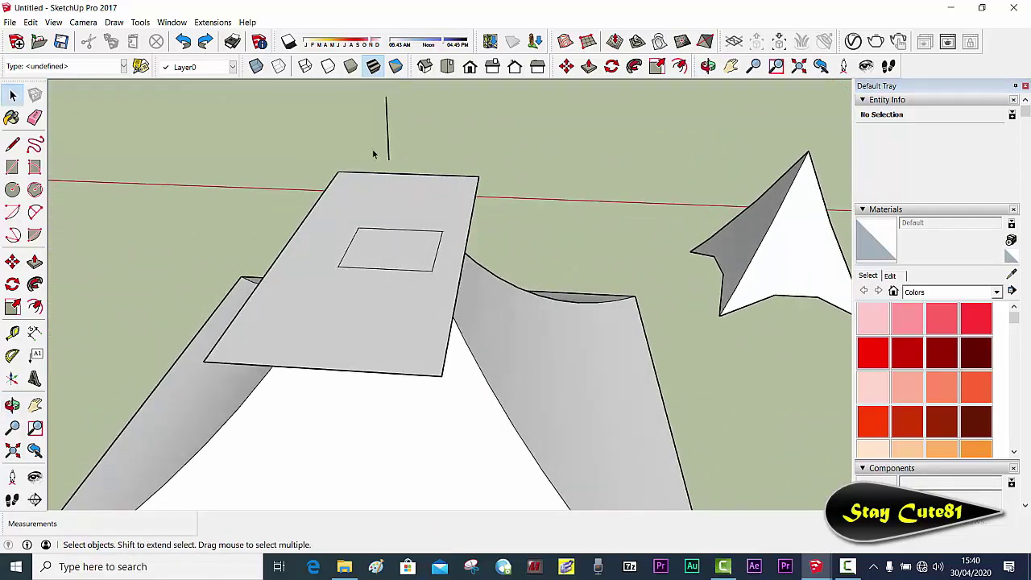
Step: Delete the flat slab from the tent top and the stray edge across the roof
{"action": "double_click", "coordinate": [322, 204]}
{"action": "key", "text": "Delete"}
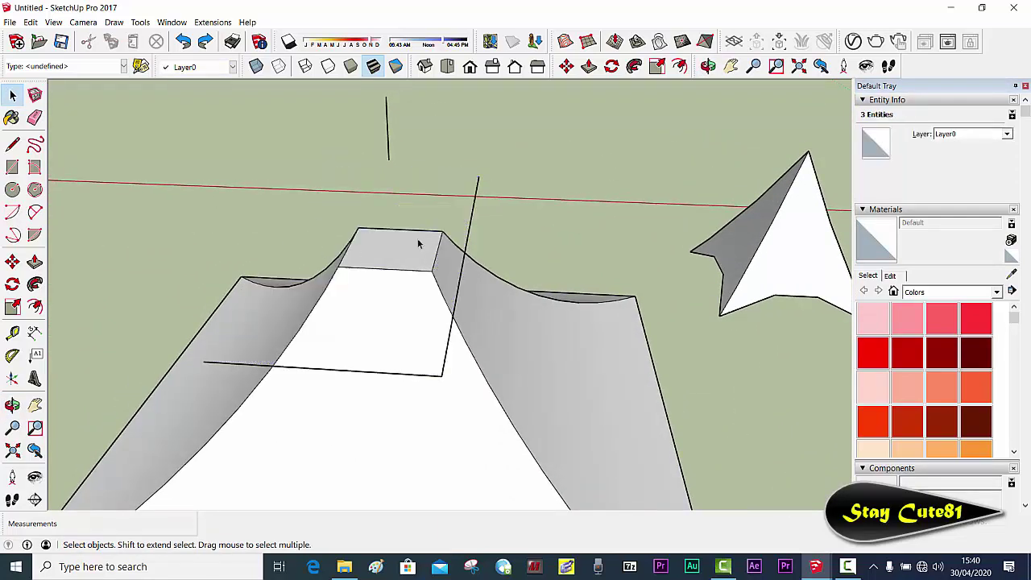
{"action": "key", "text": "Delete"}
{"action": "middle_click_drag", "start_coordinate": [451, 219], "coordinate": [486, 338]}
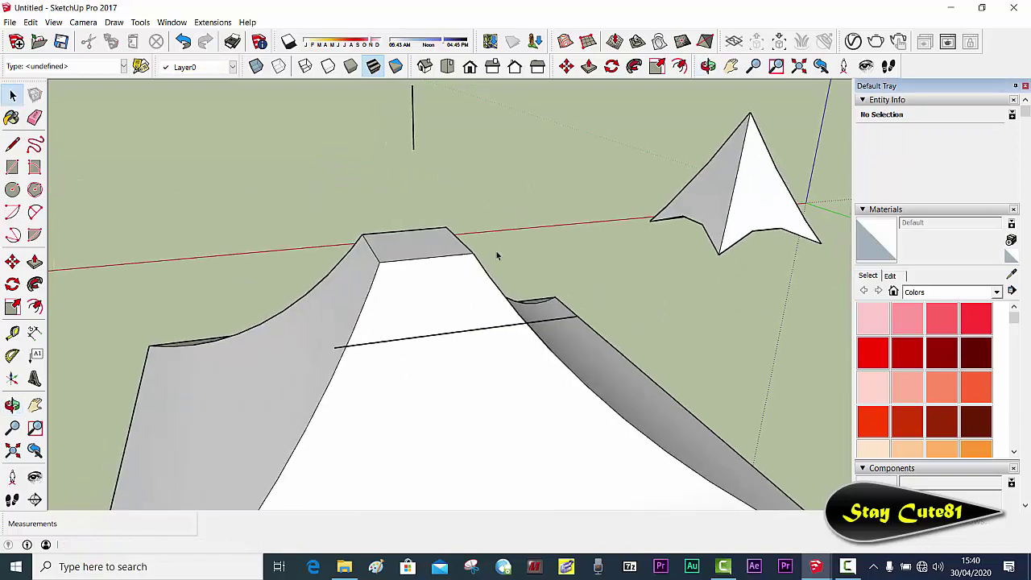
{"action": "left_click", "coordinate": [500, 329]}
{"action": "key", "text": "Delete"}
{"action": "mouse_move", "coordinate": [520, 253]}
{"action": "middle_mouse_down"}
{"action": "mouse_move", "coordinate": [555, 253]}
{"action": "mouse_move", "coordinate": [515, 249]}
{"action": "middle_mouse_up"}
Step: Draw a short line descending the roof from its top edge
{"action": "key", "text": "l"}
{"action": "left_click", "coordinate": [451, 260]}
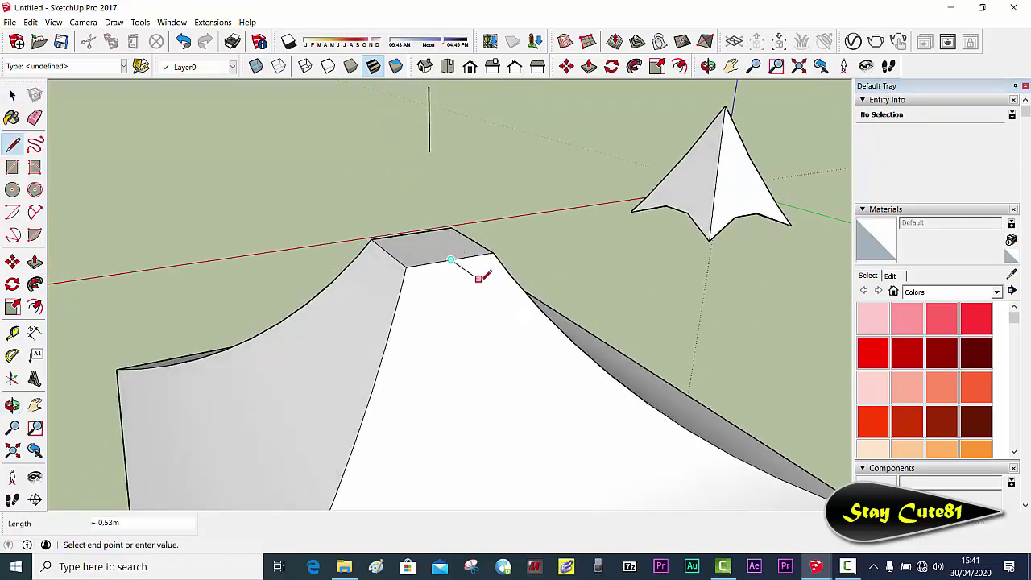
{"action": "left_click", "coordinate": [494, 288]}
{"action": "middle_click_drag", "start_coordinate": [494, 287], "coordinate": [428, 261]}
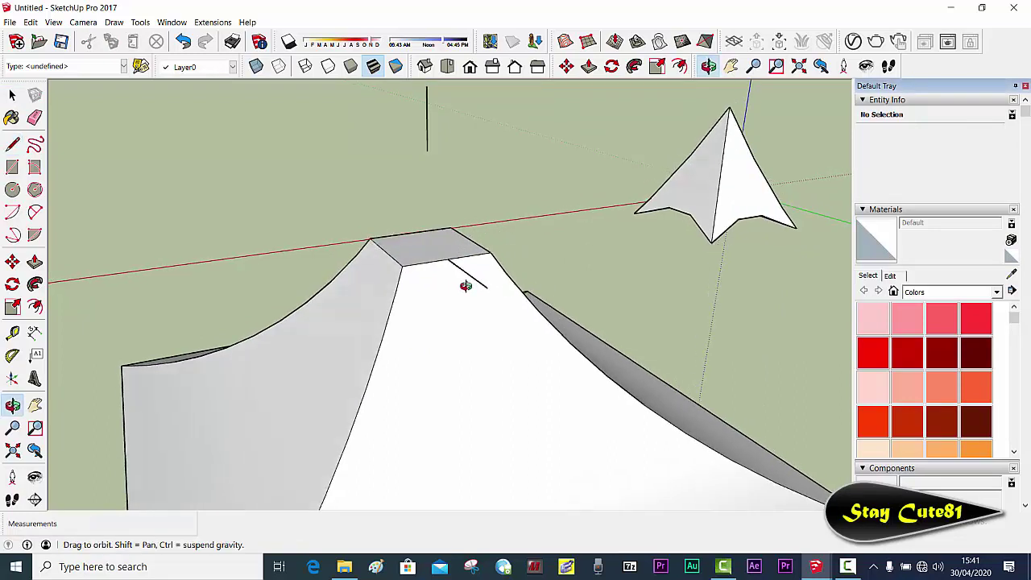
{"action": "key", "text": "space"}
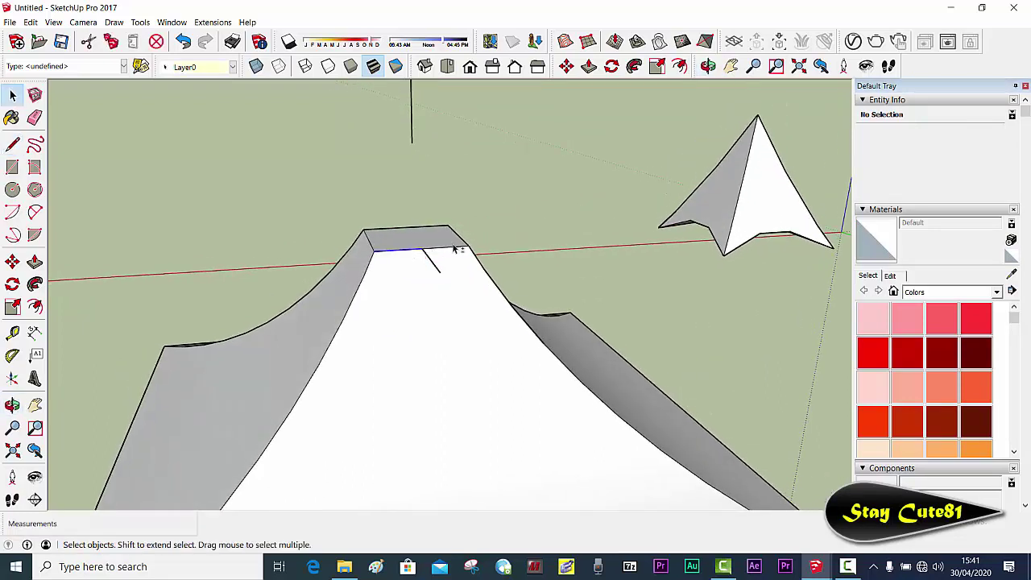
Step: Copy the roof's full top edge with Move+Ctrl, placing it beside the roof top
{"action": "left_click", "coordinate": [456, 249]}
{"action": "left_click", "coordinate": [456, 250], "text": "shift"}
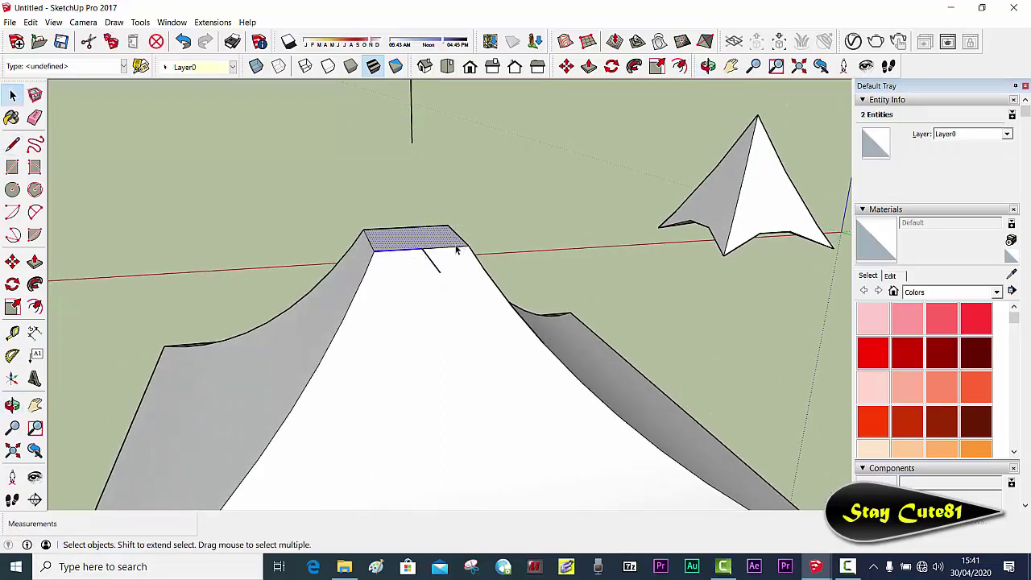
{"action": "left_click", "coordinate": [413, 252]}
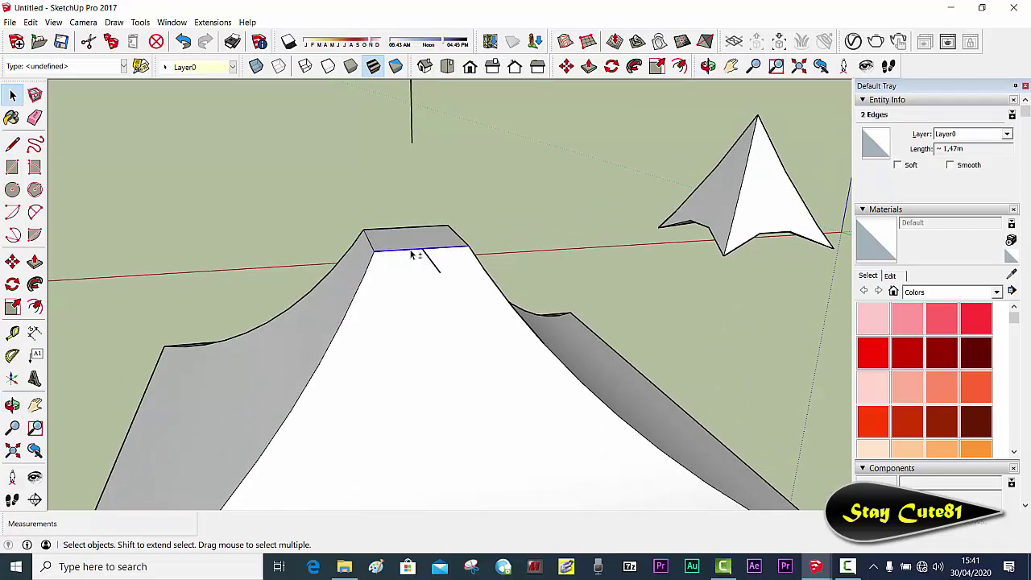
{"action": "key", "text": "m"}
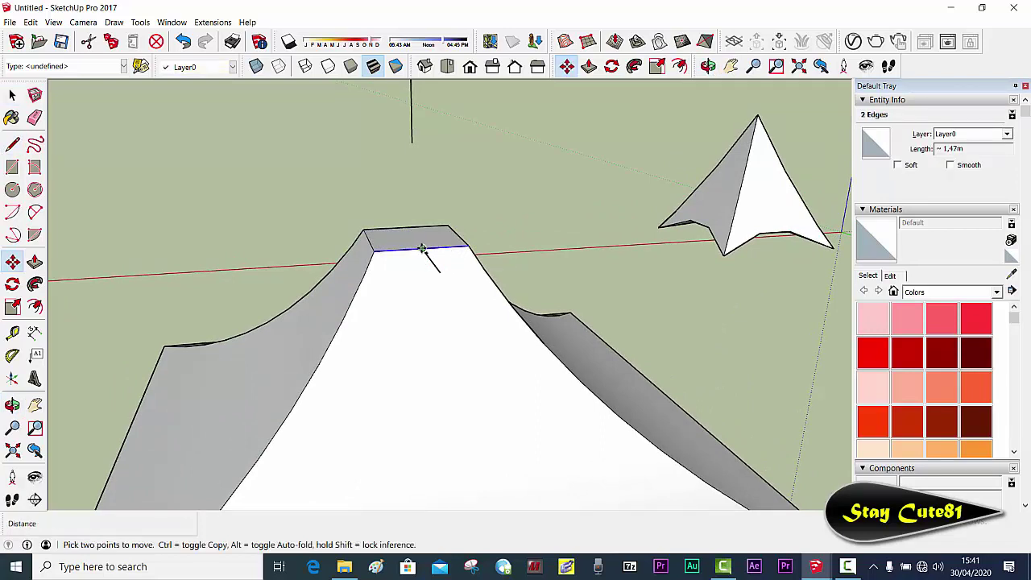
{"action": "key", "text": "ctrl"}
{"action": "left_click", "coordinate": [422, 249]}
{"action": "left_click", "coordinate": [440, 271]}
{"action": "key", "text": "space"}
{"action": "middle_click_drag", "start_coordinate": [440, 271], "coordinate": [282, 218]}
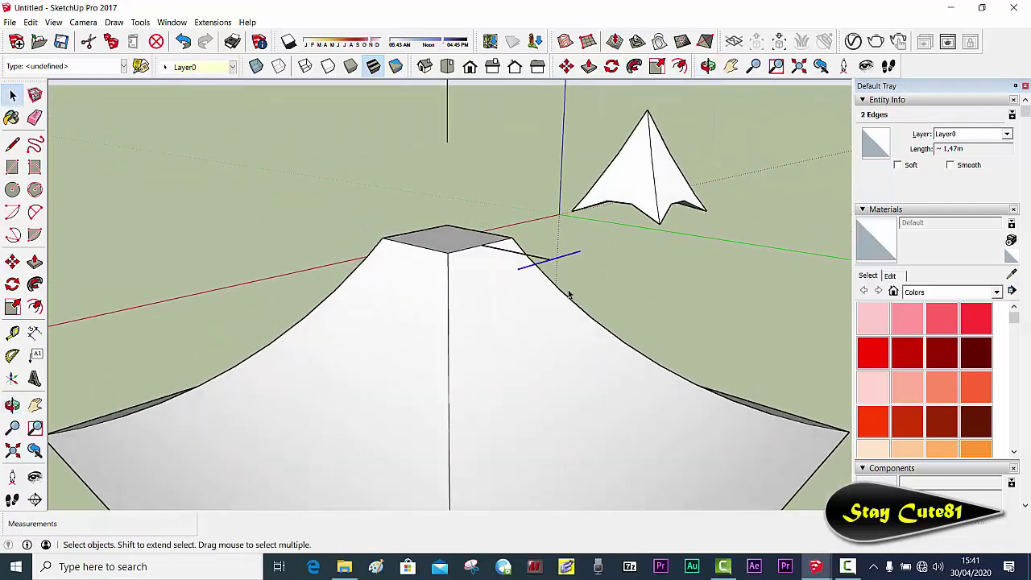
Step: Draw a vertical guide line from the copied edge's endpoint
{"action": "key", "text": "l"}
{"action": "scroll", "coordinate": [556, 242], "scroll_direction": "up", "scroll_amount": 2}
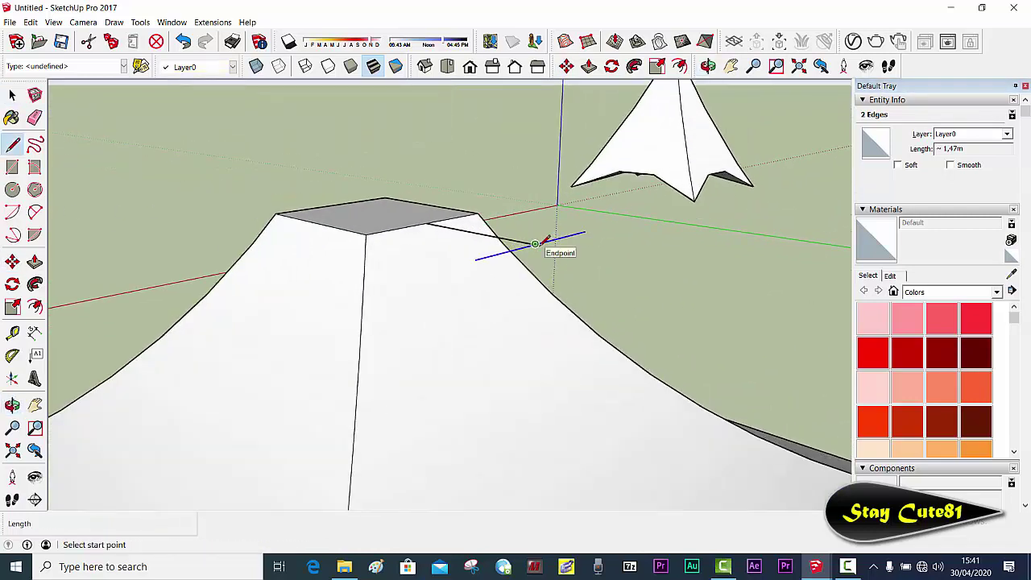
{"action": "left_click", "coordinate": [536, 245]}
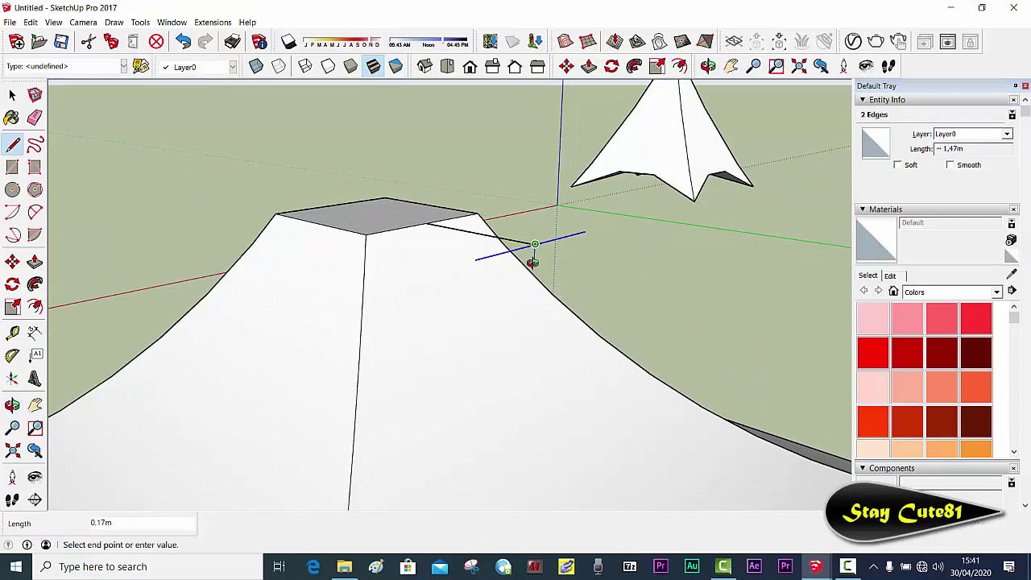
{"action": "mouse_move", "coordinate": [534, 260]}
{"action": "middle_mouse_down"}
{"action": "mouse_move", "coordinate": [627, 249]}
{"action": "mouse_move", "coordinate": [610, 277]}
{"action": "mouse_move", "coordinate": [539, 253]}
{"action": "middle_mouse_up"}
{"action": "key", "text": "space"}
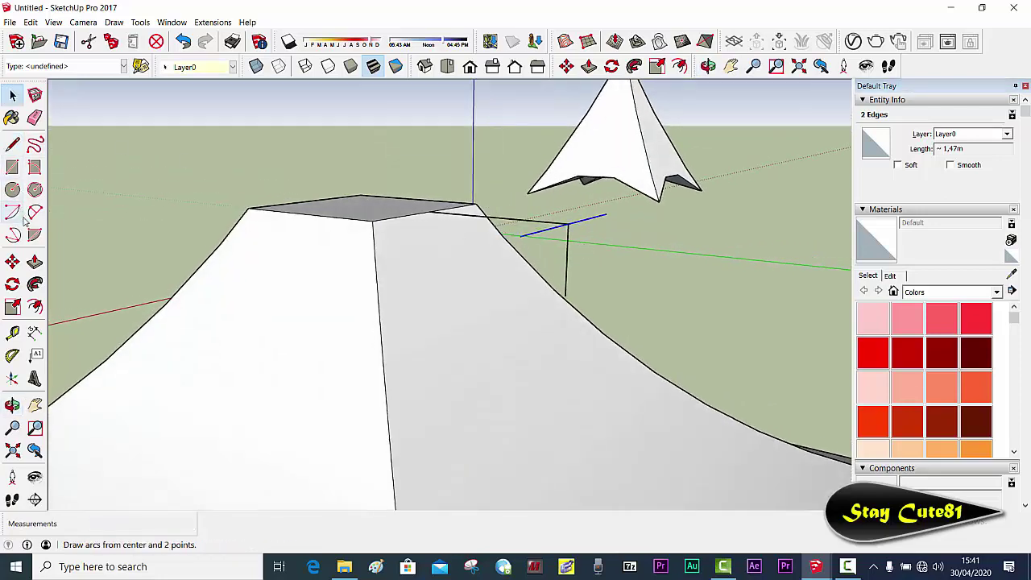
Step: Draw a 2-point arc from the guide's end to the roof edge, bulging to the guide
{"action": "left_click", "coordinate": [36, 215]}
{"action": "middle_click_drag", "start_coordinate": [528, 234], "coordinate": [463, 240]}
{"action": "left_click", "coordinate": [443, 243]}
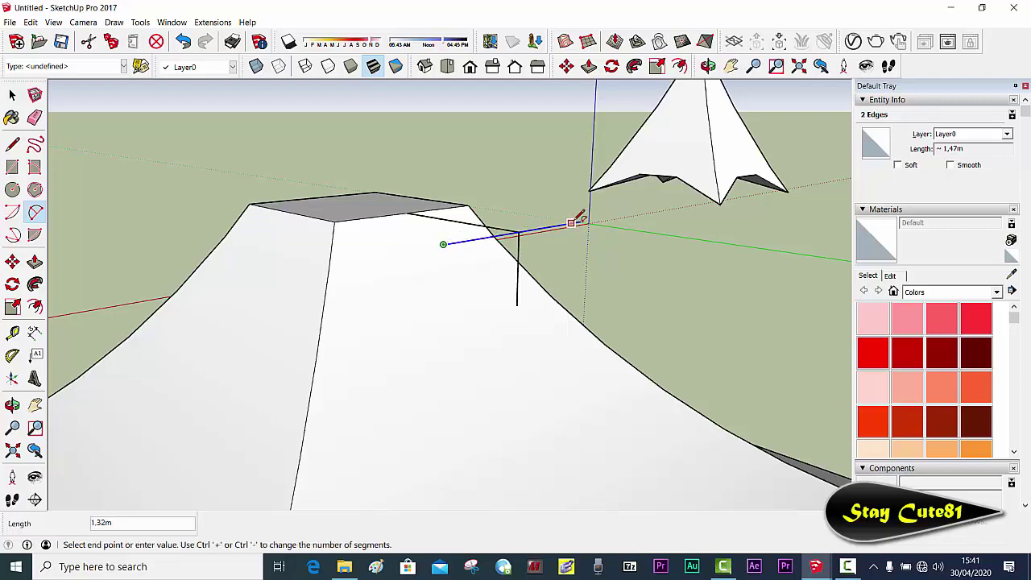
{"action": "left_click", "coordinate": [581, 220]}
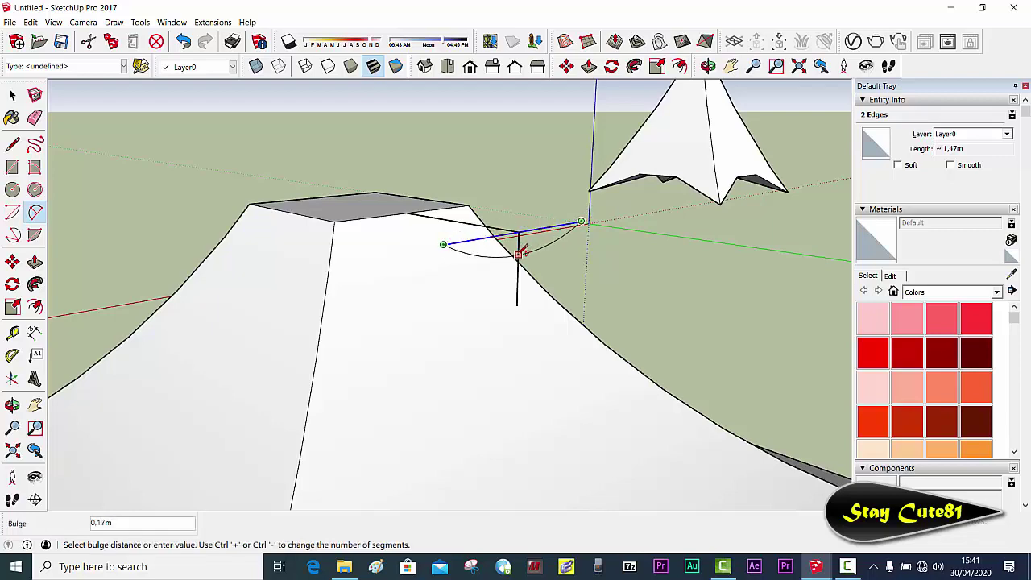
{"action": "mouse_move", "coordinate": [525, 244]}
{"action": "middle_mouse_down"}
{"action": "mouse_move", "coordinate": [362, 259]}
{"action": "mouse_move", "coordinate": [370, 244]}
{"action": "middle_mouse_up"}
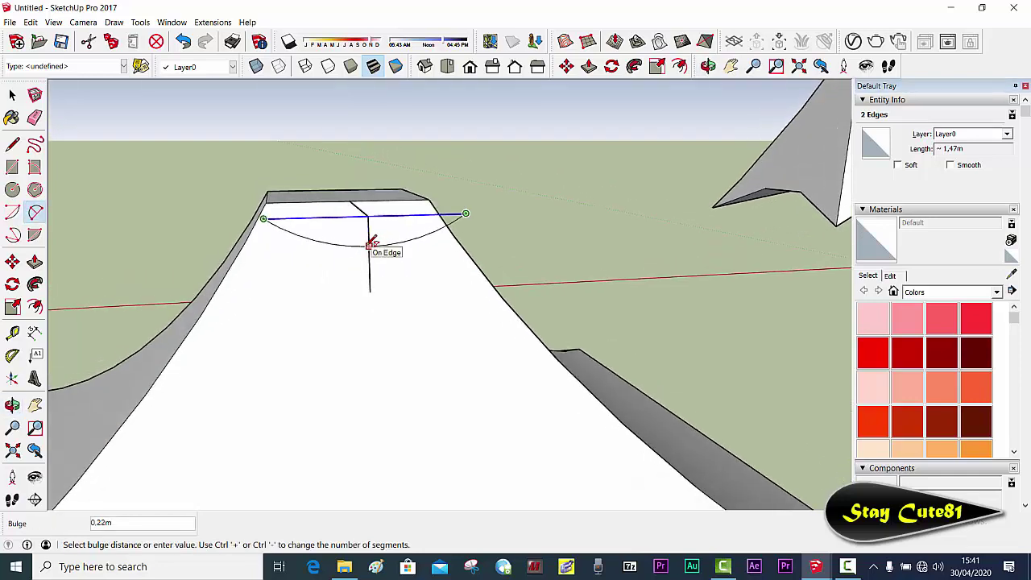
{"action": "left_click", "coordinate": [370, 244]}
{"action": "mouse_move", "coordinate": [417, 156]}
{"action": "middle_mouse_down"}
{"action": "mouse_move", "coordinate": [603, 198]}
{"action": "mouse_move", "coordinate": [614, 217]}
{"action": "mouse_move", "coordinate": [610, 242]}
{"action": "mouse_move", "coordinate": [587, 253]}
{"action": "middle_mouse_up"}
{"action": "key", "text": "space"}
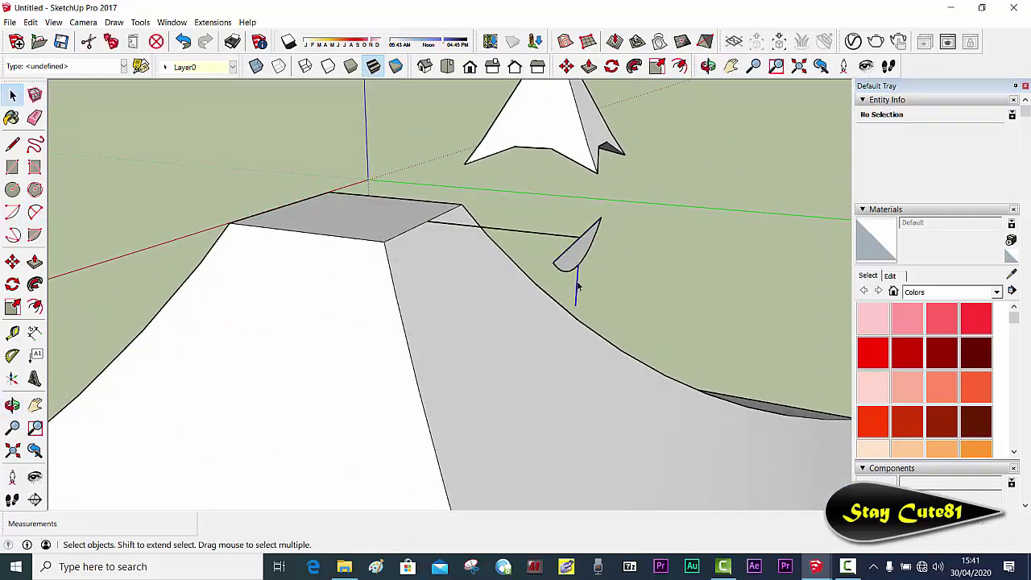
Step: Delete the vertical guide and push/pull the arc profile 2.50 m along the top
{"action": "key", "text": "Delete"}
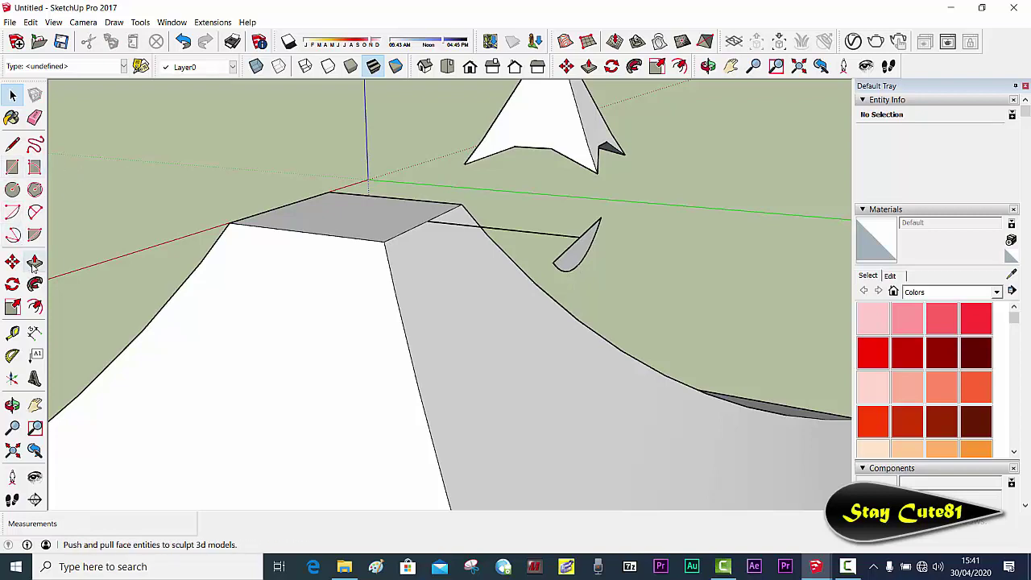
{"action": "left_click", "coordinate": [35, 261]}
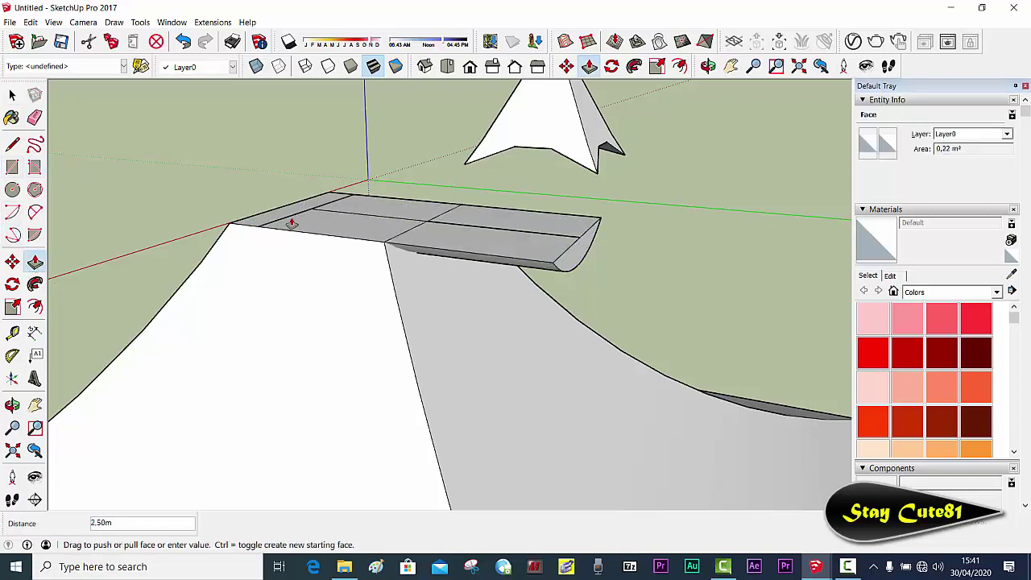
{"action": "left_click_drag", "start_coordinate": [571, 257], "coordinate": [241, 213]}
{"action": "mouse_move", "coordinate": [276, 208]}
{"action": "middle_mouse_down"}
{"action": "mouse_move", "coordinate": [571, 263]}
{"action": "mouse_move", "coordinate": [596, 254]}
{"action": "middle_mouse_up"}
Step: Select the slab's right section and start a copy, then cancel it
{"action": "key", "text": "space"}
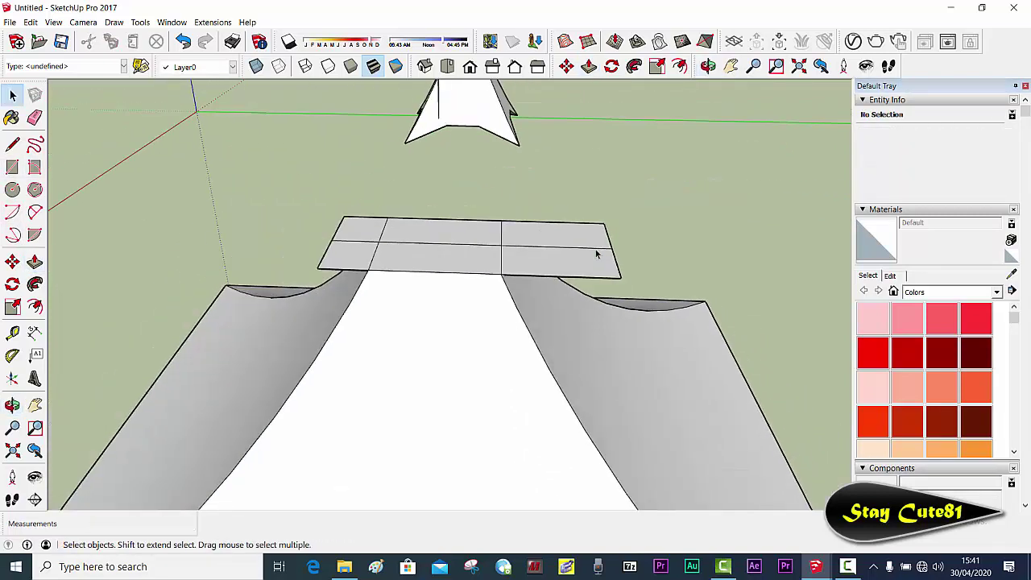
{"action": "left_click_drag", "start_coordinate": [601, 275], "coordinate": [595, 282]}
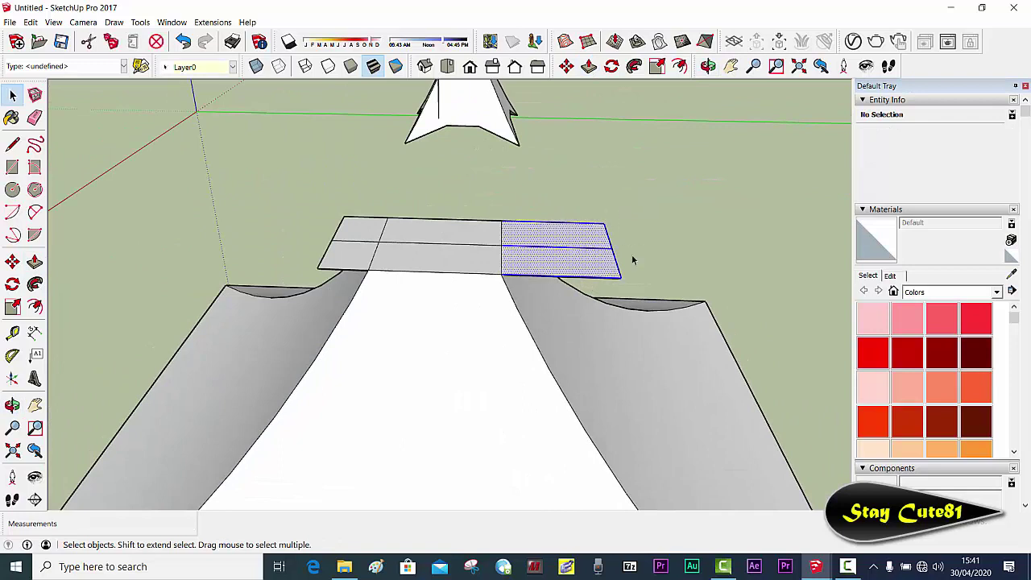
{"action": "middle_click_drag", "start_coordinate": [628, 202], "coordinate": [540, 157]}
{"action": "key", "text": "m"}
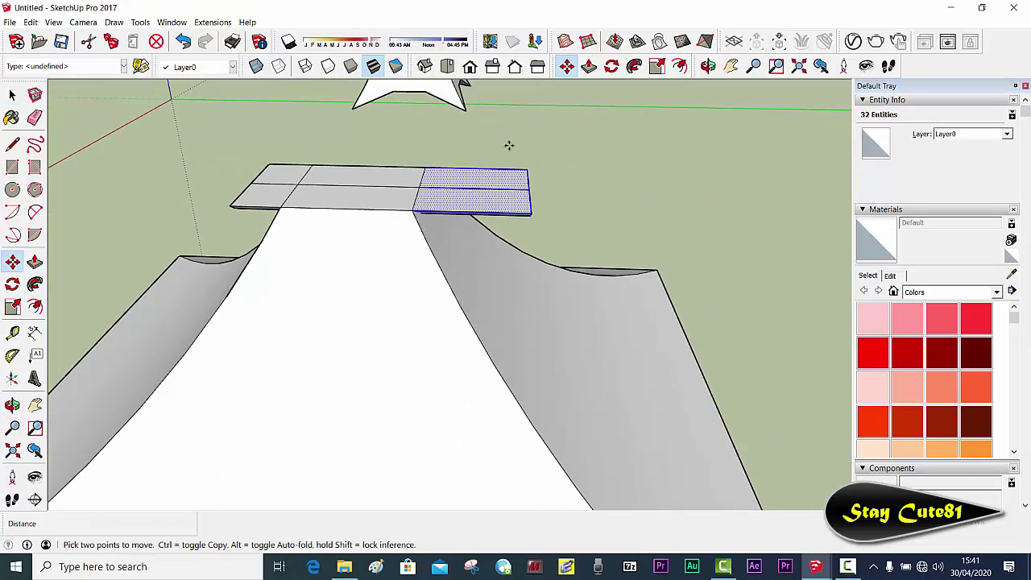
{"action": "key", "text": "ctrl"}
{"action": "left_click", "coordinate": [475, 141]}
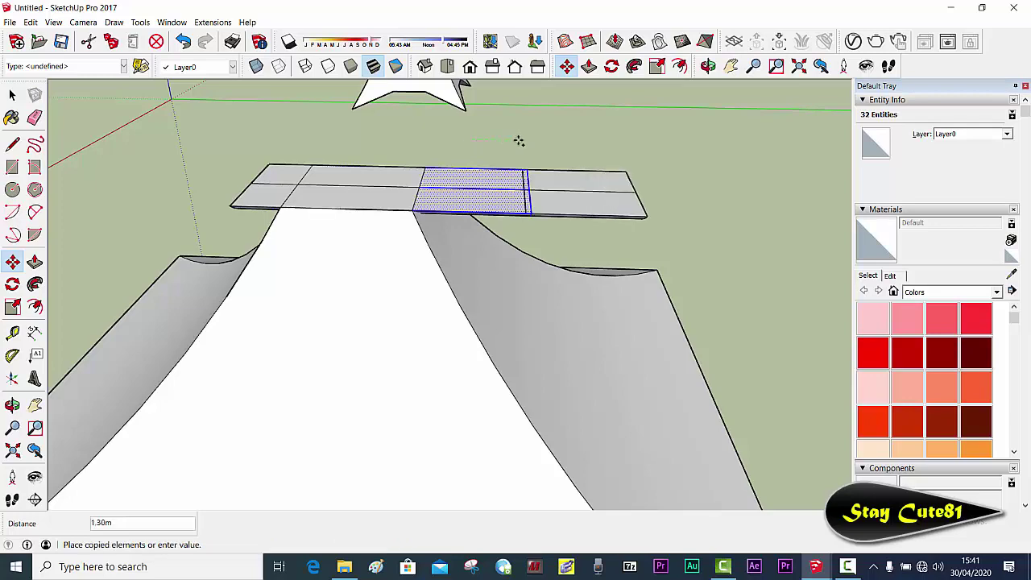
{"action": "key", "text": "Escape"}
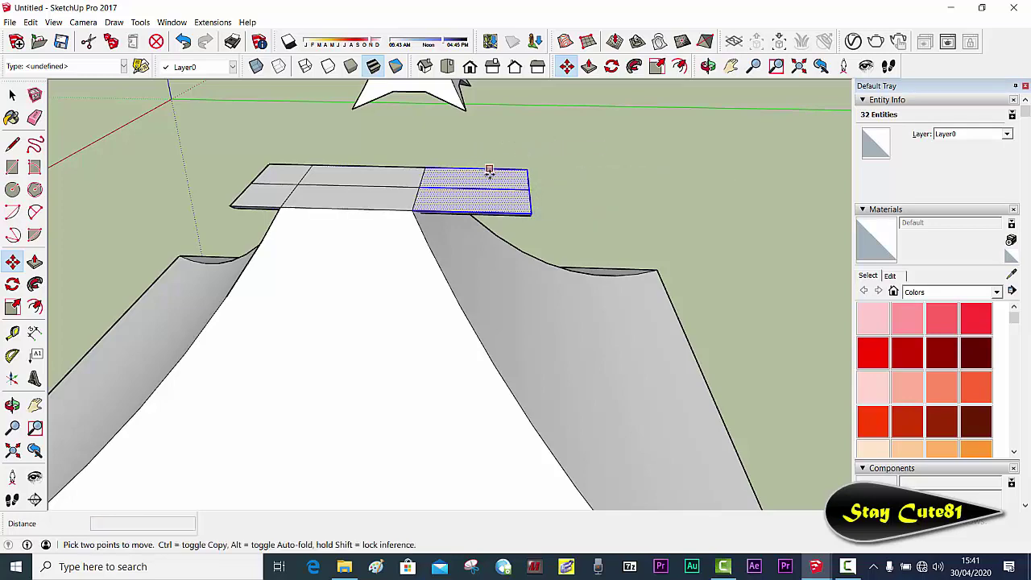
Step: Retry copying the section, cancel again and clear the selection
{"action": "middle_click_drag", "start_coordinate": [491, 208], "coordinate": [491, 148]}
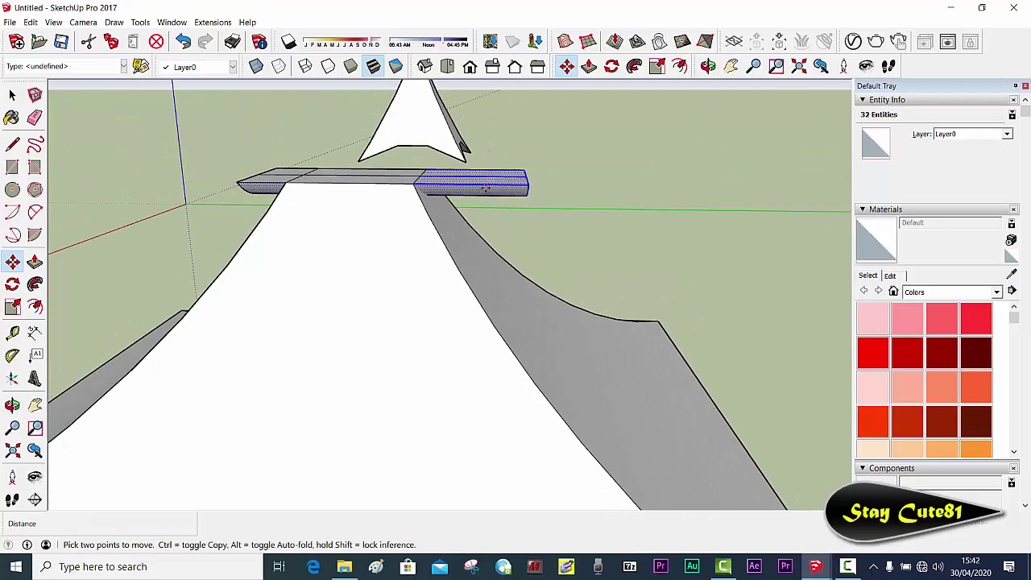
{"action": "key", "text": "ctrl"}
{"action": "left_click", "coordinate": [484, 185]}
{"action": "scroll", "coordinate": [701, 187], "scroll_direction": "down", "scroll_amount": 1}
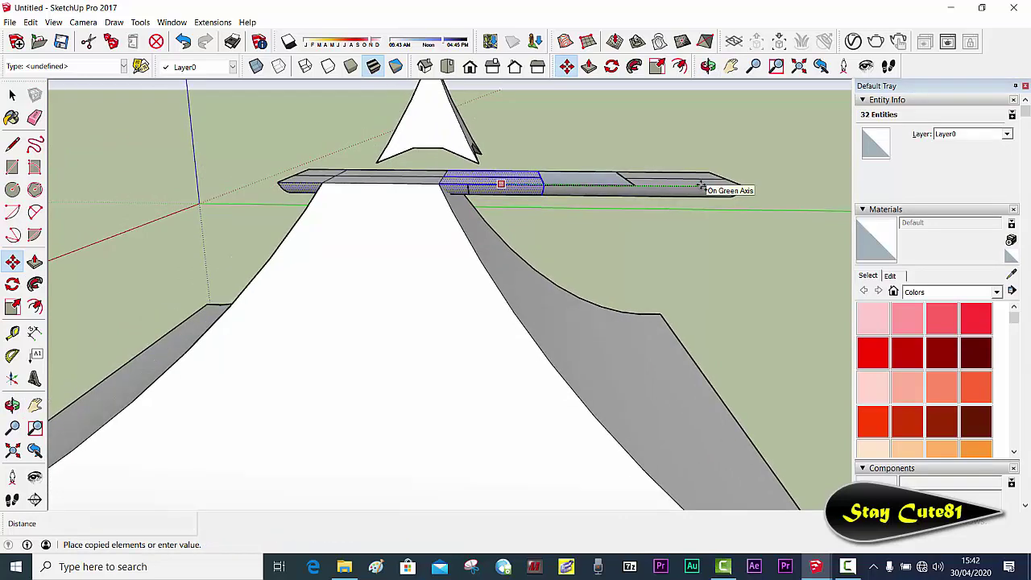
{"action": "middle_click_drag", "start_coordinate": [701, 186], "coordinate": [669, 241]}
{"action": "key", "text": "space"}
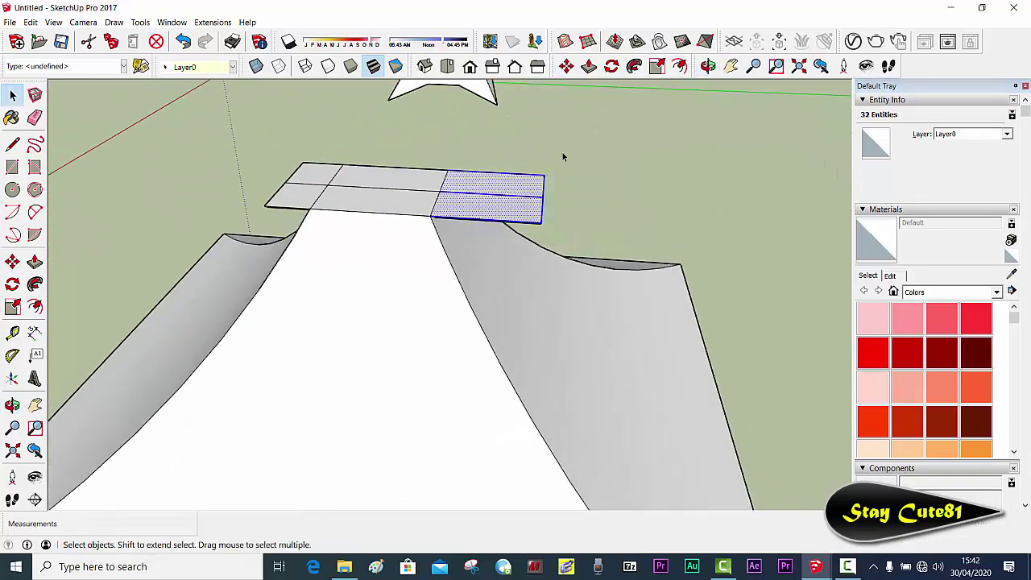
{"action": "left_click_drag", "start_coordinate": [586, 176], "coordinate": [580, 168]}
{"action": "middle_click_drag", "start_coordinate": [580, 169], "coordinate": [565, 155]}
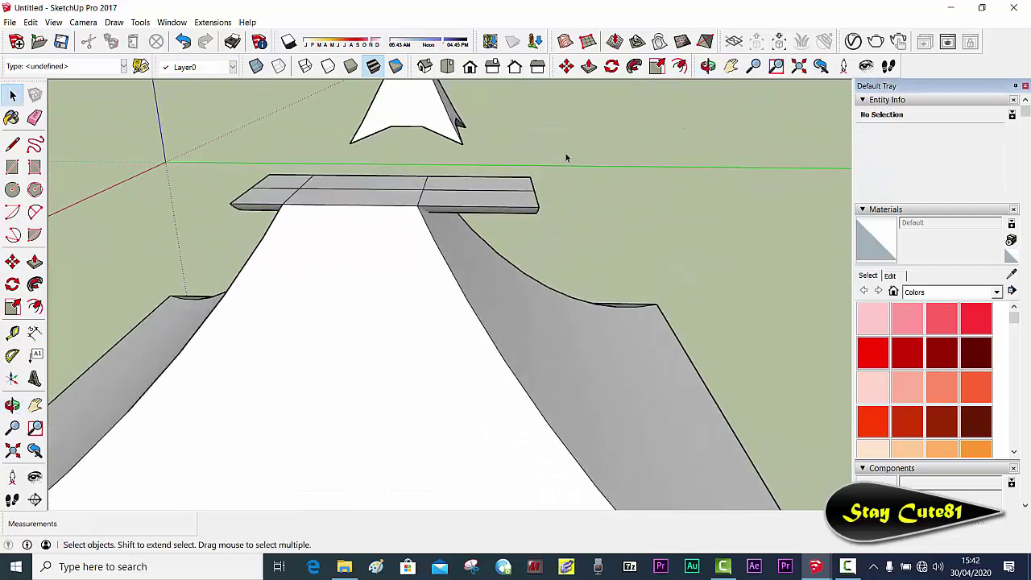
Step: Select the slab's right end and place a copy 4.81 m to the right
{"action": "left_click_drag", "start_coordinate": [516, 225], "coordinate": [516, 224]}
{"action": "mouse_move", "coordinate": [516, 223]}
{"action": "middle_mouse_down"}
{"action": "mouse_move", "coordinate": [570, 131]}
{"action": "mouse_move", "coordinate": [282, 179]}
{"action": "middle_mouse_up"}
{"action": "middle_click_drag", "start_coordinate": [341, 198], "coordinate": [313, 229]}
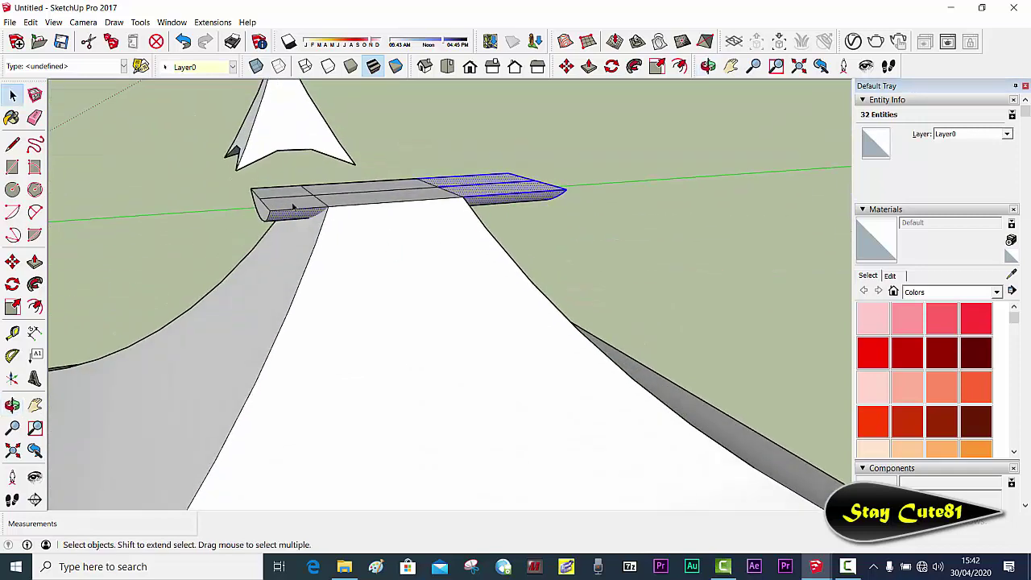
{"action": "mouse_move", "coordinate": [524, 198]}
{"action": "middle_mouse_down"}
{"action": "mouse_move", "coordinate": [473, 198]}
{"action": "mouse_move", "coordinate": [506, 198]}
{"action": "middle_mouse_up"}
{"action": "key", "text": "m"}
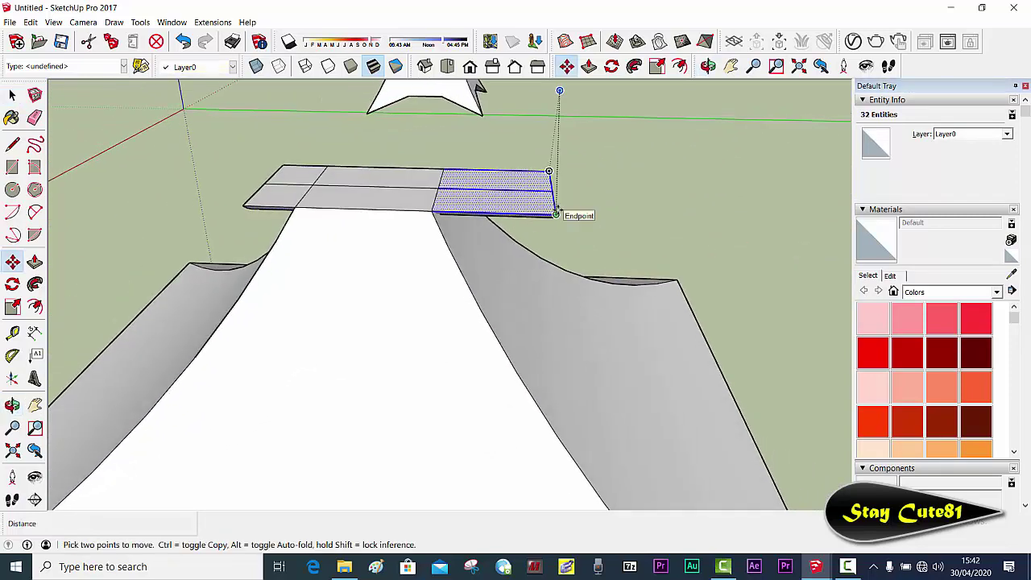
{"action": "left_click", "coordinate": [556, 214]}
{"action": "scroll", "coordinate": [556, 212], "scroll_direction": "down", "scroll_amount": 2}
{"action": "scroll", "coordinate": [556, 212], "scroll_direction": "down", "scroll_amount": 2}
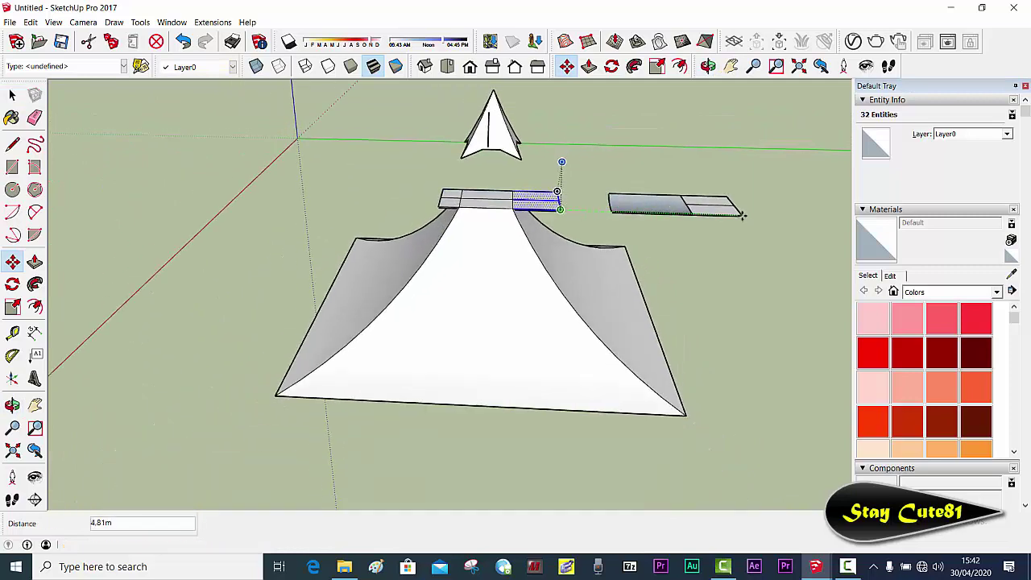
{"action": "left_click", "coordinate": [743, 216]}
{"action": "scroll", "coordinate": [743, 215], "scroll_direction": "up", "scroll_amount": 2}
Step: Push/pull the copied piece's end face outward about 1.13 m
{"action": "mouse_move", "coordinate": [698, 207]}
{"action": "middle_mouse_down"}
{"action": "mouse_move", "coordinate": [776, 159]}
{"action": "mouse_move", "coordinate": [680, 210]}
{"action": "mouse_move", "coordinate": [698, 212]}
{"action": "mouse_move", "coordinate": [511, 210]}
{"action": "mouse_move", "coordinate": [613, 226]}
{"action": "mouse_move", "coordinate": [282, 176]}
{"action": "middle_mouse_up"}
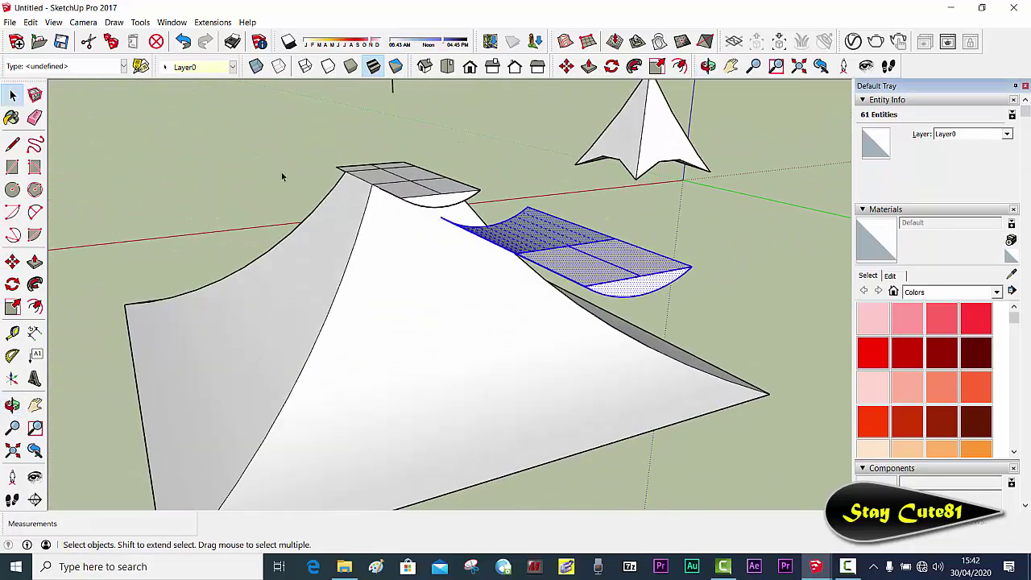
{"action": "left_click", "coordinate": [38, 264]}
{"action": "left_click", "coordinate": [631, 286]}
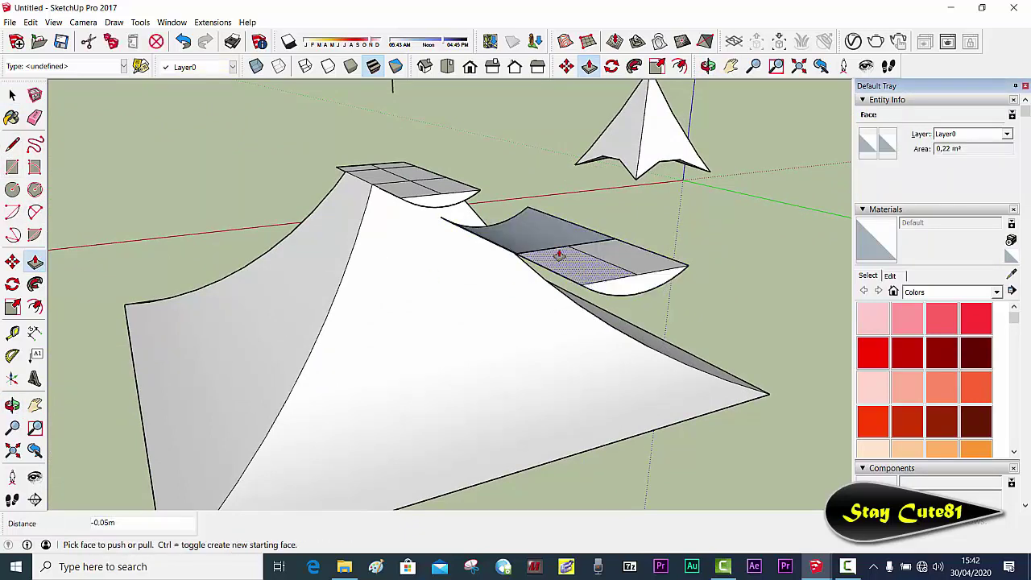
{"action": "mouse_move", "coordinate": [524, 231]}
{"action": "middle_mouse_down"}
{"action": "mouse_move", "coordinate": [637, 237]}
{"action": "mouse_move", "coordinate": [669, 281]}
{"action": "middle_mouse_up"}
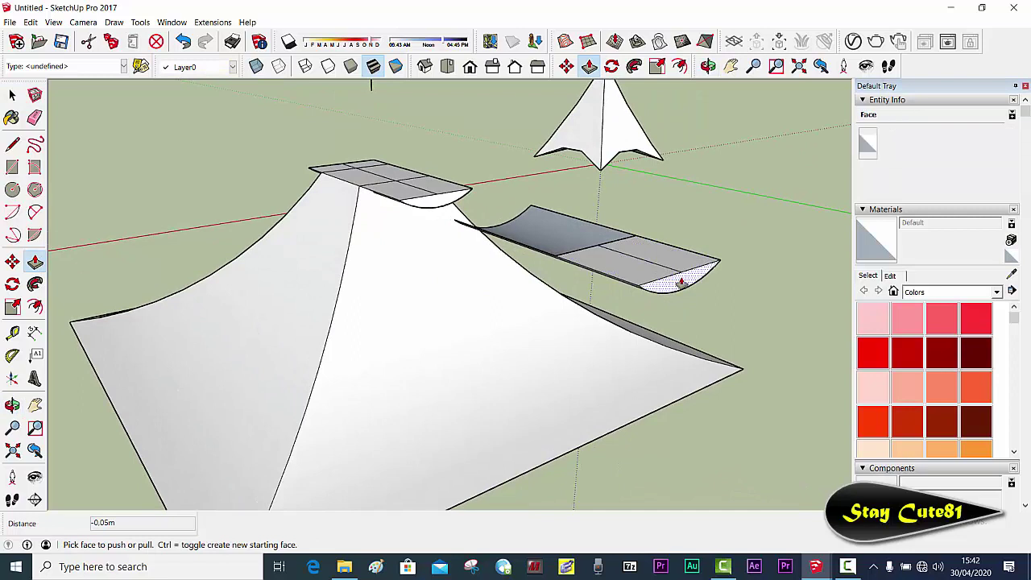
{"action": "left_click", "coordinate": [682, 282]}
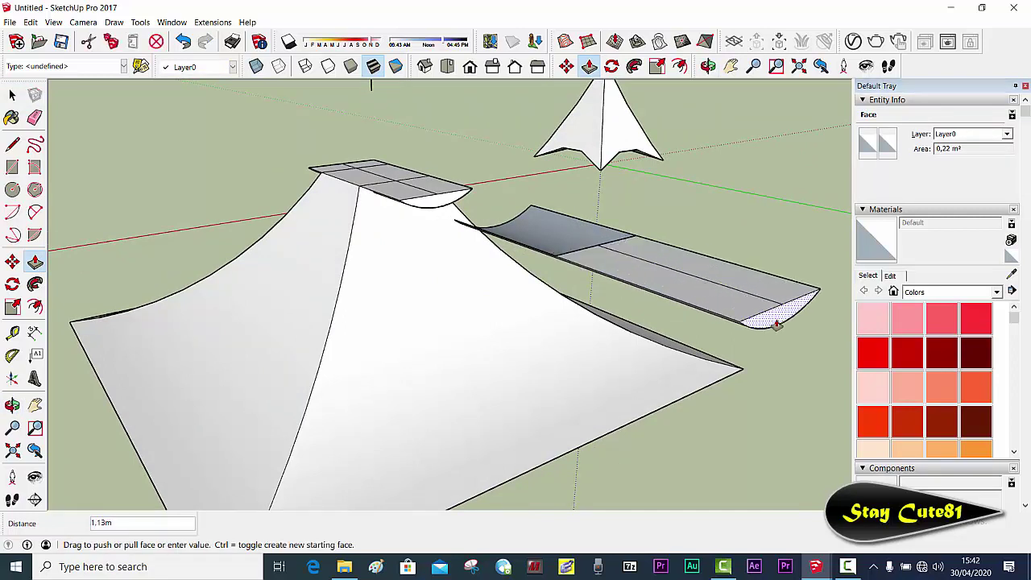
{"action": "left_click", "coordinate": [776, 325]}
{"action": "mouse_move", "coordinate": [765, 315]}
{"action": "middle_mouse_down"}
{"action": "mouse_move", "coordinate": [776, 258]}
{"action": "mouse_move", "coordinate": [645, 207]}
{"action": "mouse_move", "coordinate": [735, 214]}
{"action": "middle_mouse_up"}
{"action": "key", "text": "space"}
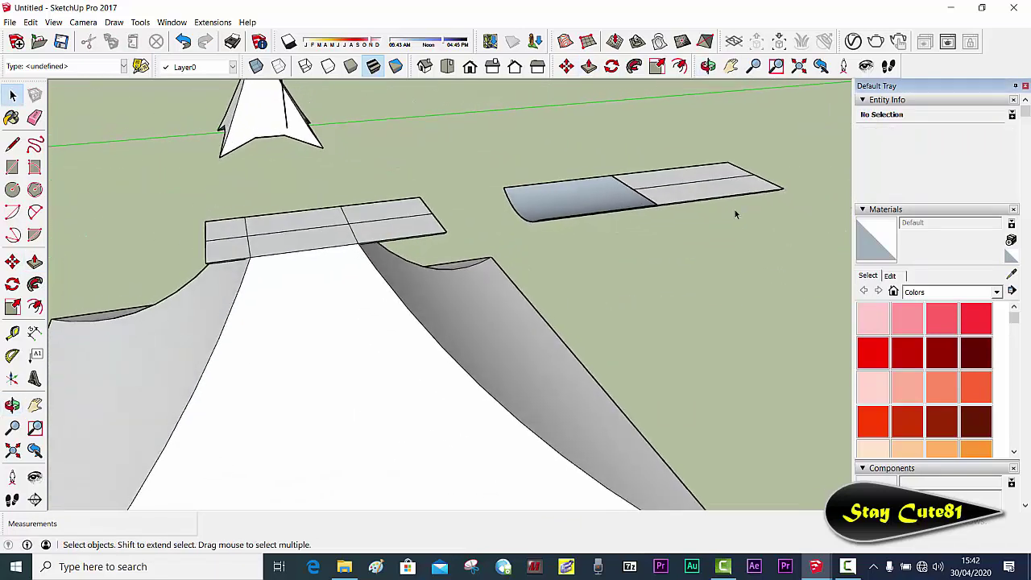
{"action": "mouse_move", "coordinate": [631, 191]}
{"action": "middle_mouse_down"}
{"action": "mouse_move", "coordinate": [564, 173]}
{"action": "mouse_move", "coordinate": [578, 92]}
{"action": "mouse_move", "coordinate": [563, 223]}
{"action": "mouse_move", "coordinate": [617, 239]}
{"action": "mouse_move", "coordinate": [552, 253]}
{"action": "middle_mouse_up"}
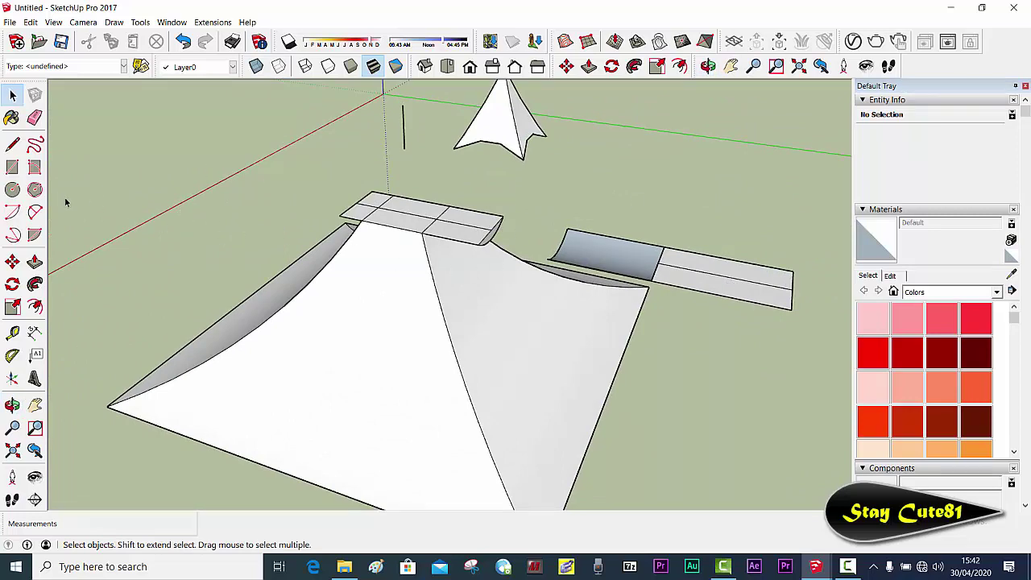
Step: Select the separate plank and rotate it 90° about a point on the plank
{"action": "mouse_move", "coordinate": [66, 203]}
{"action": "middle_mouse_down"}
{"action": "mouse_move", "coordinate": [670, 237]}
{"action": "mouse_move", "coordinate": [635, 207]}
{"action": "middle_mouse_up"}
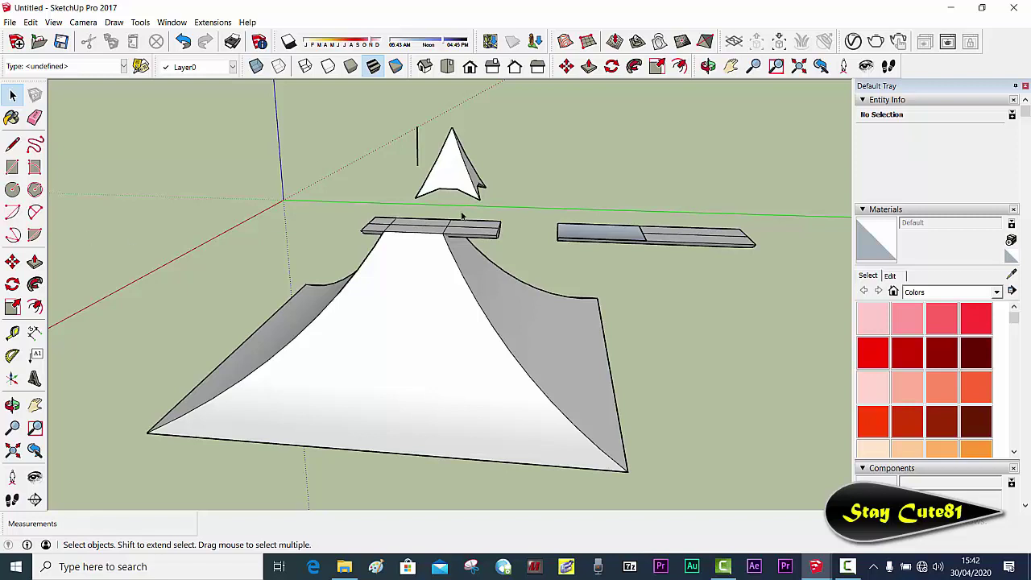
{"action": "left_click_drag", "start_coordinate": [646, 256], "coordinate": [775, 265]}
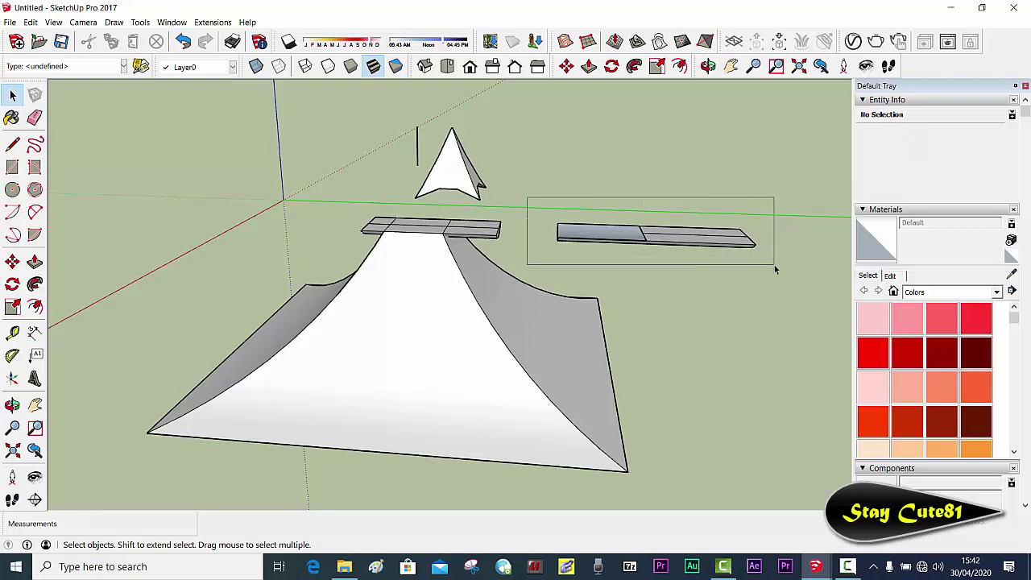
{"action": "left_click", "coordinate": [12, 283]}
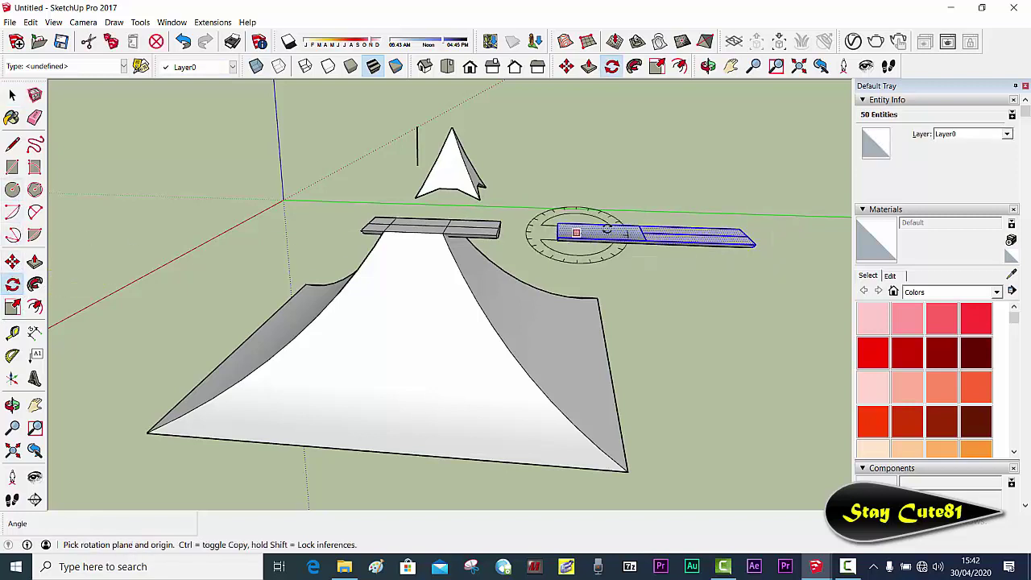
{"action": "left_click_drag", "start_coordinate": [680, 233], "coordinate": [697, 281]}
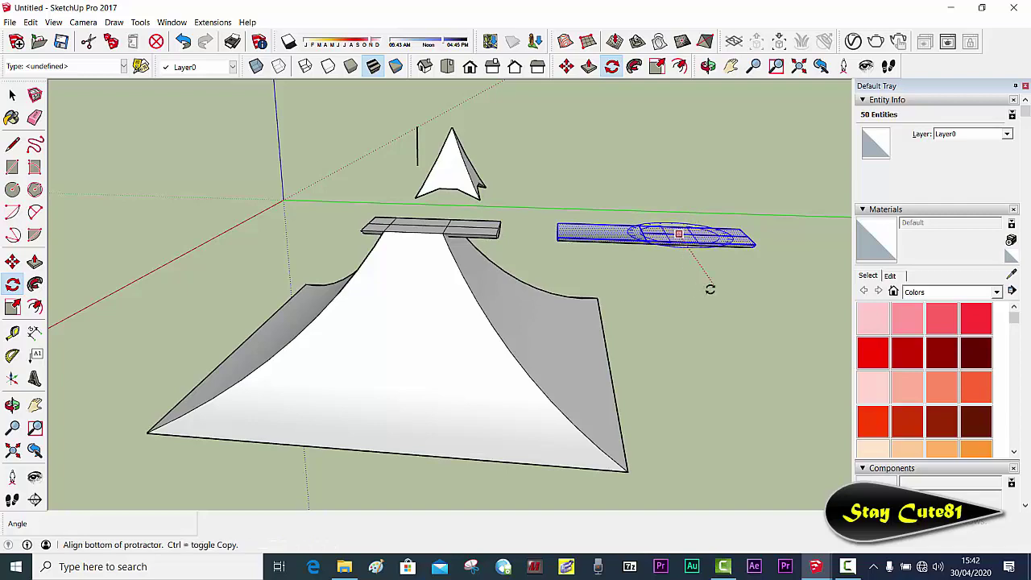
{"action": "left_click", "coordinate": [714, 292]}
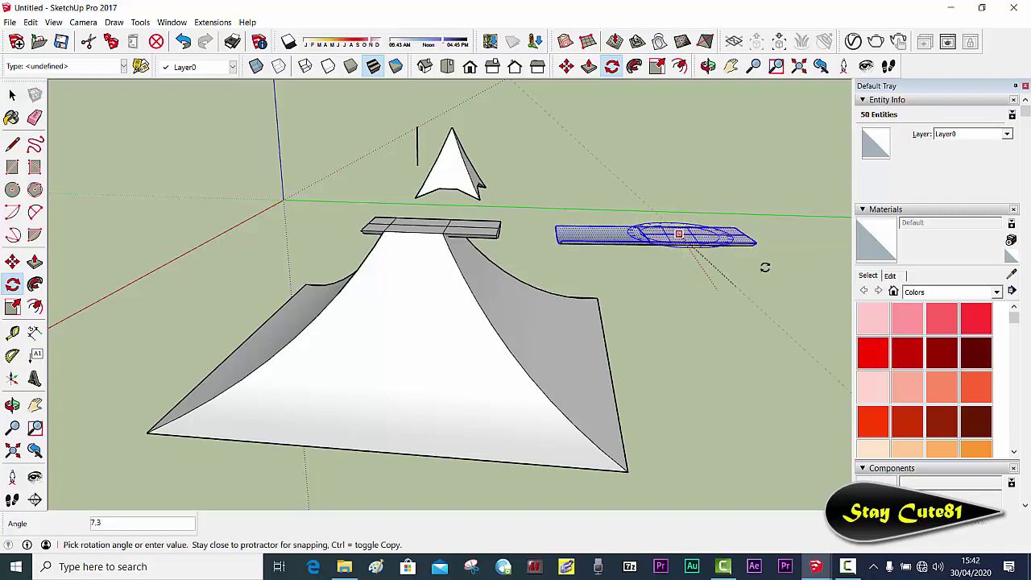
{"action": "left_click", "coordinate": [790, 233]}
{"action": "mouse_move", "coordinate": [755, 250]}
{"action": "middle_mouse_down"}
{"action": "mouse_move", "coordinate": [472, 269]}
{"action": "mouse_move", "coordinate": [311, 246]}
{"action": "mouse_move", "coordinate": [382, 256]}
{"action": "middle_mouse_up"}
{"action": "key", "text": "space"}
{"action": "key", "text": "l"}
{"action": "scroll", "coordinate": [473, 226], "scroll_direction": "up", "scroll_amount": 3}
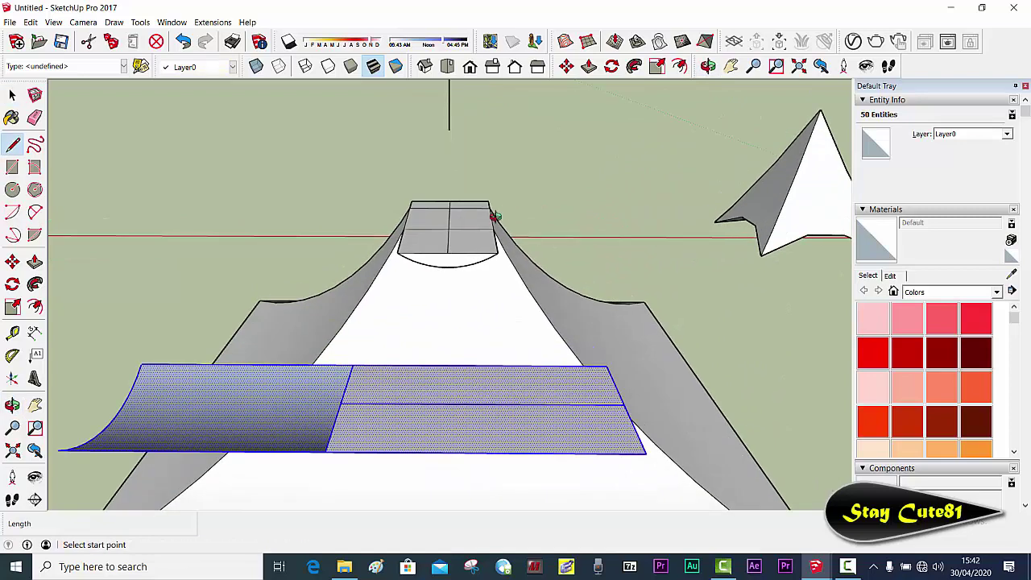
Step: Start a line and a move of the plank, cancelling both to keep its position
{"action": "middle_click_drag", "start_coordinate": [494, 216], "coordinate": [438, 288]}
{"action": "left_click", "coordinate": [517, 214]}
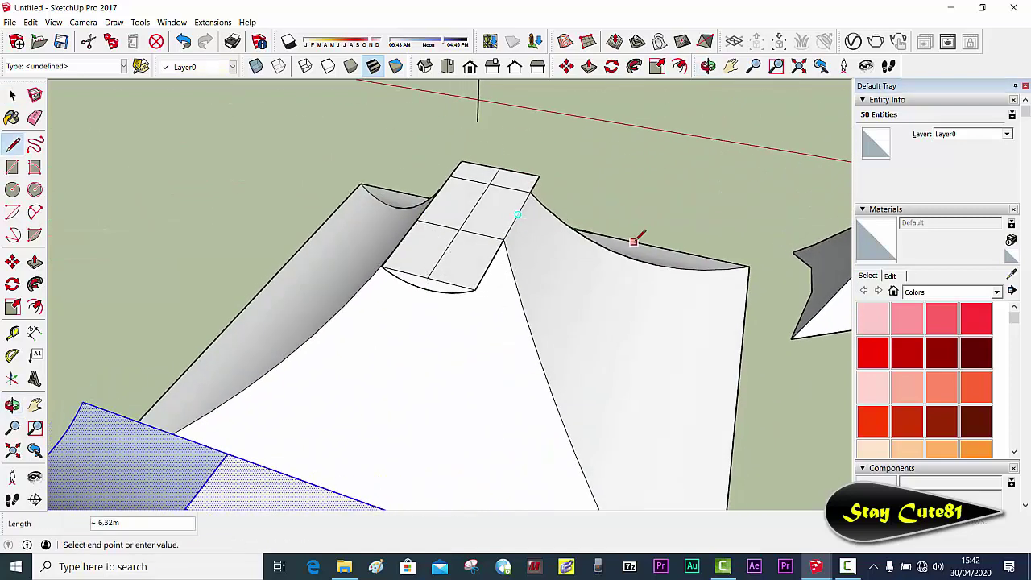
{"action": "mouse_move", "coordinate": [642, 225]}
{"action": "middle_mouse_down"}
{"action": "mouse_move", "coordinate": [637, 240]}
{"action": "mouse_move", "coordinate": [663, 185]}
{"action": "mouse_move", "coordinate": [423, 213]}
{"action": "middle_mouse_up"}
{"action": "key", "text": "space"}
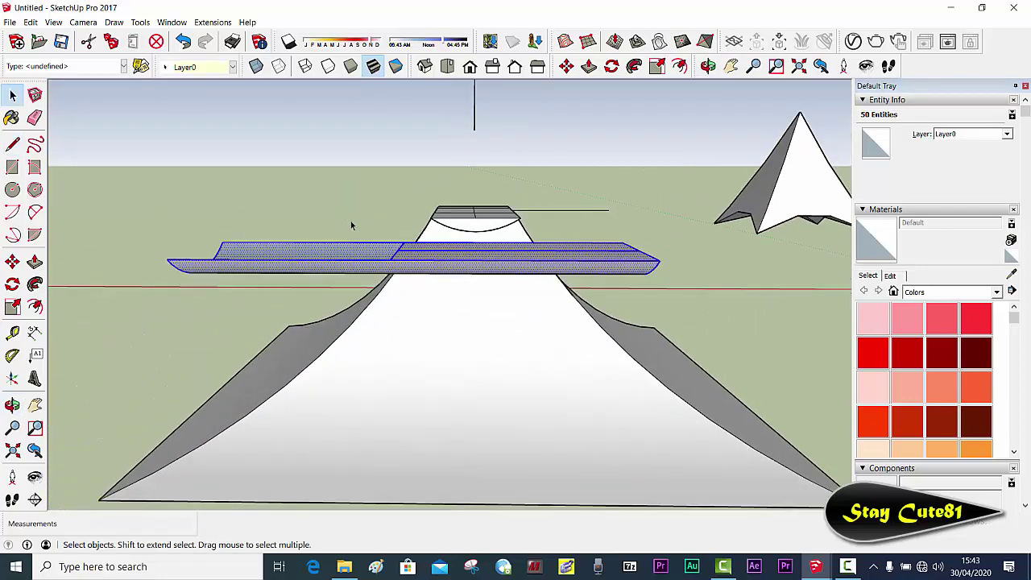
{"action": "key", "text": "m"}
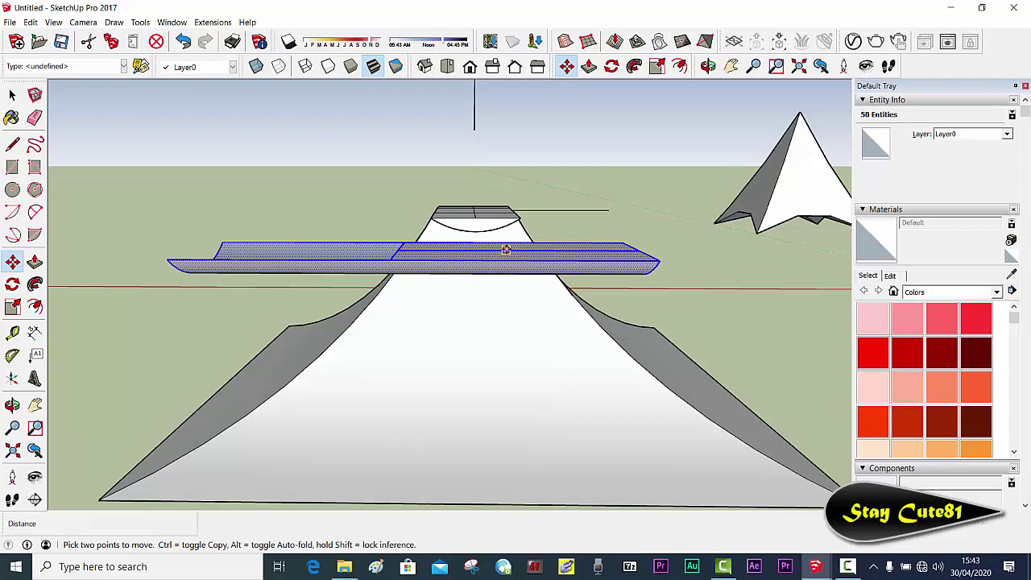
{"action": "left_click", "coordinate": [518, 251]}
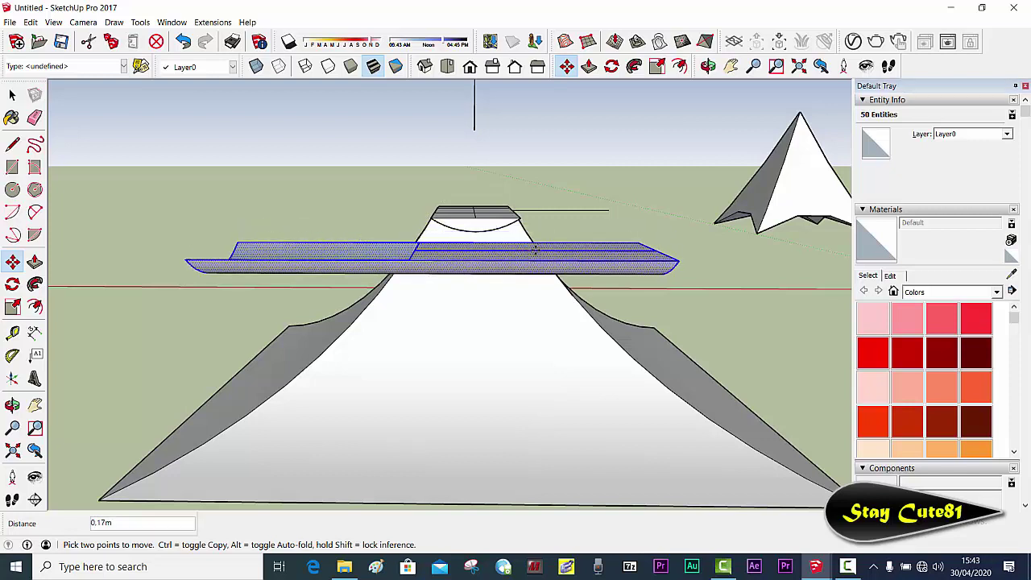
{"action": "key", "text": "Escape"}
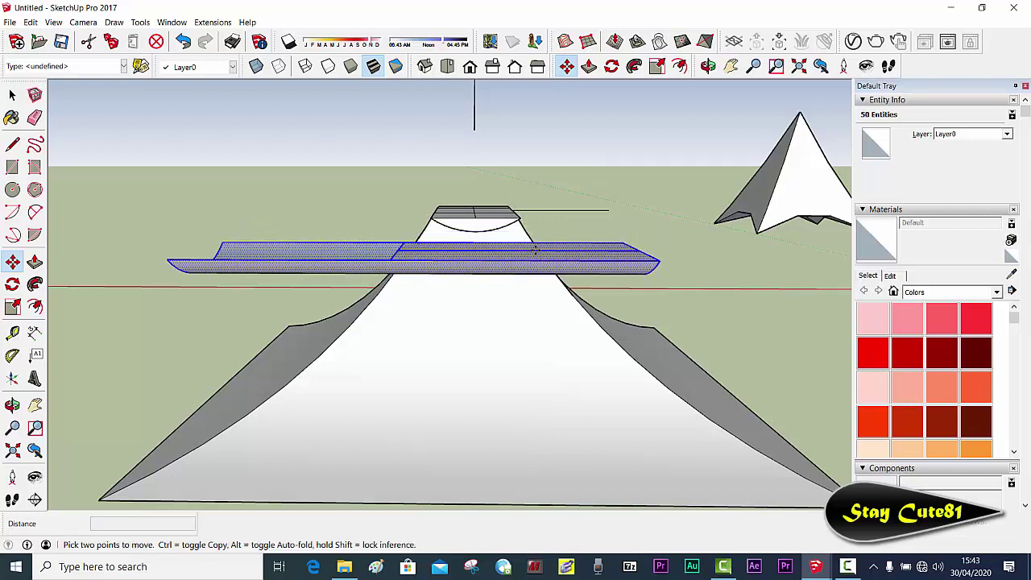
Step: Make the rotated plank a group and begin lifting it upward
{"action": "right_click", "coordinate": [535, 250]}
{"action": "left_click", "coordinate": [587, 355]}
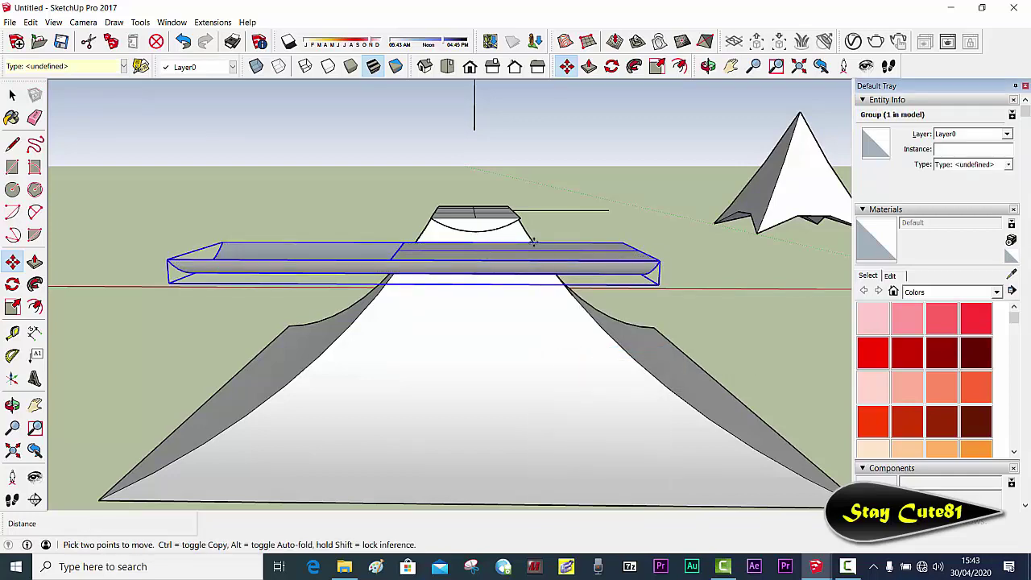
{"action": "left_click_drag", "start_coordinate": [489, 253], "coordinate": [490, 215]}
Step: Move the gridded board left along the ridge so it overhangs the roof's left side
{"action": "middle_click_drag", "start_coordinate": [489, 215], "coordinate": [461, 339]}
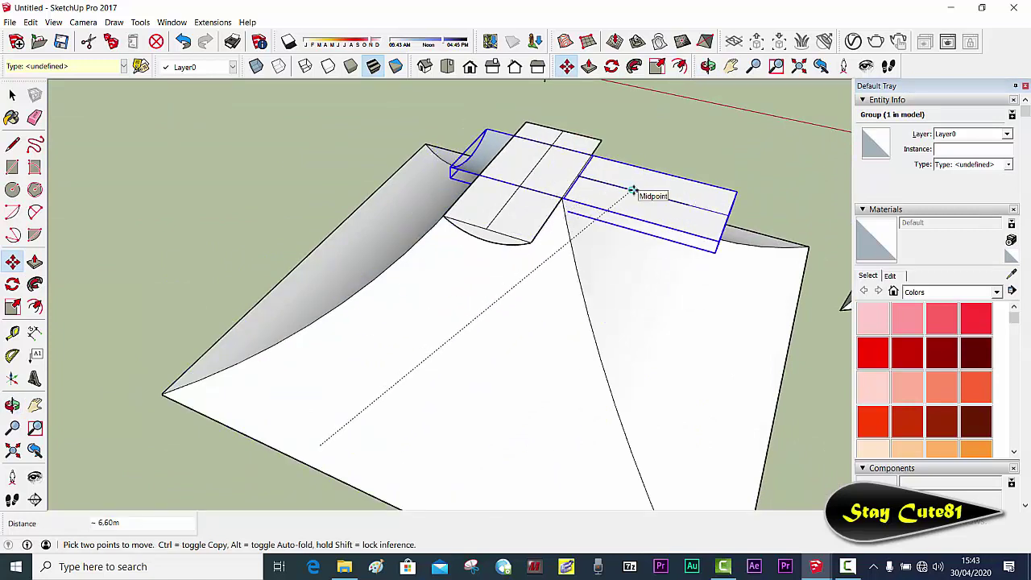
{"action": "left_click", "coordinate": [635, 190]}
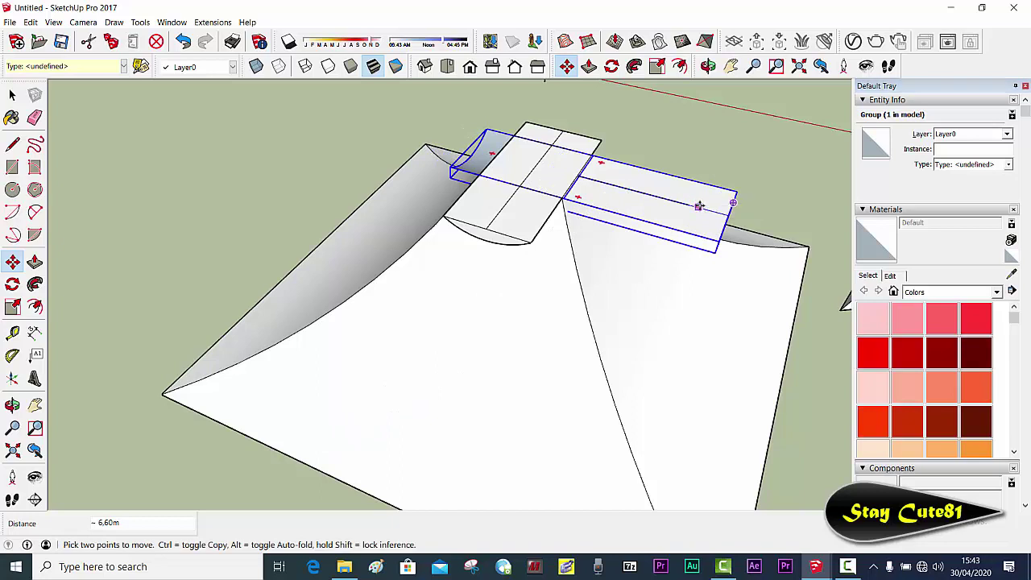
{"action": "left_click", "coordinate": [690, 204]}
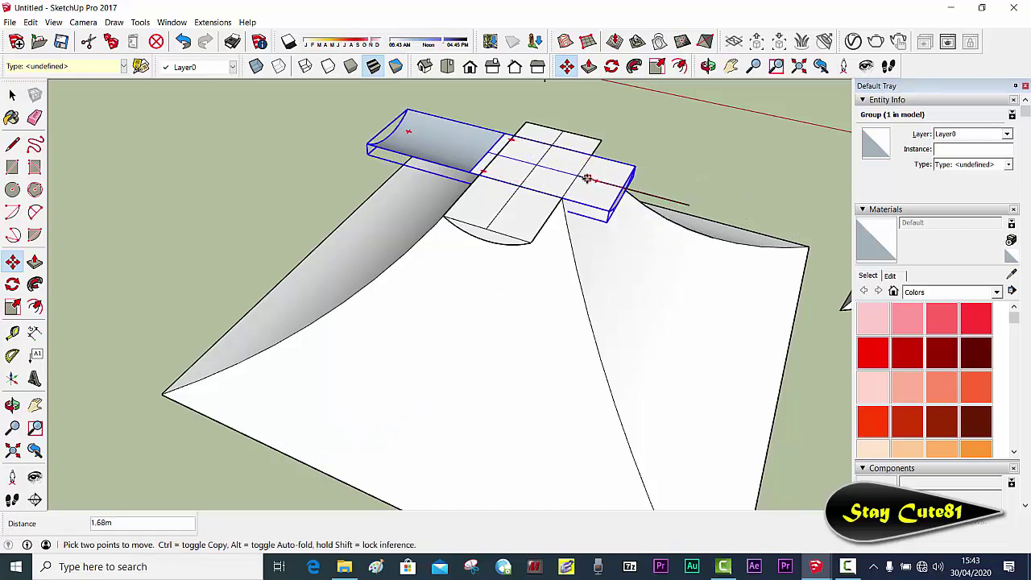
{"action": "left_click", "coordinate": [580, 176]}
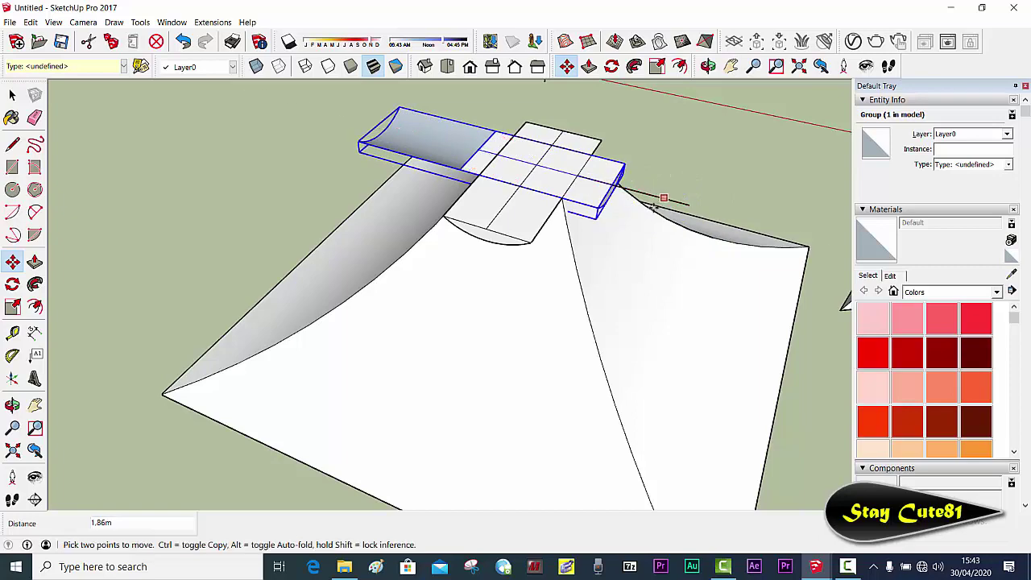
{"action": "mouse_move", "coordinate": [668, 154]}
{"action": "middle_mouse_down"}
{"action": "mouse_move", "coordinate": [481, 195]}
{"action": "mouse_move", "coordinate": [547, 175]}
{"action": "middle_mouse_up"}
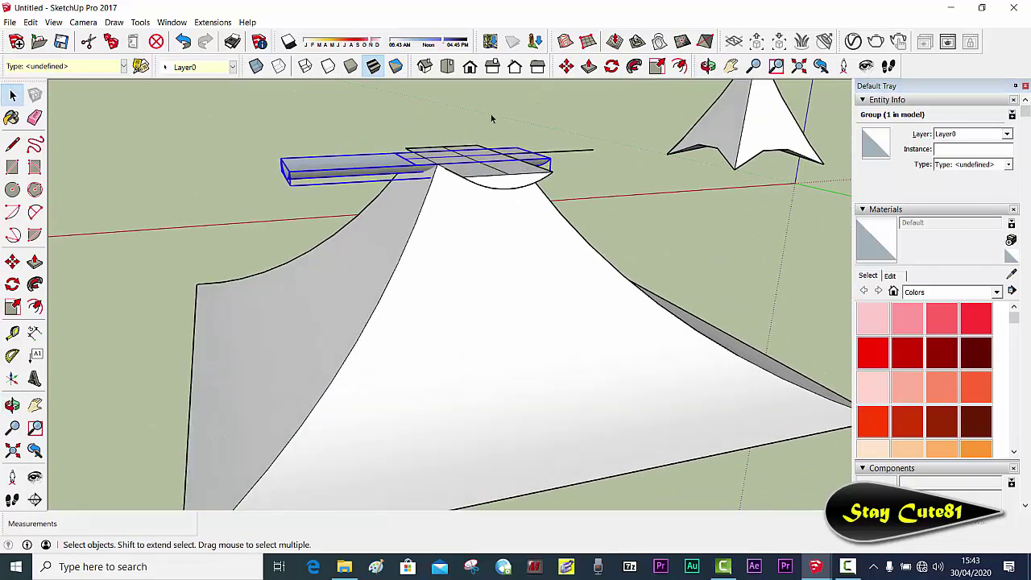
{"action": "mouse_move", "coordinate": [492, 119]}
{"action": "middle_mouse_down"}
{"action": "mouse_move", "coordinate": [384, 192]}
{"action": "mouse_move", "coordinate": [485, 211]}
{"action": "mouse_move", "coordinate": [327, 161]}
{"action": "mouse_move", "coordinate": [544, 138]}
{"action": "mouse_move", "coordinate": [518, 138]}
{"action": "mouse_move", "coordinate": [542, 187]}
{"action": "middle_mouse_up"}
{"action": "scroll", "coordinate": [384, 194], "scroll_direction": "down", "scroll_amount": 3}
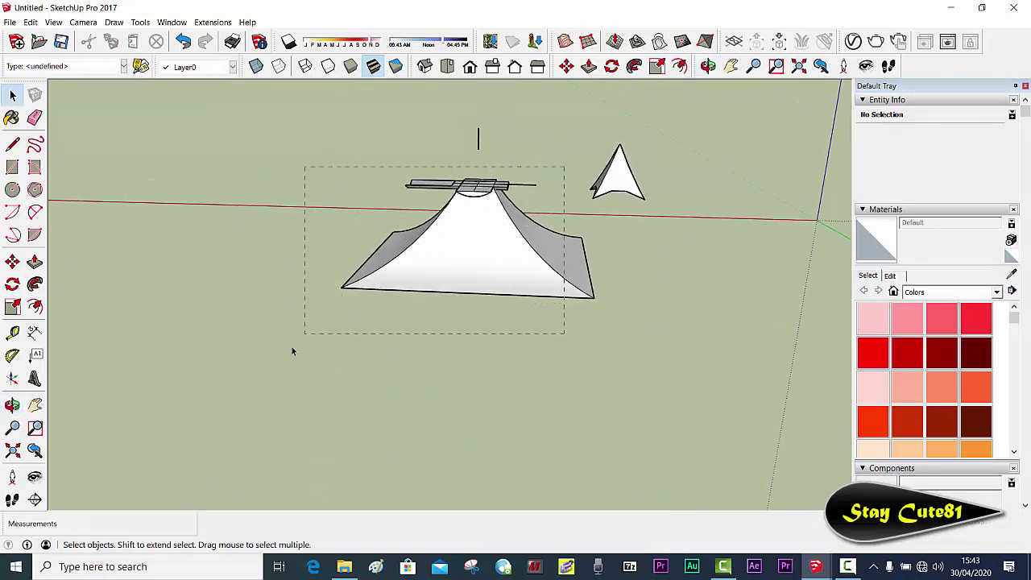
Step: Explode the grouped tent and board, then clear the selection
{"action": "left_click_drag", "start_coordinate": [293, 350], "coordinate": [295, 348]}
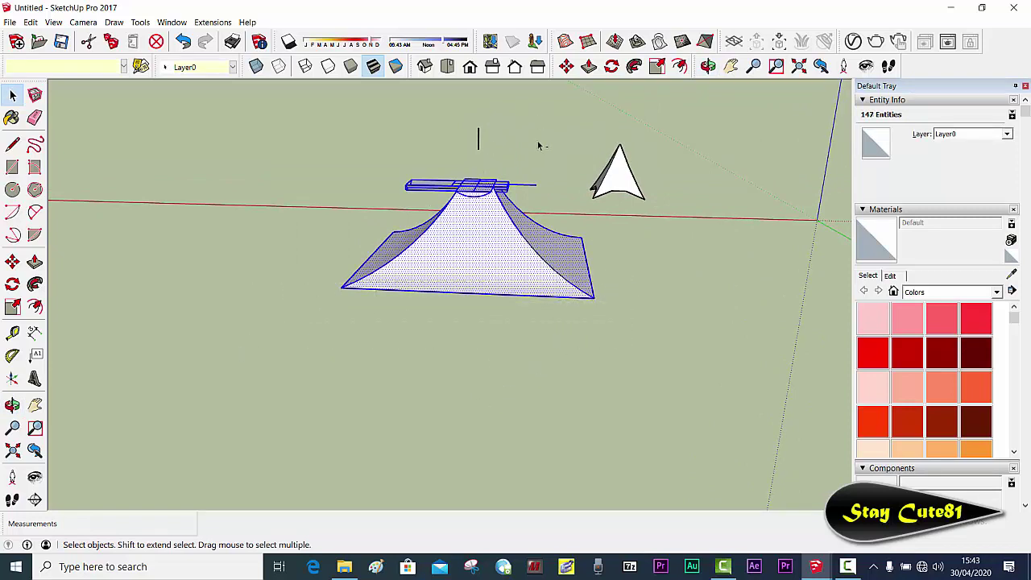
{"action": "right_click", "coordinate": [480, 244]}
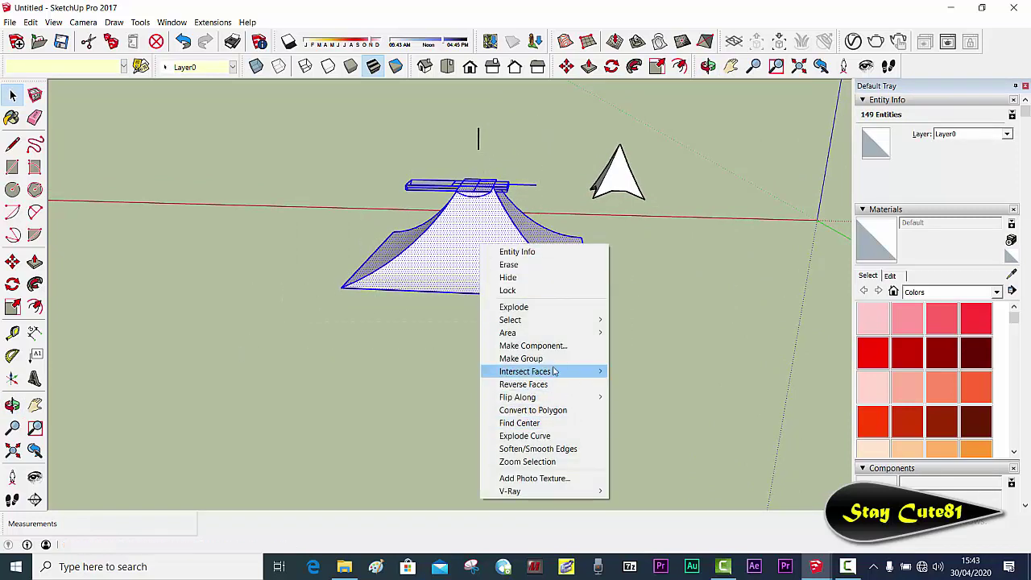
{"action": "left_click", "coordinate": [556, 307]}
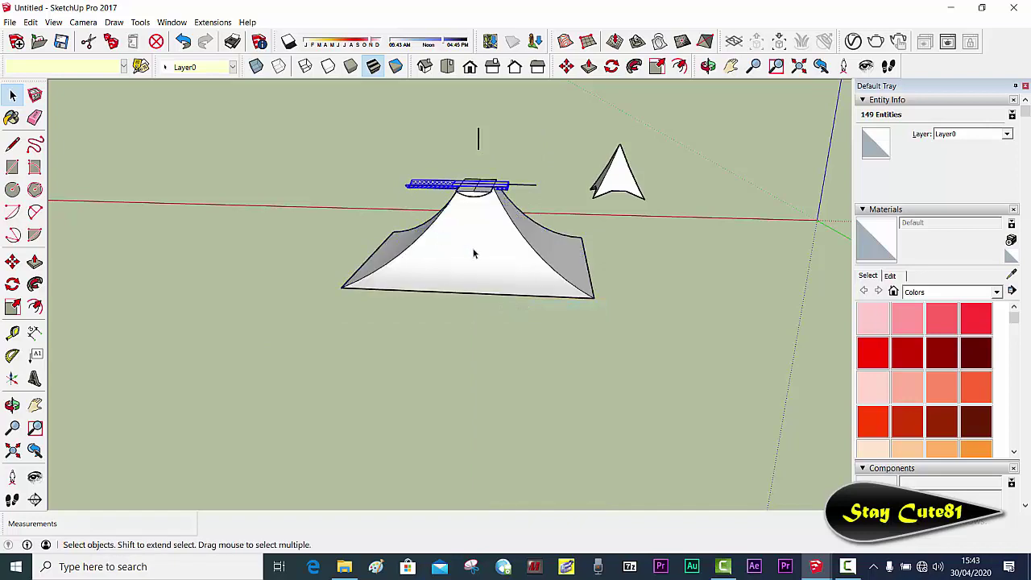
{"action": "mouse_move", "coordinate": [474, 253]}
{"action": "middle_mouse_down"}
{"action": "mouse_move", "coordinate": [460, 209]}
{"action": "mouse_move", "coordinate": [524, 187]}
{"action": "middle_mouse_up"}
{"action": "scroll", "coordinate": [453, 195], "scroll_direction": "up", "scroll_amount": 2}
{"action": "left_click", "coordinate": [559, 181]}
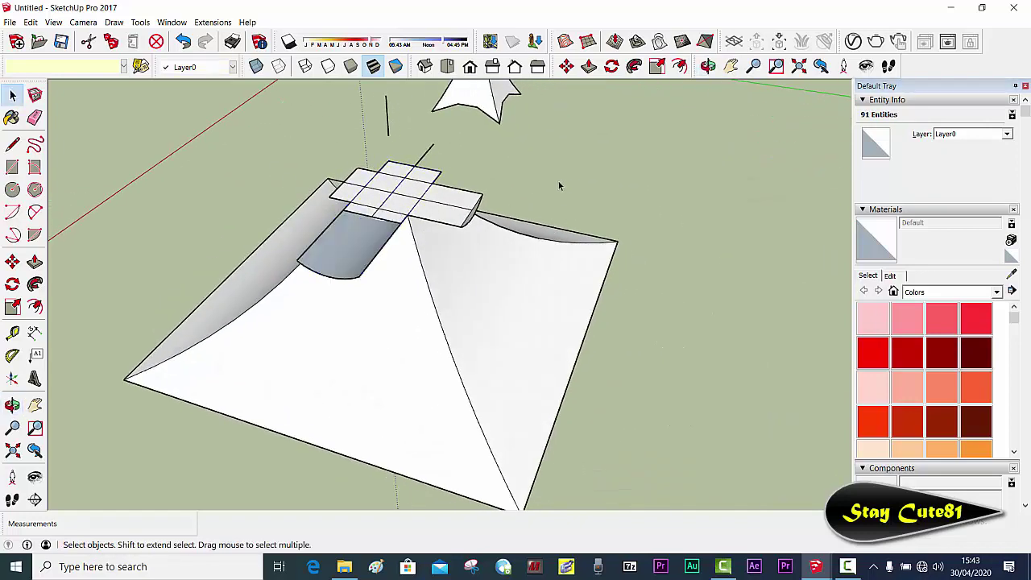
{"action": "scroll", "coordinate": [334, 220], "scroll_direction": "up", "scroll_amount": 3}
{"action": "mouse_move", "coordinate": [334, 219]}
{"action": "middle_mouse_down"}
{"action": "mouse_move", "coordinate": [403, 182]}
{"action": "mouse_move", "coordinate": [207, 88]}
{"action": "middle_mouse_up"}
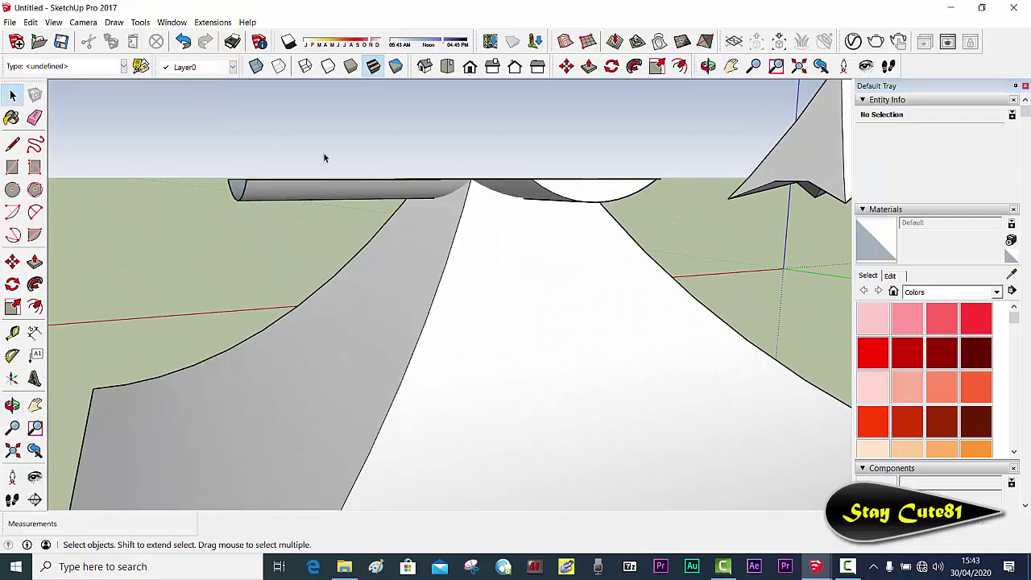
{"action": "mouse_move", "coordinate": [340, 172]}
{"action": "middle_mouse_down"}
{"action": "mouse_move", "coordinate": [389, 221]}
{"action": "mouse_move", "coordinate": [457, 230]}
{"action": "middle_mouse_up"}
{"action": "scroll", "coordinate": [253, 239], "scroll_direction": "down", "scroll_amount": 3}
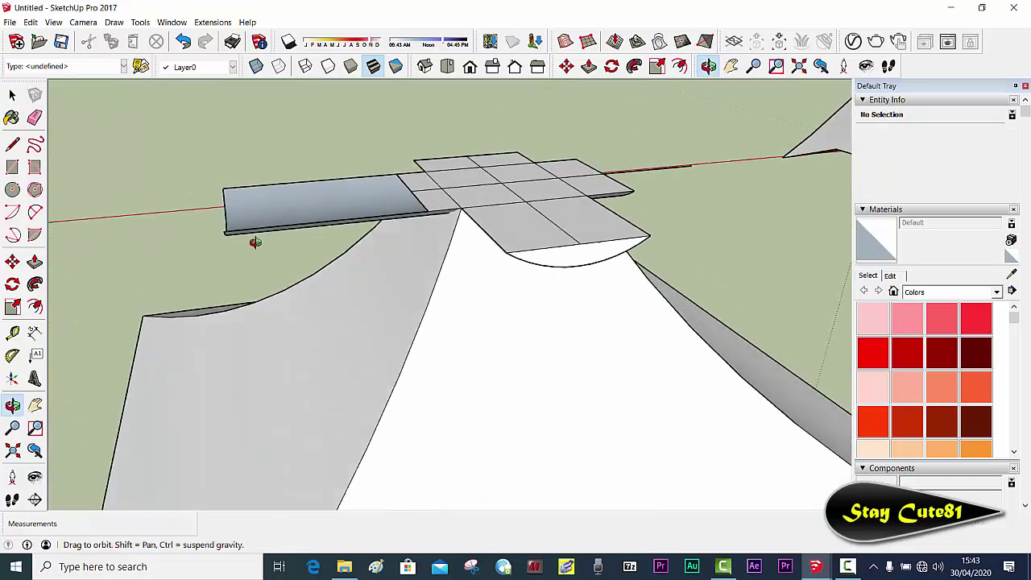
{"action": "scroll", "coordinate": [231, 212], "scroll_direction": "down", "scroll_amount": 3}
{"action": "mouse_move", "coordinate": [219, 208]}
{"action": "middle_mouse_down"}
{"action": "mouse_move", "coordinate": [207, 198]}
{"action": "mouse_move", "coordinate": [210, 175]}
{"action": "middle_mouse_up"}
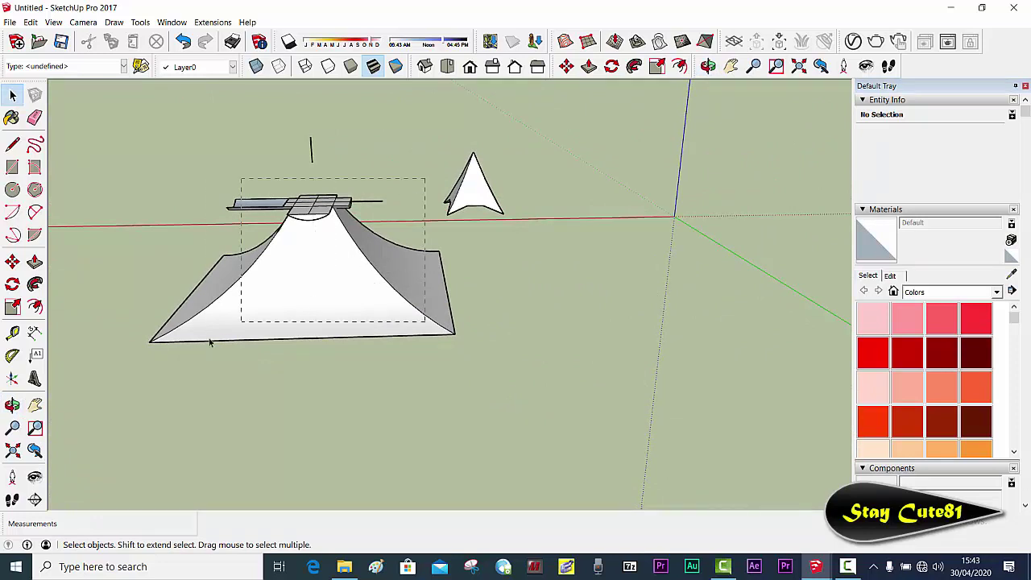
Step: Intersect the selected tent roof and board faces with each other
{"action": "left_click_drag", "start_coordinate": [93, 404], "coordinate": [93, 405]}
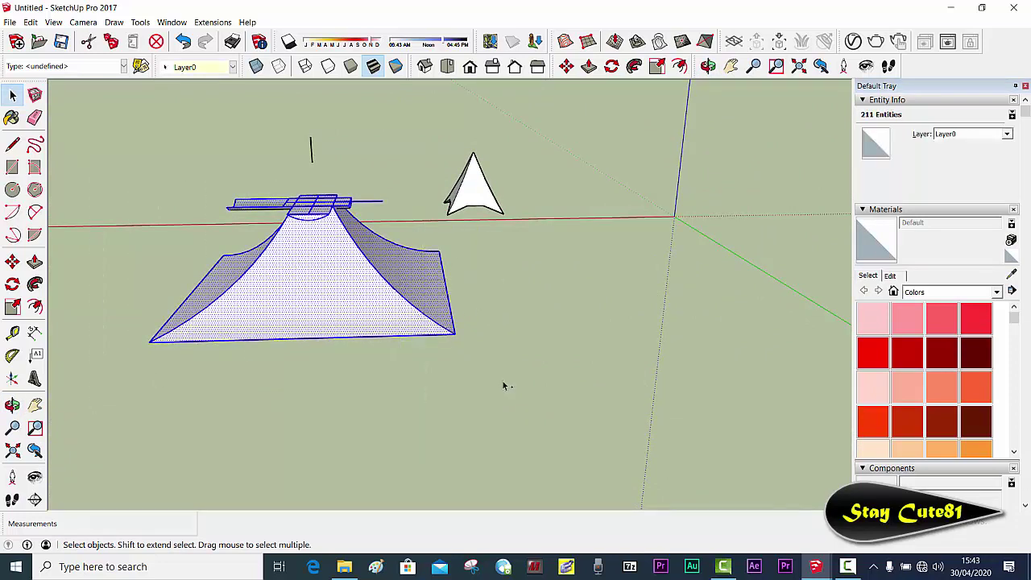
{"action": "right_click", "coordinate": [294, 301]}
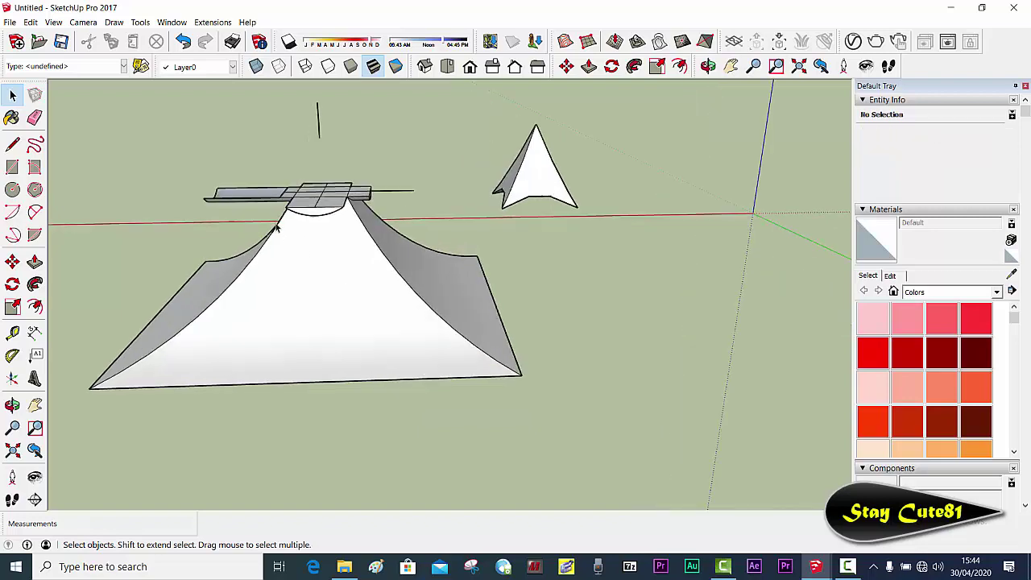
{"action": "middle_click_drag", "start_coordinate": [353, 317], "coordinate": [266, 225]}
{"action": "scroll", "coordinate": [200, 189], "scroll_direction": "up", "scroll_amount": 5}
Step: Delete the board's left overhanging pieces, undoing one accidental face deletion
{"action": "left_click_drag", "start_coordinate": [200, 189], "coordinate": [115, 272]}
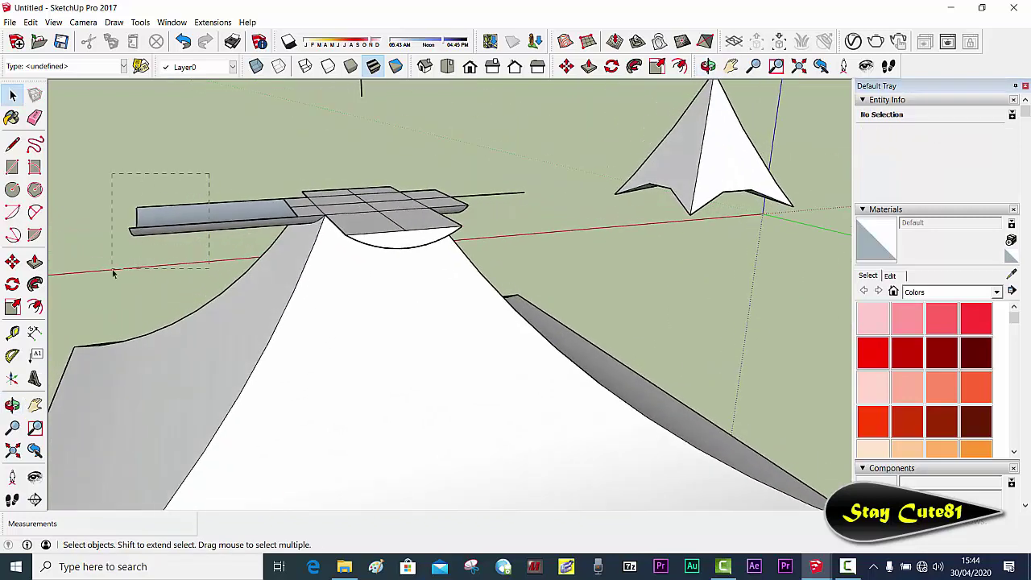
{"action": "key", "text": "Delete"}
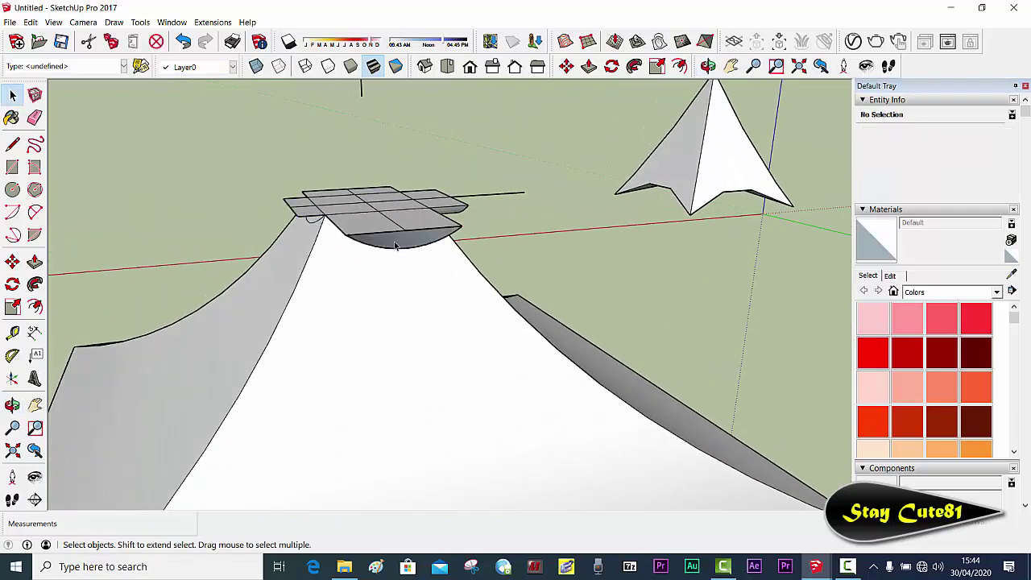
{"action": "mouse_move", "coordinate": [395, 246]}
{"action": "middle_mouse_down"}
{"action": "mouse_move", "coordinate": [680, 265]}
{"action": "mouse_move", "coordinate": [593, 201]}
{"action": "middle_mouse_up"}
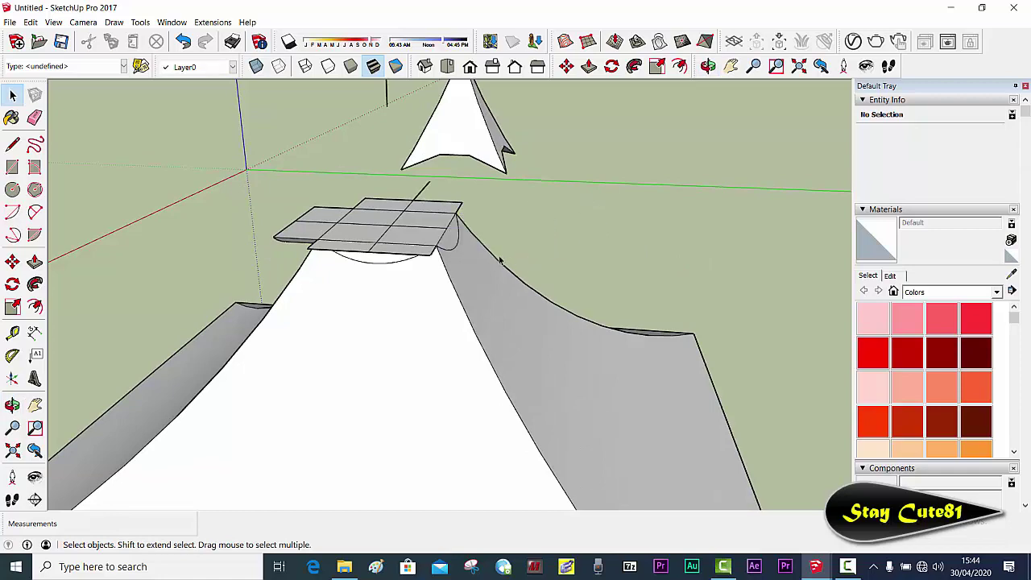
{"action": "mouse_move", "coordinate": [532, 267]}
{"action": "middle_mouse_down"}
{"action": "mouse_move", "coordinate": [617, 251]}
{"action": "mouse_move", "coordinate": [125, 219]}
{"action": "mouse_move", "coordinate": [353, 200]}
{"action": "middle_mouse_up"}
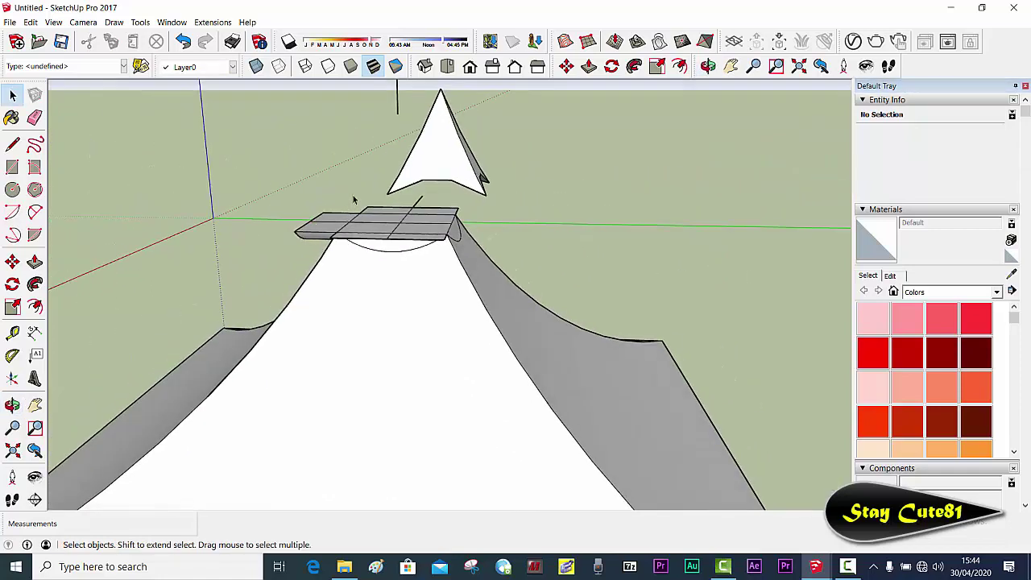
{"action": "left_click", "coordinate": [293, 250]}
{"action": "key", "text": "Delete"}
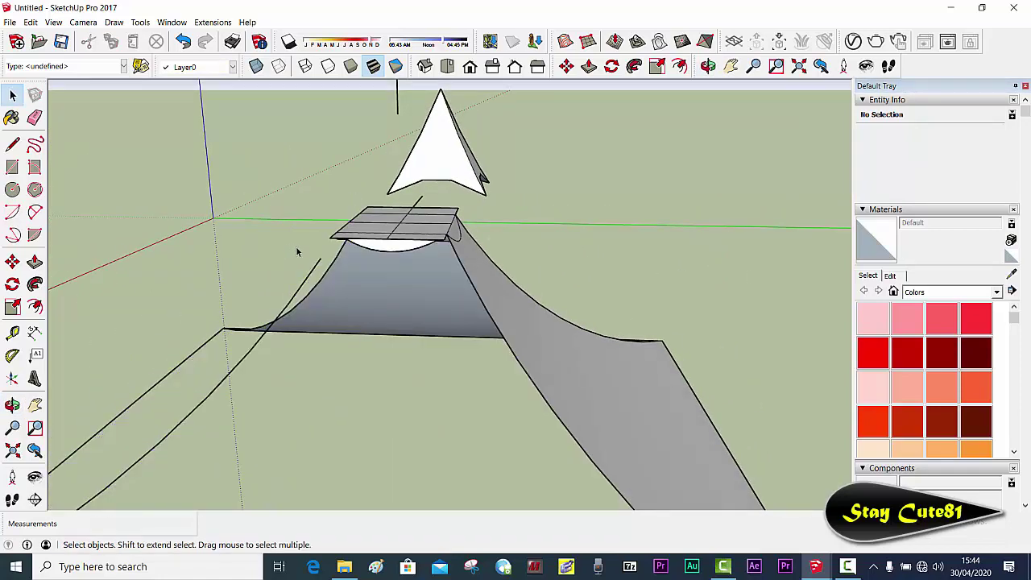
{"action": "key", "text": "ctrl+z"}
{"action": "mouse_move", "coordinate": [298, 252]}
{"action": "middle_mouse_down"}
{"action": "mouse_move", "coordinate": [339, 251]}
{"action": "mouse_move", "coordinate": [337, 215]}
{"action": "mouse_move", "coordinate": [316, 241]}
{"action": "middle_mouse_up"}
{"action": "left_click", "coordinate": [317, 228]}
{"action": "key", "text": "Delete"}
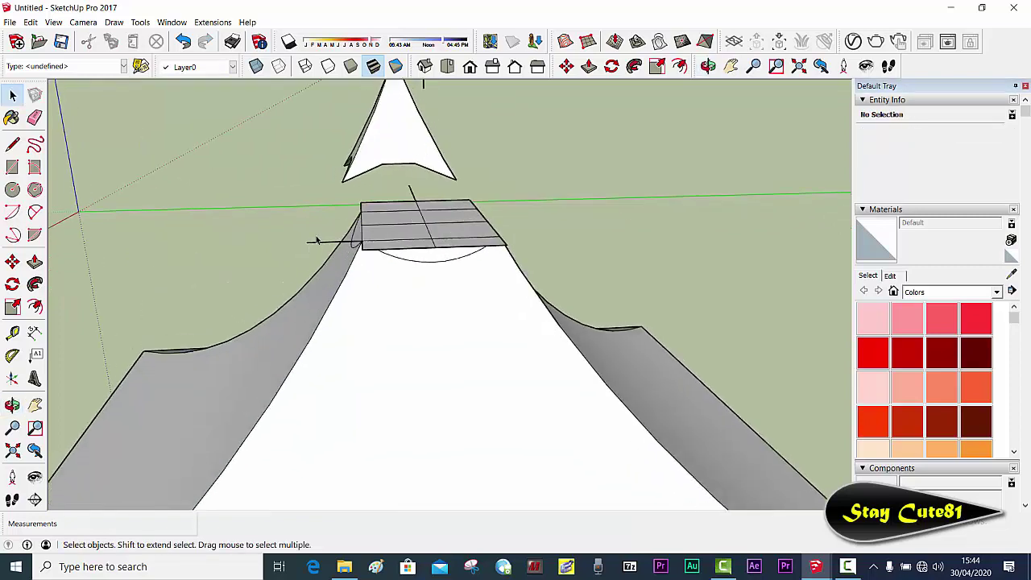
Step: Erase the board's right-end faces and the leftover edge there
{"action": "mouse_move", "coordinate": [445, 255]}
{"action": "middle_mouse_down"}
{"action": "mouse_move", "coordinate": [470, 266]}
{"action": "mouse_move", "coordinate": [621, 218]}
{"action": "mouse_move", "coordinate": [557, 220]}
{"action": "middle_mouse_up"}
{"action": "mouse_move", "coordinate": [494, 233]}
{"action": "middle_mouse_down"}
{"action": "mouse_move", "coordinate": [543, 225]}
{"action": "mouse_move", "coordinate": [548, 237]}
{"action": "middle_mouse_up"}
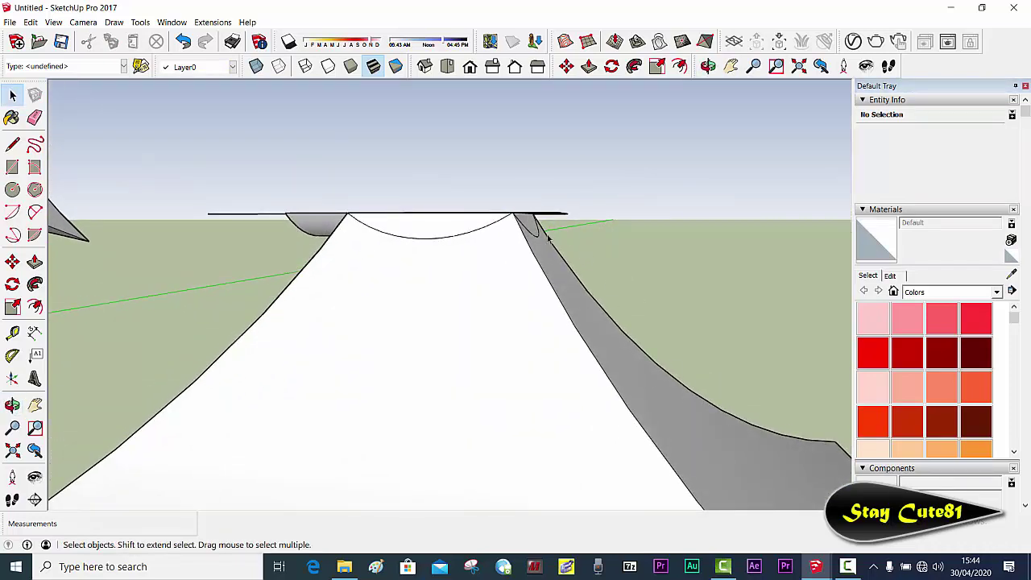
{"action": "middle_click_drag", "start_coordinate": [578, 349], "coordinate": [519, 346]}
{"action": "mouse_move", "coordinate": [474, 265]}
{"action": "middle_mouse_down"}
{"action": "mouse_move", "coordinate": [621, 262]}
{"action": "mouse_move", "coordinate": [612, 223]}
{"action": "mouse_move", "coordinate": [575, 223]}
{"action": "mouse_move", "coordinate": [575, 193]}
{"action": "middle_mouse_up"}
{"action": "left_click", "coordinate": [567, 252]}
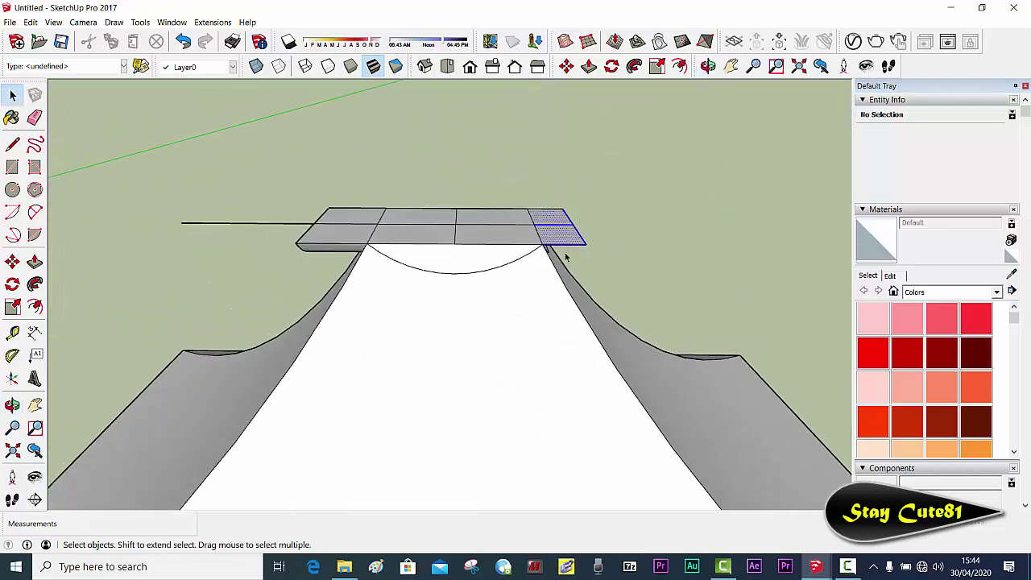
{"action": "key", "text": "Delete"}
{"action": "left_click", "coordinate": [556, 211]}
{"action": "key", "text": "Delete"}
Step: Remove the board's remaining left part, its curved and top faces, and the tent's top face
{"action": "left_click_drag", "start_coordinate": [282, 249], "coordinate": [270, 257]}
{"action": "key", "text": "Delete"}
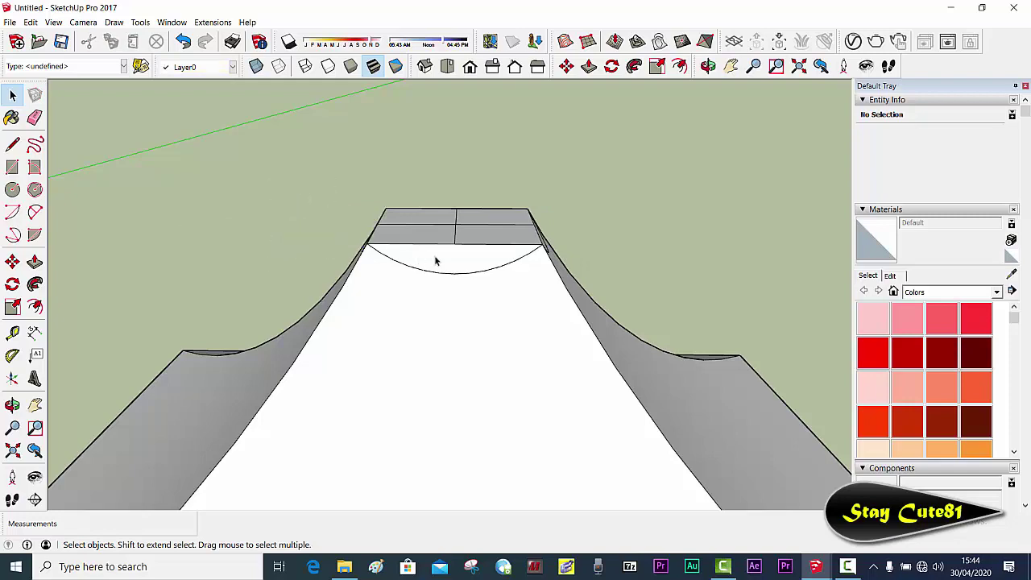
{"action": "middle_click_drag", "start_coordinate": [463, 245], "coordinate": [485, 188]}
{"action": "left_click", "coordinate": [448, 229]}
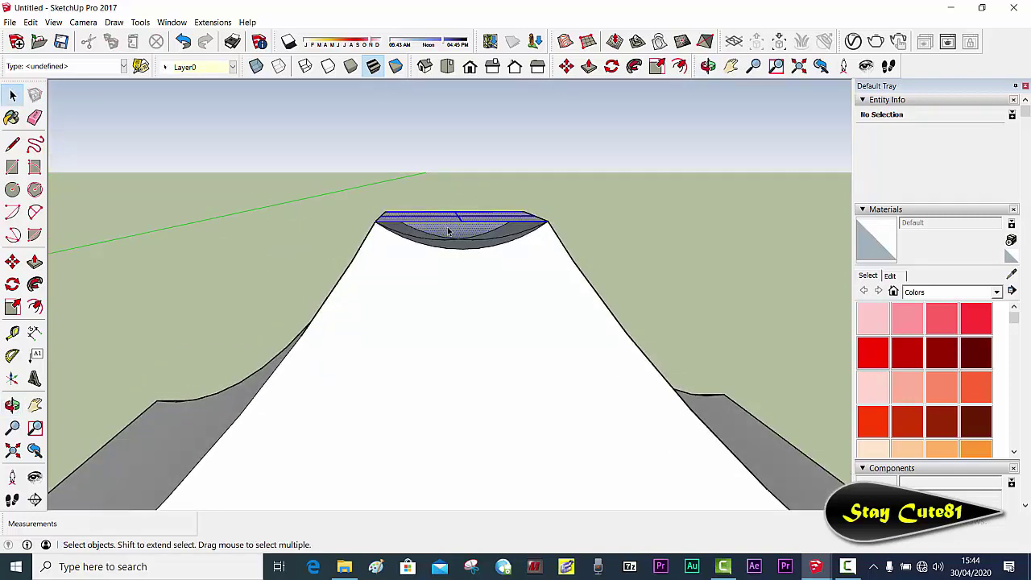
{"action": "key", "text": "Delete"}
{"action": "mouse_move", "coordinate": [608, 212]}
{"action": "middle_mouse_down"}
{"action": "mouse_move", "coordinate": [325, 200]}
{"action": "mouse_move", "coordinate": [610, 239]}
{"action": "middle_mouse_up"}
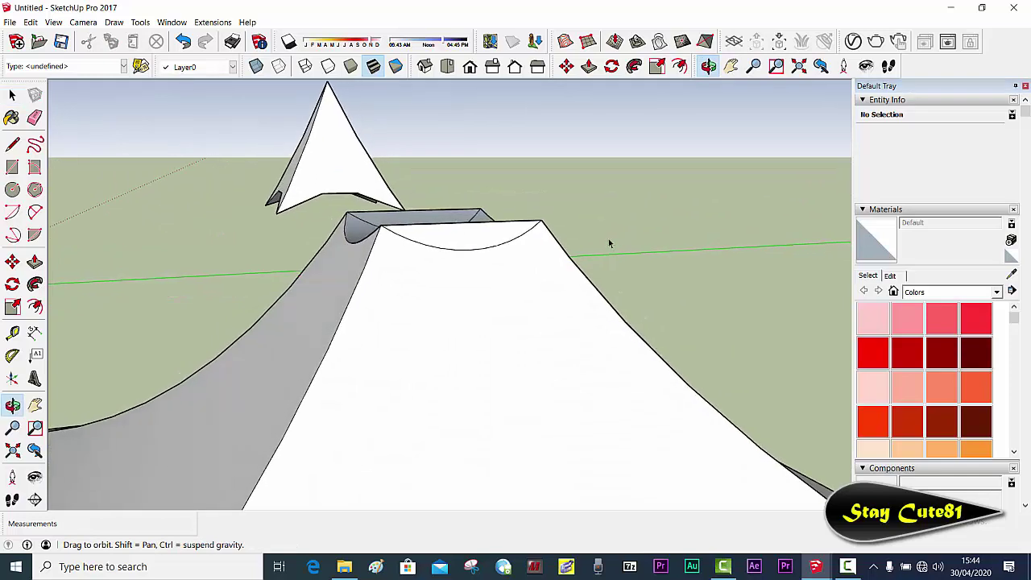
{"action": "left_click", "coordinate": [440, 219]}
{"action": "key", "text": "Delete"}
{"action": "mouse_move", "coordinate": [458, 225]}
{"action": "middle_mouse_down"}
{"action": "mouse_move", "coordinate": [645, 246]}
{"action": "mouse_move", "coordinate": [714, 283]}
{"action": "mouse_move", "coordinate": [507, 198]}
{"action": "middle_mouse_up"}
{"action": "left_click", "coordinate": [473, 214]}
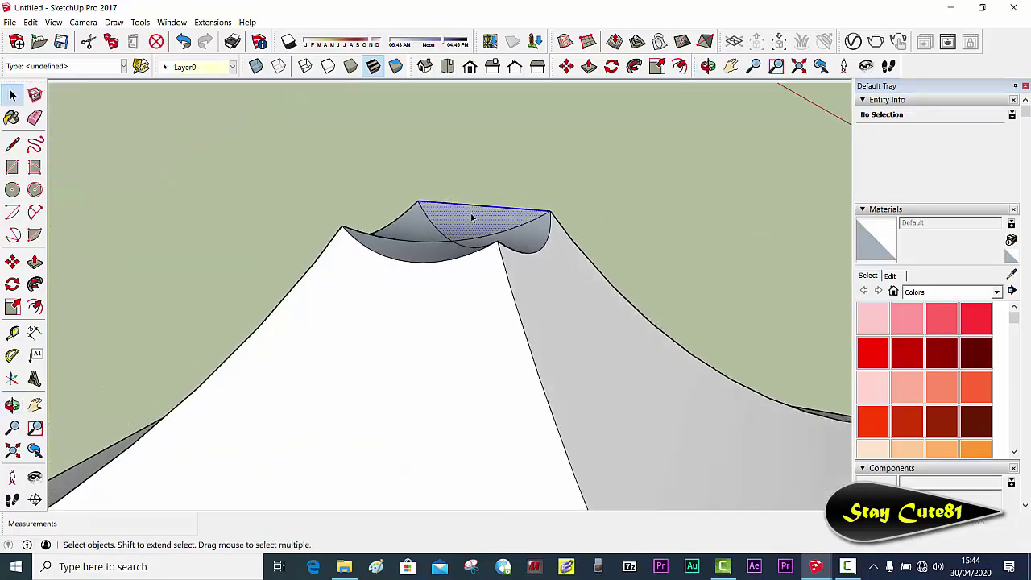
{"action": "key", "text": "Delete"}
Step: Delete the curved faces and inner diagonal edges of the roof opening, leaving corner stubs
{"action": "middle_click_drag", "start_coordinate": [419, 265], "coordinate": [499, 348]}
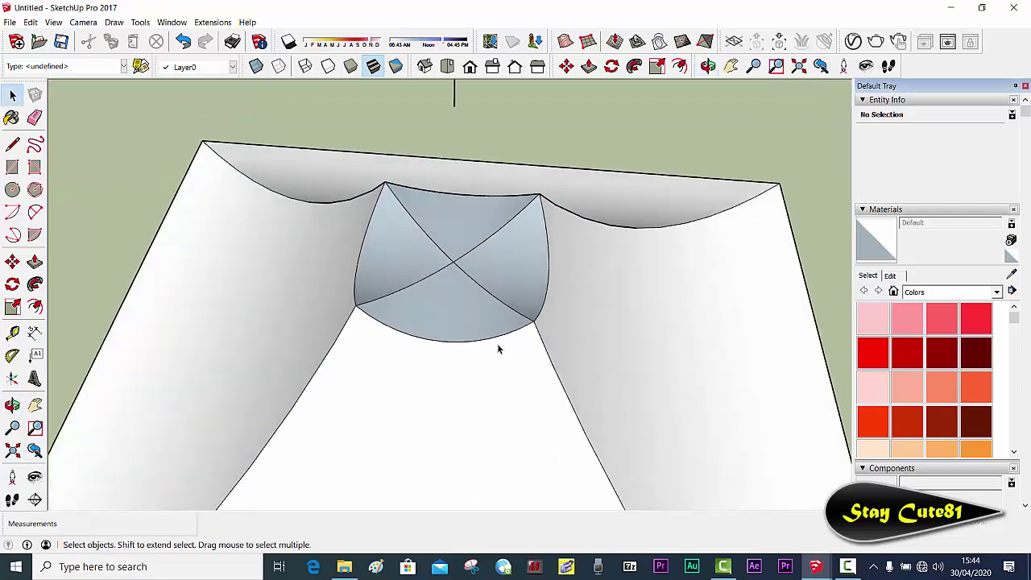
{"action": "left_click_drag", "start_coordinate": [473, 238], "coordinate": [417, 302]}
{"action": "key", "text": "Delete"}
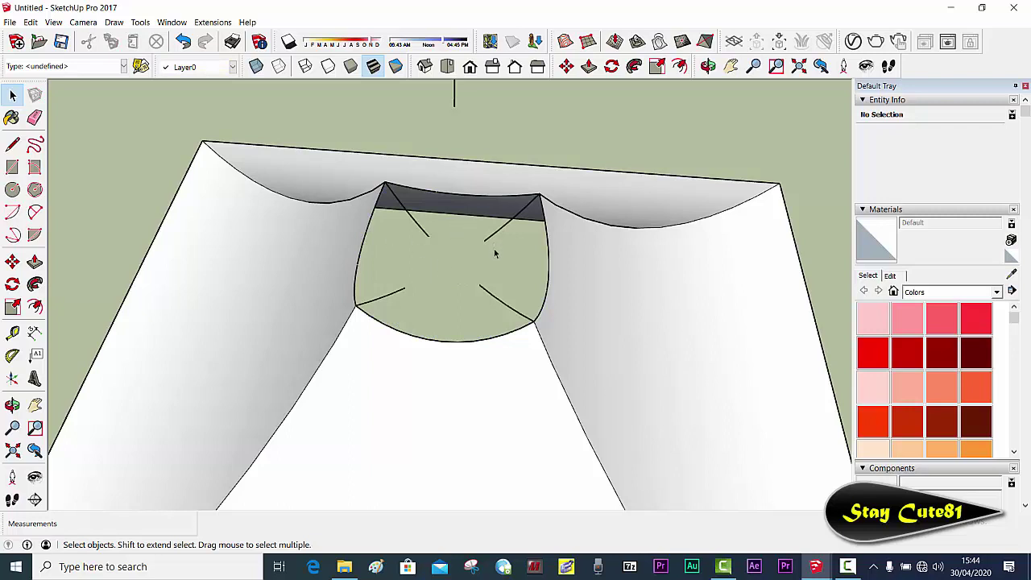
{"action": "mouse_move", "coordinate": [495, 254]}
{"action": "middle_mouse_down"}
{"action": "mouse_move", "coordinate": [520, 339]}
{"action": "mouse_move", "coordinate": [505, 275]}
{"action": "middle_mouse_up"}
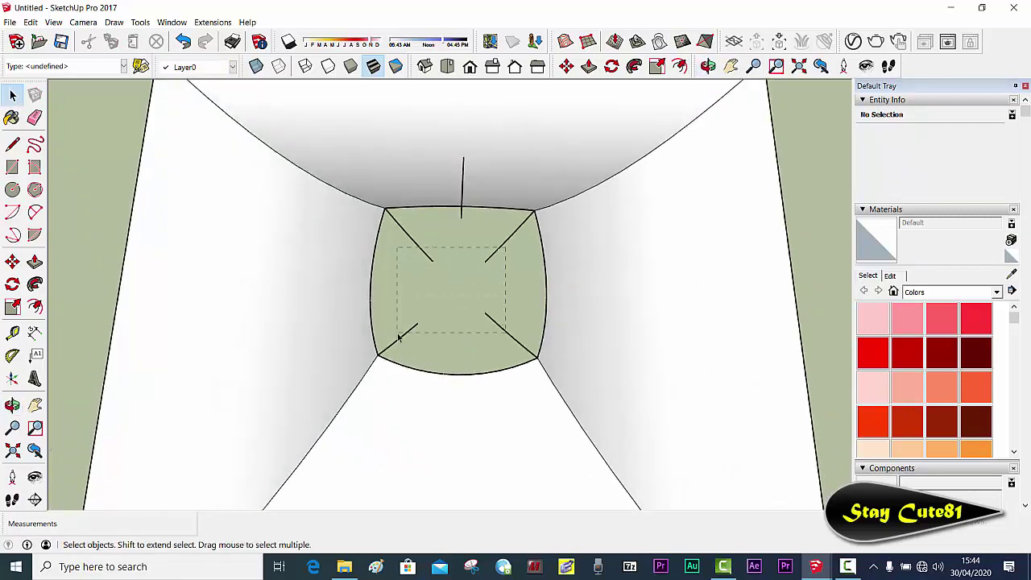
{"action": "left_click_drag", "start_coordinate": [398, 337], "coordinate": [401, 338]}
{"action": "key", "text": "Delete"}
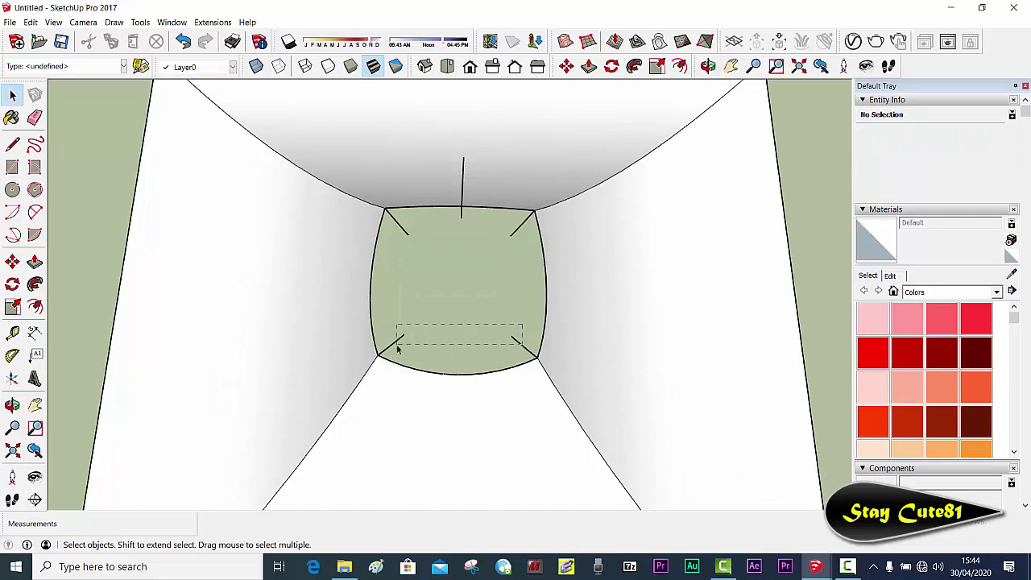
{"action": "left_click_drag", "start_coordinate": [523, 326], "coordinate": [397, 348]}
{"action": "key", "text": "Delete"}
{"action": "left_click_drag", "start_coordinate": [508, 240], "coordinate": [507, 243]}
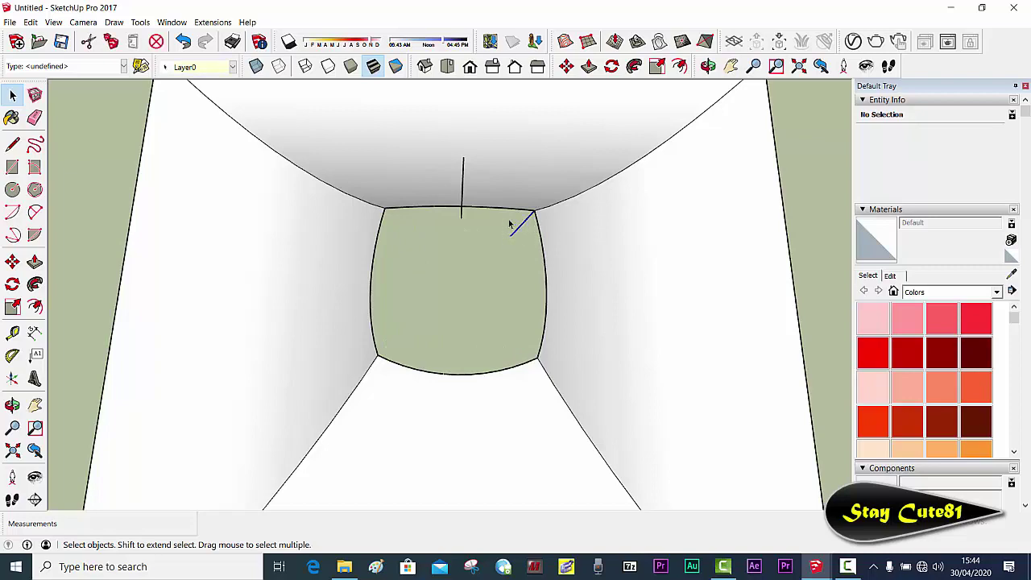
{"action": "key", "text": "Delete"}
{"action": "mouse_move", "coordinate": [507, 243]}
{"action": "middle_mouse_down"}
{"action": "mouse_move", "coordinate": [634, 156]}
{"action": "mouse_move", "coordinate": [556, 216]}
{"action": "mouse_move", "coordinate": [663, 242]}
{"action": "mouse_move", "coordinate": [626, 261]}
{"action": "mouse_move", "coordinate": [702, 228]}
{"action": "mouse_move", "coordinate": [594, 216]}
{"action": "mouse_move", "coordinate": [689, 204]}
{"action": "middle_mouse_up"}
Step: Move the pyramid cap onto the tent's apex and check its fit
{"action": "left_click", "coordinate": [691, 204]}
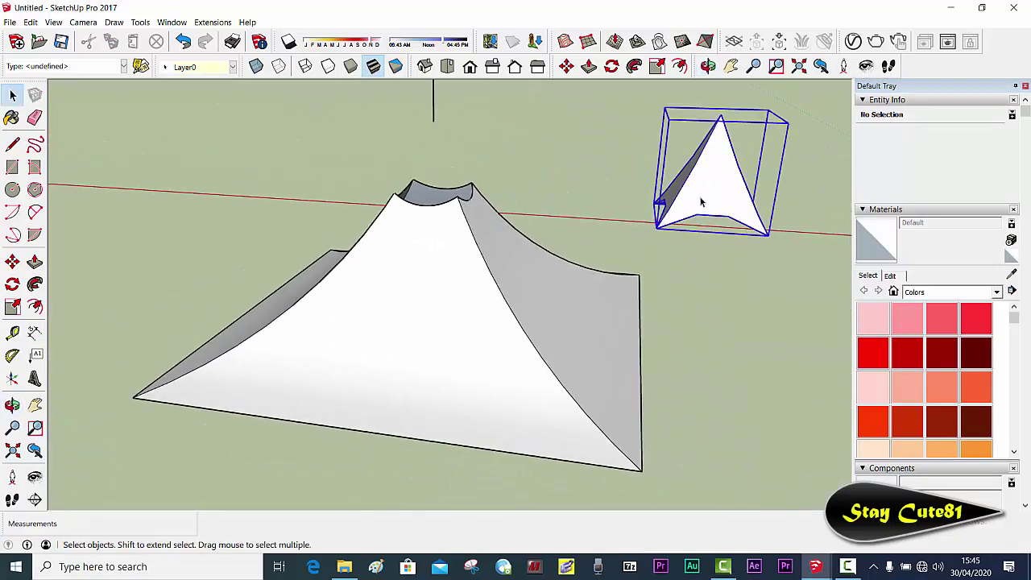
{"action": "middle_click_drag", "start_coordinate": [570, 179], "coordinate": [631, 153]}
{"action": "key", "text": "m"}
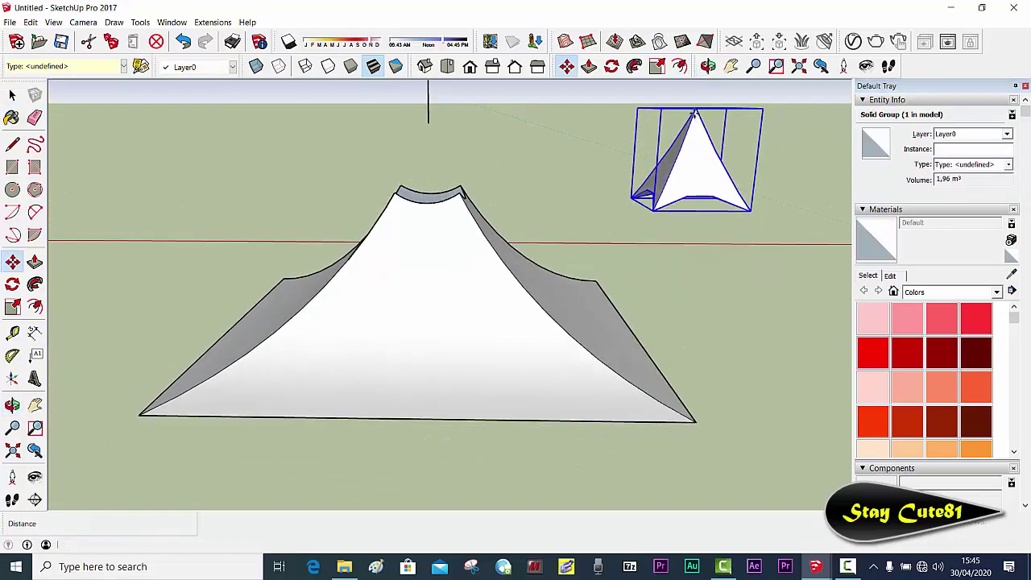
{"action": "left_click_drag", "start_coordinate": [698, 106], "coordinate": [428, 108]}
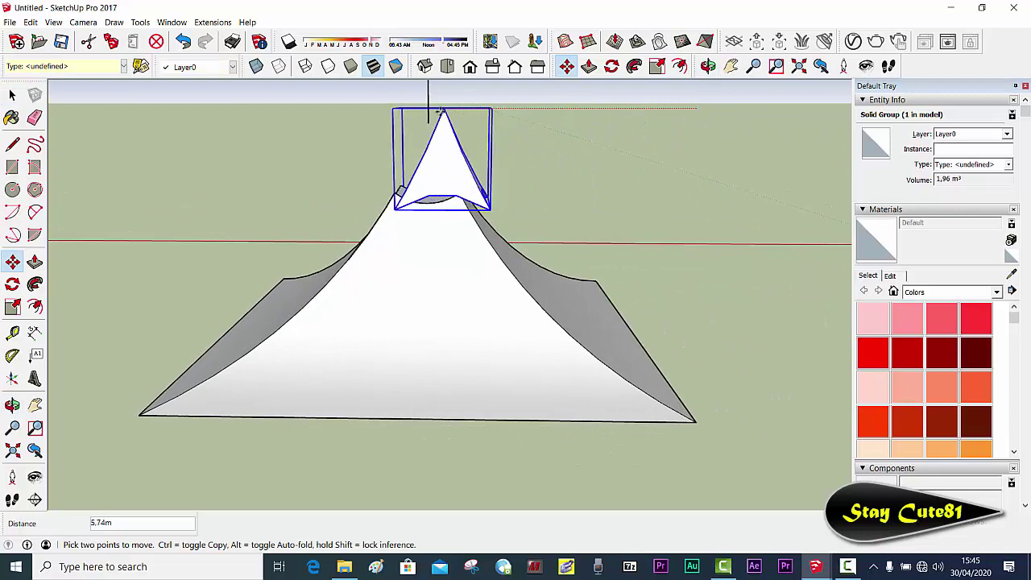
{"action": "middle_click_drag", "start_coordinate": [428, 107], "coordinate": [411, 185]}
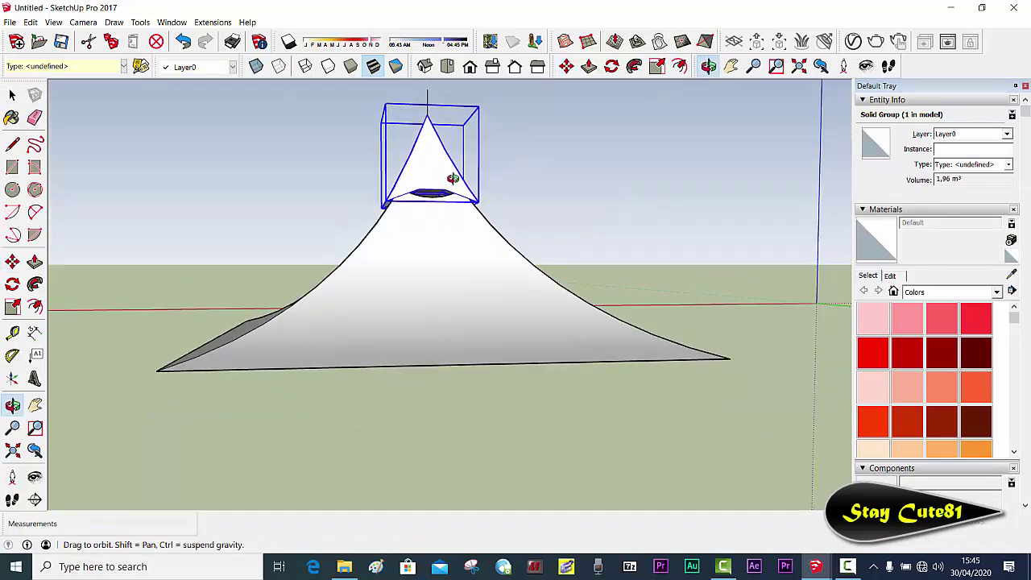
{"action": "scroll", "coordinate": [407, 202], "scroll_direction": "up", "scroll_amount": 2}
{"action": "scroll", "coordinate": [405, 204], "scroll_direction": "up", "scroll_amount": 2}
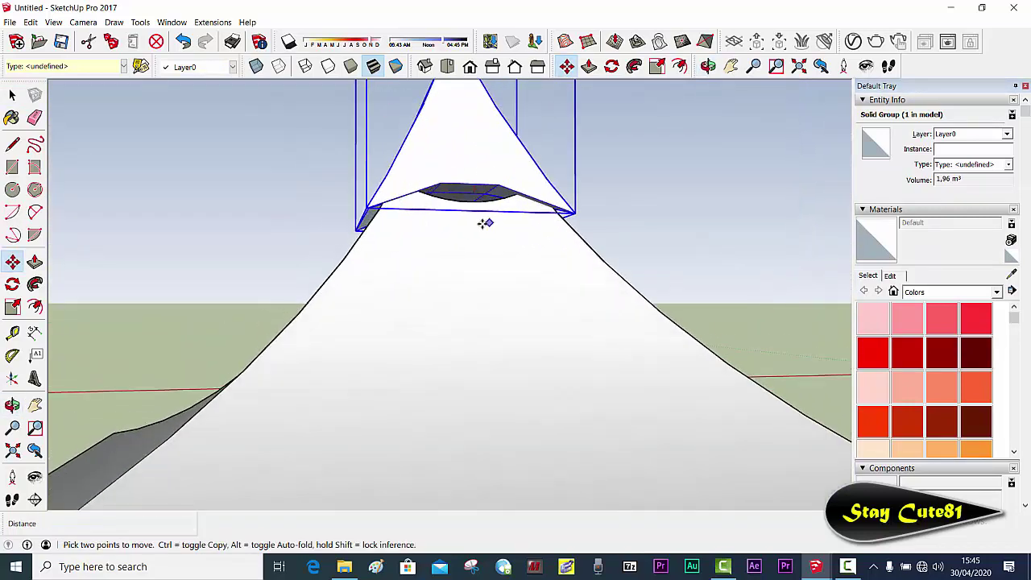
{"action": "mouse_move", "coordinate": [485, 223]}
{"action": "middle_mouse_down"}
{"action": "mouse_move", "coordinate": [368, 255]}
{"action": "mouse_move", "coordinate": [412, 239]}
{"action": "mouse_move", "coordinate": [405, 247]}
{"action": "mouse_move", "coordinate": [589, 249]}
{"action": "mouse_move", "coordinate": [502, 226]}
{"action": "middle_mouse_up"}
{"action": "scroll", "coordinate": [488, 235], "scroll_direction": "down", "scroll_amount": 4}
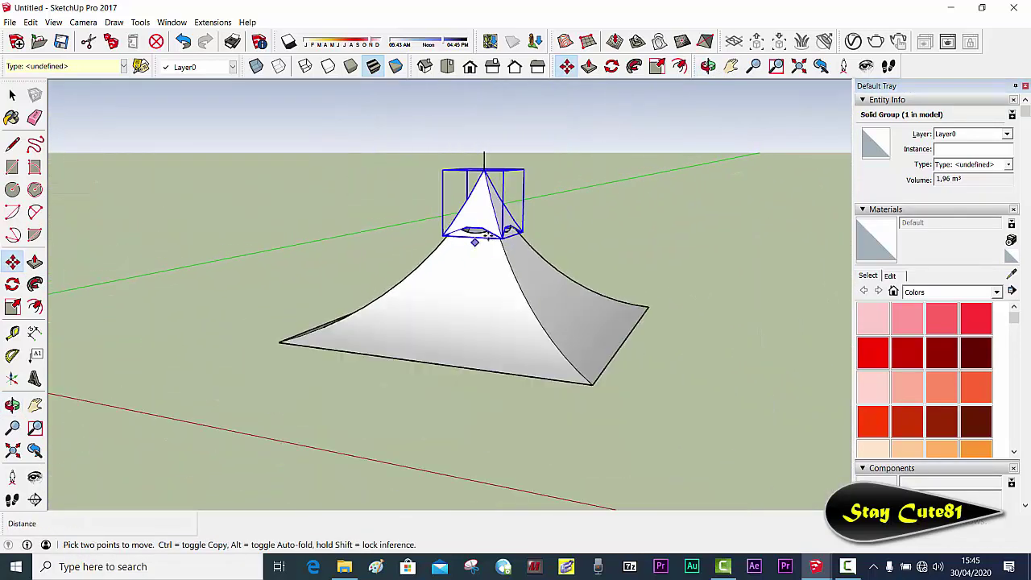
{"action": "key", "text": "space"}
{"action": "left_click", "coordinate": [596, 205]}
{"action": "scroll", "coordinate": [597, 206], "scroll_direction": "down", "scroll_amount": 3}
Step: Window-select the whole tent including its cap
{"action": "mouse_move", "coordinate": [614, 218]}
{"action": "middle_mouse_down"}
{"action": "mouse_move", "coordinate": [527, 295]}
{"action": "mouse_move", "coordinate": [506, 234]}
{"action": "mouse_move", "coordinate": [640, 191]}
{"action": "middle_mouse_up"}
{"action": "scroll", "coordinate": [519, 203], "scroll_direction": "up", "scroll_amount": 2}
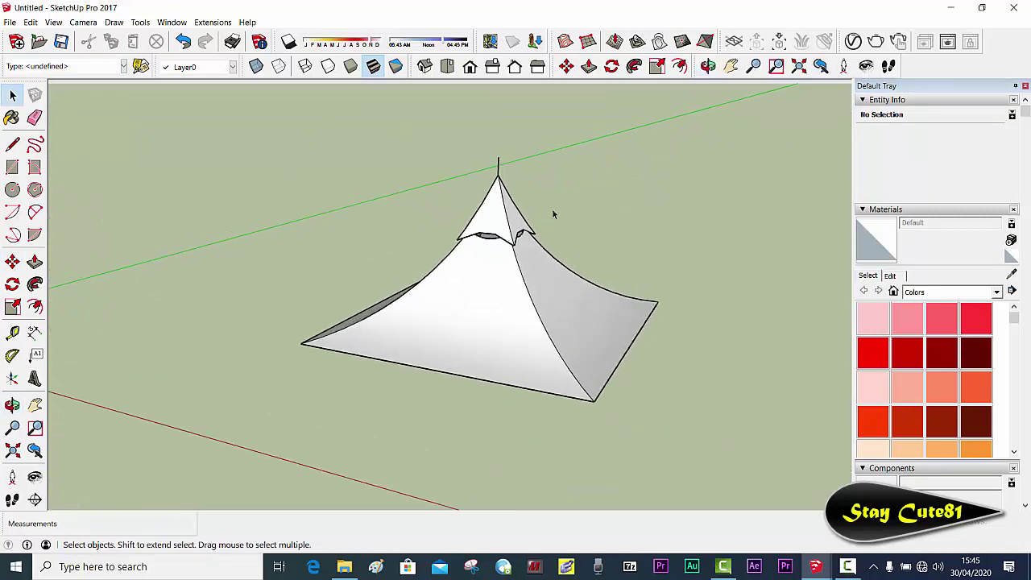
{"action": "left_click_drag", "start_coordinate": [262, 137], "coordinate": [723, 441]}
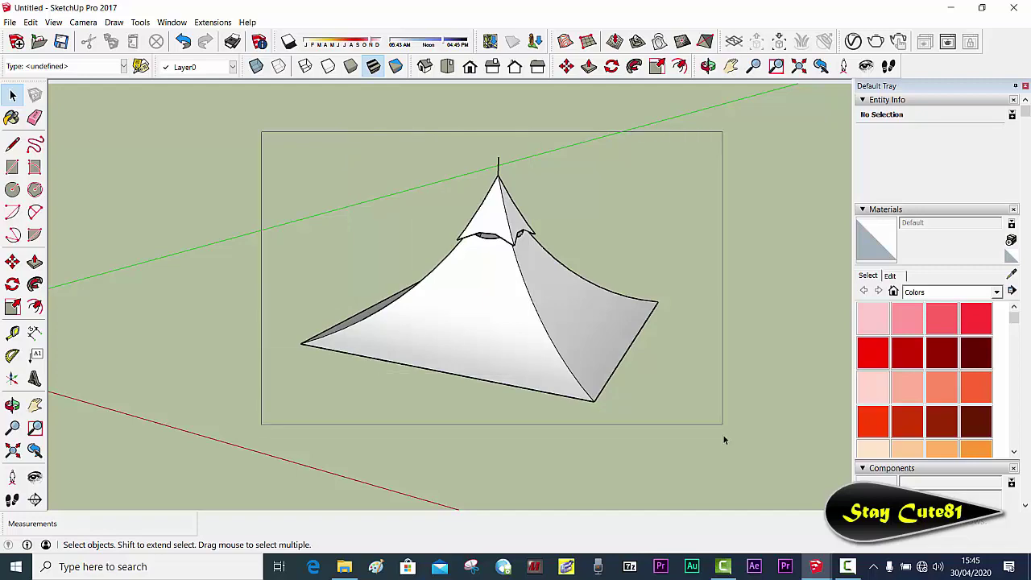
{"action": "scroll", "coordinate": [623, 296], "scroll_direction": "down", "scroll_amount": 3}
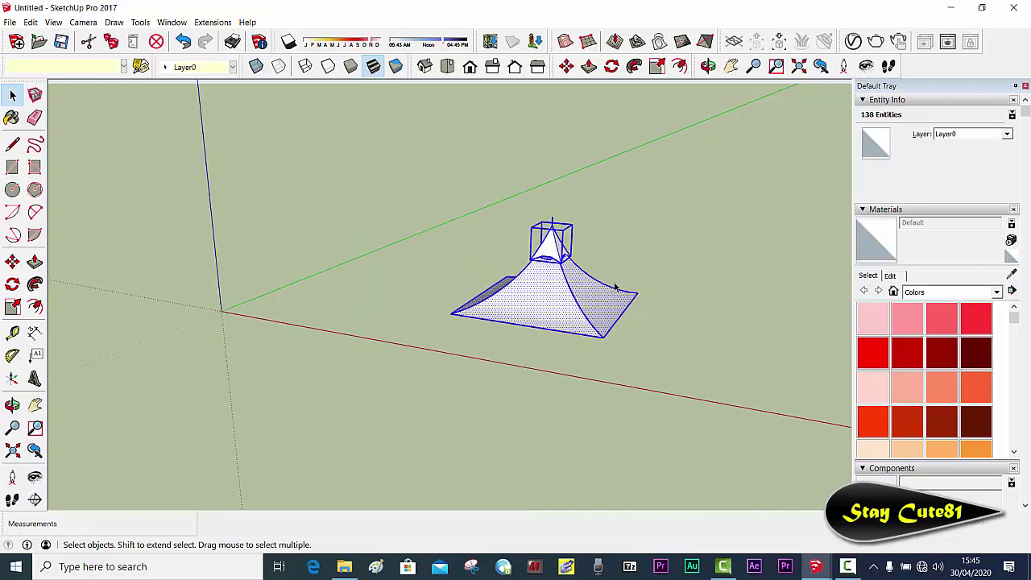
Step: Copy the capped tent 14.75m to the right
{"action": "key", "text": "m"}
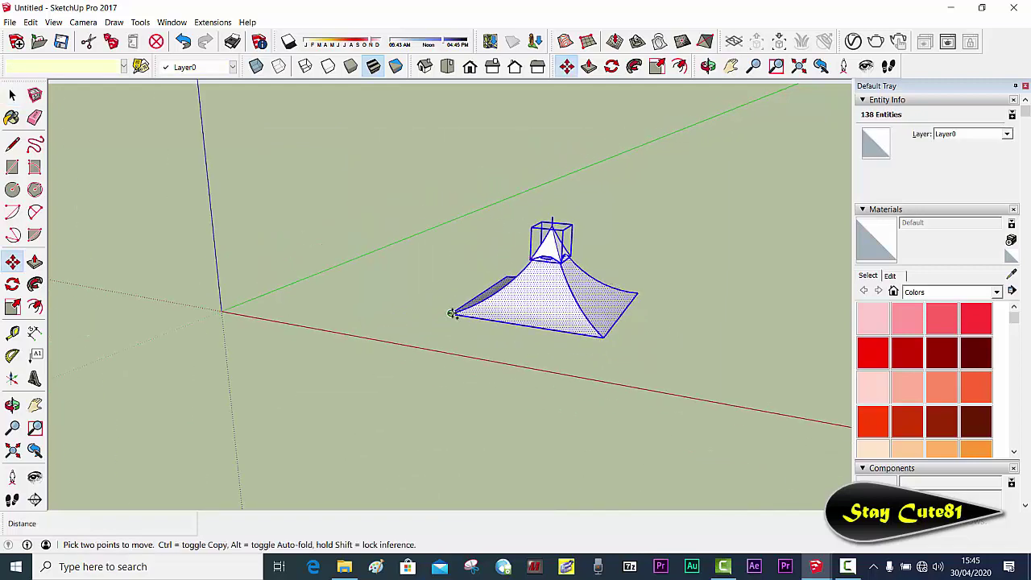
{"action": "left_click", "coordinate": [451, 313]}
{"action": "key", "text": "ctrl"}
{"action": "left_click", "coordinate": [686, 358]}
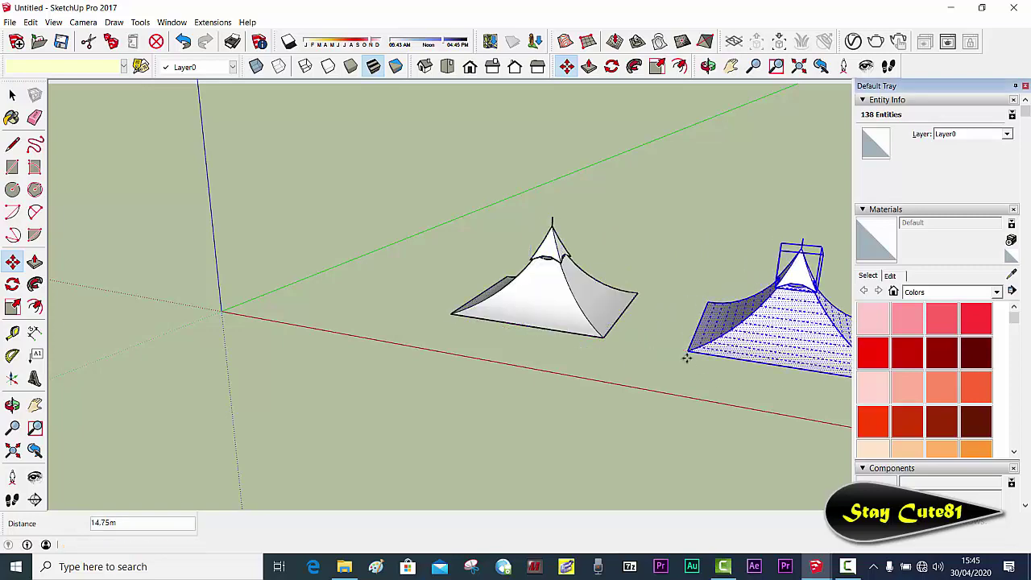
{"action": "key", "text": "space"}
{"action": "mouse_move", "coordinate": [721, 364]}
{"action": "middle_mouse_down"}
{"action": "mouse_move", "coordinate": [587, 327]}
{"action": "mouse_move", "coordinate": [668, 340]}
{"action": "mouse_move", "coordinate": [668, 325]}
{"action": "mouse_move", "coordinate": [705, 288]}
{"action": "middle_mouse_up"}
{"action": "scroll", "coordinate": [689, 262], "scroll_direction": "up", "scroll_amount": 1}
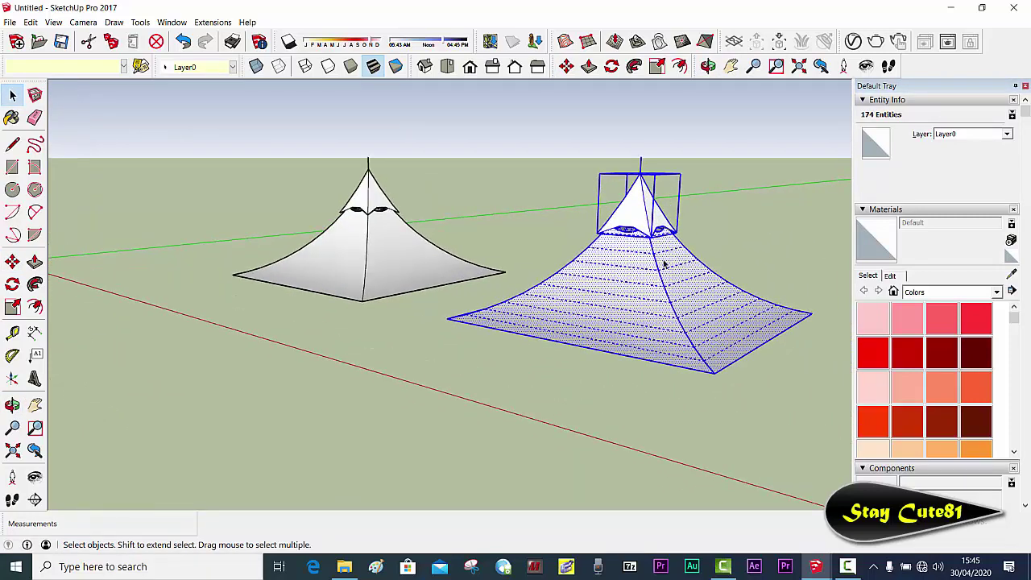
Step: Soften and smooth the copy's edges with the angle set to 180 degrees
{"action": "right_click", "coordinate": [632, 286]}
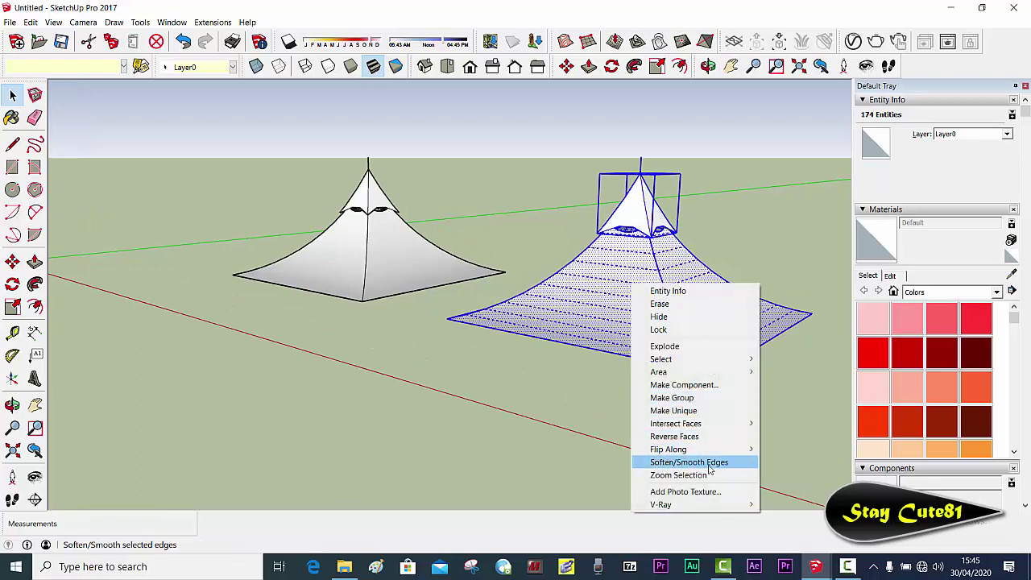
{"action": "left_click", "coordinate": [710, 468]}
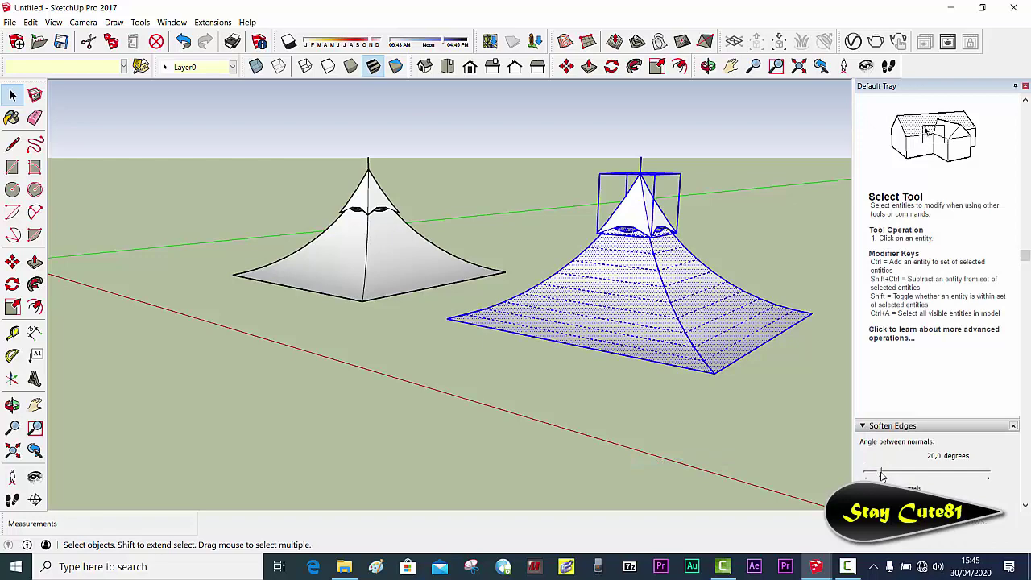
{"action": "left_click_drag", "start_coordinate": [882, 476], "coordinate": [1000, 477]}
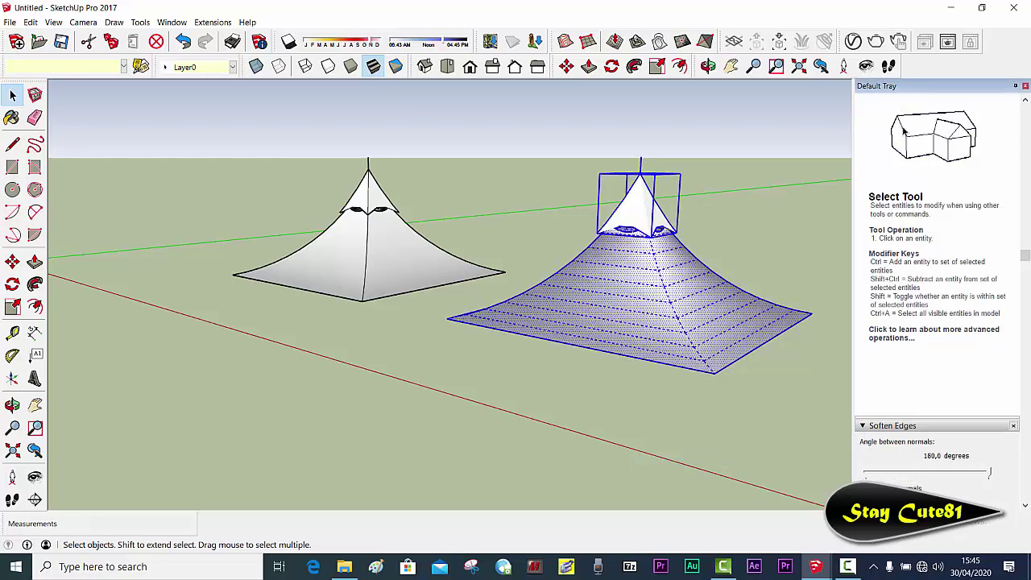
{"action": "left_click", "coordinate": [796, 339]}
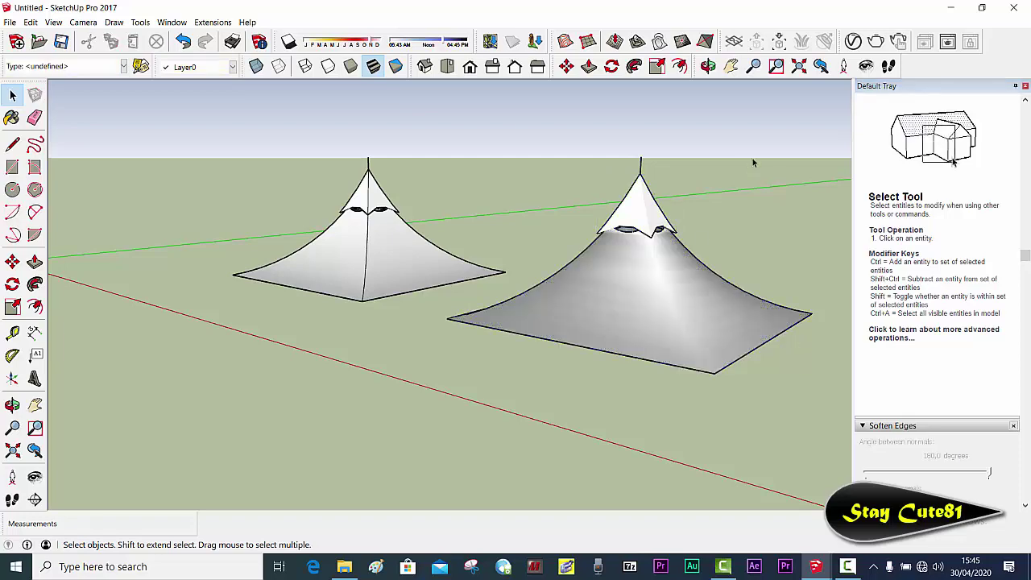
Step: Orbit around both tents to compare the smoothed copy with the faceted original
{"action": "mouse_move", "coordinate": [594, 234]}
{"action": "middle_mouse_down"}
{"action": "mouse_move", "coordinate": [615, 298]}
{"action": "mouse_move", "coordinate": [599, 379]}
{"action": "mouse_move", "coordinate": [292, 203]}
{"action": "mouse_move", "coordinate": [470, 230]}
{"action": "mouse_move", "coordinate": [362, 258]}
{"action": "middle_mouse_up"}
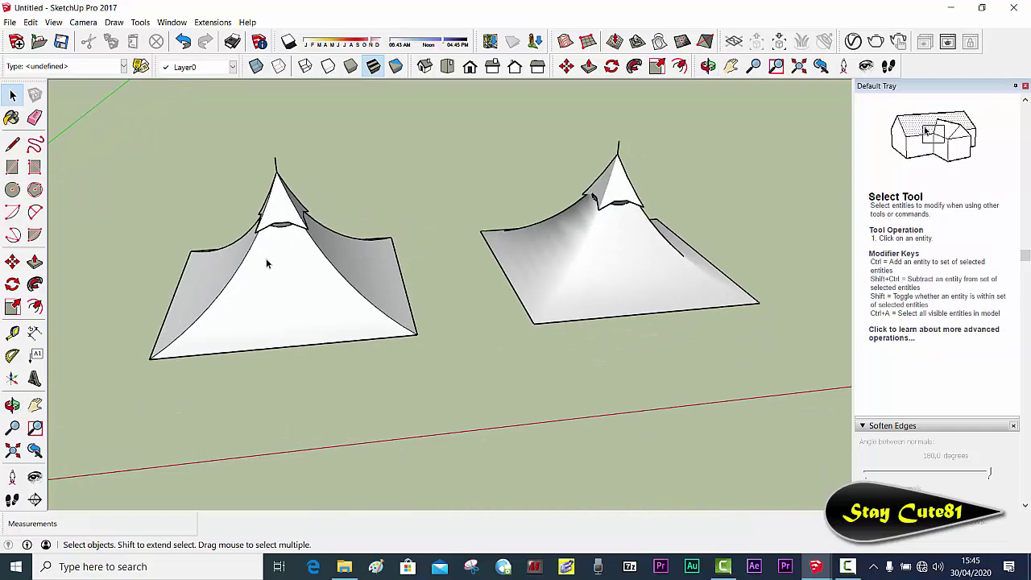
{"action": "middle_click_drag", "start_coordinate": [268, 263], "coordinate": [604, 350]}
{"action": "mouse_move", "coordinate": [358, 428]}
{"action": "middle_mouse_down"}
{"action": "mouse_move", "coordinate": [431, 403]}
{"action": "mouse_move", "coordinate": [353, 273]}
{"action": "middle_mouse_up"}
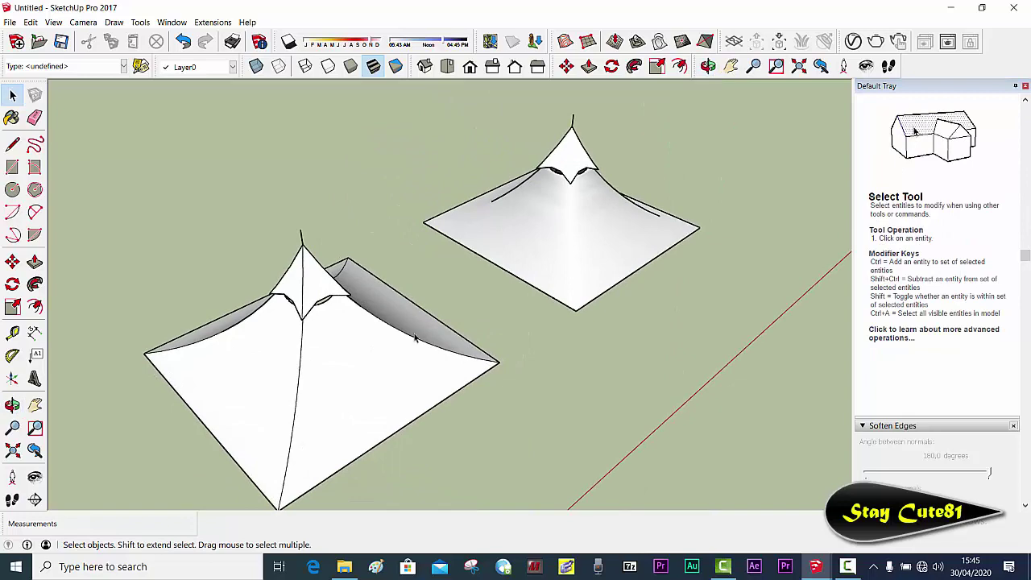
{"action": "middle_click_drag", "start_coordinate": [395, 274], "coordinate": [459, 286]}
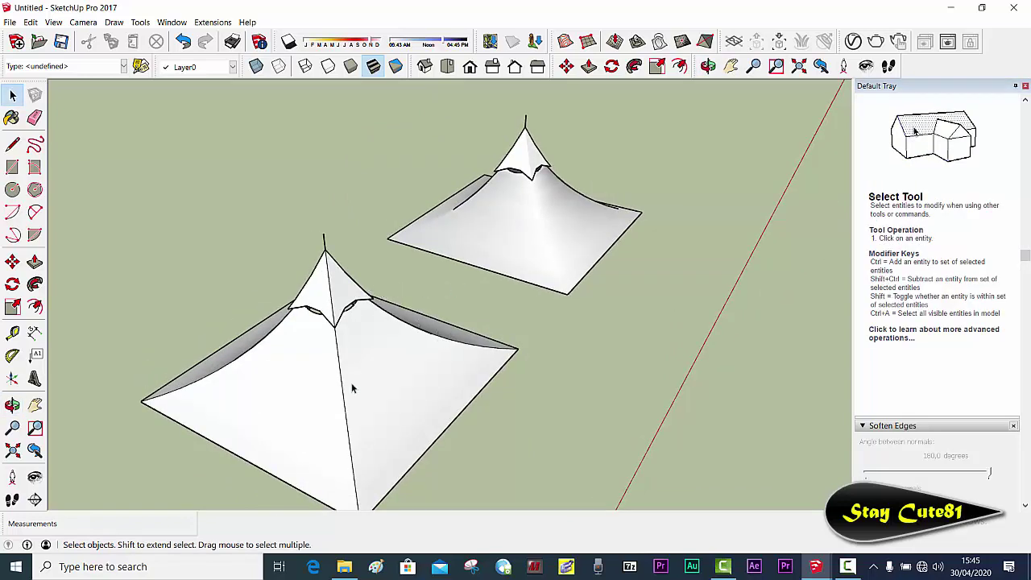
{"action": "mouse_move", "coordinate": [589, 291]}
{"action": "middle_mouse_down"}
{"action": "mouse_move", "coordinate": [361, 330]}
{"action": "mouse_move", "coordinate": [640, 343]}
{"action": "mouse_move", "coordinate": [456, 322]}
{"action": "middle_mouse_up"}
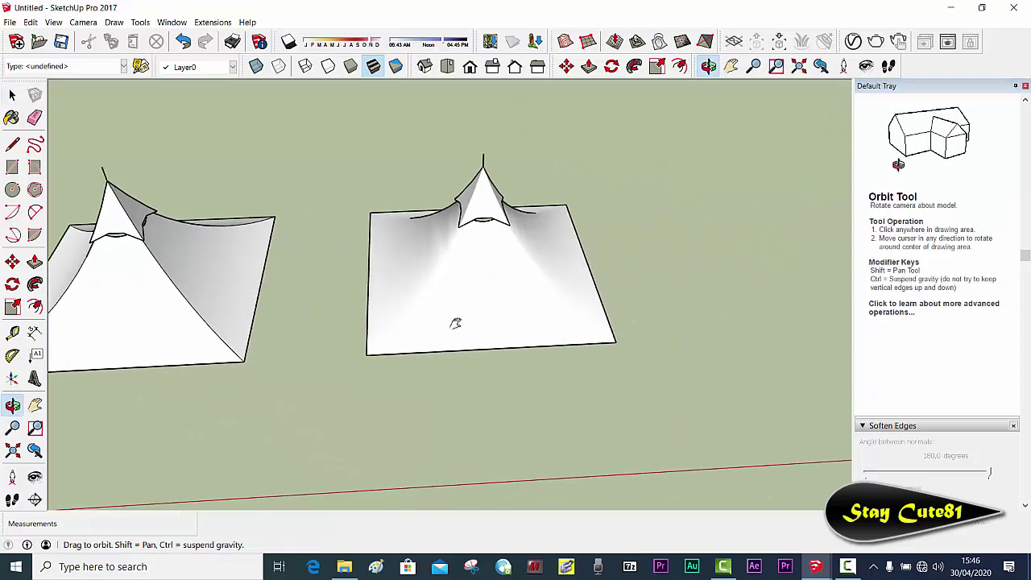
{"action": "scroll", "coordinate": [484, 298], "scroll_direction": "up", "scroll_amount": 3}
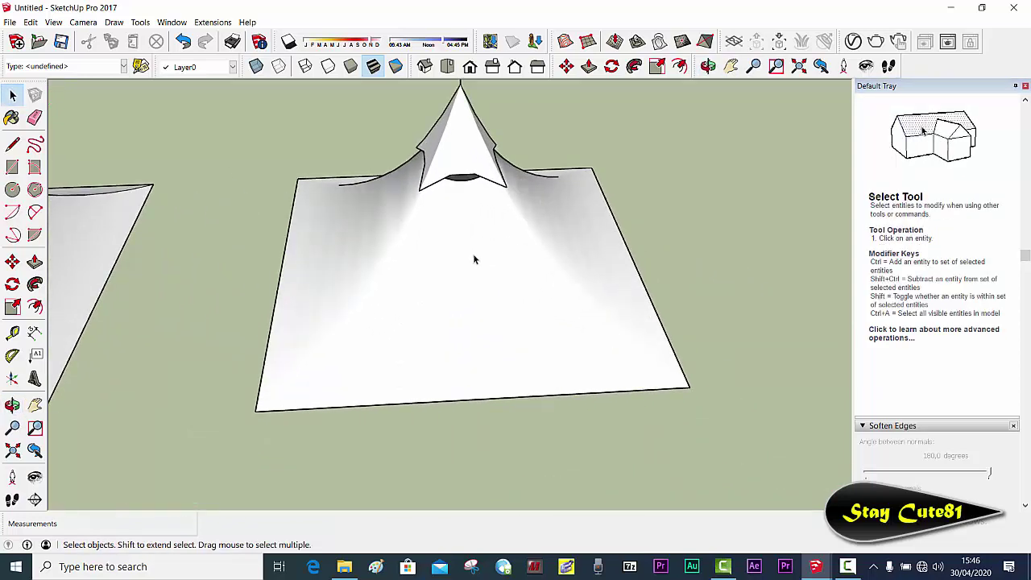
{"action": "mouse_move", "coordinate": [382, 217]}
{"action": "middle_mouse_down"}
{"action": "mouse_move", "coordinate": [576, 201]}
{"action": "mouse_move", "coordinate": [501, 184]}
{"action": "middle_mouse_up"}
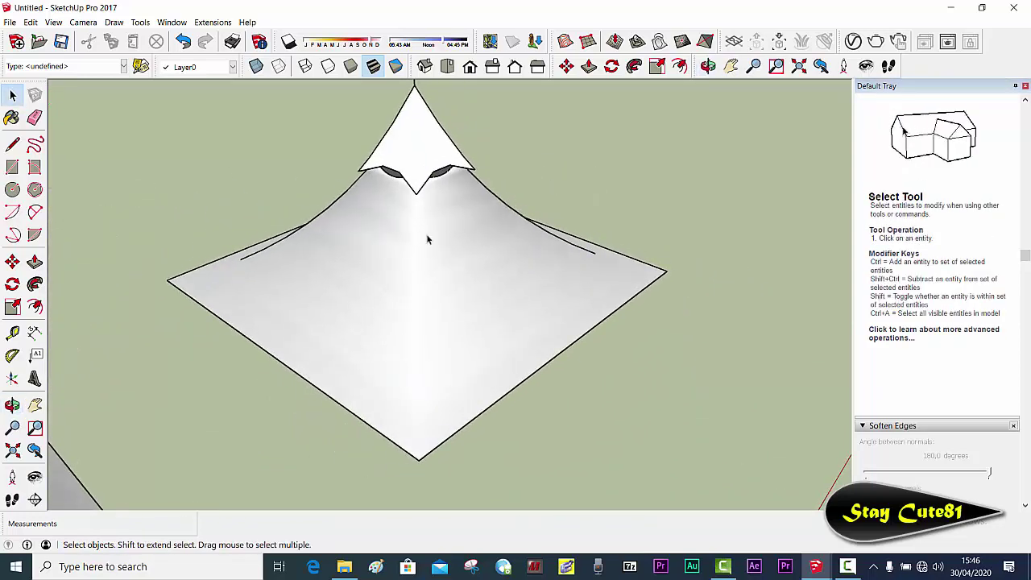
{"action": "mouse_move", "coordinate": [310, 191]}
{"action": "middle_mouse_down"}
{"action": "mouse_move", "coordinate": [605, 214]}
{"action": "mouse_move", "coordinate": [518, 302]}
{"action": "mouse_move", "coordinate": [453, 254]}
{"action": "mouse_move", "coordinate": [470, 260]}
{"action": "mouse_move", "coordinate": [368, 311]}
{"action": "mouse_move", "coordinate": [432, 268]}
{"action": "mouse_move", "coordinate": [406, 283]}
{"action": "middle_mouse_up"}
{"action": "scroll", "coordinate": [453, 254], "scroll_direction": "down", "scroll_amount": 4}
{"action": "scroll", "coordinate": [452, 283], "scroll_direction": "up", "scroll_amount": 2}
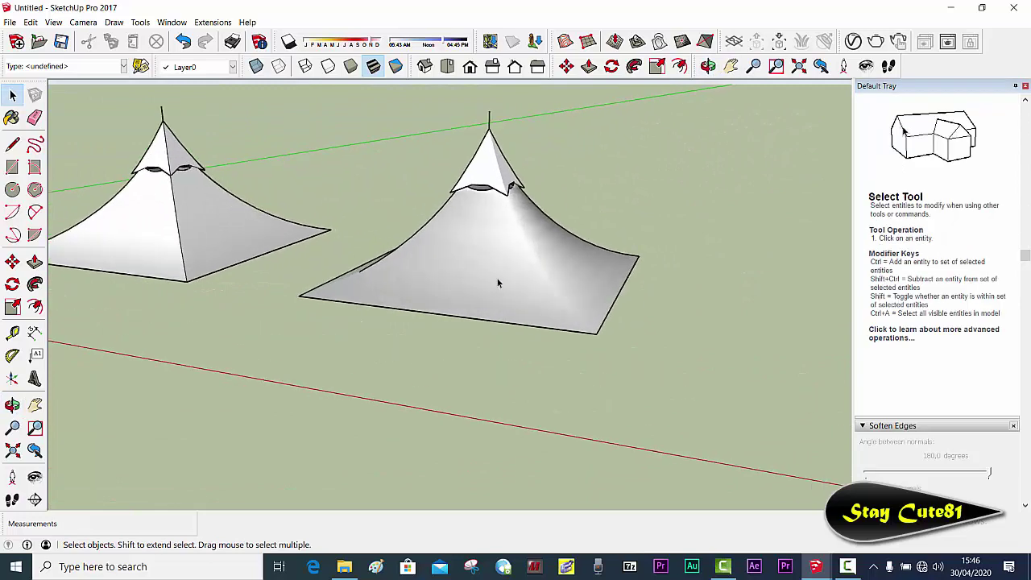
Step: Start a line at the smoothed tent's front-left corner
{"action": "middle_click_drag", "start_coordinate": [497, 283], "coordinate": [576, 299]}
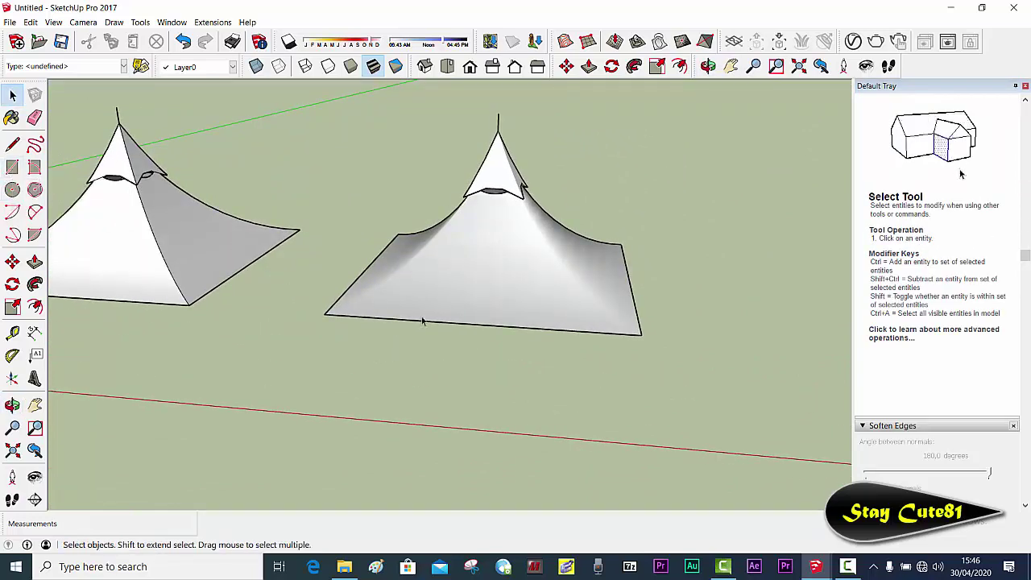
{"action": "mouse_move", "coordinate": [483, 339]}
{"action": "middle_mouse_down"}
{"action": "mouse_move", "coordinate": [478, 288]}
{"action": "mouse_move", "coordinate": [392, 323]}
{"action": "middle_mouse_up"}
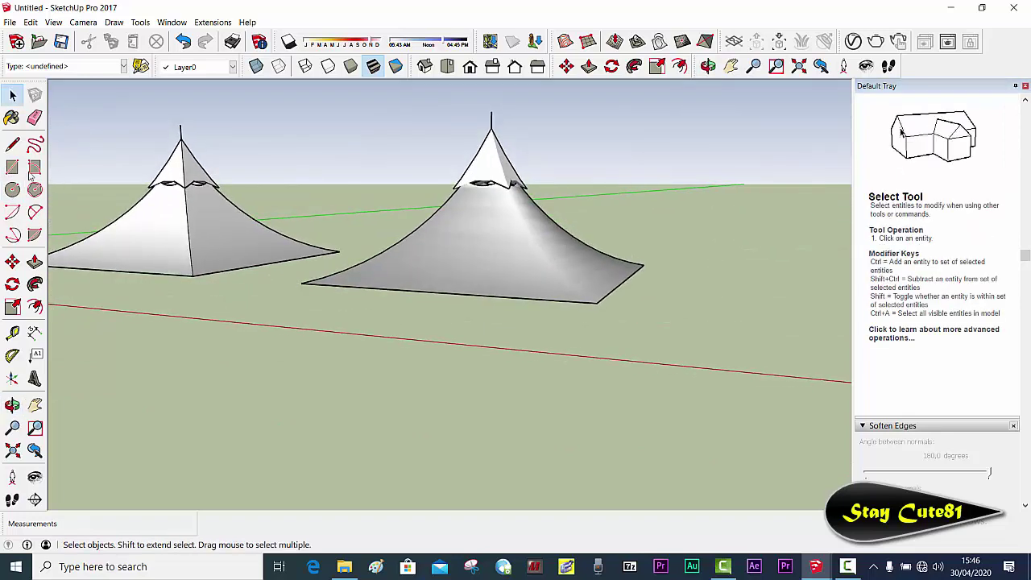
{"action": "key", "text": "l"}
{"action": "left_click", "coordinate": [301, 283]}
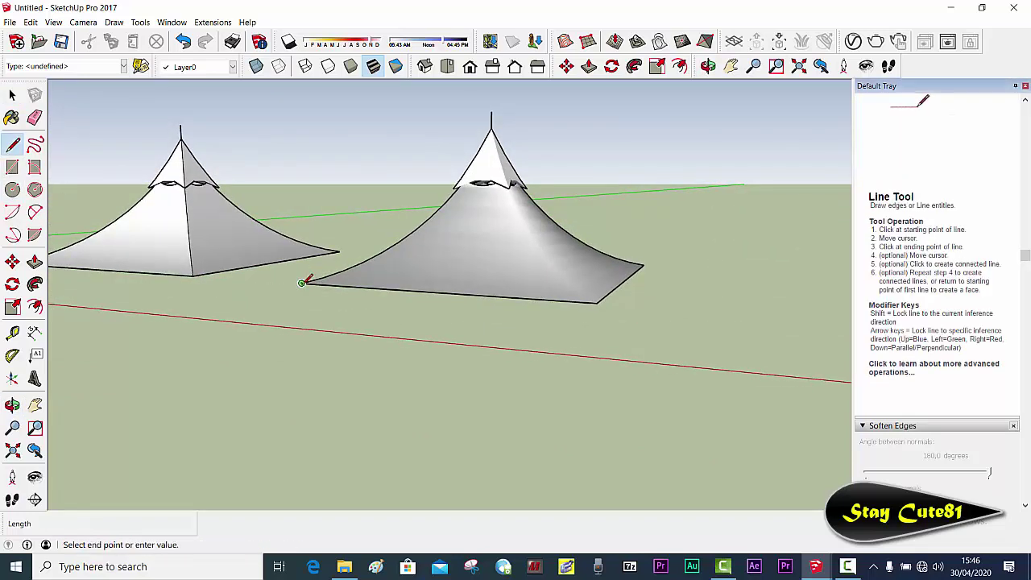
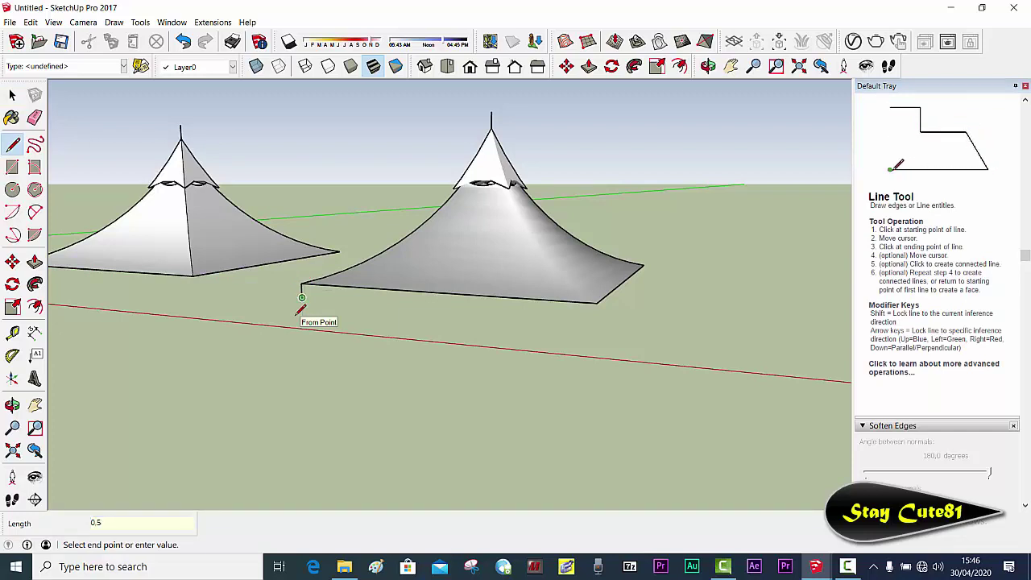
Step: Commit the 0.5 m edge line and draw a 10 m × 0.5 m band face under the canopy edge
{"action": "key", "text": "Return"}
{"action": "key", "text": "space"}
{"action": "key", "text": "r"}
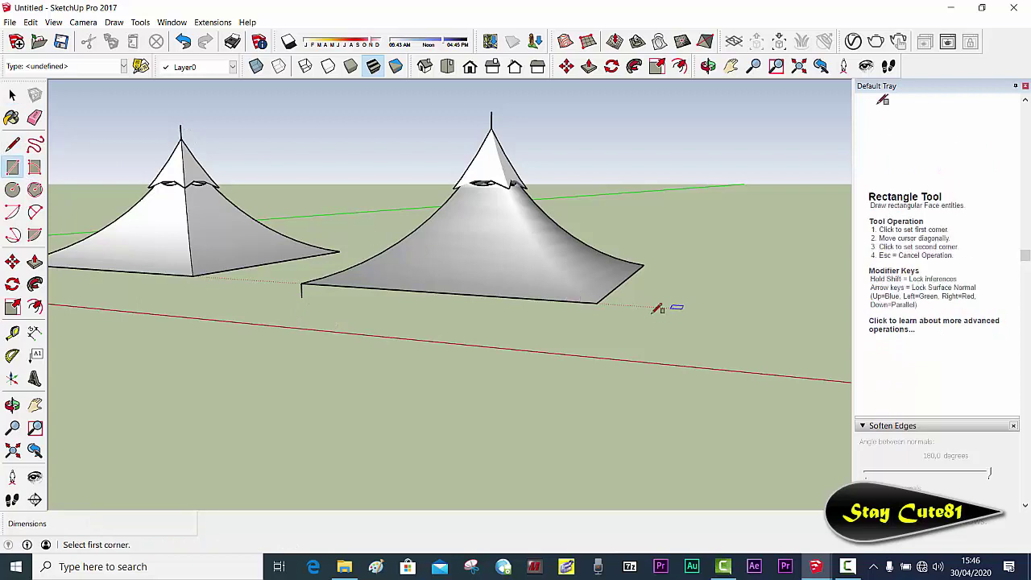
{"action": "left_click", "coordinate": [597, 303]}
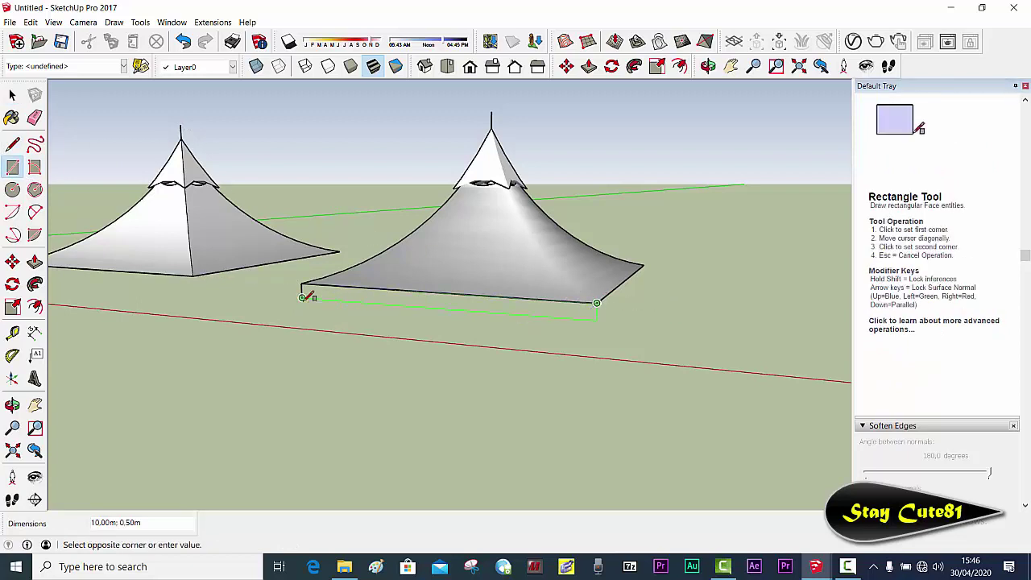
{"action": "left_click", "coordinate": [303, 298]}
{"action": "key", "text": "space"}
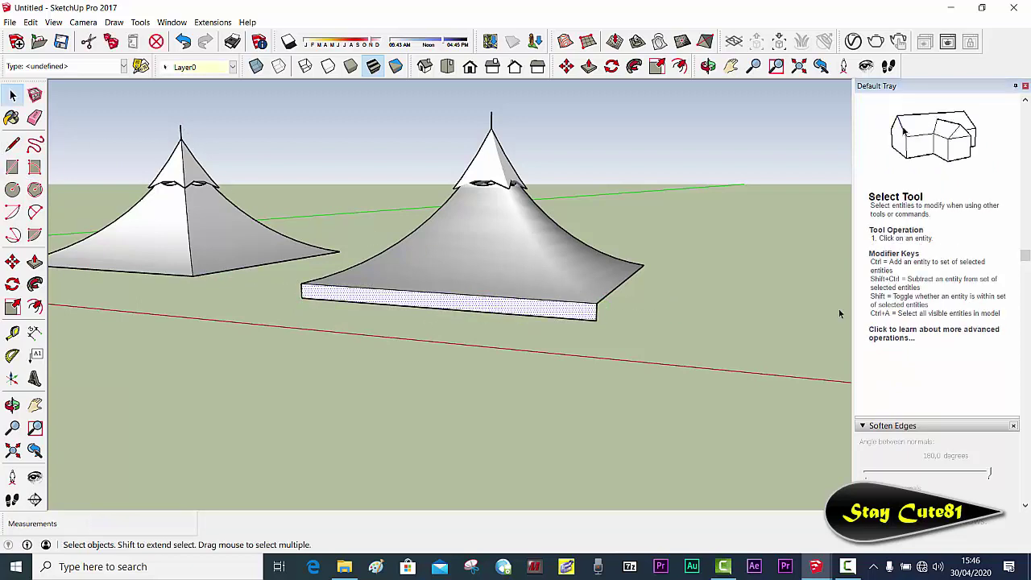
Step: Copy the band face 10 m back and join the two with a side edge
{"action": "key", "text": "m"}
{"action": "left_click", "coordinate": [630, 307]}
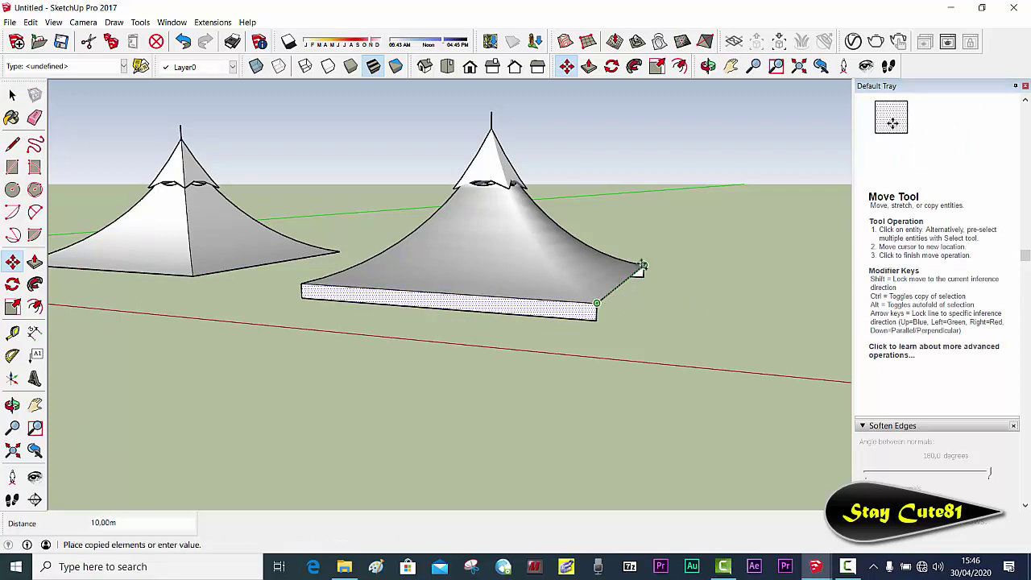
{"action": "left_click", "coordinate": [644, 268]}
{"action": "key", "text": "l"}
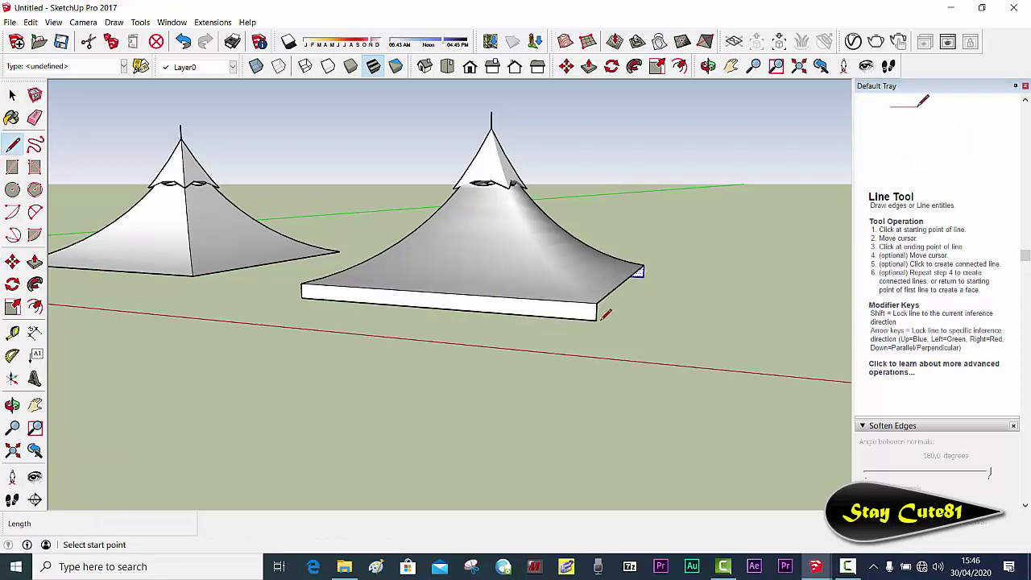
{"action": "left_click", "coordinate": [600, 319]}
{"action": "left_click", "coordinate": [643, 272]}
{"action": "mouse_move", "coordinate": [542, 283]}
{"action": "middle_mouse_down"}
{"action": "mouse_move", "coordinate": [589, 290]}
{"action": "mouse_move", "coordinate": [500, 298]}
{"action": "middle_mouse_up"}
{"action": "key", "text": "space"}
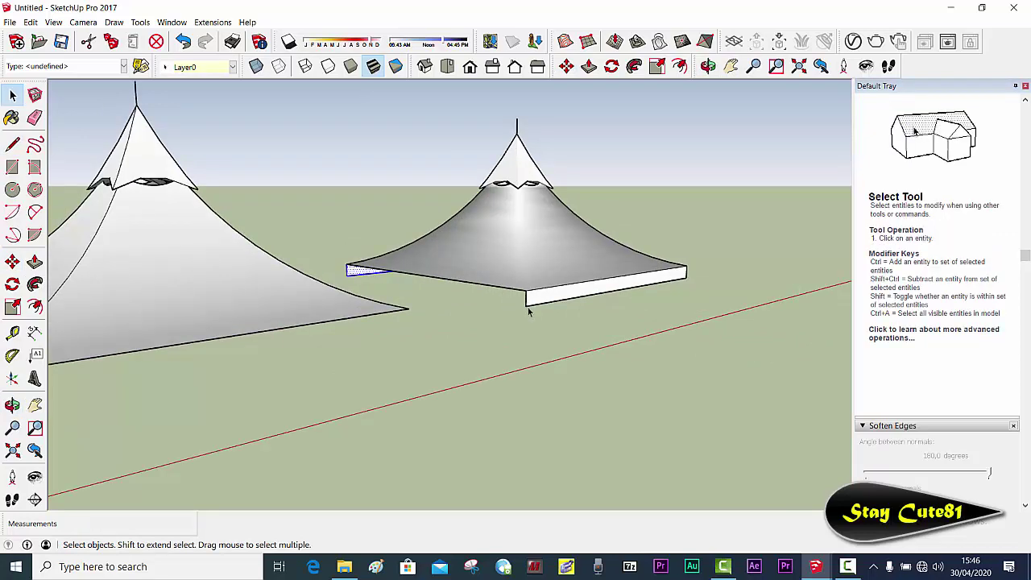
Step: Draw the bottom edge that closes the band's remaining side face
{"action": "key", "text": "l"}
{"action": "left_click", "coordinate": [527, 304]}
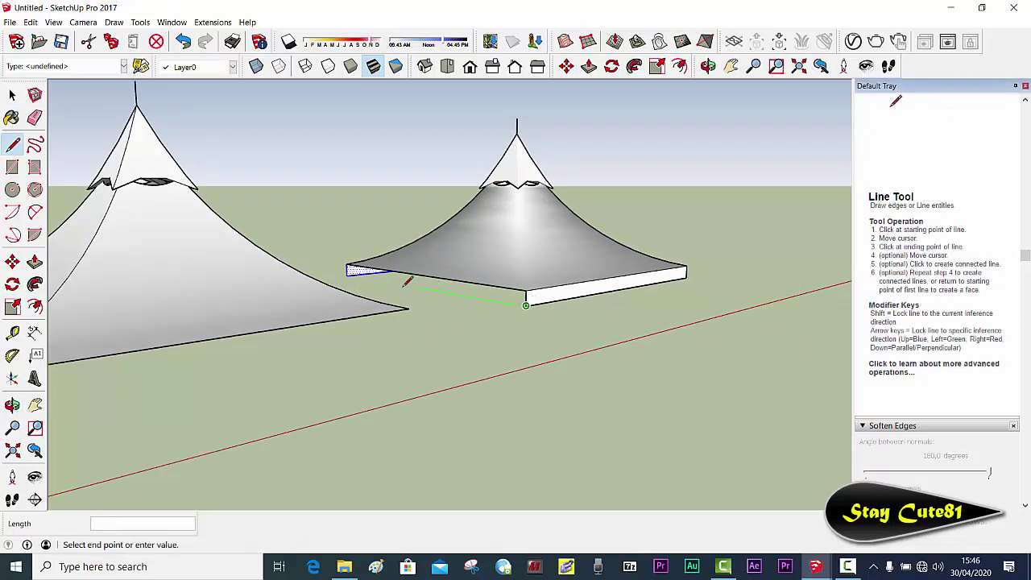
{"action": "left_click", "coordinate": [350, 274]}
{"action": "mouse_move", "coordinate": [706, 302]}
{"action": "middle_mouse_down"}
{"action": "mouse_move", "coordinate": [538, 267]}
{"action": "mouse_move", "coordinate": [489, 303]}
{"action": "middle_mouse_up"}
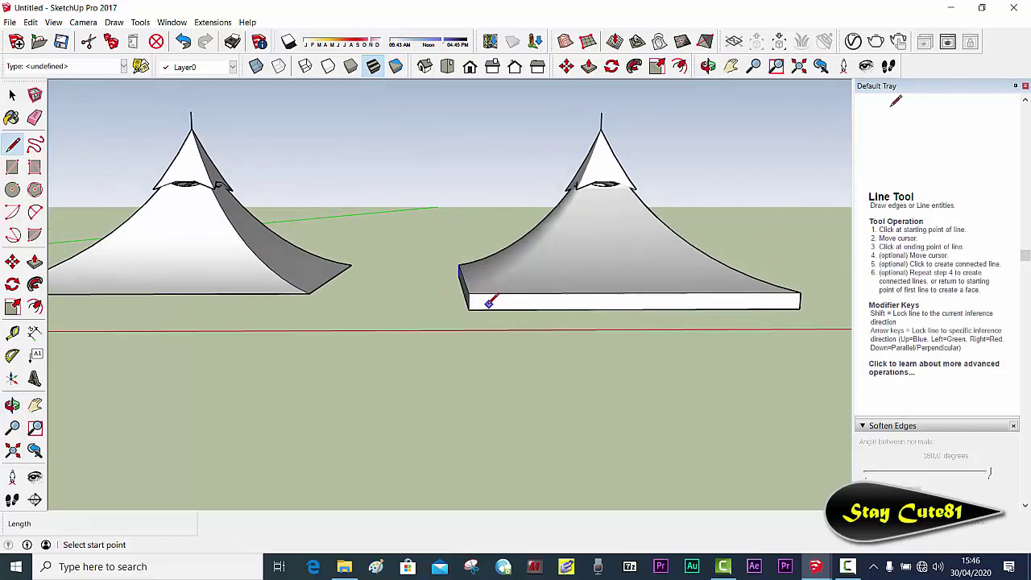
Step: Draw a 2.5 m vertical wall edge down from the band corner
{"action": "left_click", "coordinate": [469, 309]}
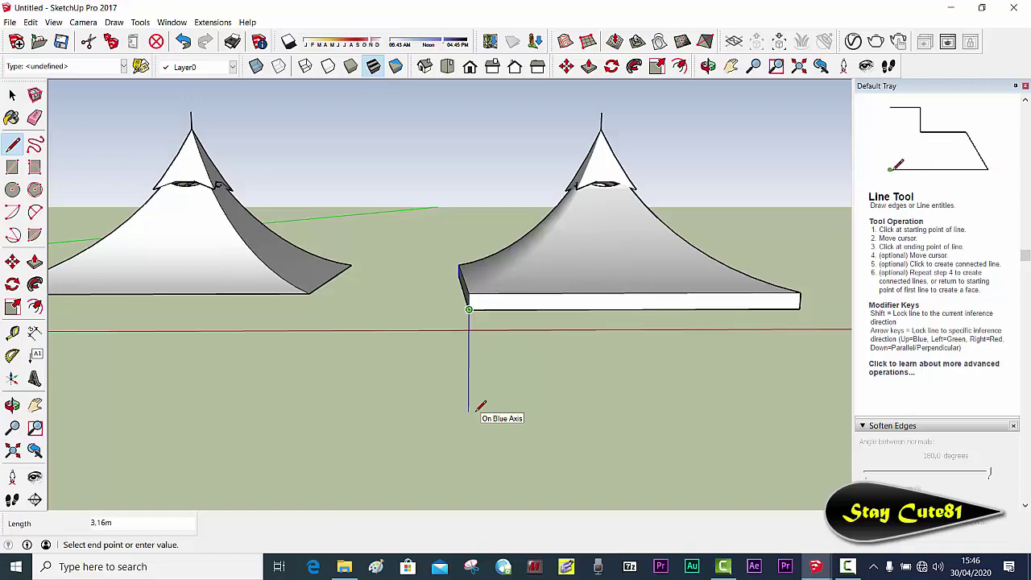
{"action": "type", "text": "5"}
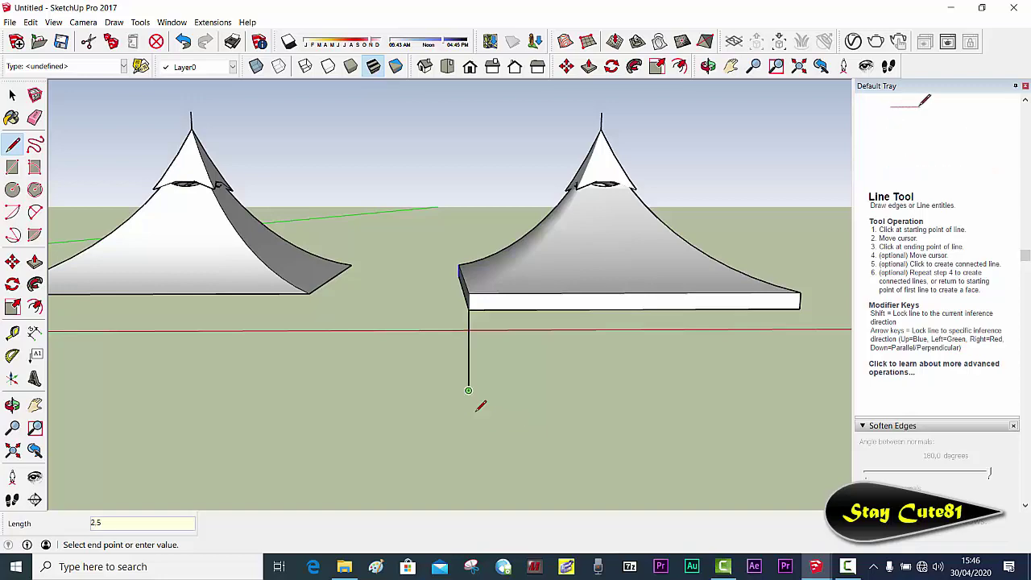
{"action": "key", "text": "Return"}
{"action": "middle_click_drag", "start_coordinate": [539, 349], "coordinate": [536, 327]}
{"action": "key", "text": "space"}
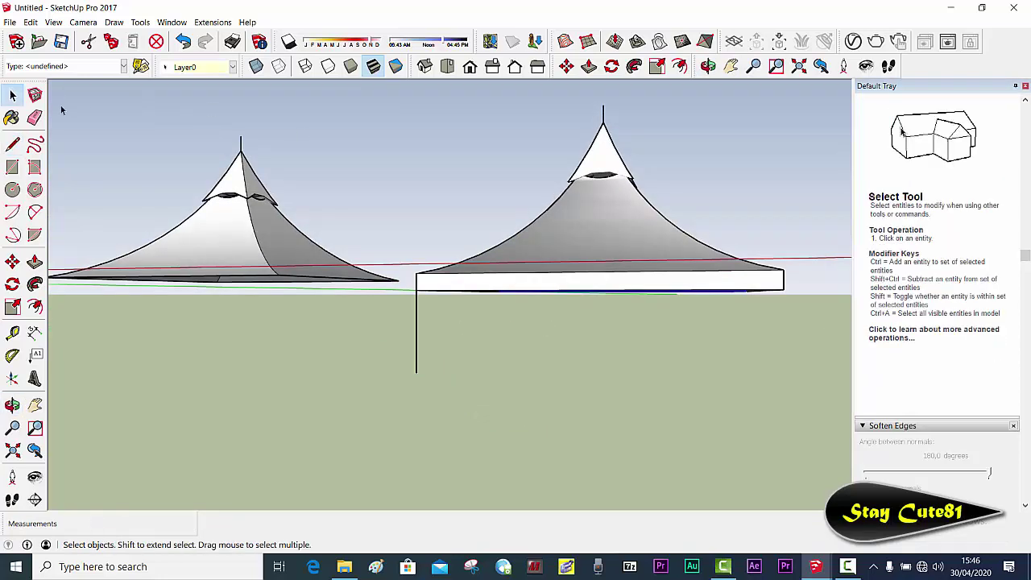
Step: Draw the 10 m × 2.5 m front wall rectangle below the band
{"action": "left_click", "coordinate": [13, 167]}
{"action": "left_click", "coordinate": [783, 288]}
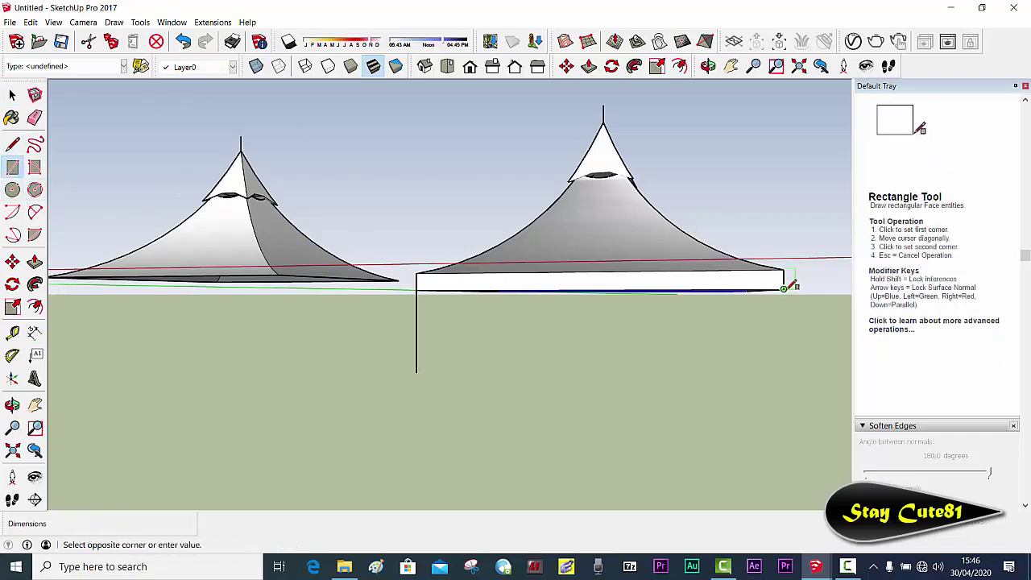
{"action": "left_click", "coordinate": [416, 371]}
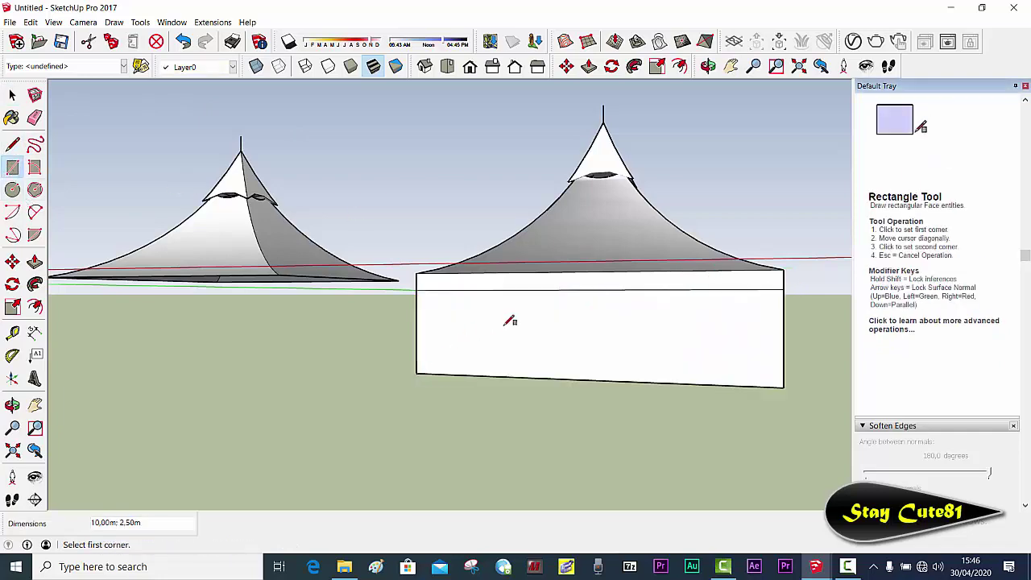
{"action": "middle_click_drag", "start_coordinate": [511, 318], "coordinate": [583, 357]}
{"action": "key", "text": "space"}
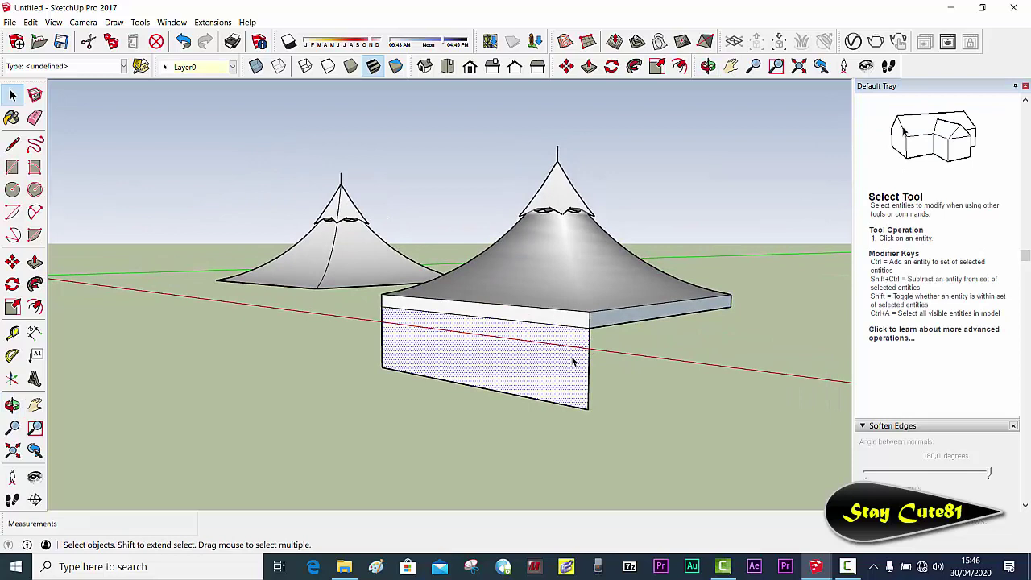
Step: Copy the front wall to the right side of the tent
{"action": "key", "text": "m"}
{"action": "left_click", "coordinate": [589, 328]}
{"action": "key", "text": "ctrl"}
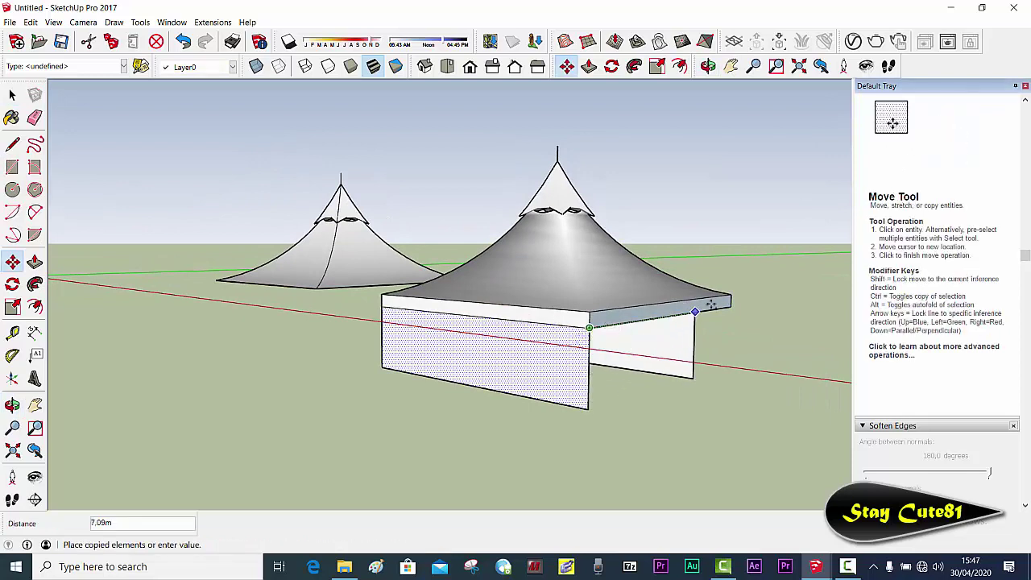
{"action": "left_click", "coordinate": [731, 307]}
Step: Draw bottom edges to close the side and far walls into faces
{"action": "key", "text": "l"}
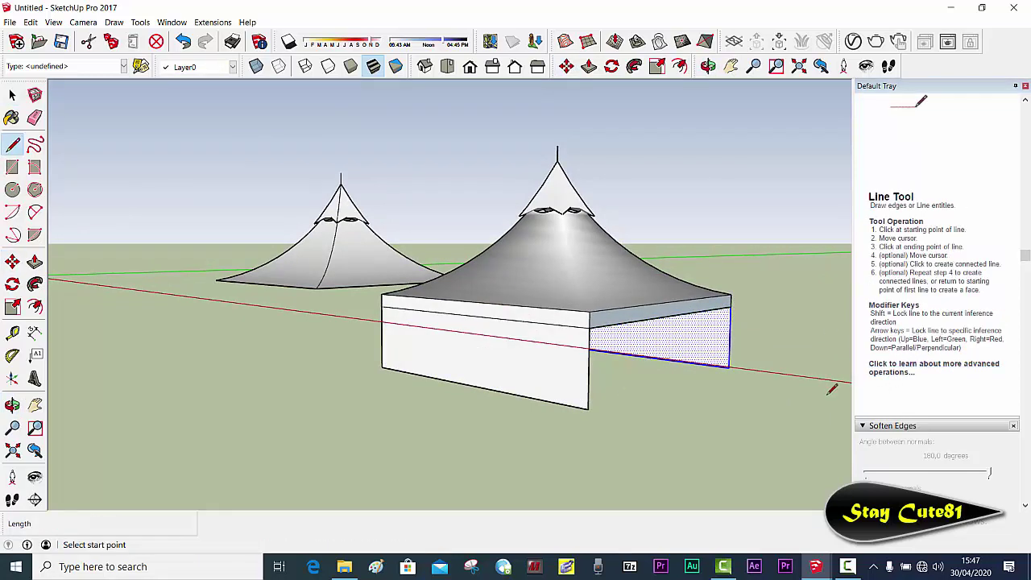
{"action": "left_click", "coordinate": [729, 367]}
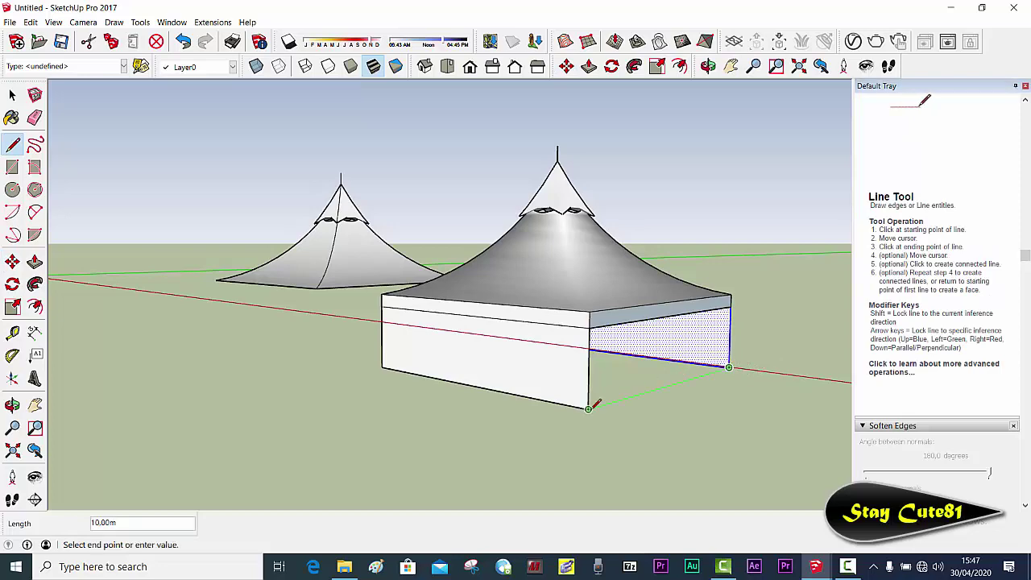
{"action": "left_click", "coordinate": [589, 407]}
{"action": "middle_click_drag", "start_coordinate": [460, 375], "coordinate": [515, 344]}
{"action": "left_click", "coordinate": [432, 337]}
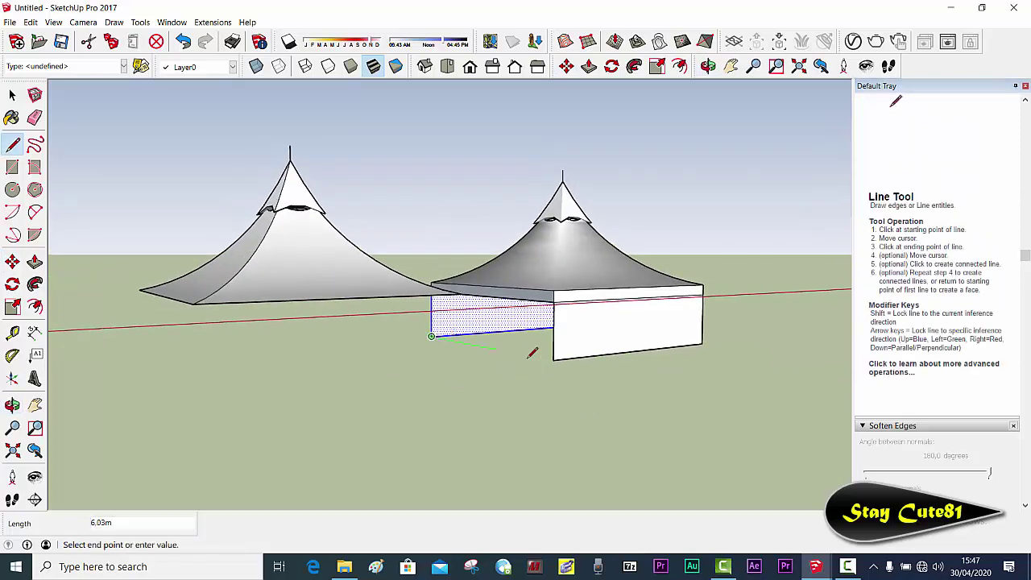
{"action": "left_click", "coordinate": [553, 359]}
{"action": "mouse_move", "coordinate": [610, 356]}
{"action": "middle_mouse_down"}
{"action": "mouse_move", "coordinate": [641, 328]}
{"action": "mouse_move", "coordinate": [695, 235]}
{"action": "mouse_move", "coordinate": [651, 237]}
{"action": "middle_mouse_up"}
{"action": "key", "text": "space"}
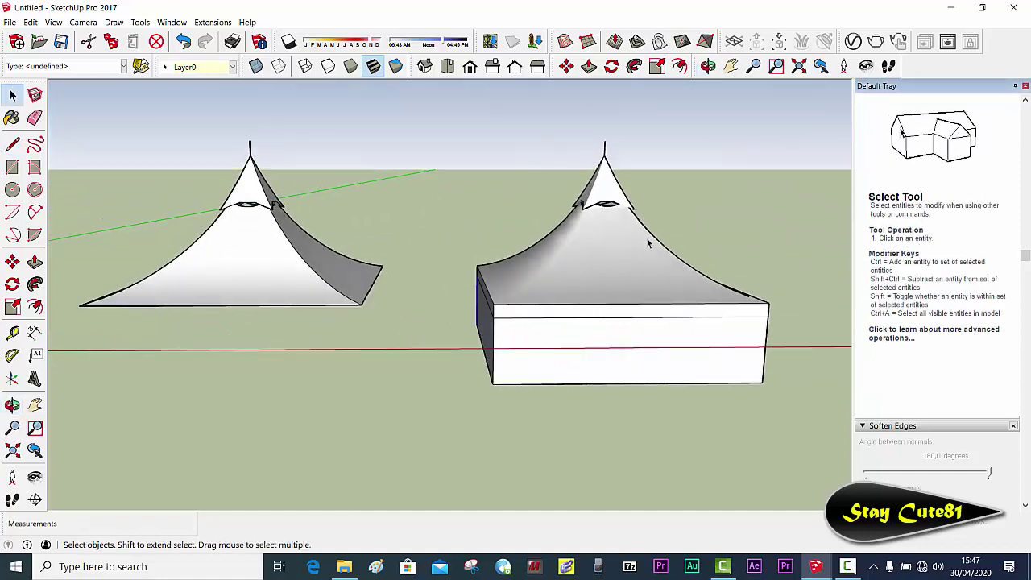
Step: Draw a vertical door line and a slanted diagonal from the wall top to the ground
{"action": "key", "text": "l"}
{"action": "scroll", "coordinate": [641, 316], "scroll_direction": "up", "scroll_amount": 1}
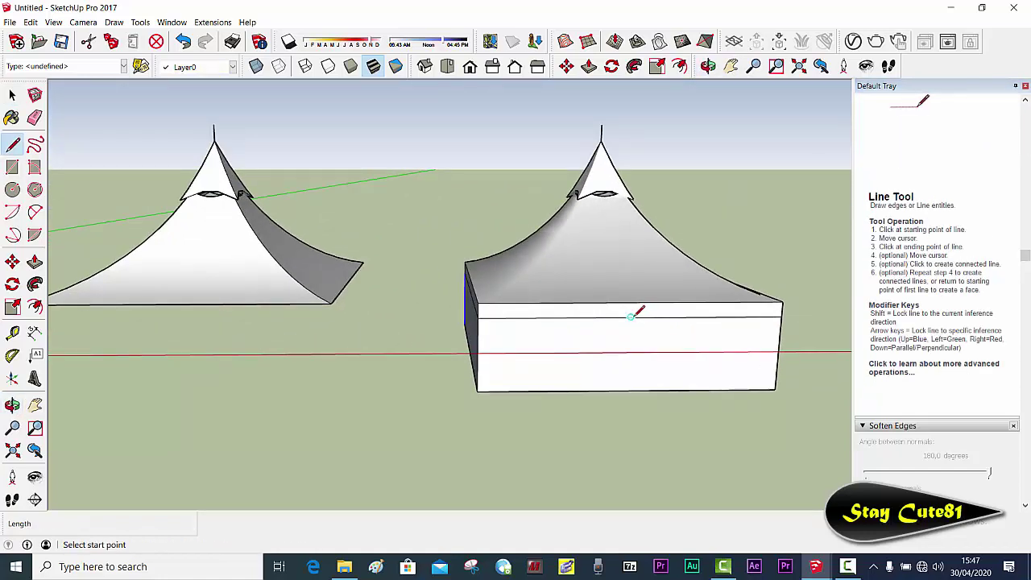
{"action": "left_click", "coordinate": [631, 316]}
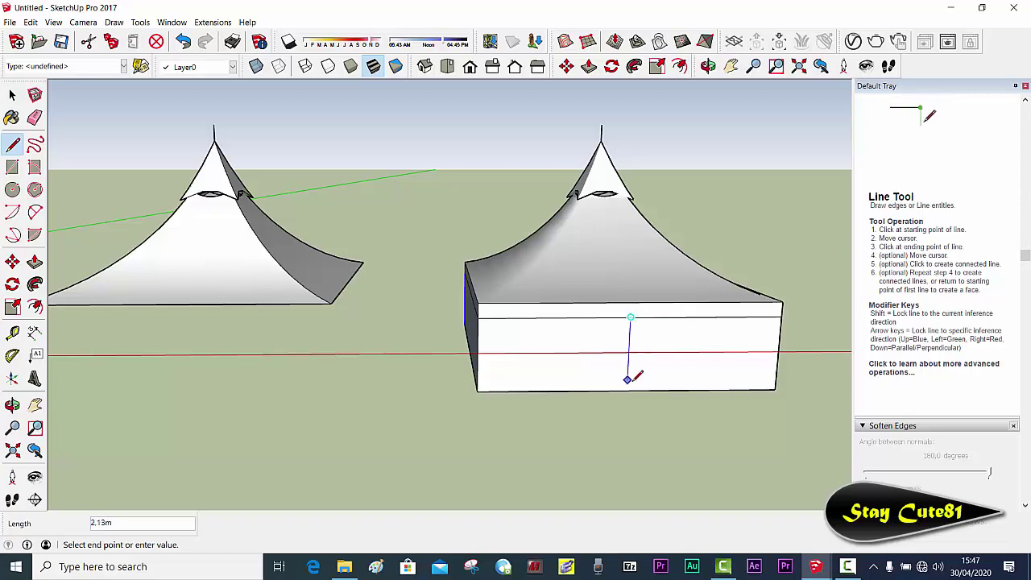
{"action": "left_click", "coordinate": [628, 390]}
{"action": "mouse_move", "coordinate": [628, 390]}
{"action": "middle_mouse_down"}
{"action": "mouse_move", "coordinate": [636, 327]}
{"action": "mouse_move", "coordinate": [614, 309]}
{"action": "middle_mouse_up"}
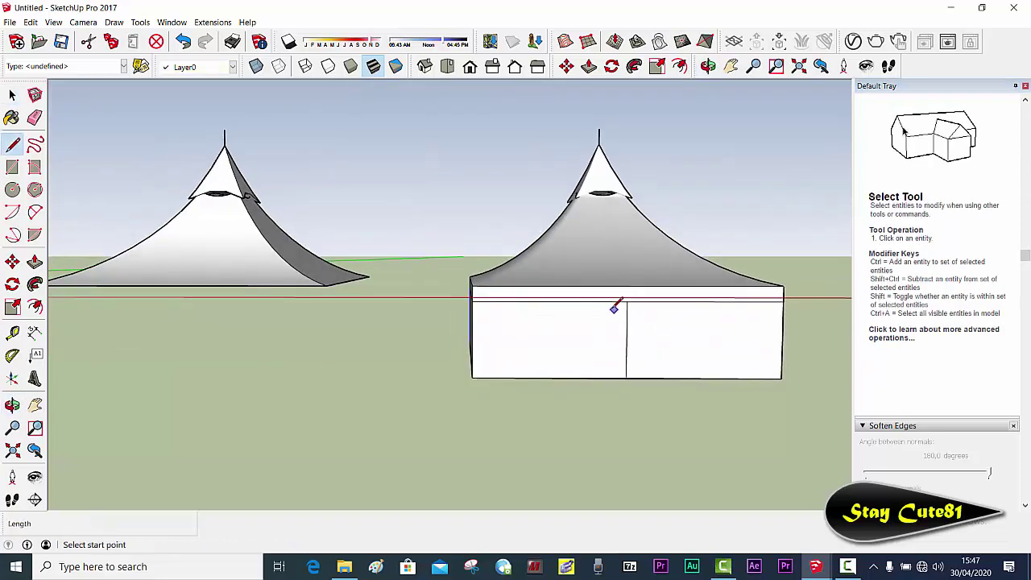
{"action": "scroll", "coordinate": [614, 309], "scroll_direction": "up", "scroll_amount": 2}
{"action": "left_click", "coordinate": [632, 299]}
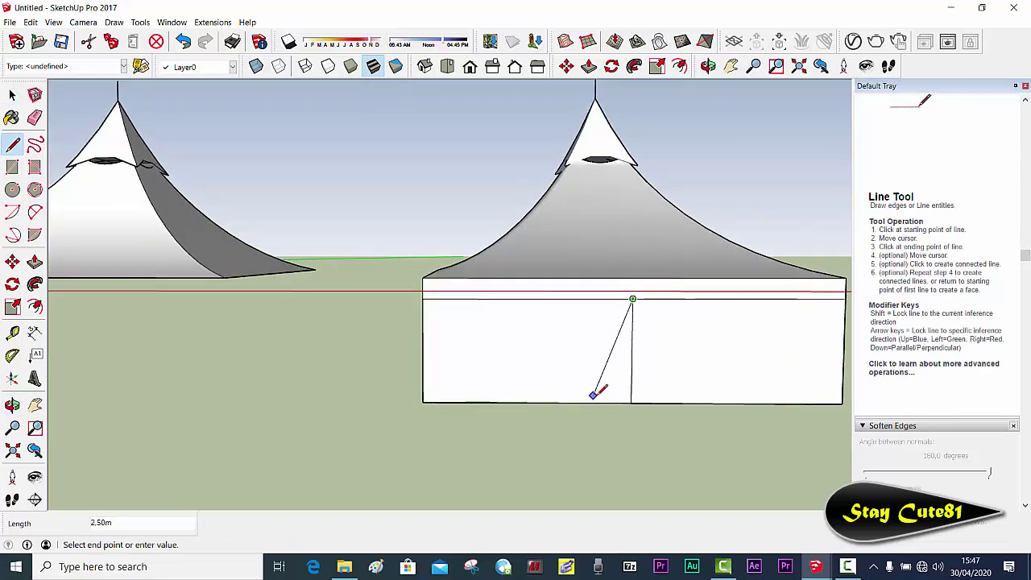
{"action": "left_click", "coordinate": [599, 402]}
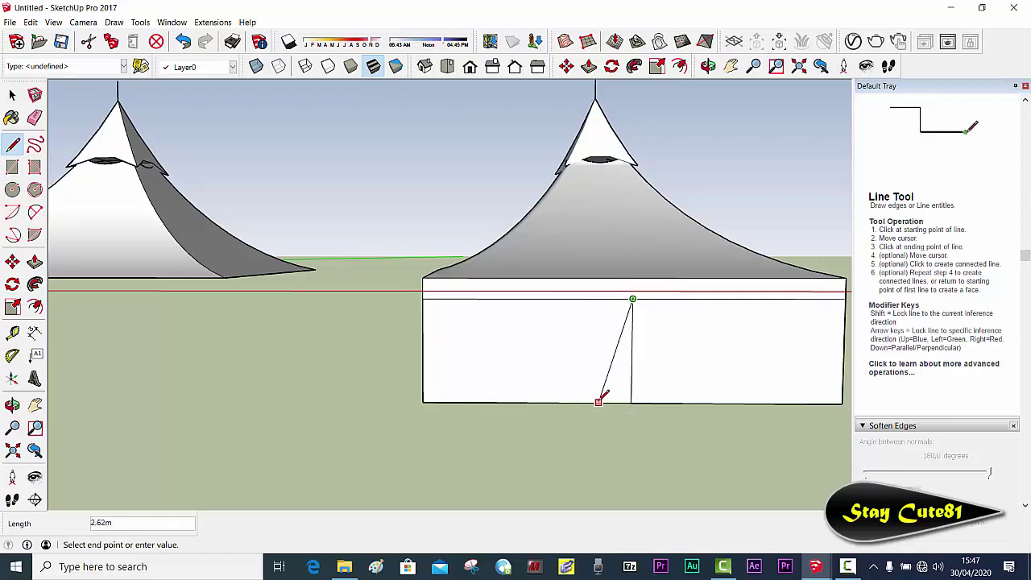
Step: Draw a 2-point arc from the seam top to the wall bottom and set its bulge
{"action": "left_click", "coordinate": [36, 213]}
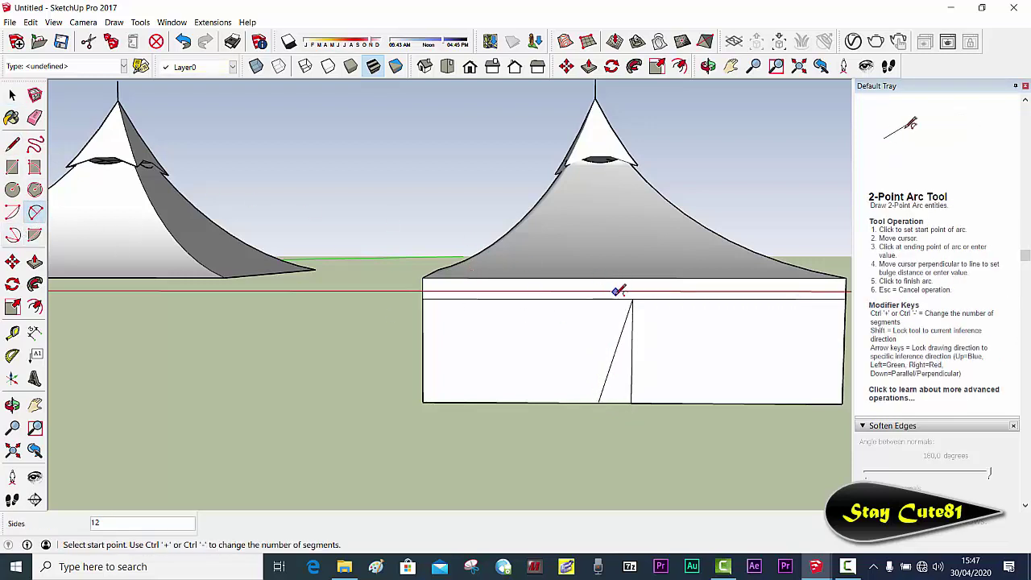
{"action": "left_click", "coordinate": [632, 299]}
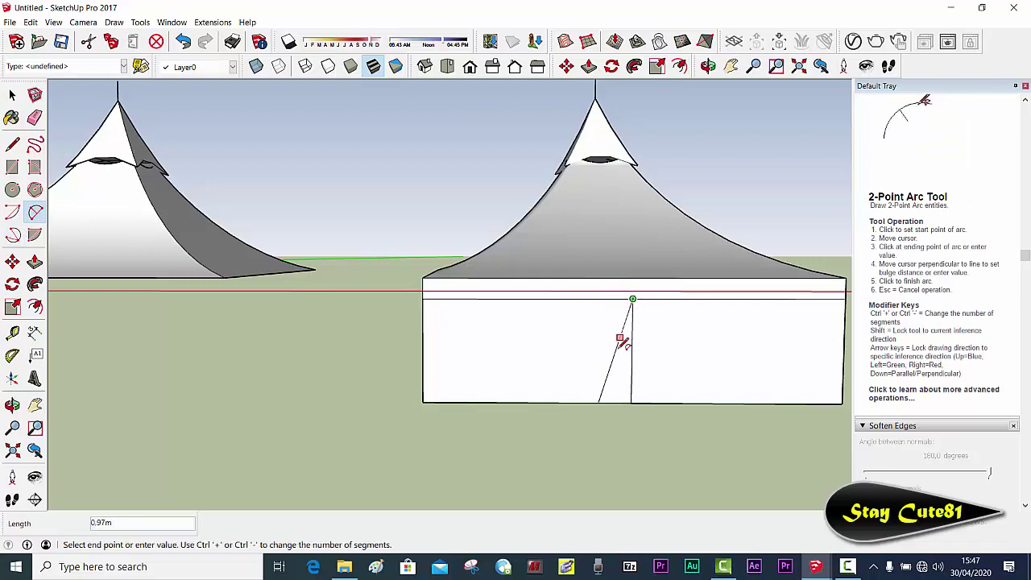
{"action": "left_click", "coordinate": [598, 402]}
{"action": "scroll", "coordinate": [624, 375], "scroll_direction": "up", "scroll_amount": 1}
{"action": "scroll", "coordinate": [630, 372], "scroll_direction": "up", "scroll_amount": 1}
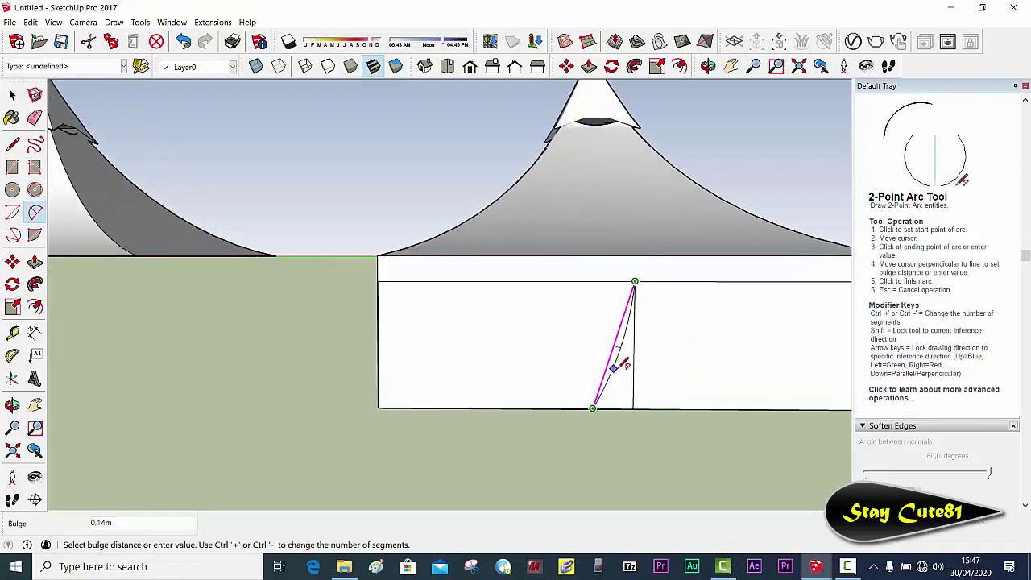
{"action": "scroll", "coordinate": [627, 363], "scroll_direction": "up", "scroll_amount": 1}
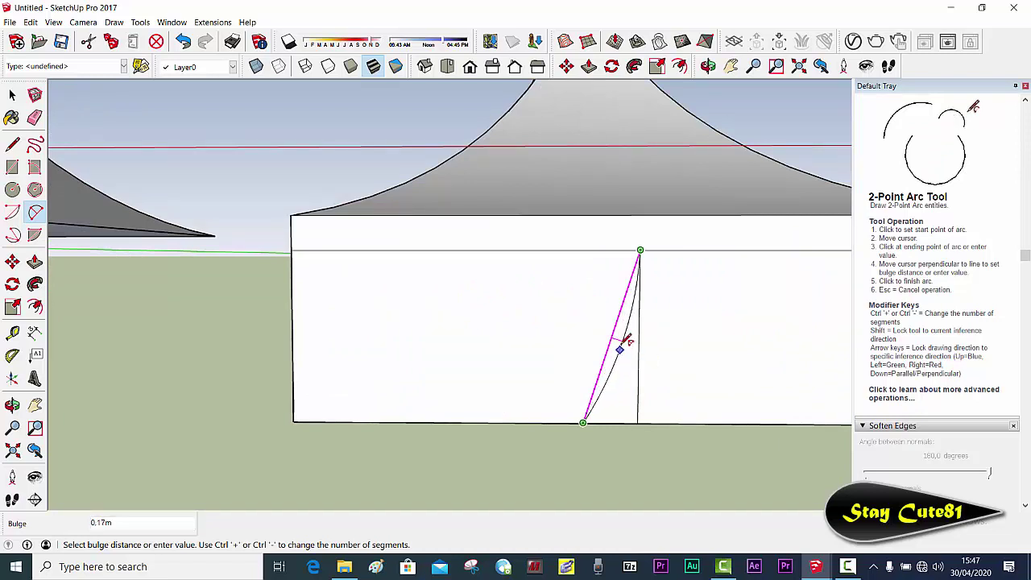
{"action": "left_click", "coordinate": [629, 339]}
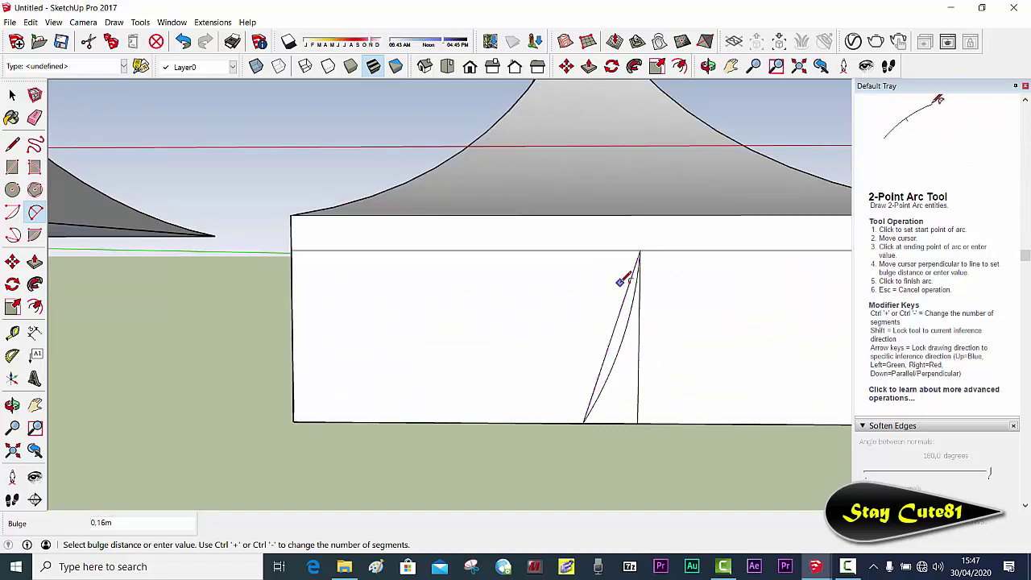
{"action": "scroll", "coordinate": [624, 326], "scroll_direction": "down", "scroll_amount": 1}
Step: Delete the straight diagonal edge beside the curve
{"action": "key", "text": "space"}
{"action": "left_click", "coordinate": [618, 314]}
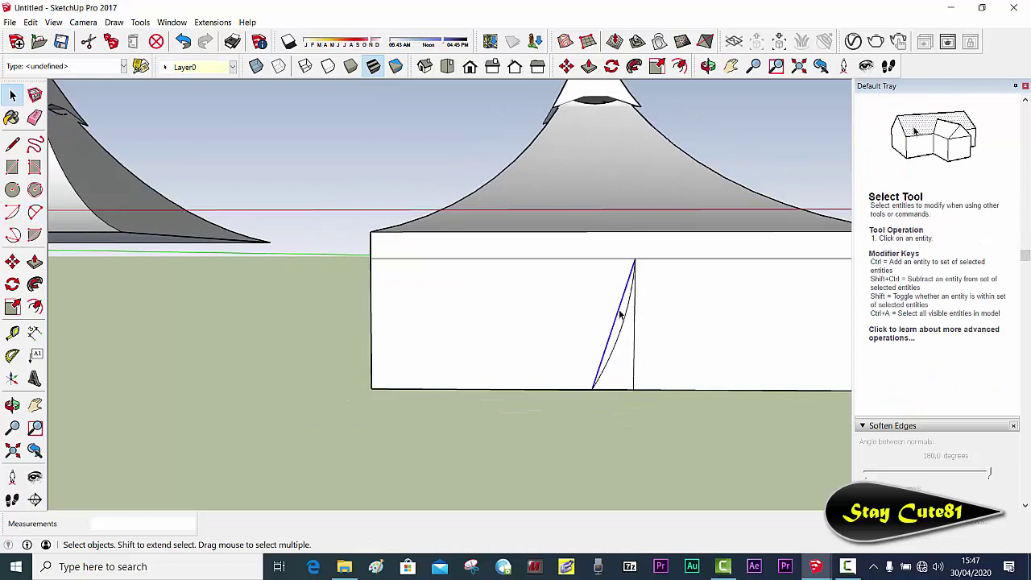
{"action": "key", "text": "Delete"}
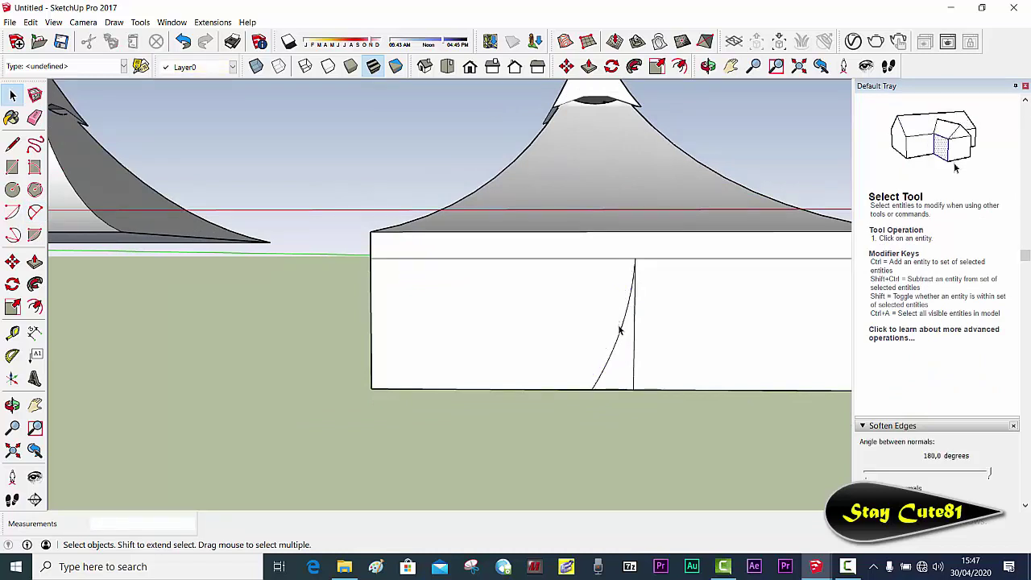
Step: Outline a small ground face at the curve's foot, then select the curved flap line
{"action": "key", "text": "l"}
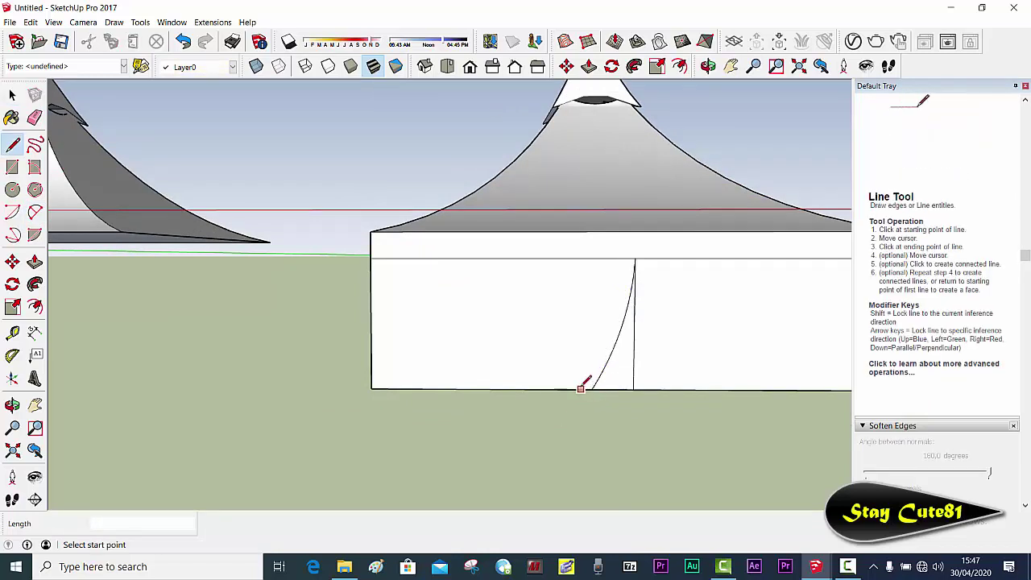
{"action": "left_click", "coordinate": [580, 389]}
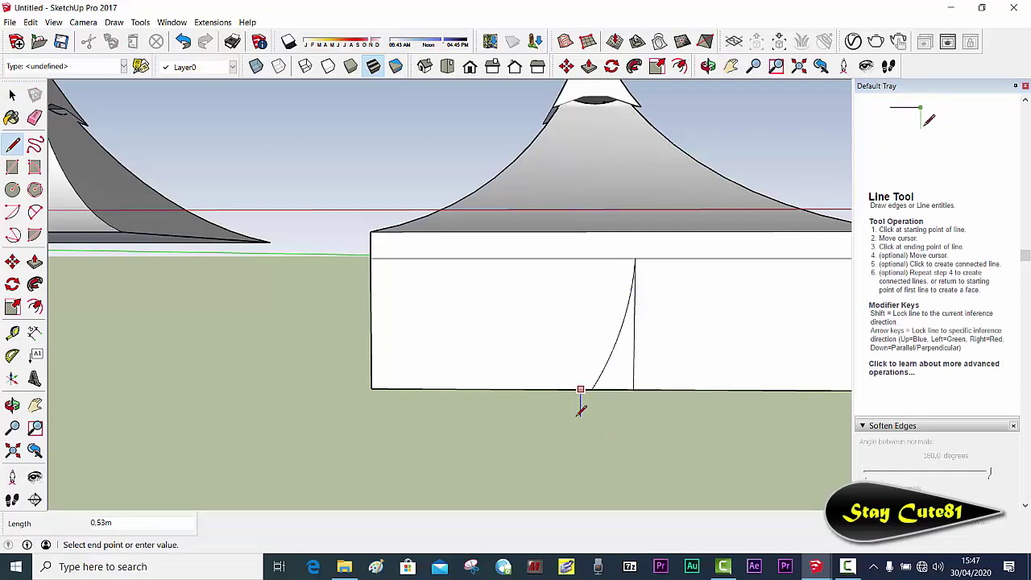
{"action": "mouse_move", "coordinate": [581, 411]}
{"action": "middle_mouse_down"}
{"action": "mouse_move", "coordinate": [732, 426]}
{"action": "mouse_move", "coordinate": [672, 410]}
{"action": "middle_mouse_up"}
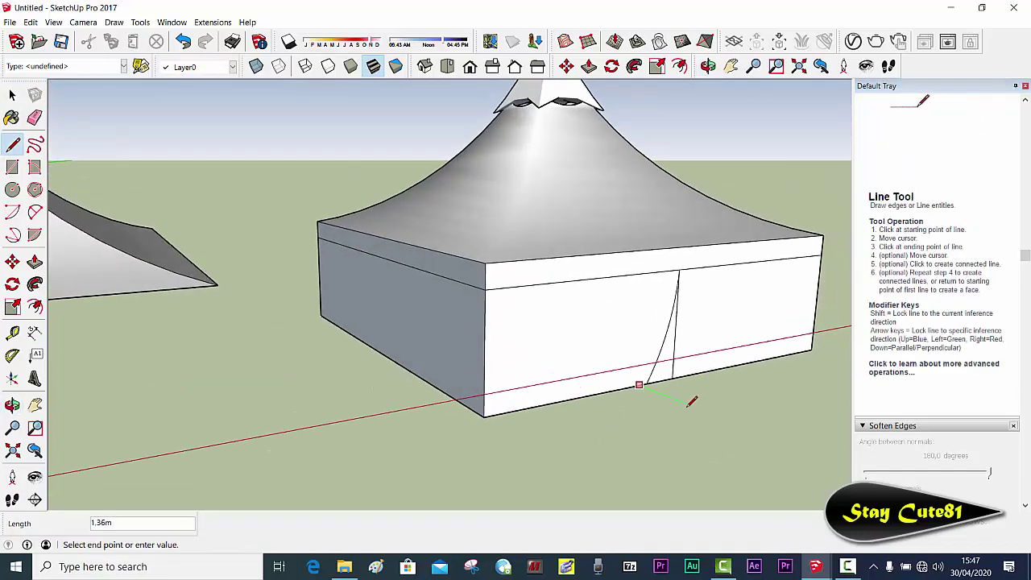
{"action": "left_click", "coordinate": [691, 403]}
{"action": "left_click", "coordinate": [747, 392]}
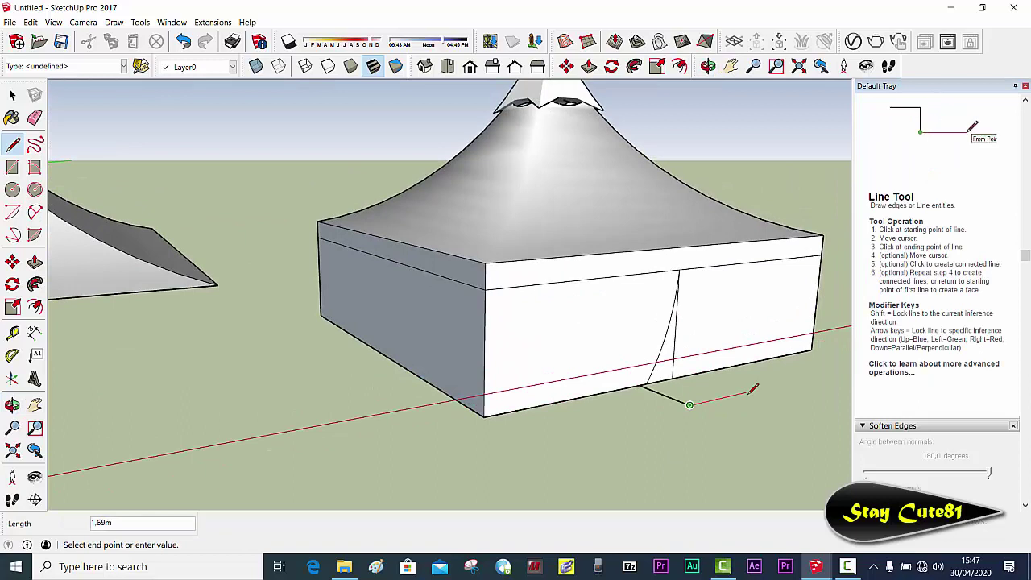
{"action": "left_click", "coordinate": [694, 375]}
{"action": "key", "text": "space"}
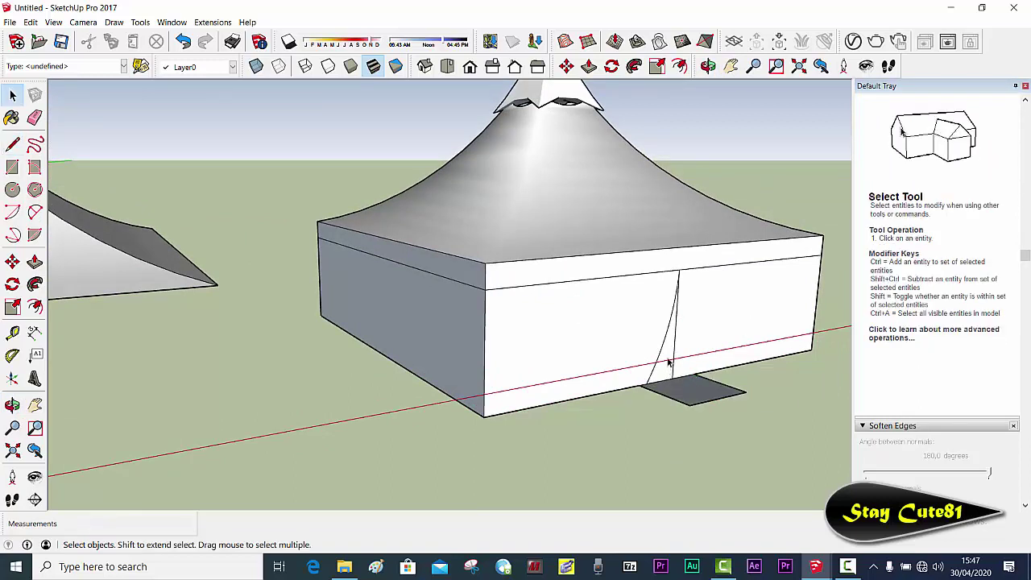
{"action": "left_click", "coordinate": [667, 343]}
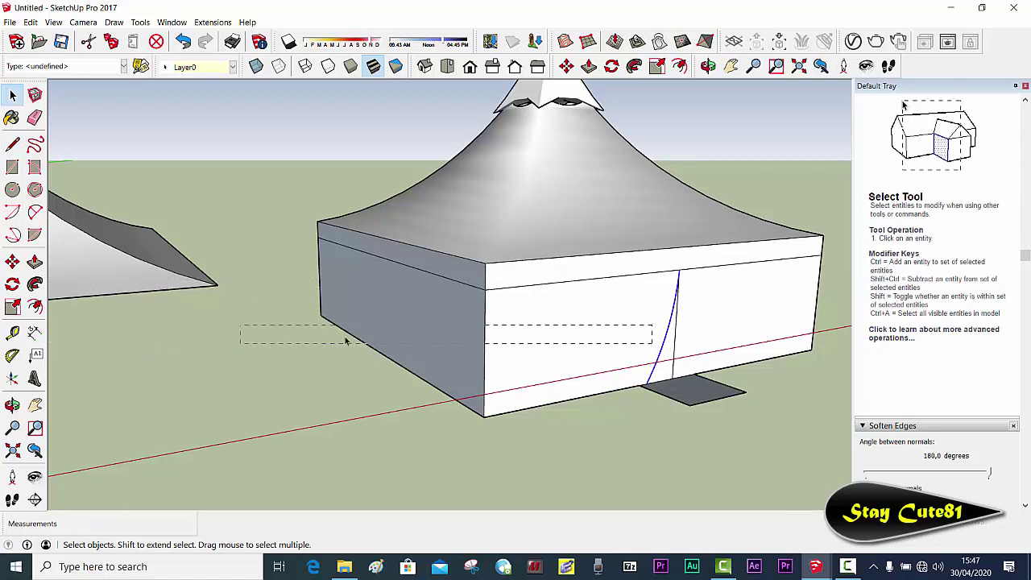
Step: Rotate-copy the flap curve 180° about its base to mirror it across the seam
{"action": "left_click_drag", "start_coordinate": [346, 340], "coordinate": [442, 338]}
{"action": "left_click", "coordinate": [659, 345]}
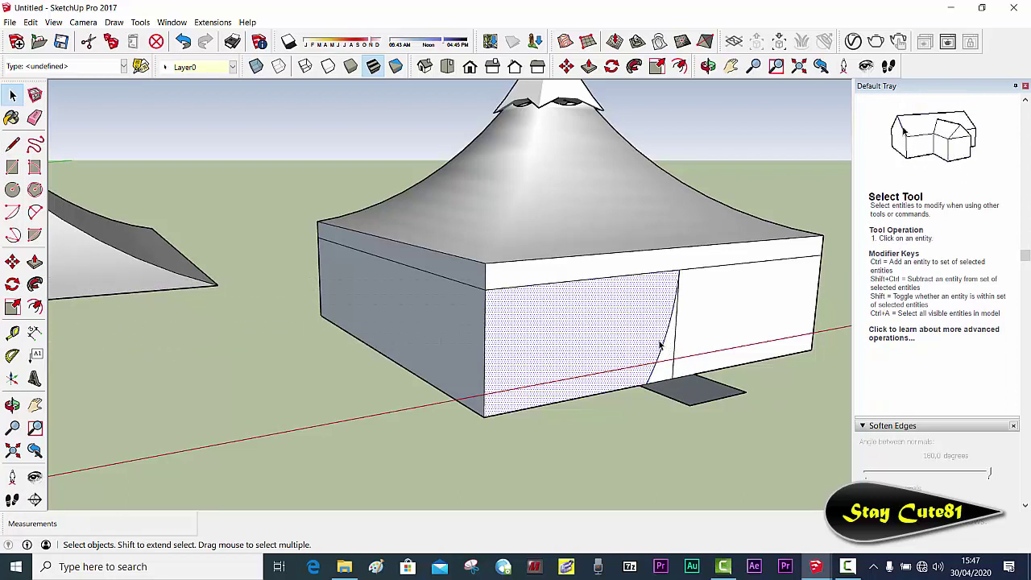
{"action": "left_click", "coordinate": [666, 346]}
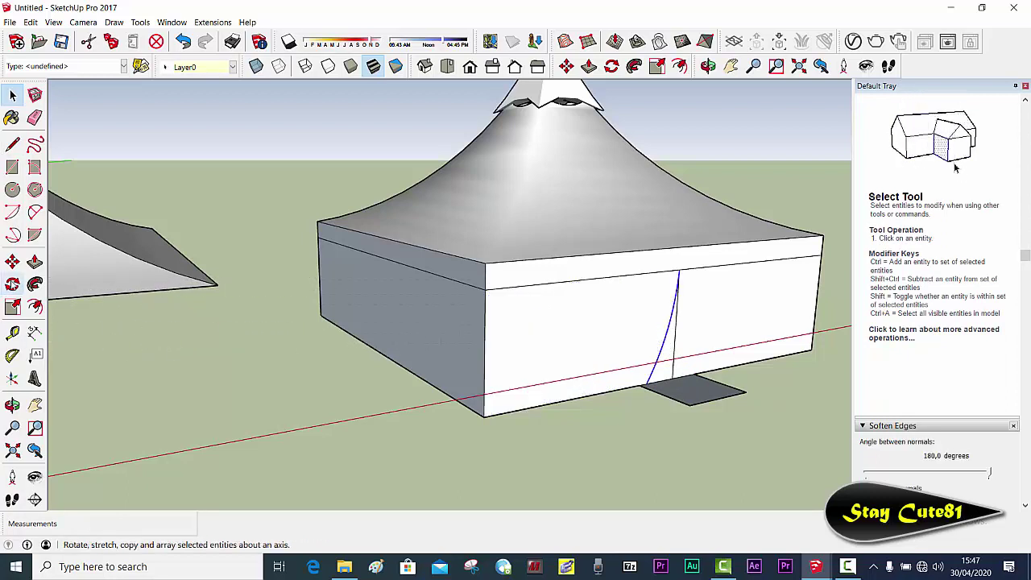
{"action": "left_click", "coordinate": [12, 285]}
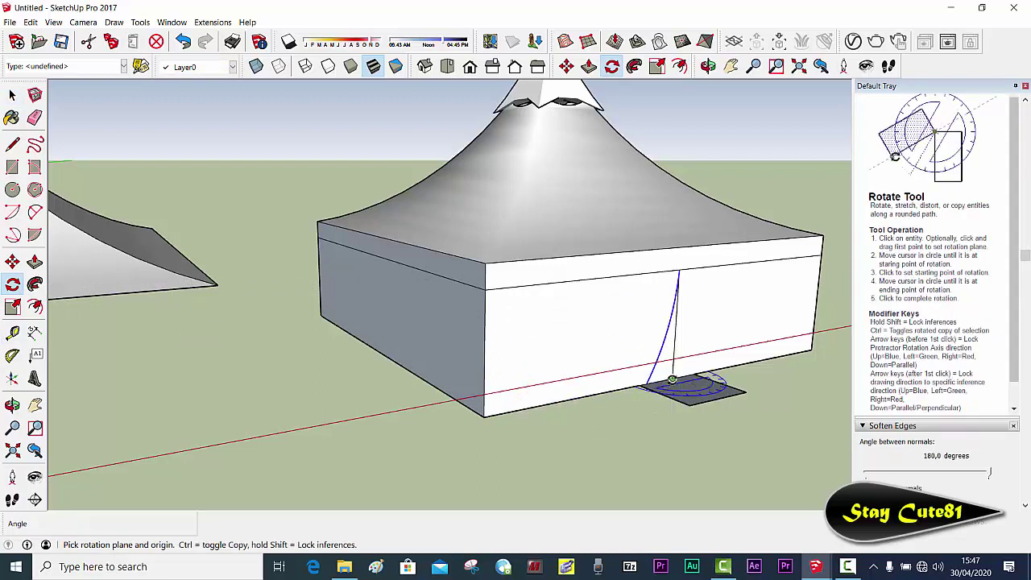
{"action": "left_click", "coordinate": [672, 379]}
{"action": "left_click", "coordinate": [639, 385]}
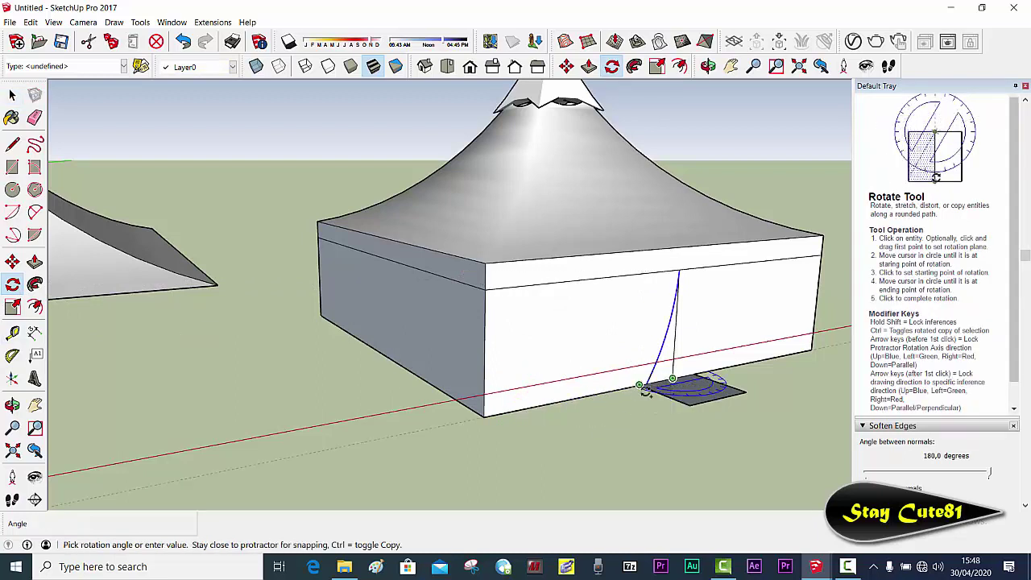
{"action": "left_click", "coordinate": [723, 375]}
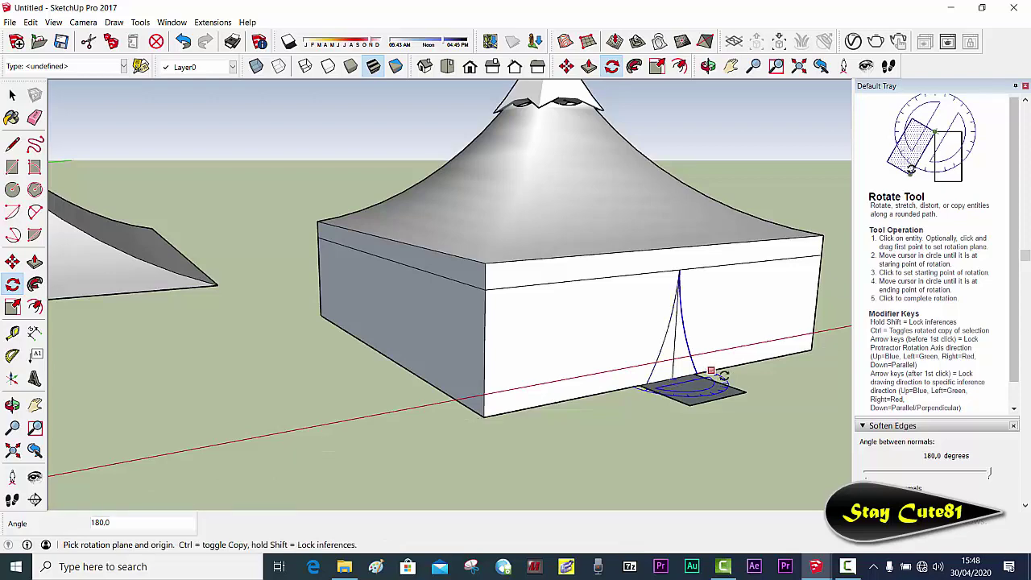
{"action": "mouse_move", "coordinate": [725, 376]}
{"action": "middle_mouse_down"}
{"action": "mouse_move", "coordinate": [624, 418]}
{"action": "mouse_move", "coordinate": [644, 387]}
{"action": "mouse_move", "coordinate": [655, 394]}
{"action": "middle_mouse_up"}
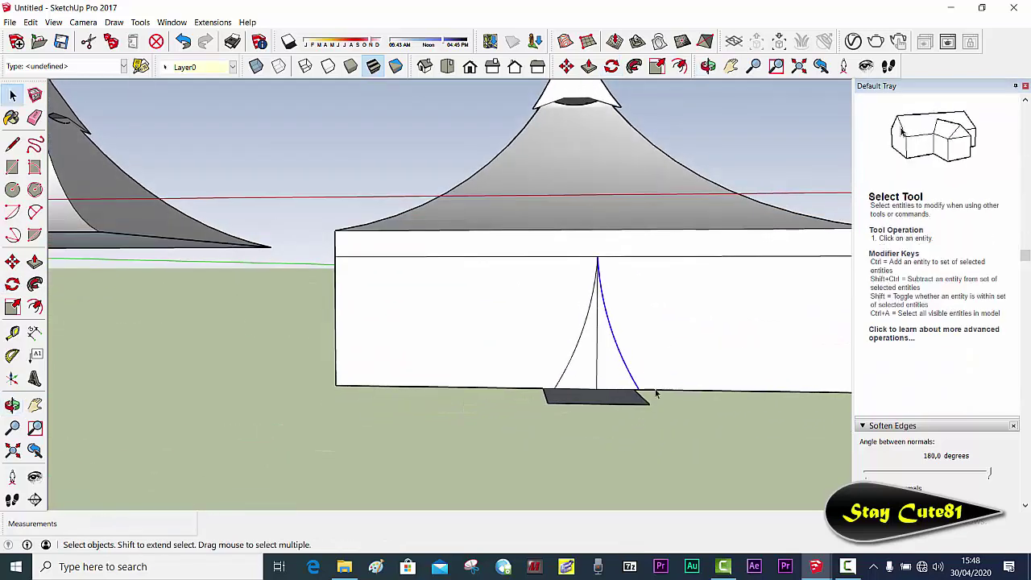
Step: Delete the ground face and the vertical seam line to open the pointed doorway
{"action": "left_click", "coordinate": [573, 406]}
{"action": "key", "text": "Delete"}
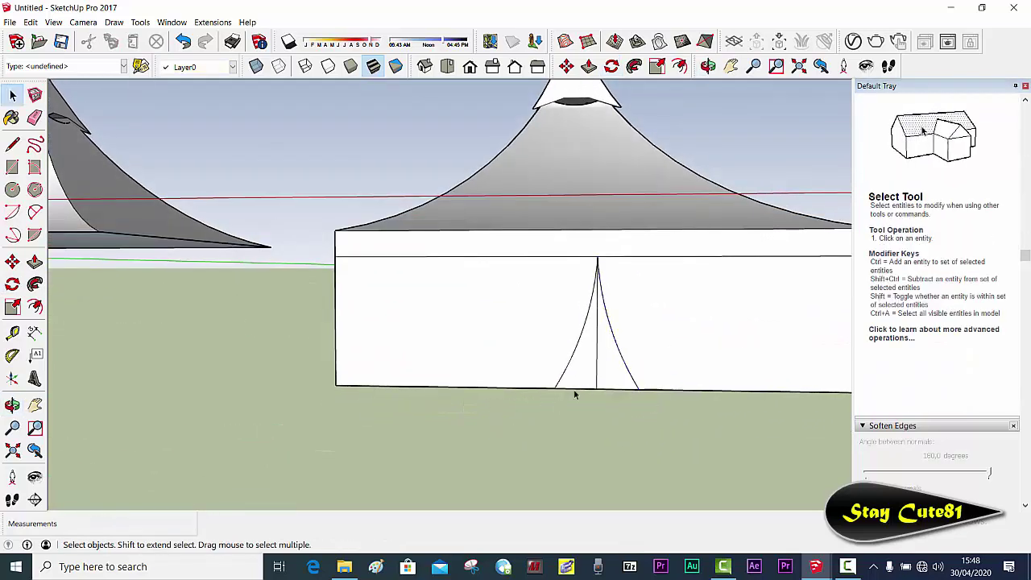
{"action": "middle_click_drag", "start_coordinate": [573, 394], "coordinate": [598, 369]}
{"action": "left_click", "coordinate": [598, 369]}
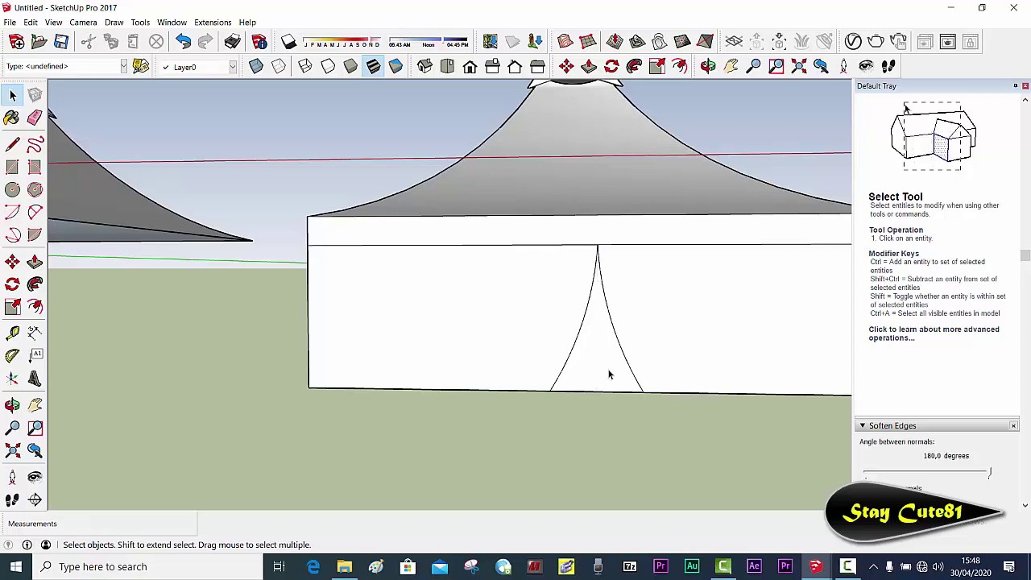
{"action": "key", "text": "Delete"}
{"action": "middle_click_drag", "start_coordinate": [598, 340], "coordinate": [690, 363]}
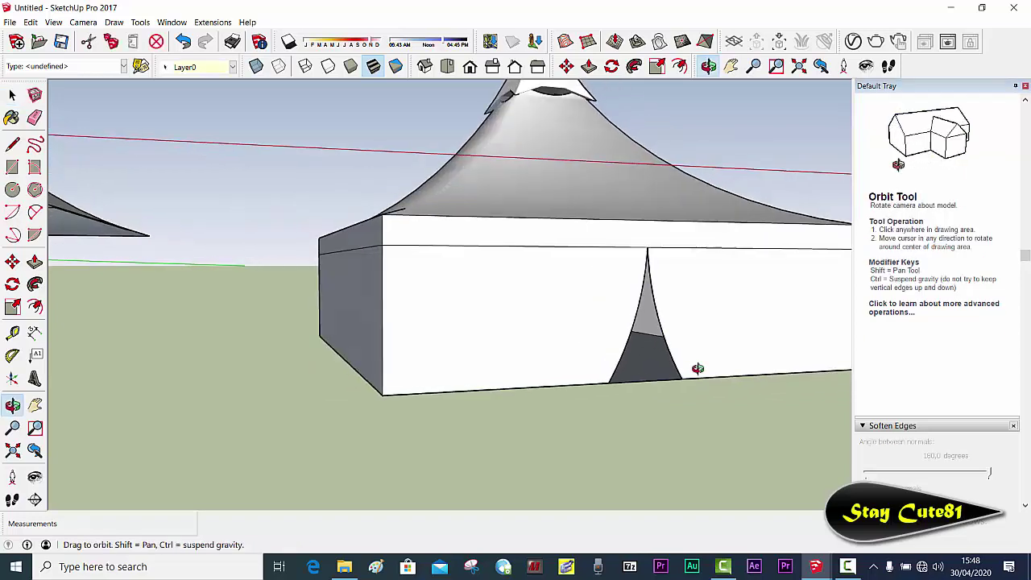
Step: Orbit and zoom out to show the walled marquee's arched door beside the open canopy
{"action": "scroll", "coordinate": [648, 425], "scroll_direction": "down", "scroll_amount": 3}
{"action": "mouse_move", "coordinate": [648, 394]}
{"action": "middle_mouse_down"}
{"action": "mouse_move", "coordinate": [387, 389]}
{"action": "mouse_move", "coordinate": [578, 385]}
{"action": "mouse_move", "coordinate": [492, 396]}
{"action": "mouse_move", "coordinate": [560, 352]}
{"action": "mouse_move", "coordinate": [514, 352]}
{"action": "middle_mouse_up"}
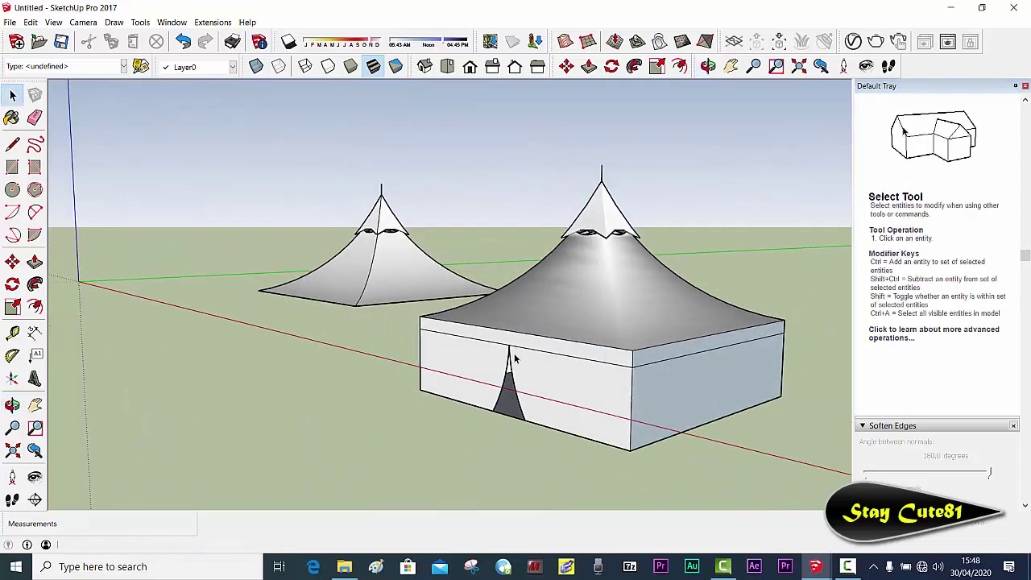
{"action": "mouse_move", "coordinate": [587, 357]}
{"action": "middle_mouse_down"}
{"action": "mouse_move", "coordinate": [511, 342]}
{"action": "mouse_move", "coordinate": [422, 276]}
{"action": "middle_mouse_up"}
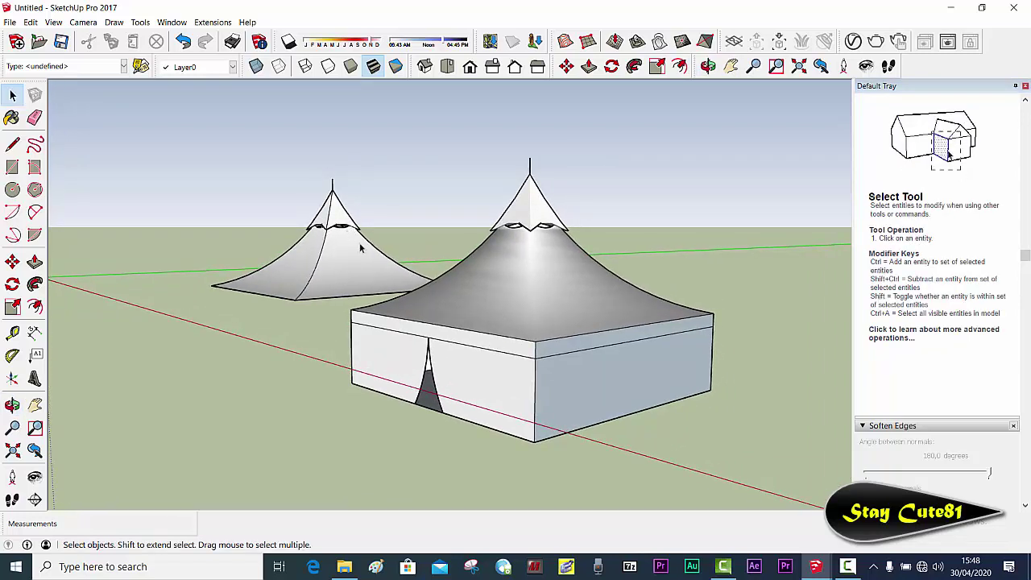
{"action": "mouse_move", "coordinate": [402, 264]}
{"action": "middle_mouse_down"}
{"action": "mouse_move", "coordinate": [450, 278]}
{"action": "mouse_move", "coordinate": [599, 271]}
{"action": "mouse_move", "coordinate": [607, 243]}
{"action": "mouse_move", "coordinate": [594, 292]}
{"action": "mouse_move", "coordinate": [621, 301]}
{"action": "middle_mouse_up"}
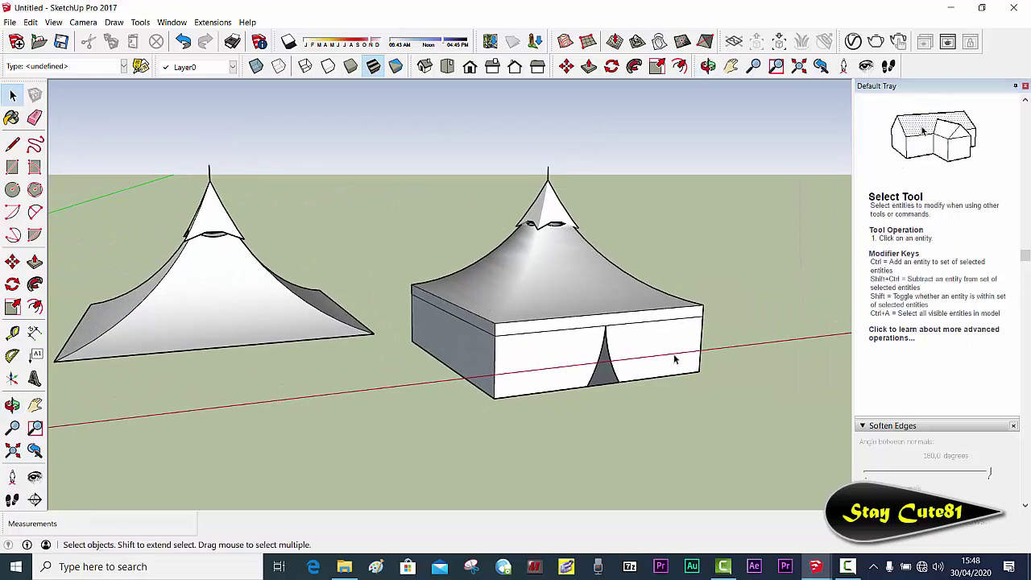
{"action": "mouse_move", "coordinate": [674, 357]}
{"action": "middle_mouse_down"}
{"action": "mouse_move", "coordinate": [444, 350]}
{"action": "mouse_move", "coordinate": [432, 363]}
{"action": "middle_mouse_up"}
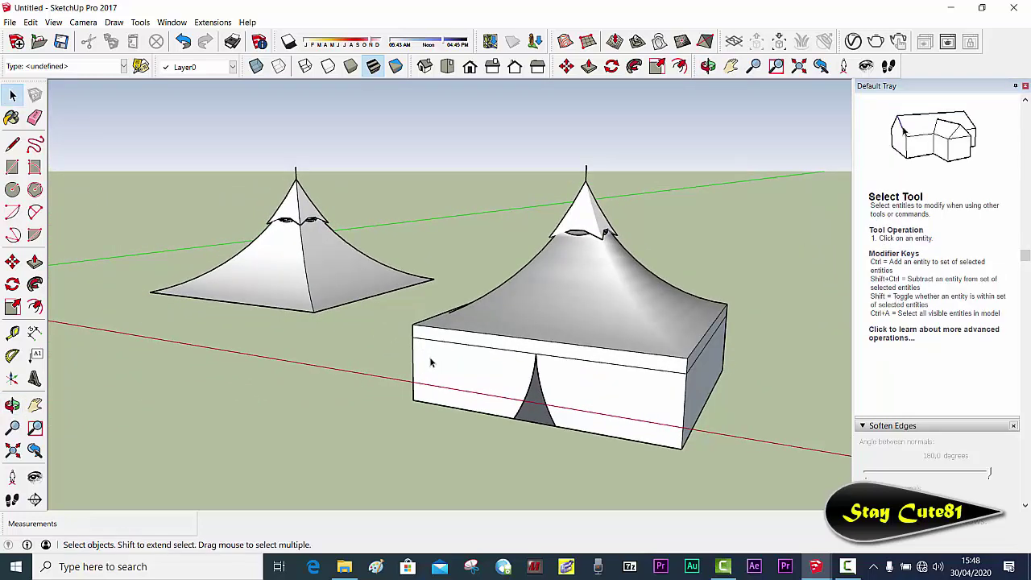